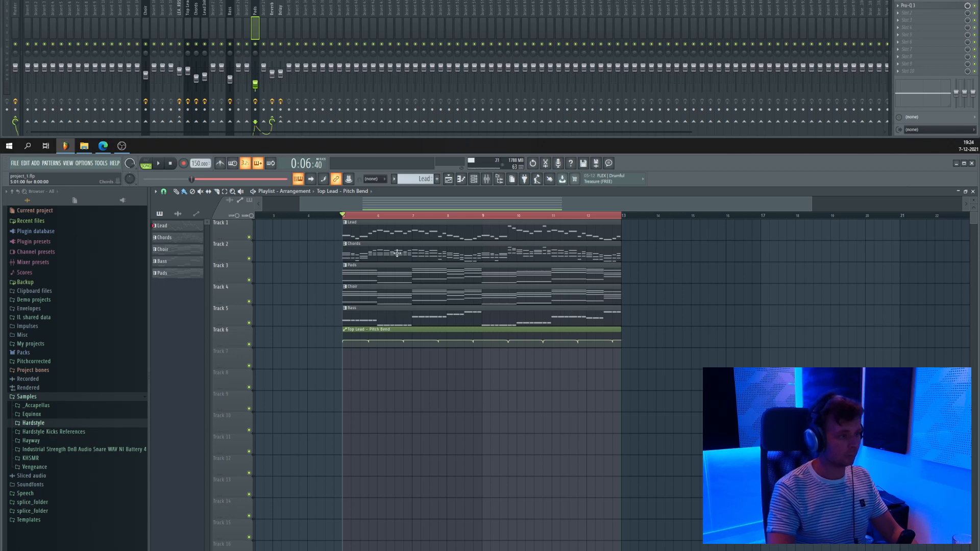
Play the arrangement from bar 5 and open Ozone 8 on the master track.
scroll(413, 283, right, 1)
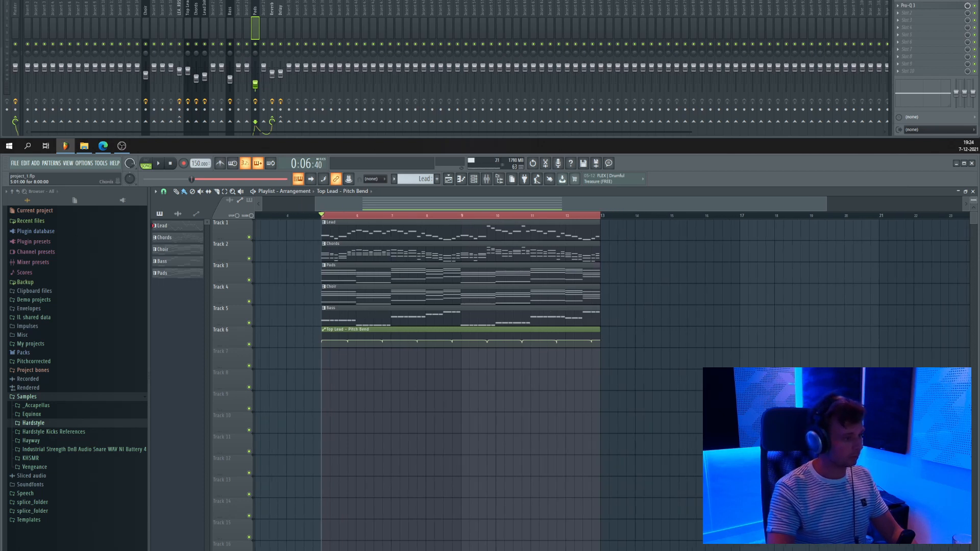
scroll(387, 246, down, 2)
drag(387, 246, 361, 264)
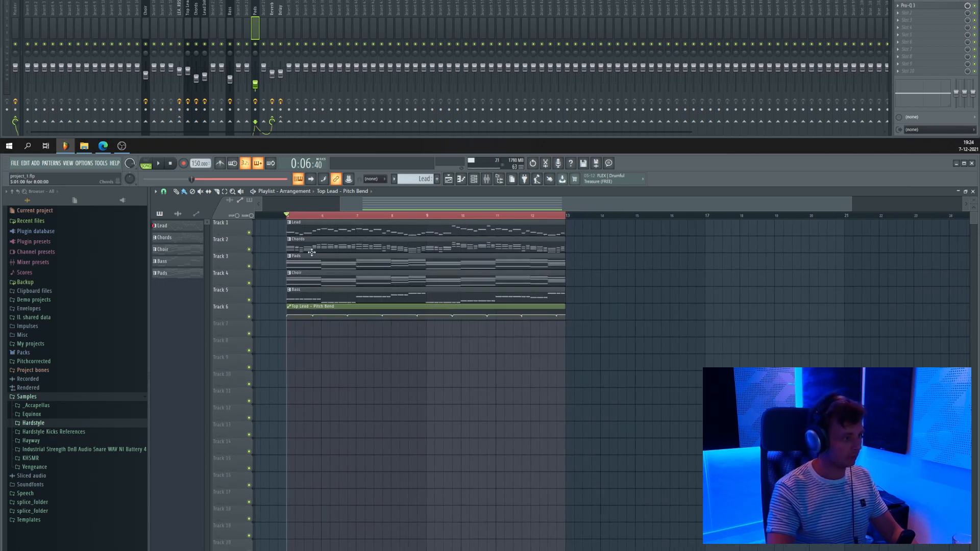
key(space)
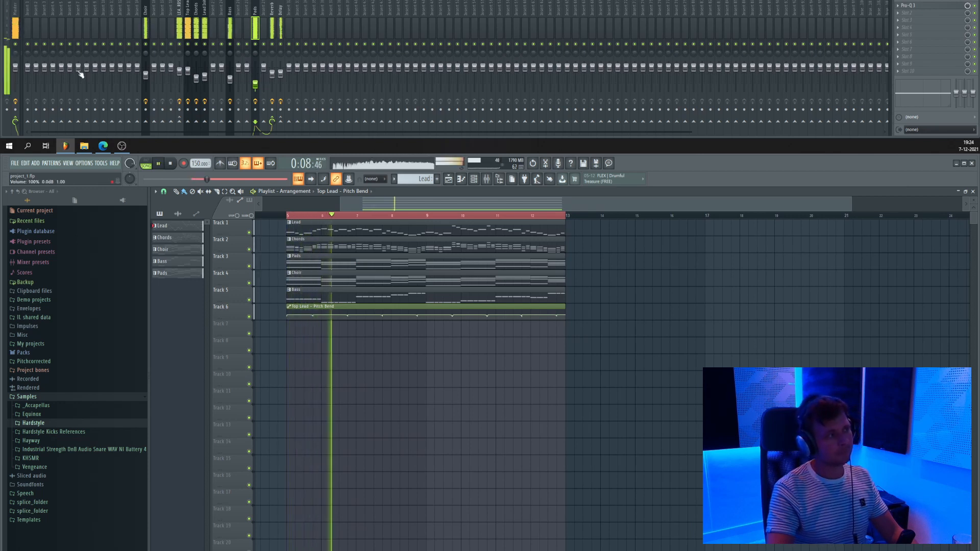
click(16, 50)
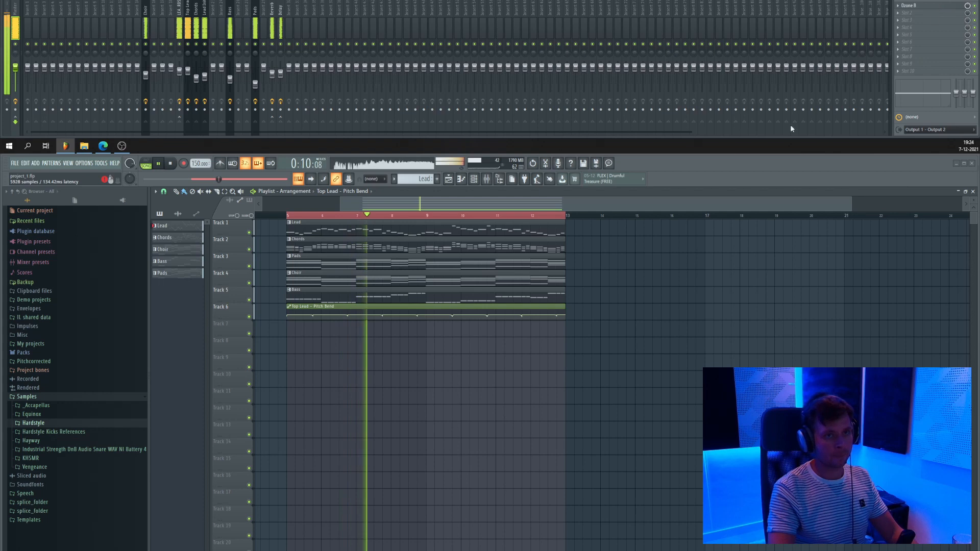
drag(495, 262, 472, 331)
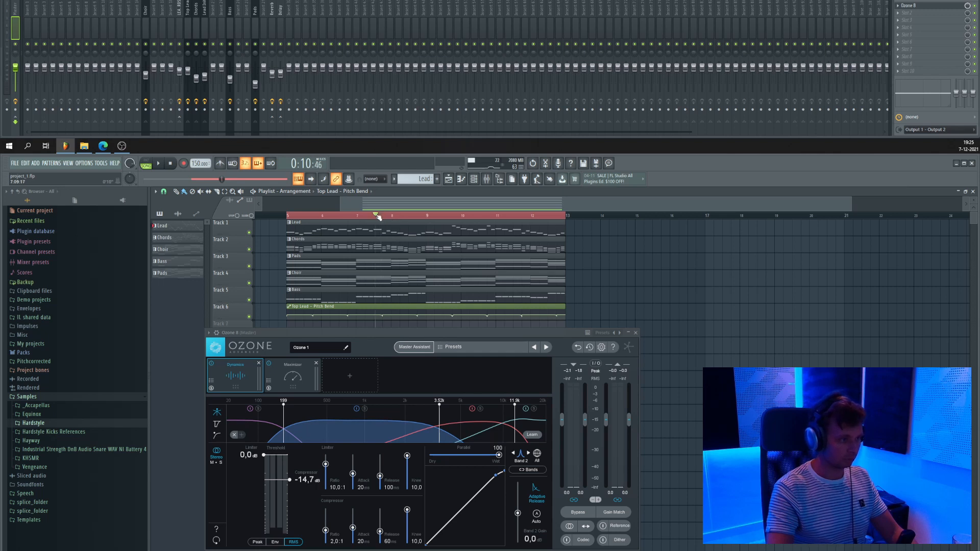
Listen to the passage from bar 7 and mark the first half of bar 8 as the playlist's time selection.
key(space)
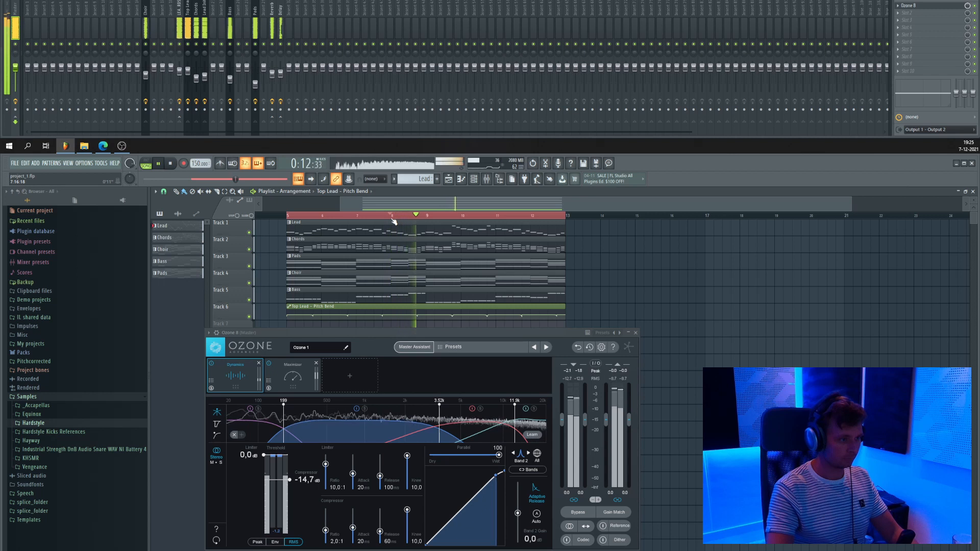
key(space)
scroll(401, 221, up, 4)
drag(374, 217, 417, 217)
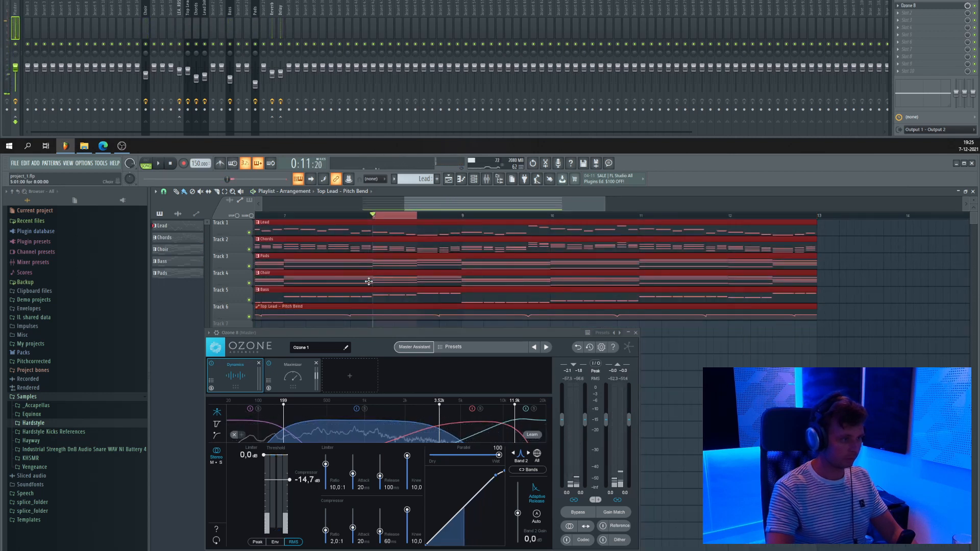
Open the Pads pattern in the piano roll and move the Ozone window down clear of the upper chord notes.
double_click(300, 263)
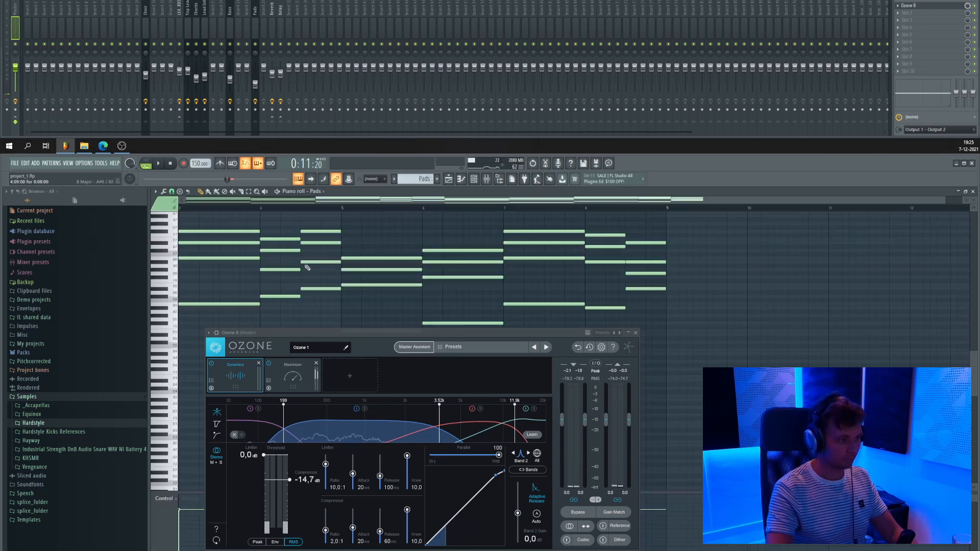
drag(469, 333, 474, 377)
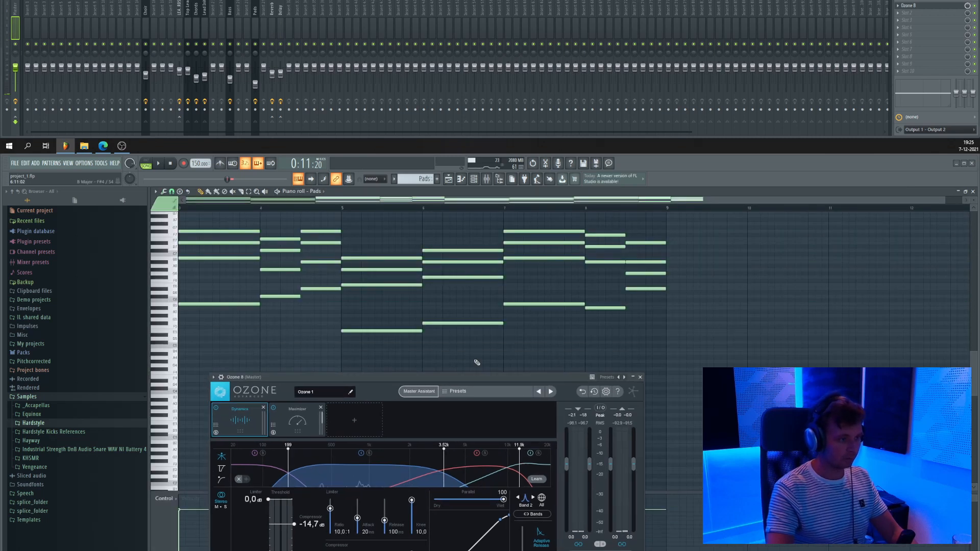
click(449, 179)
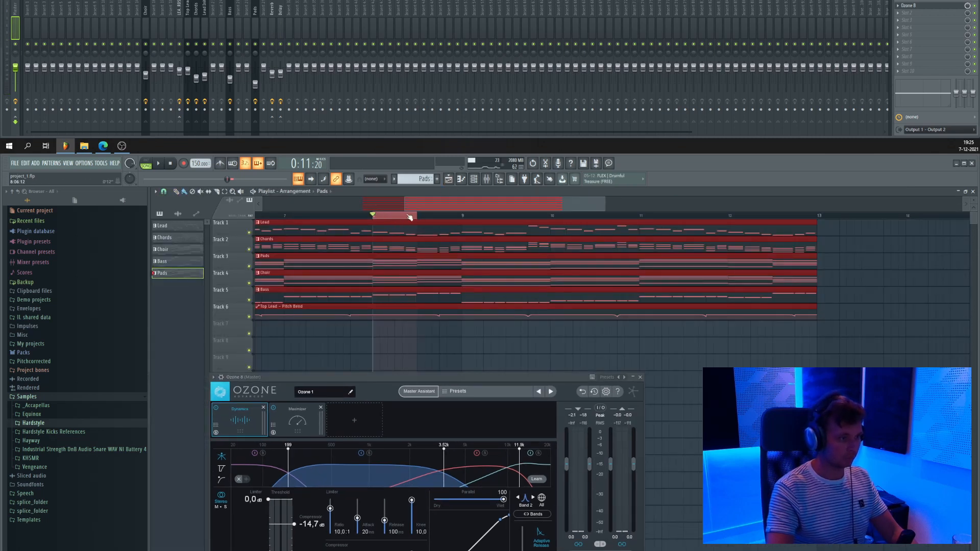
click(460, 179)
scroll(424, 306, up, 5)
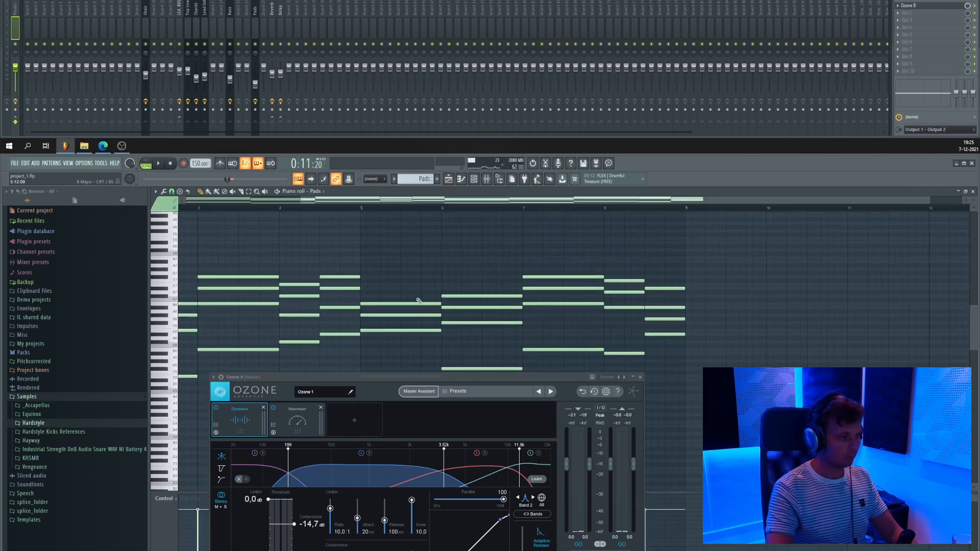
Switch playback to pattern mode and play the Pads pattern from bar 4.
key(space)
key(space)
mouse_move(366, 275)
mouse_down()
mouse_move(378, 284)
mouse_move(379, 262)
mouse_up()
scroll(395, 287, up, 5)
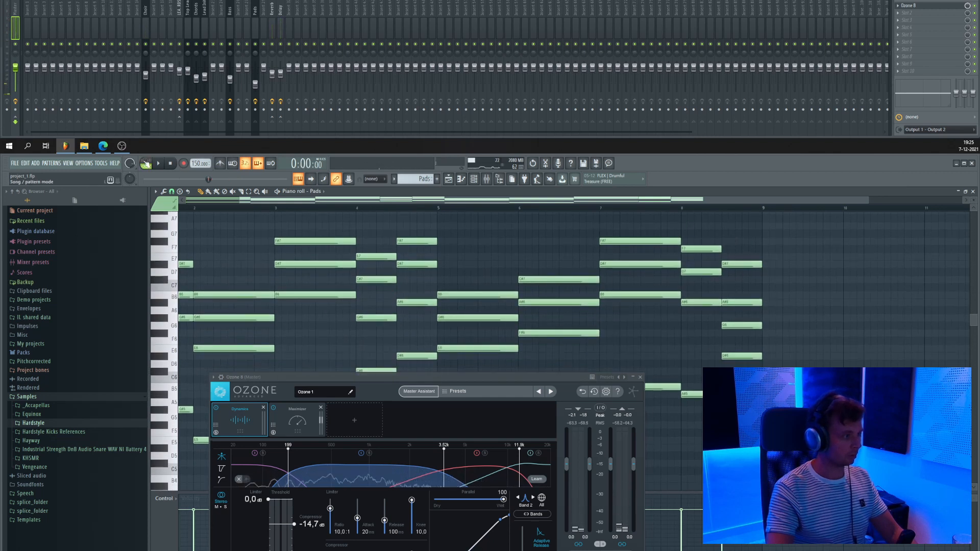
key(space)
click(356, 208)
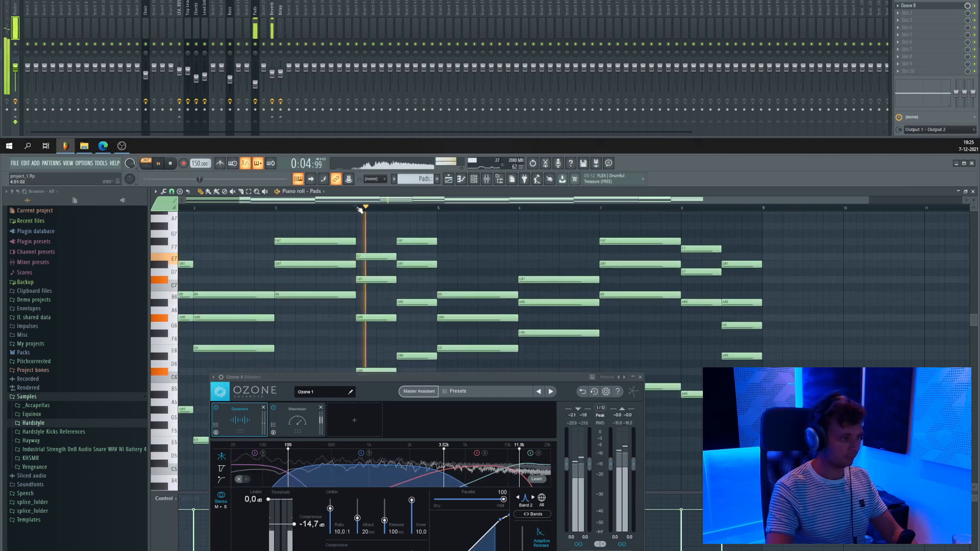
key(space)
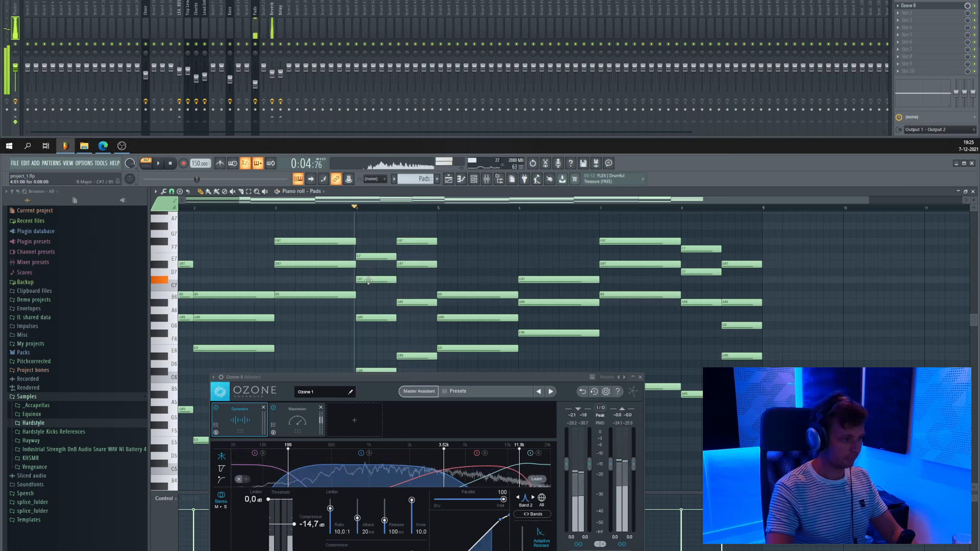
Try lowering the C#7 note of the chord at the start of bar 4 to C7 and listen to it.
mouse_move(368, 280)
mouse_down()
mouse_move(374, 295)
mouse_move(375, 286)
mouse_up()
key(space)
key(space)
key(space)
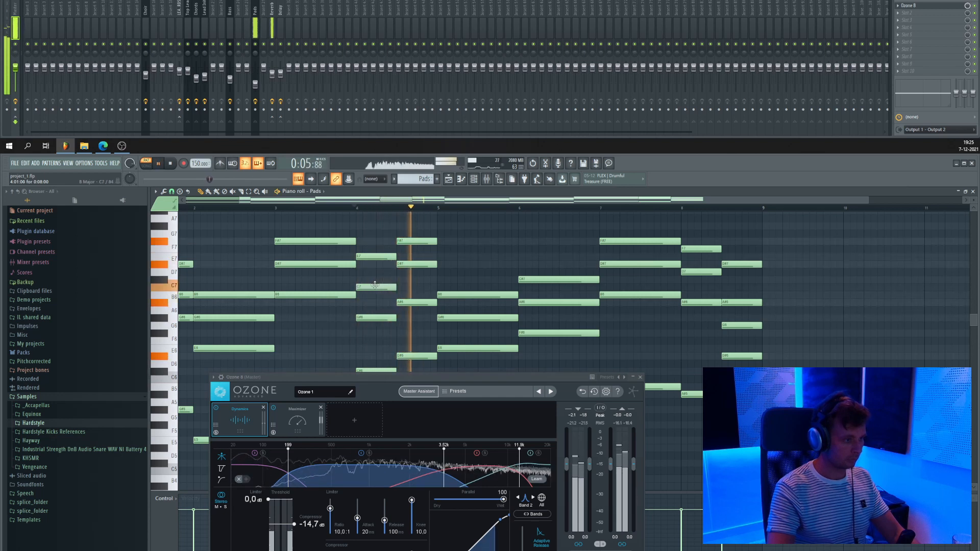
key(space)
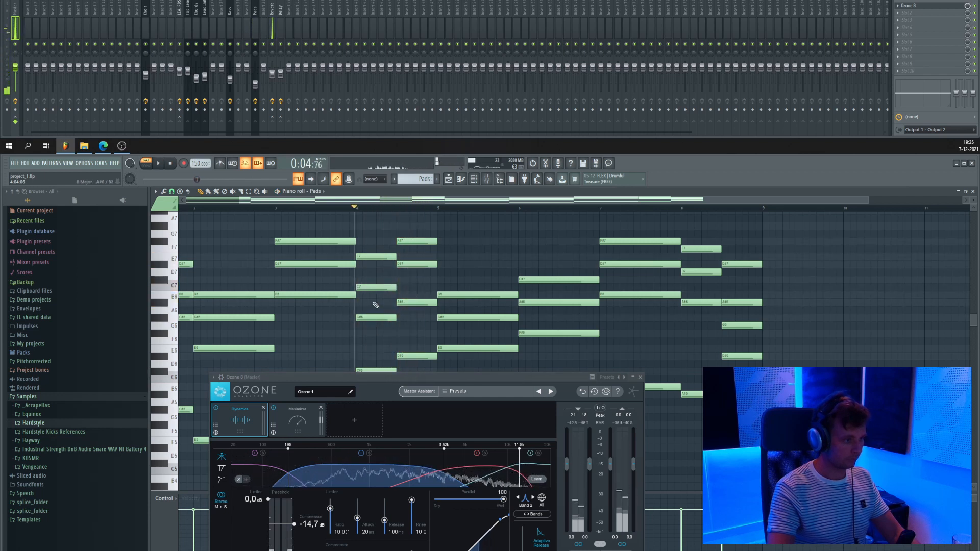
Lower the C7 note of the first chord in bar 4 to B6 and audition the change.
drag(373, 289, 374, 296)
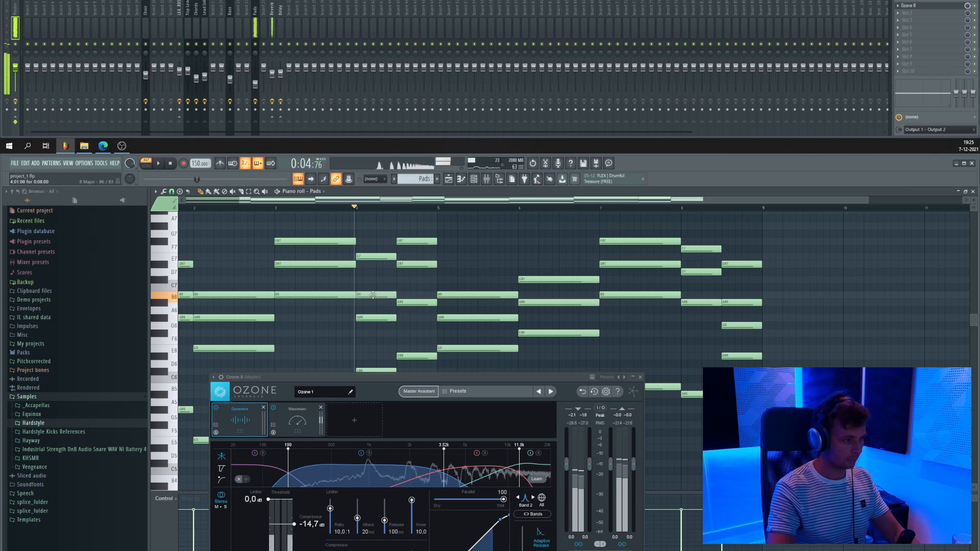
key(space)
key(space)
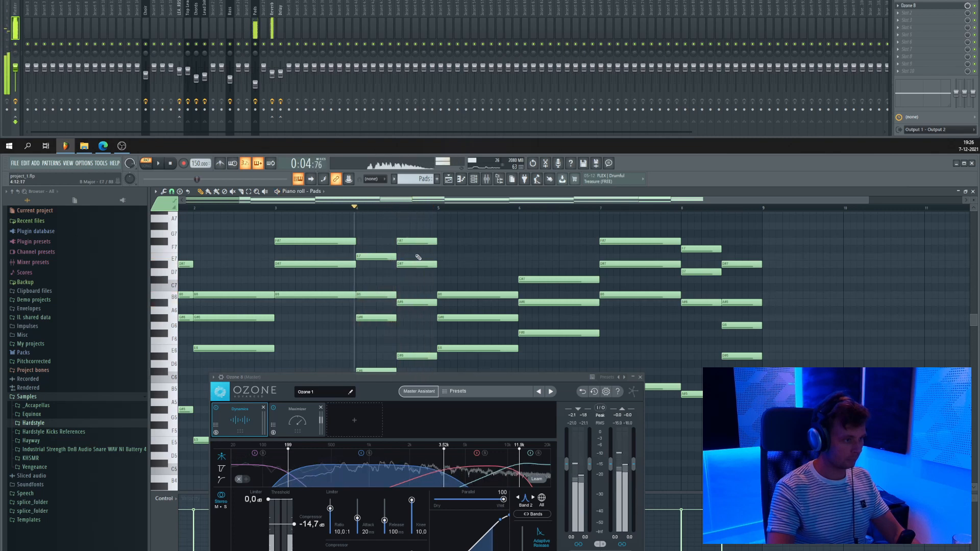
Lower the E7 top note of the first chord in bar 4 to D#7 and play it back.
drag(392, 281, 442, 260)
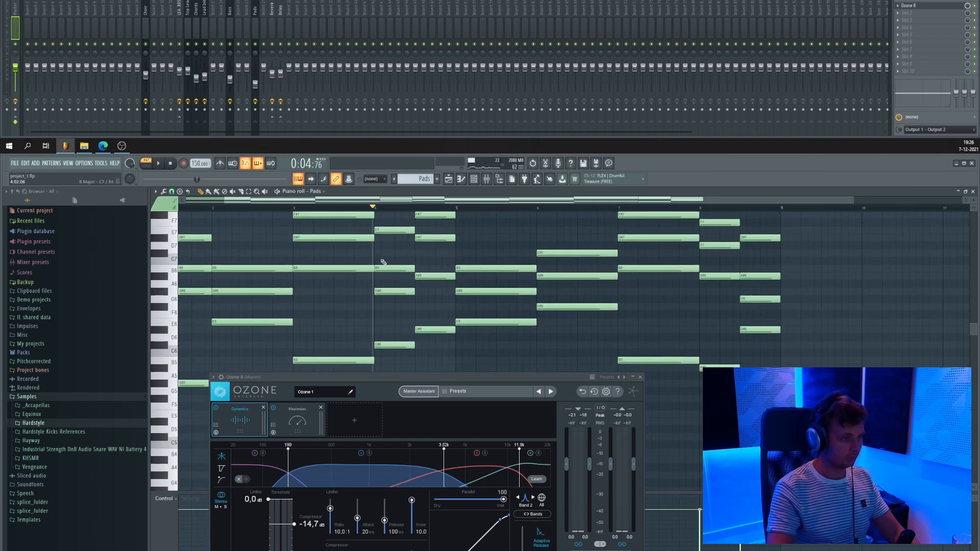
drag(384, 231, 384, 238)
key(space)
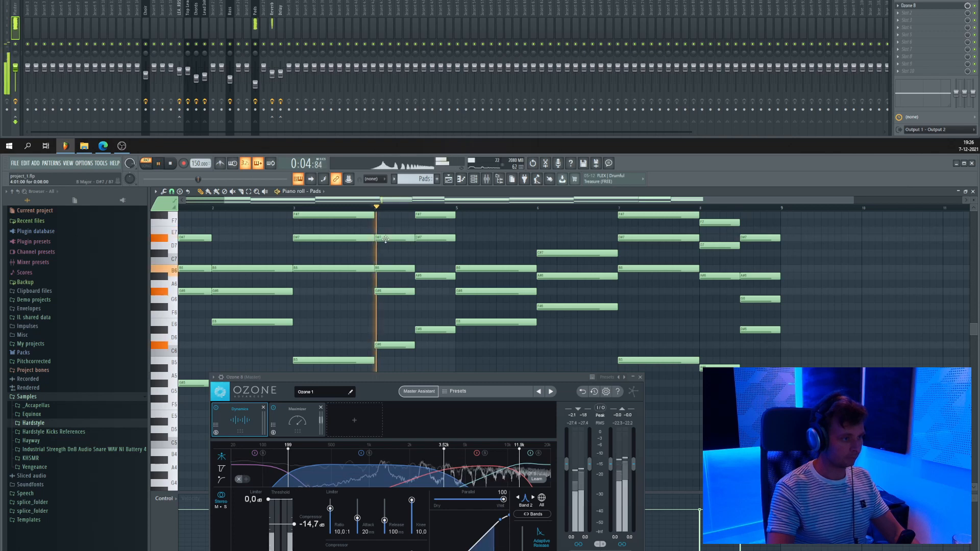
key(space)
Try lowering the D#7 note of the second chord in bar 4 to D7 and listen to it.
drag(439, 254, 409, 269)
drag(403, 303, 396, 345)
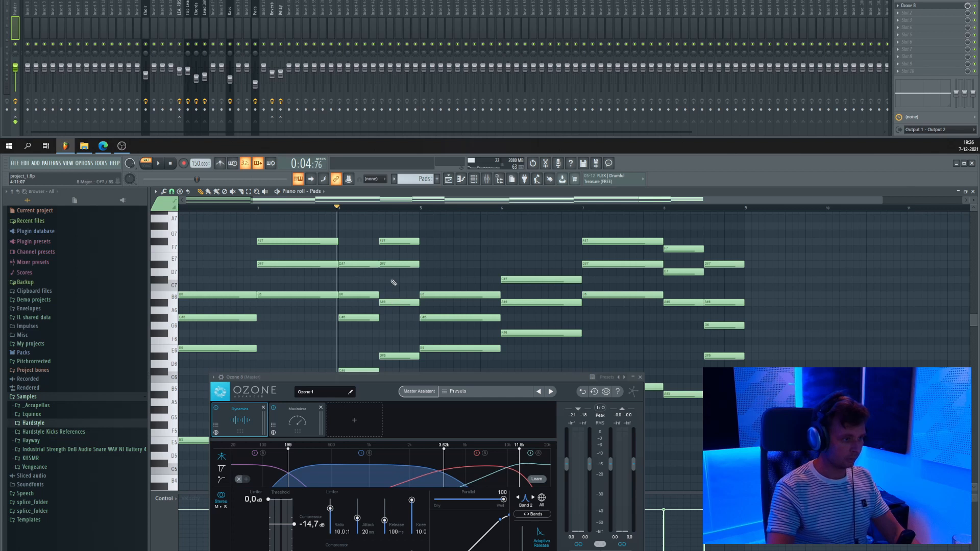
drag(388, 267, 393, 271)
key(space)
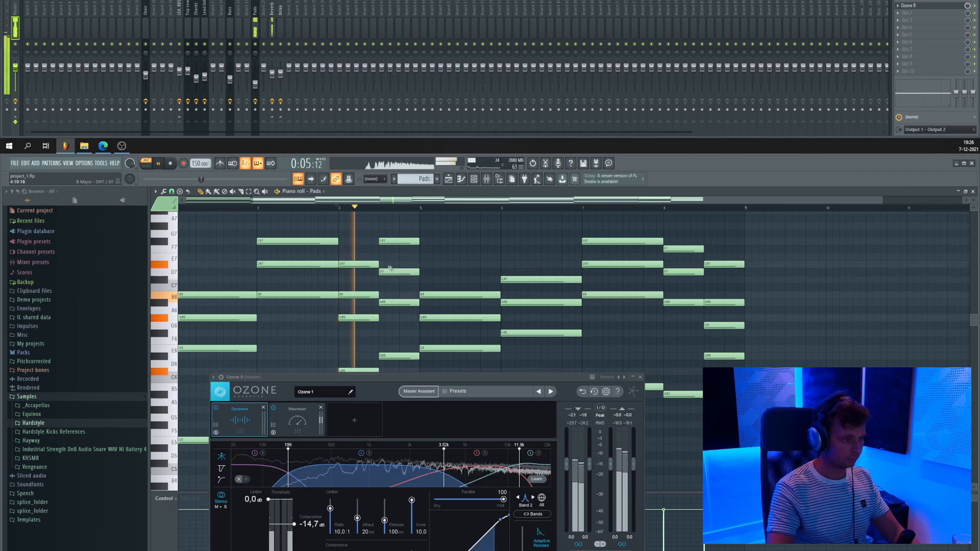
key(space)
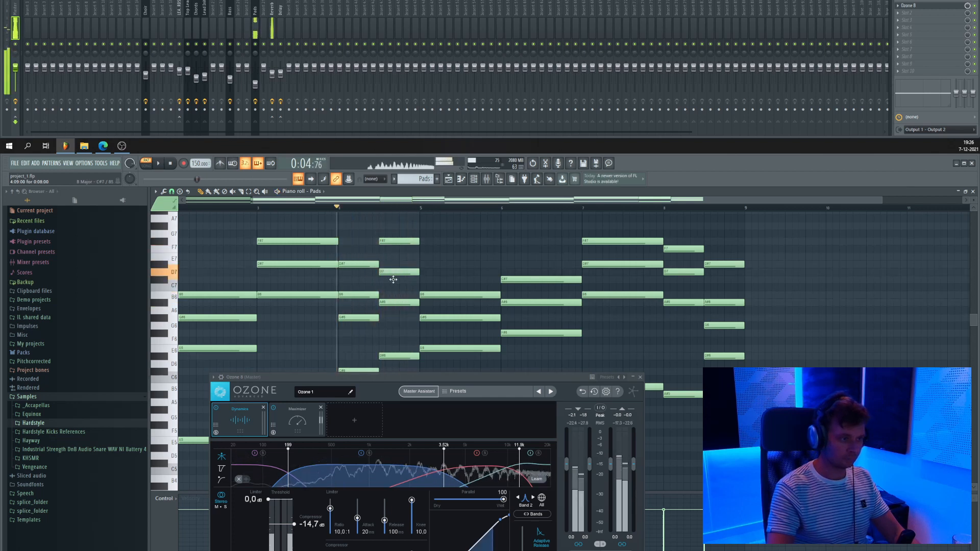
Lower the D7 note of the second chord in bar 4 to C#7 and audition it.
drag(393, 279, 393, 281)
key(space)
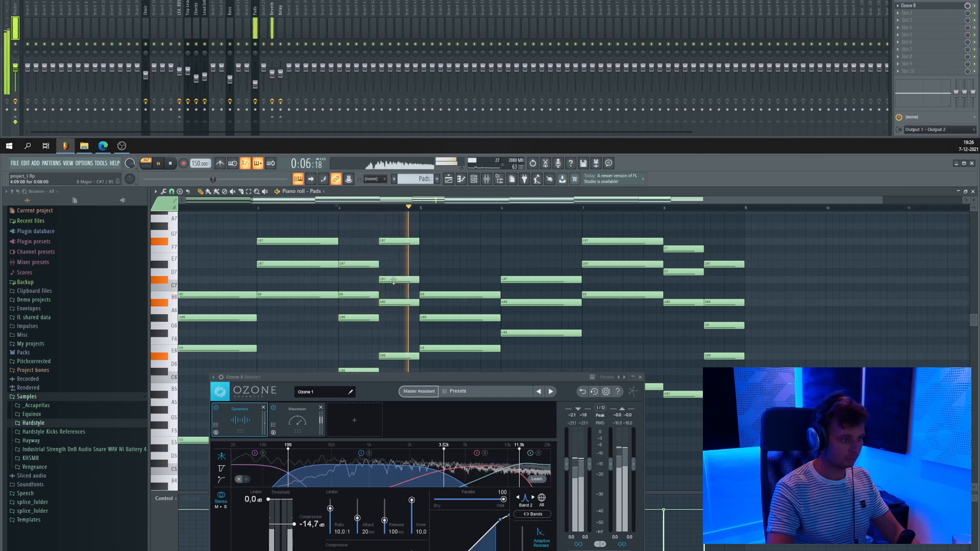
key(space)
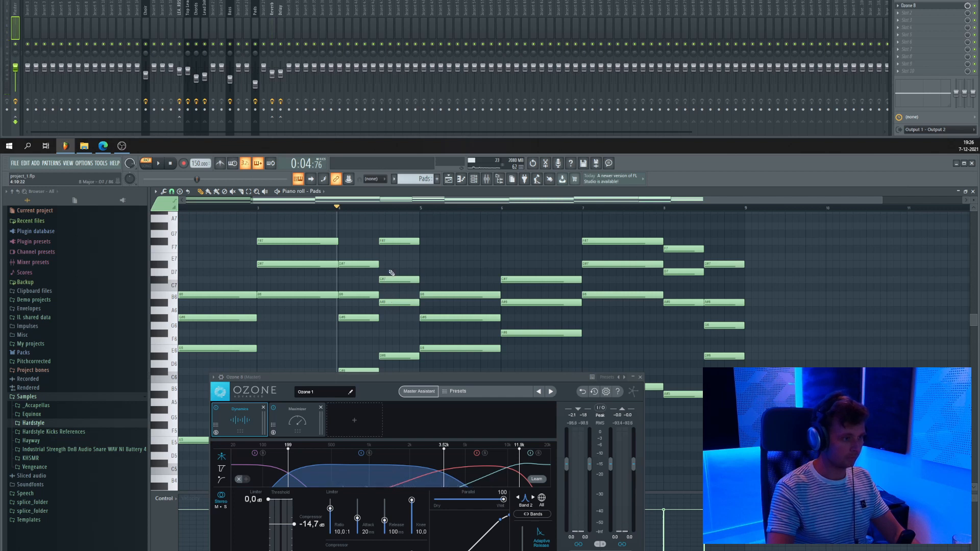
Lower the F#7 top note of the second chord in bar 4 to F7 and play the progression from bar 3.
drag(388, 244, 389, 249)
key(space)
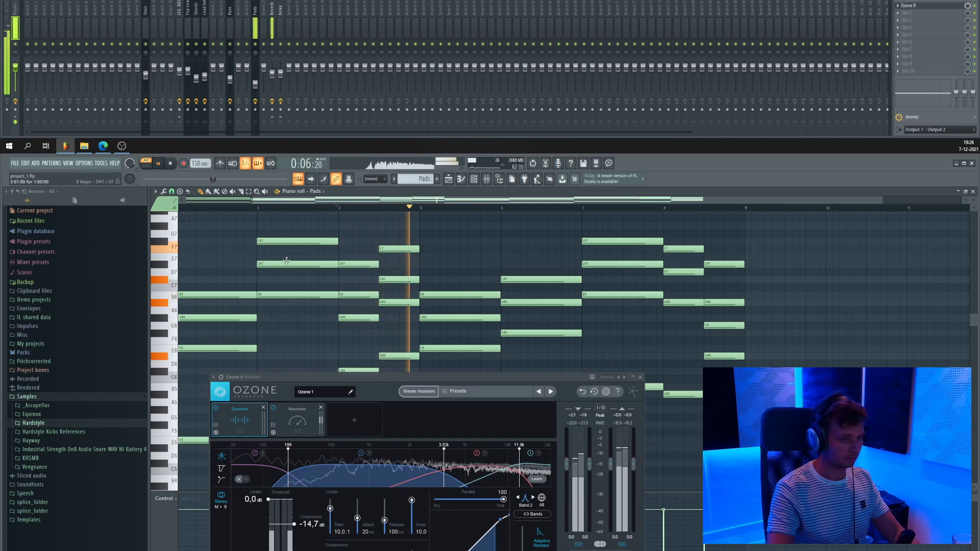
click(258, 207)
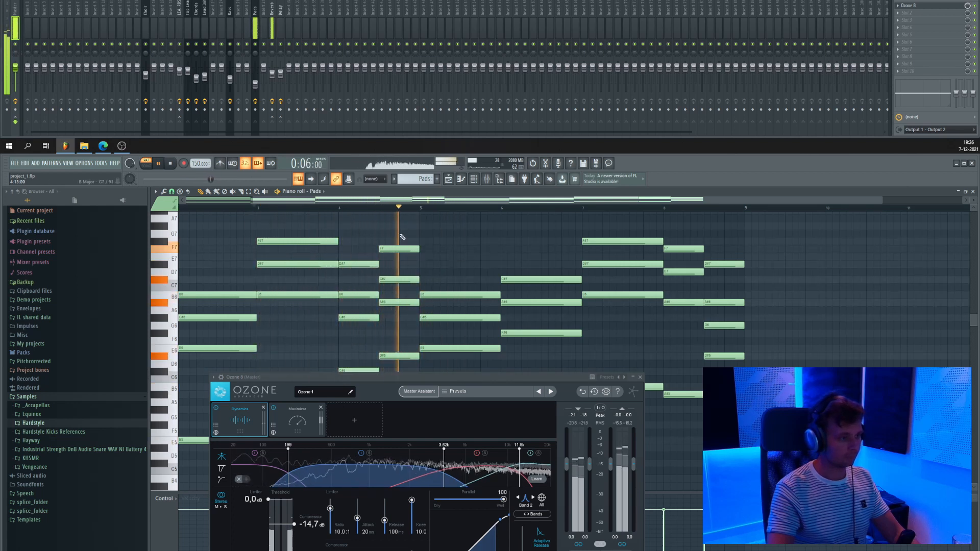
key(space)
Copy all the Pads notes and switch the piano roll to the Choir channel and Choir pattern.
key(ctrl+a)
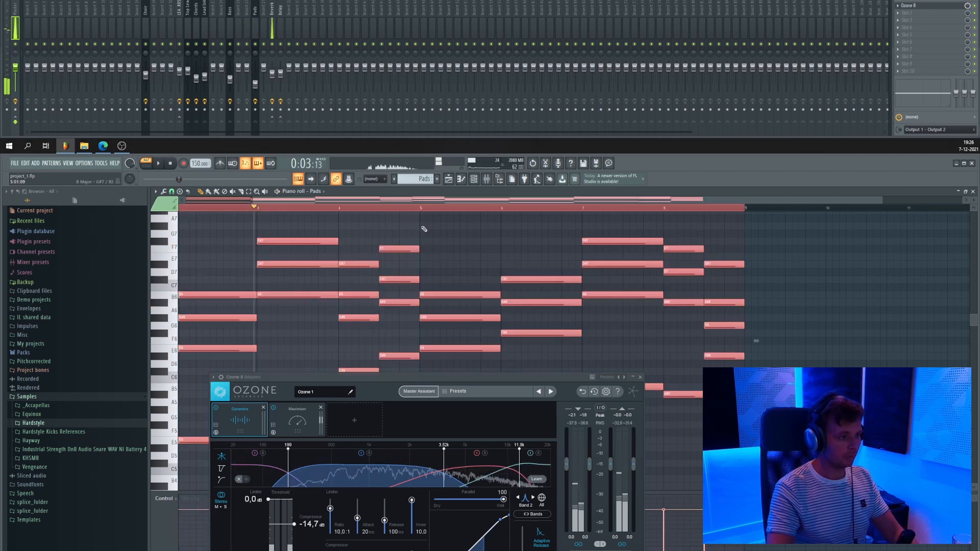
click(316, 191)
click(329, 256)
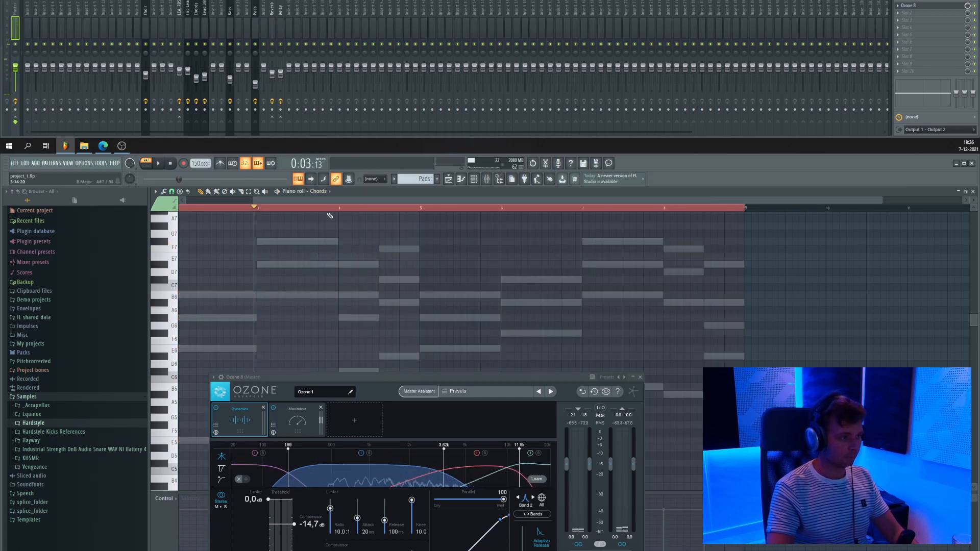
click(327, 264)
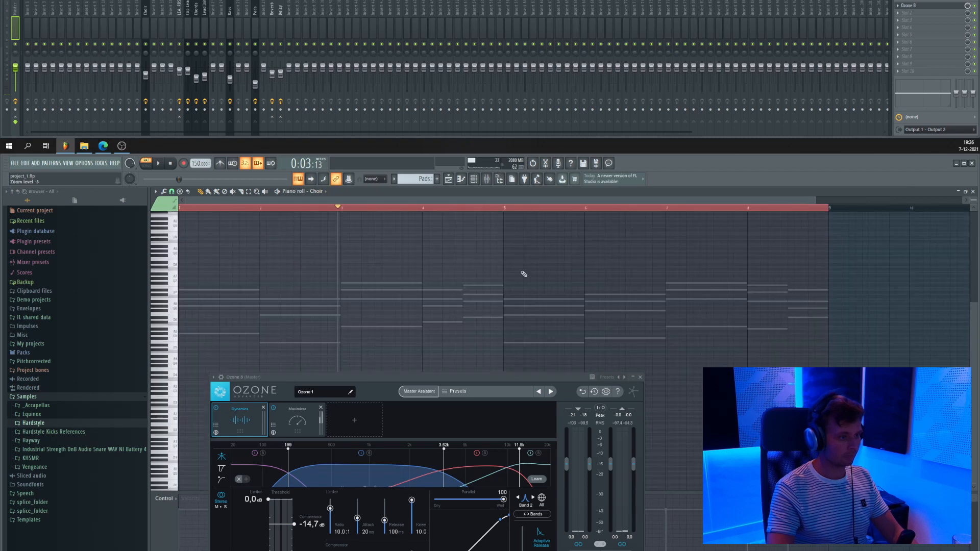
click(319, 191)
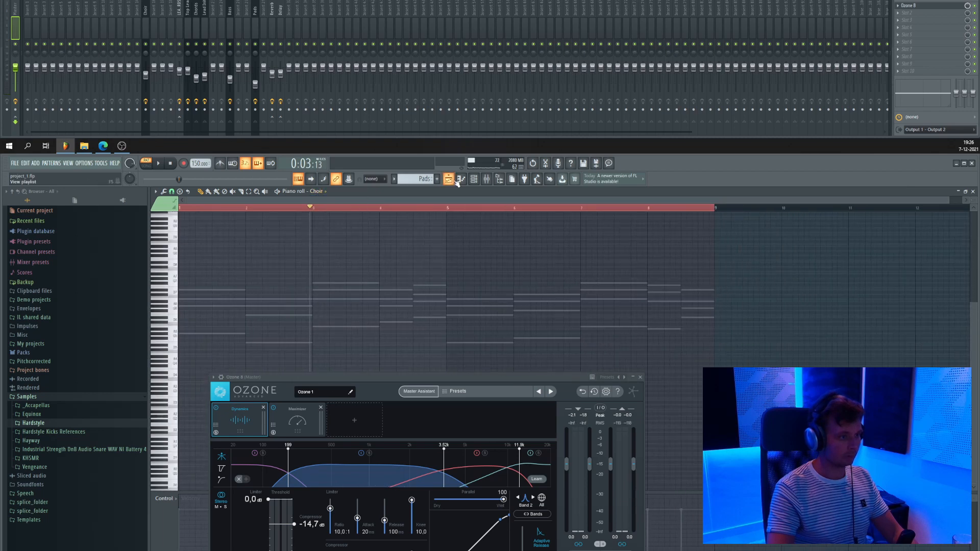
click(396, 180)
click(406, 204)
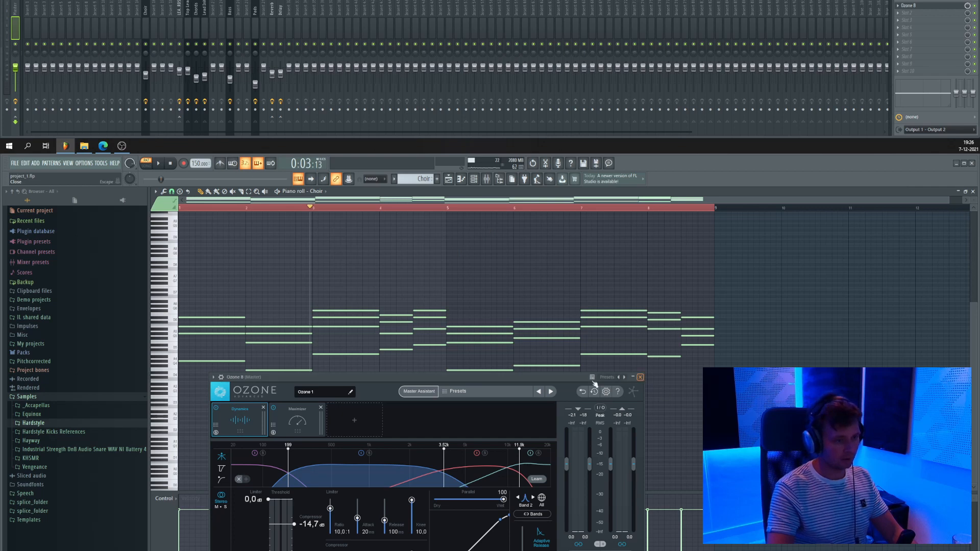
Close Ozone, replace all Choir notes with the copied Pads notes transposed down one octave, and play the result.
click(640, 377)
scroll(443, 343, up, 3)
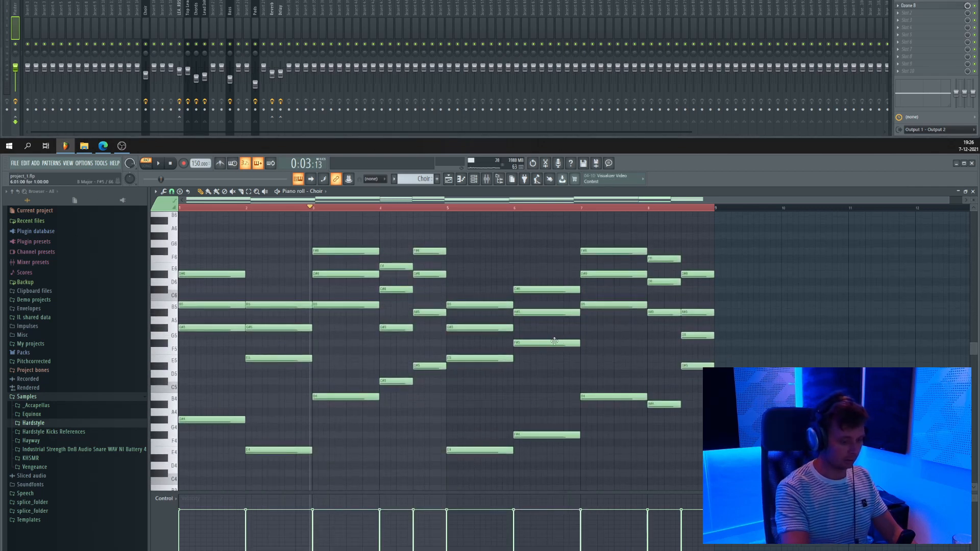
key(ctrl+a)
key(Delete)
key(ctrl+v)
key(ctrl+Down)
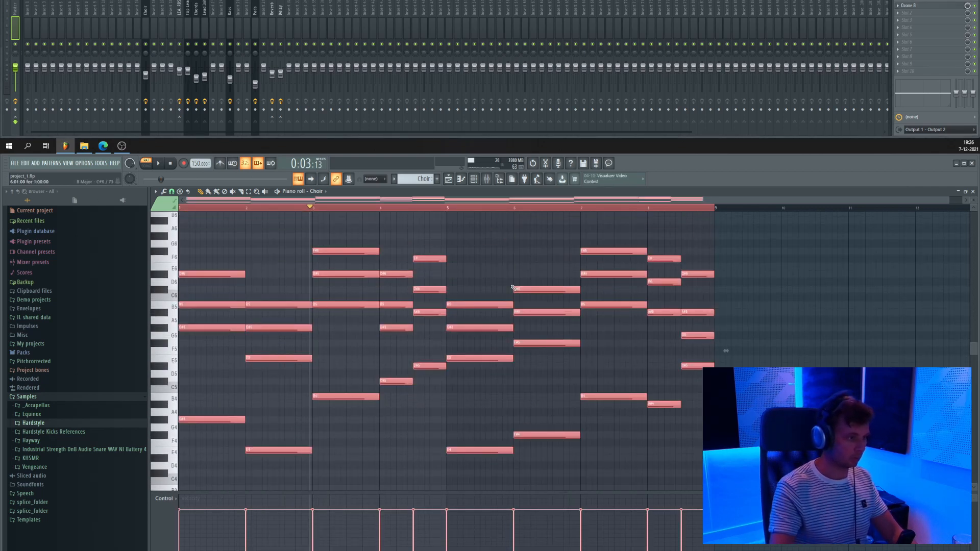
scroll(507, 333, up, 3)
key(space)
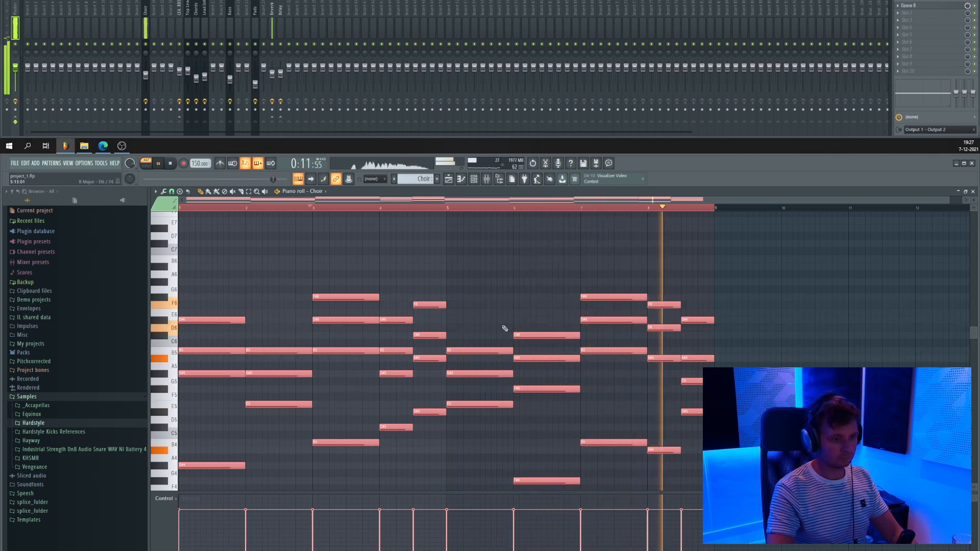
Raise the C#6 note of the Choir's second chord in bar 4 to D6 and audition that chord.
key(space)
click(431, 335)
drag(431, 333, 432, 326)
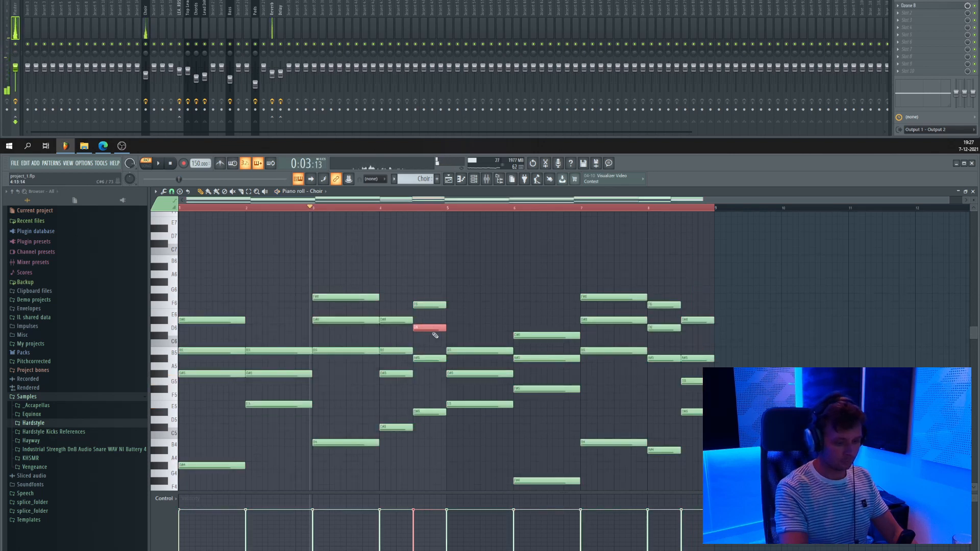
key(space)
click(412, 208)
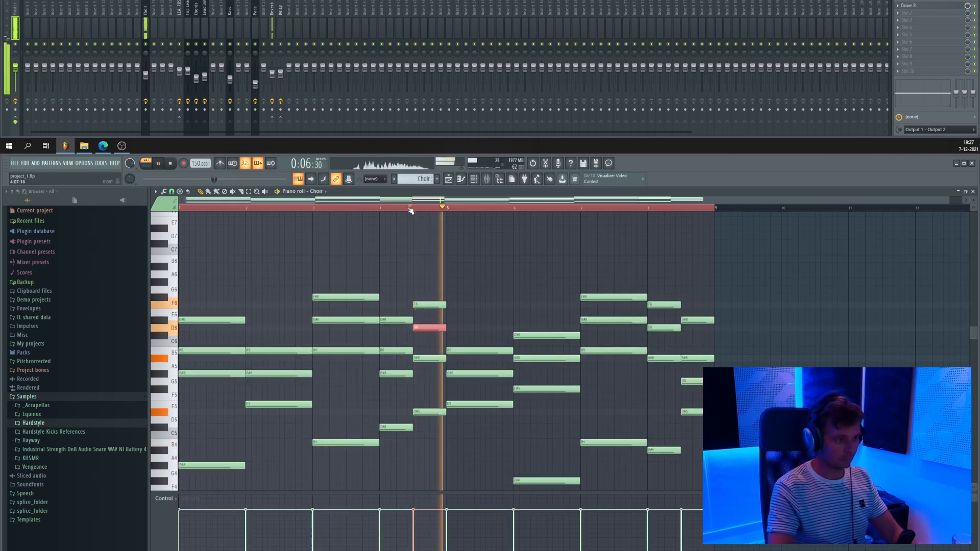
key(space)
Return to the playlist, clear the time selection and play the full arrangement around bar 8.
click(318, 192)
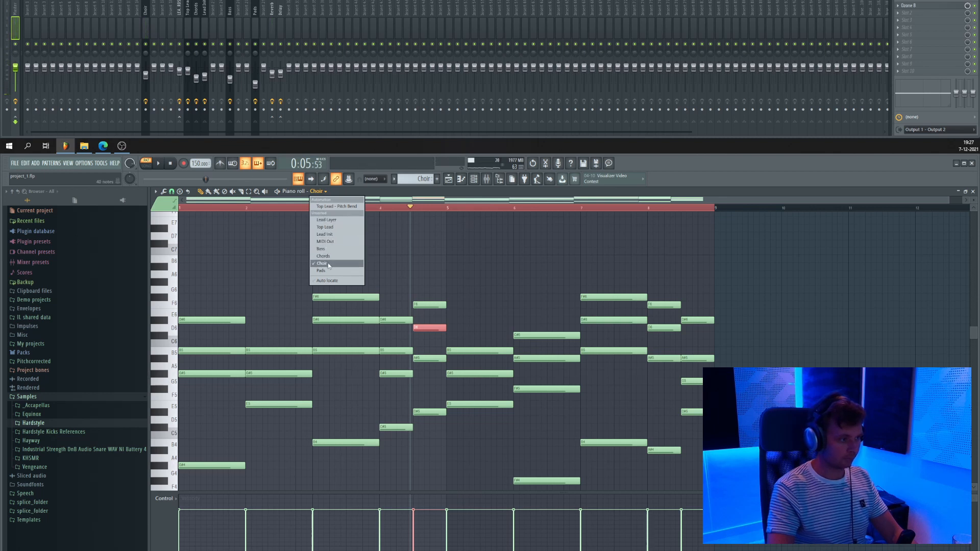
click(327, 271)
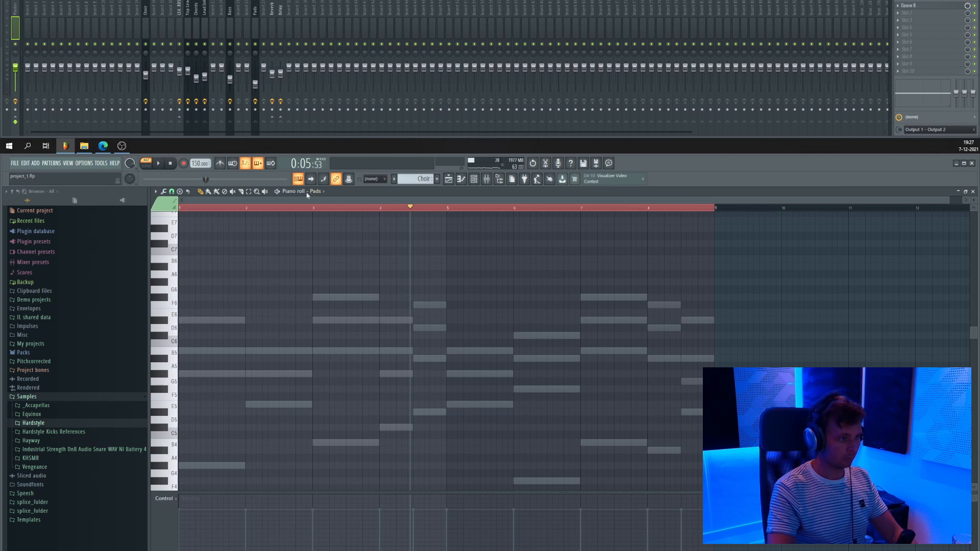
click(456, 183)
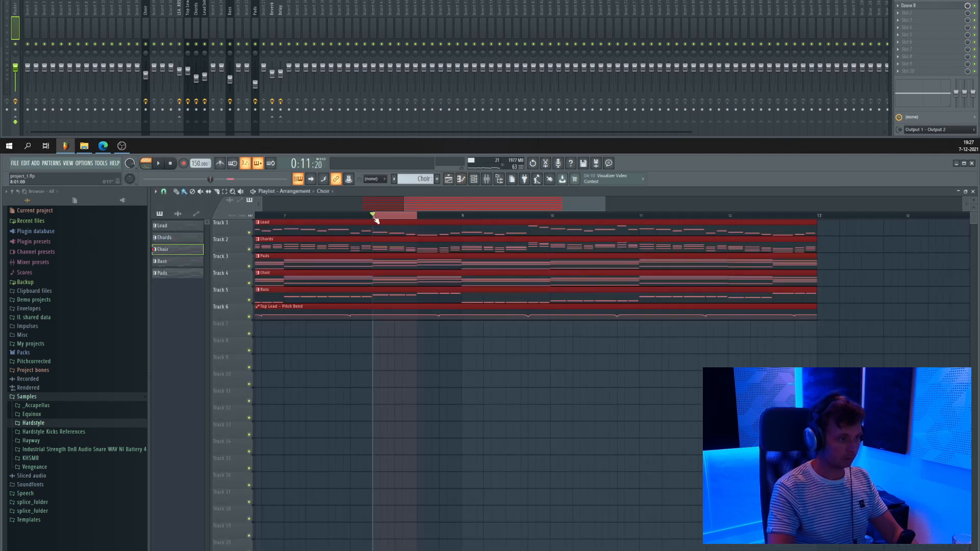
key(space)
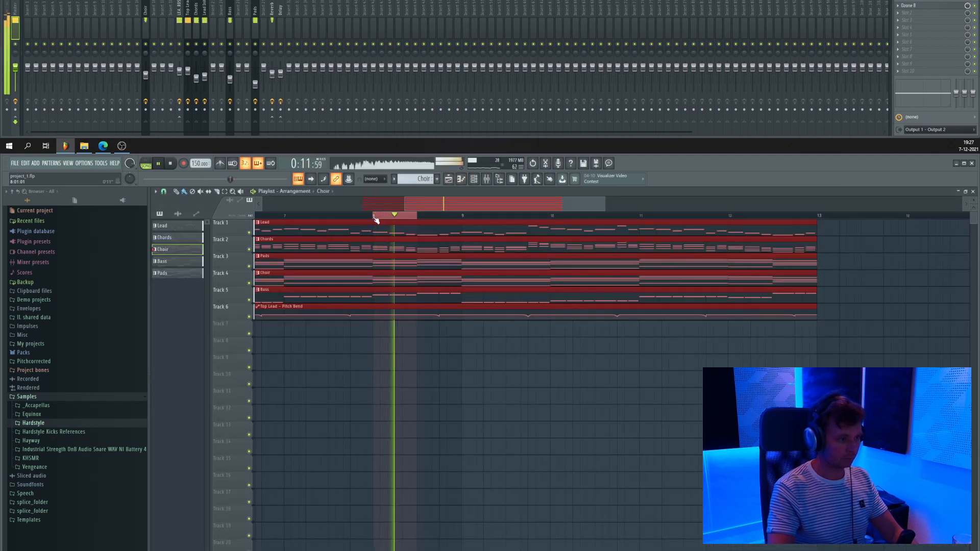
click(283, 217)
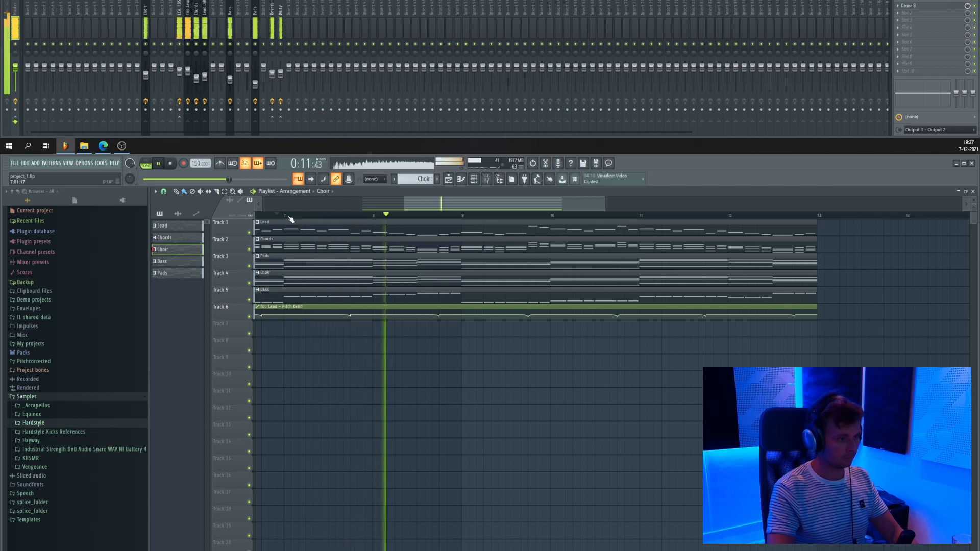
key(space)
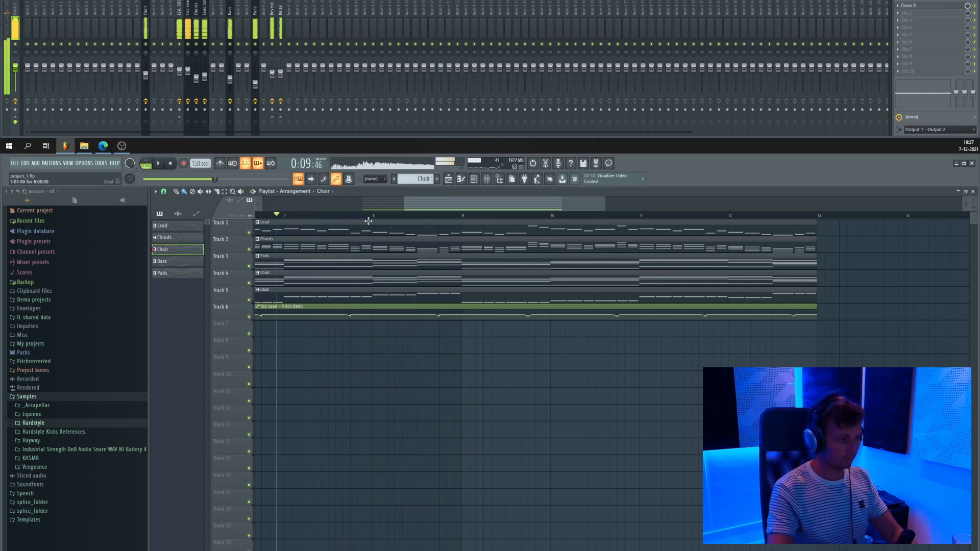
click(371, 216)
key(space)
scroll(432, 250, up, 2)
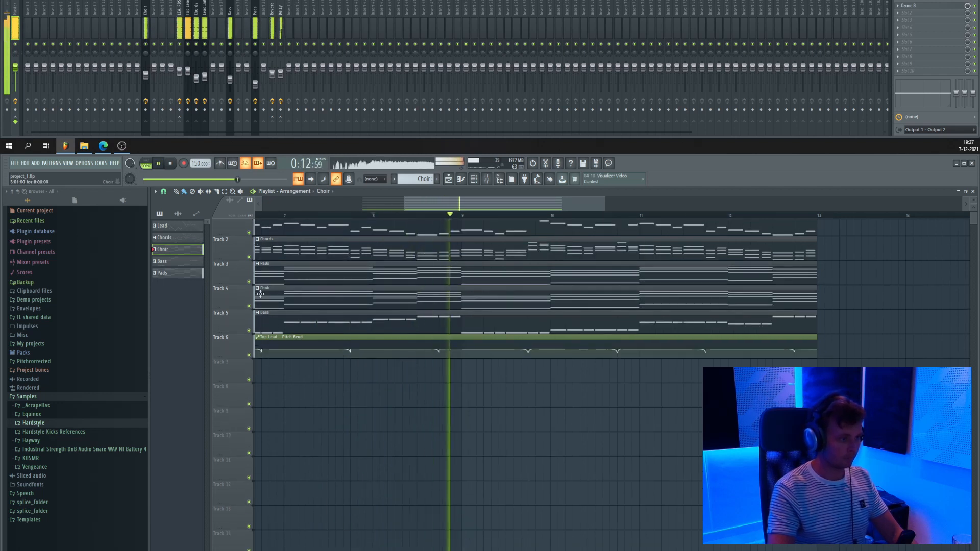
Mute the Choir, Chords and Lead tracks and listen to the remaining Pads and Bass from bar 8.
key(space)
click(249, 305)
key(space)
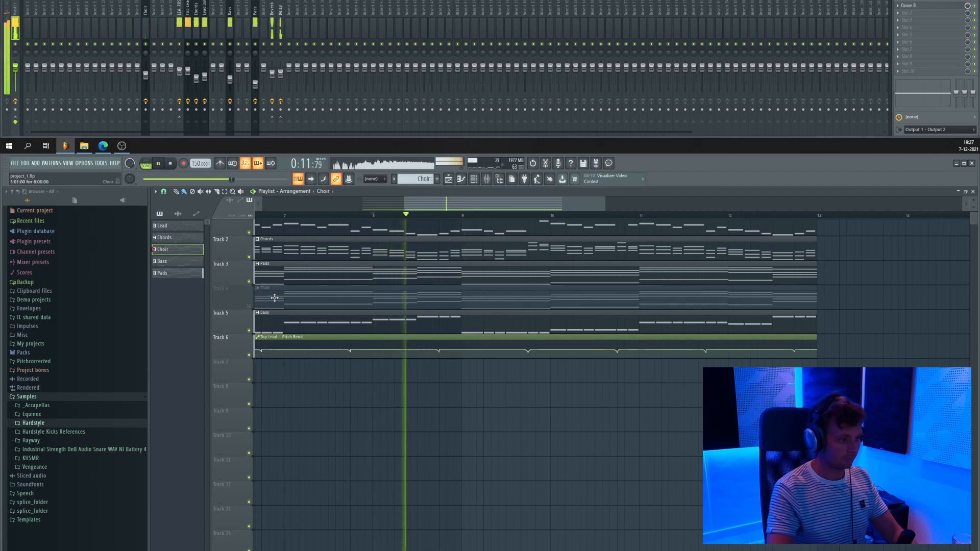
key(space)
click(249, 257)
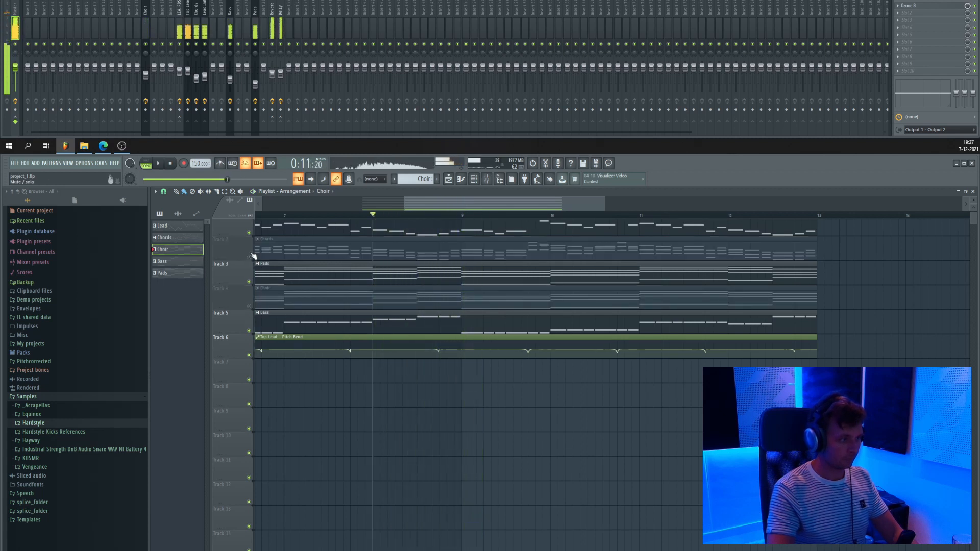
key(space)
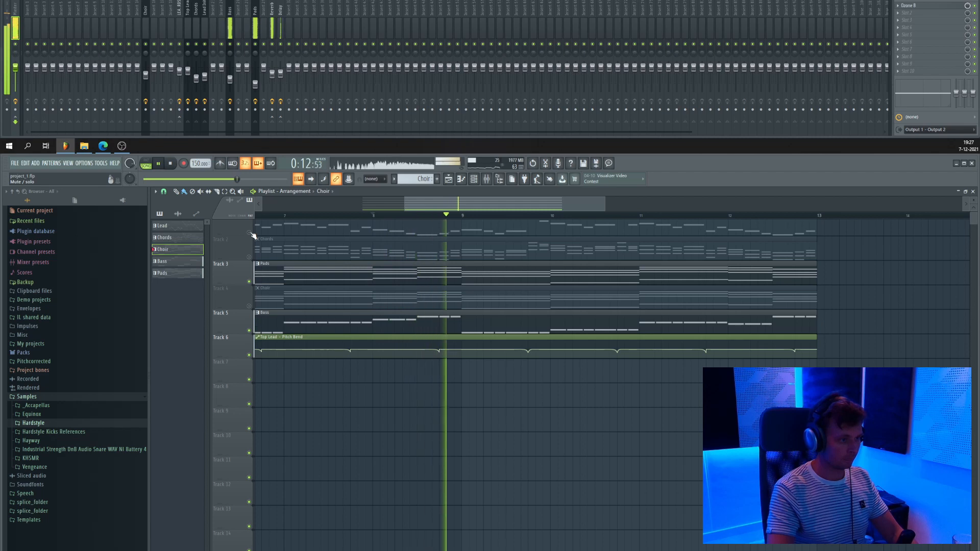
key(space)
In the Pads pattern, raise the C#7 note of bar 4's second chord to D7 and play the progression.
double_click(418, 280)
drag(393, 334, 528, 389)
key(space)
scroll(380, 307, up, 3)
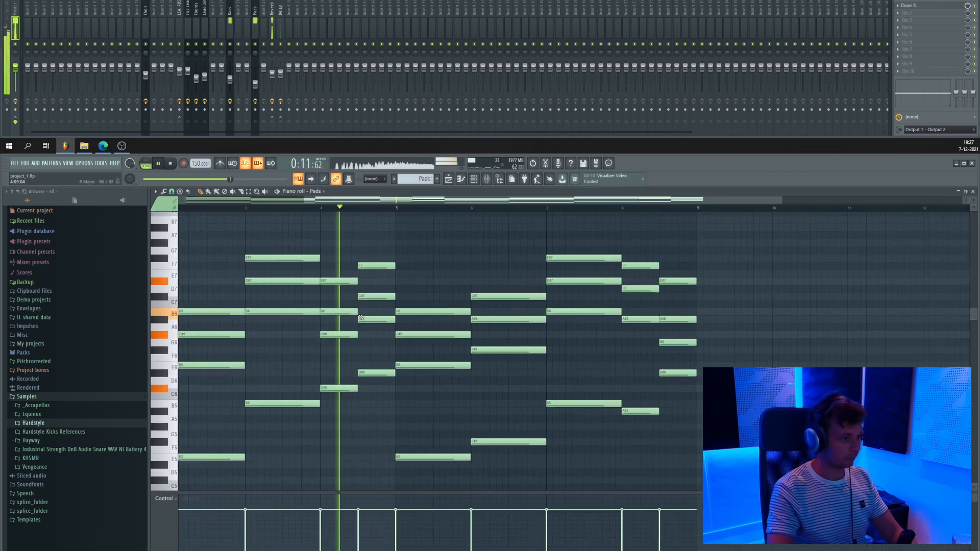
key(space)
drag(381, 293, 395, 289)
key(space)
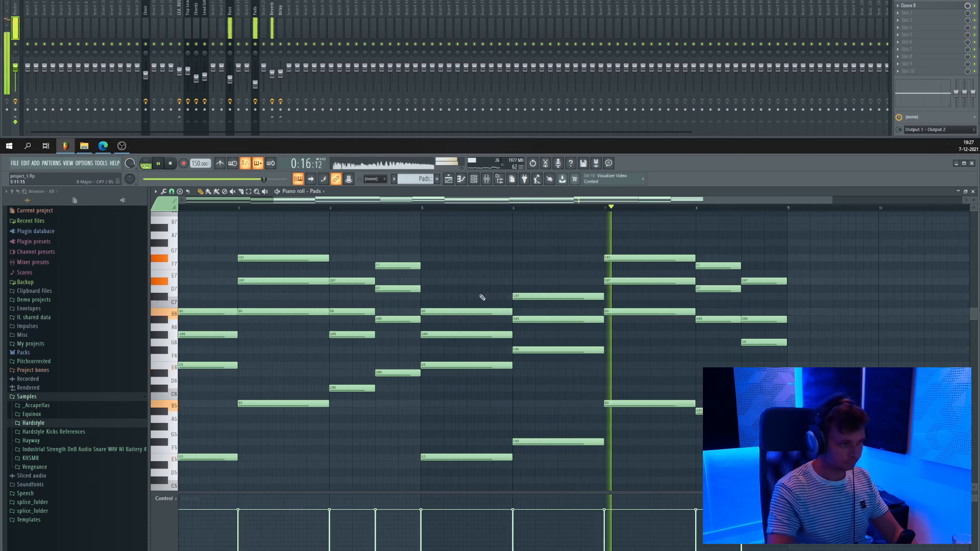
Copy all the Pads notes and return to the playlist.
key(ctrl+a)
scroll(426, 234, down, 1)
key(space)
click(316, 190)
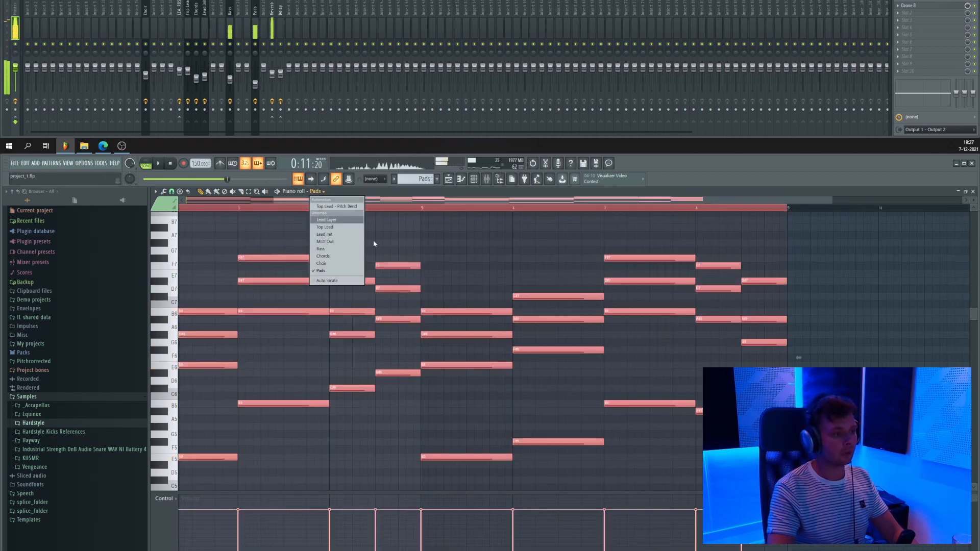
click(329, 264)
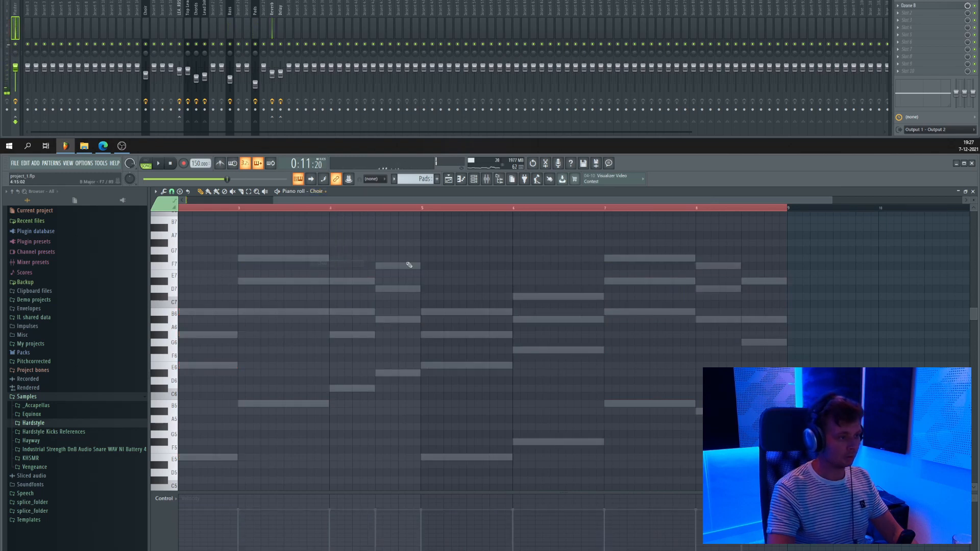
key(F5)
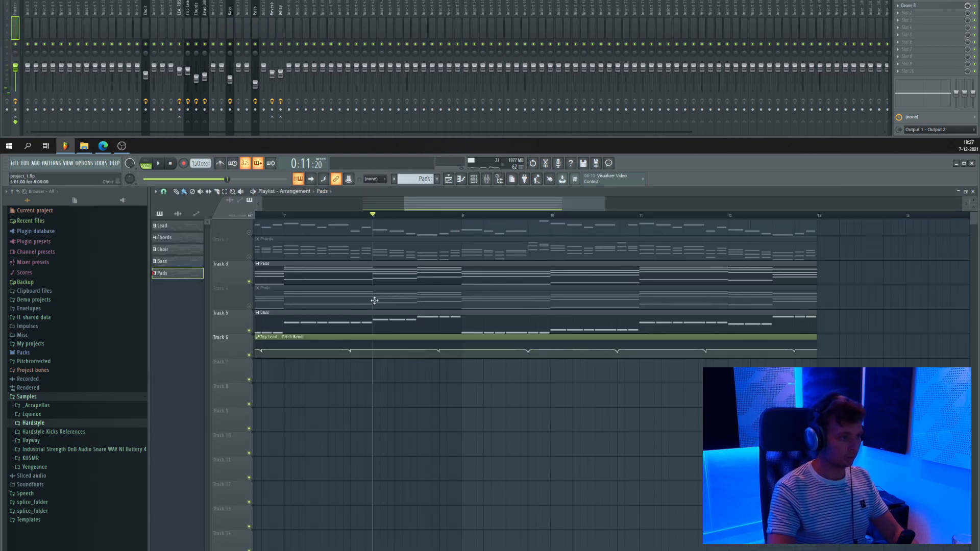
Replace all notes in the Choir pattern with the copied Pads notes one octave lower, start playback and return to the playlist.
double_click(374, 300)
key(ctrl+a)
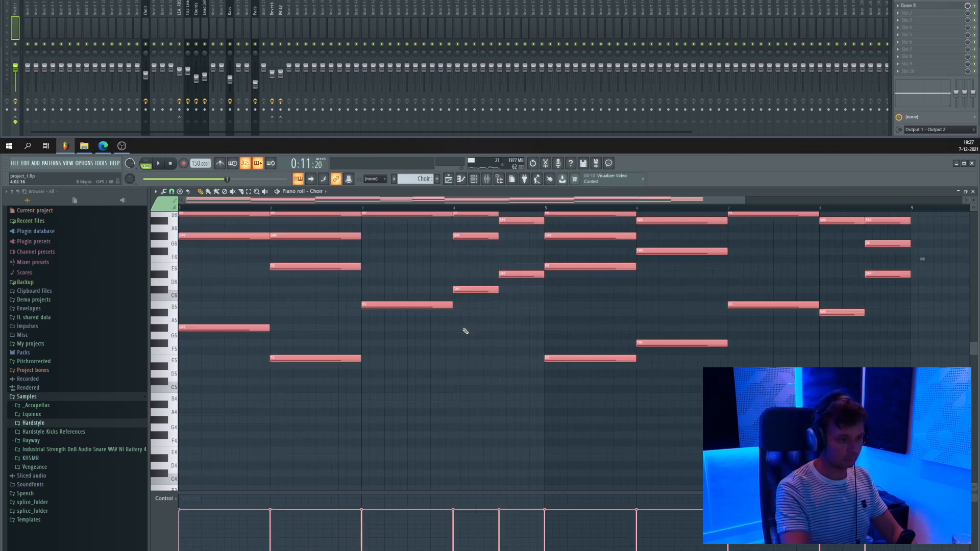
key(ctrl+Down)
key(space)
key(F6)
key(F5)
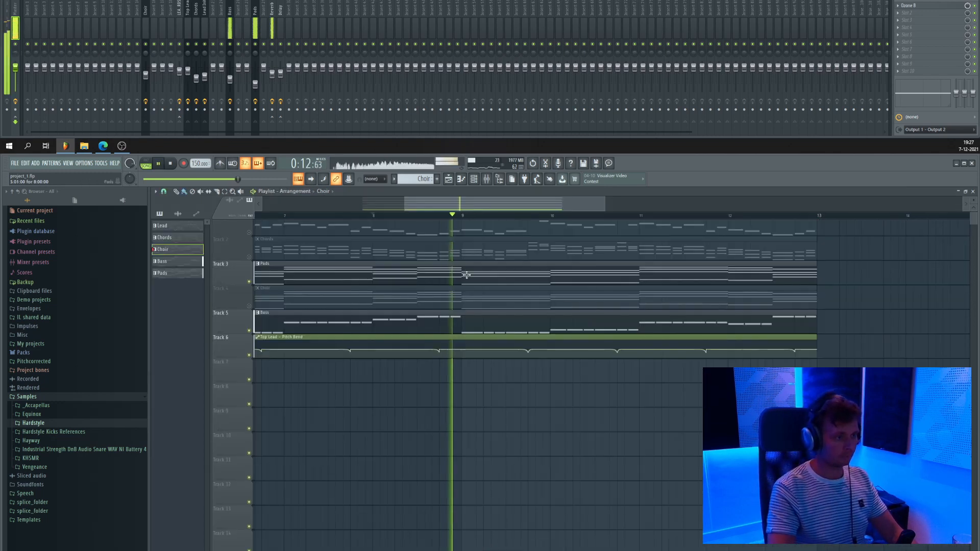
Unmute the Choir, Lead and Chords tracks in the playlist.
click(249, 306)
drag(357, 259, 490, 264)
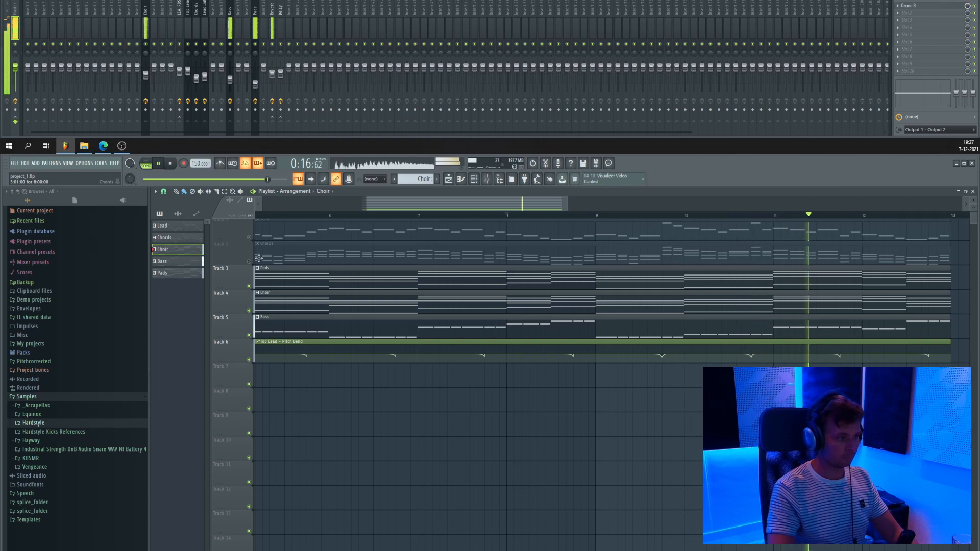
drag(686, 276, 661, 263)
key(space)
click(249, 240)
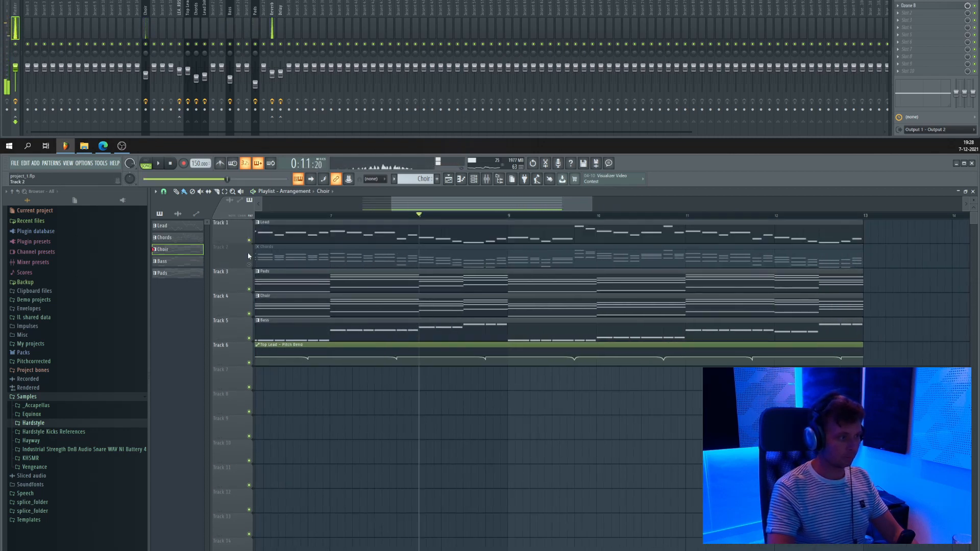
click(249, 264)
Play the full arrangement from the start of the clips at bar 5.
drag(416, 311, 575, 330)
scroll(575, 330, down, 2)
scroll(523, 263, down, 2)
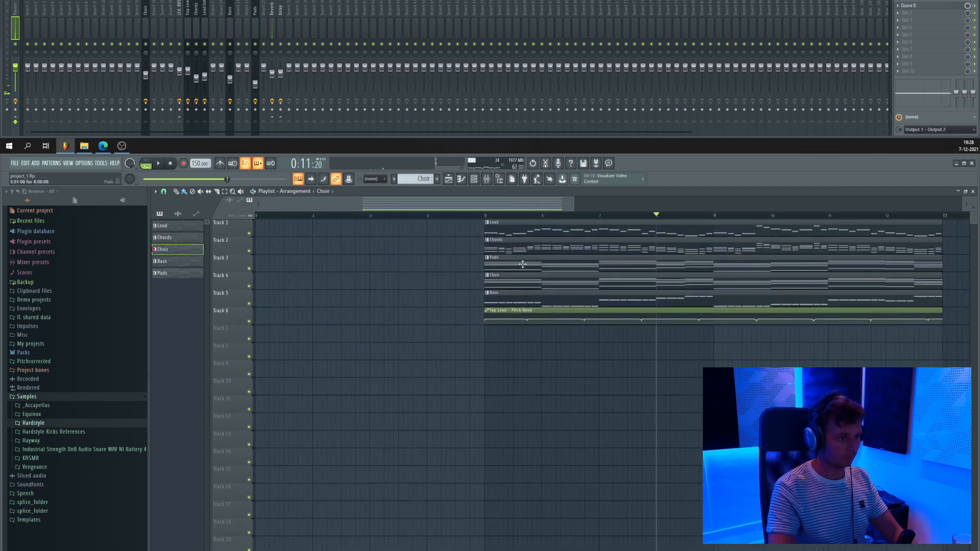
click(486, 217)
key(space)
drag(607, 260, 439, 279)
Open the Lead Init channel's Serum synth while listening to the arrangement, and stop playback.
click(474, 183)
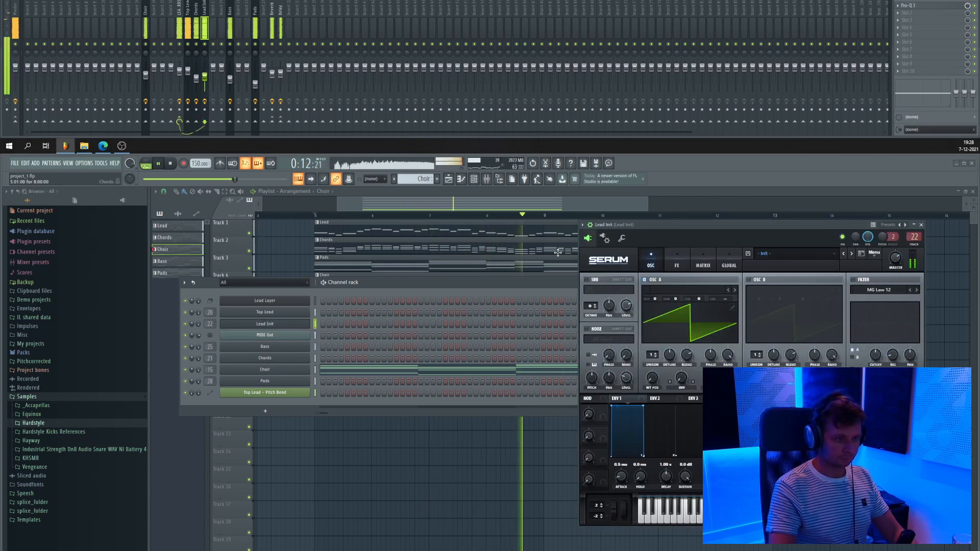
drag(557, 283, 405, 351)
drag(440, 321, 344, 292)
scroll(490, 298, down, 4)
scroll(499, 270, down, 3)
scroll(499, 262, up, 2)
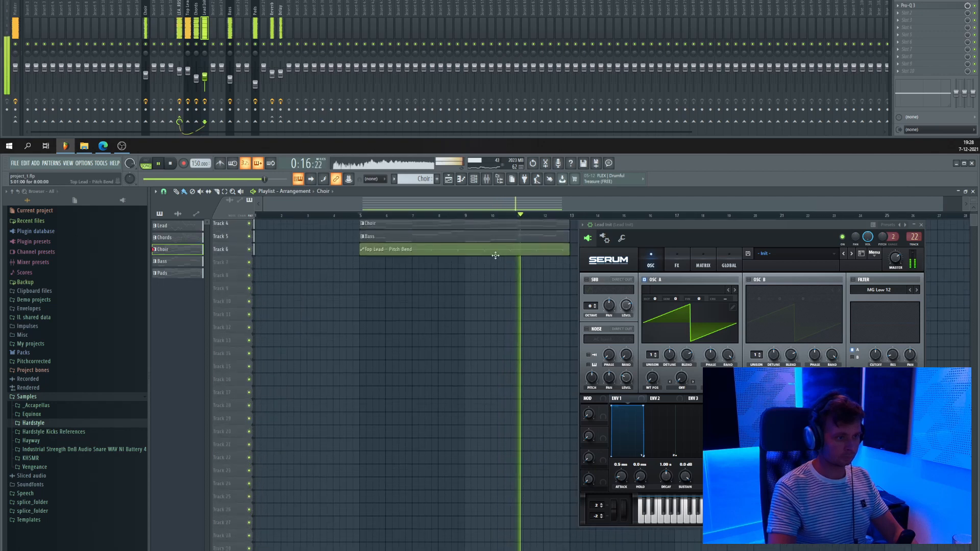
drag(496, 255, 412, 296)
scroll(413, 295, up, 1)
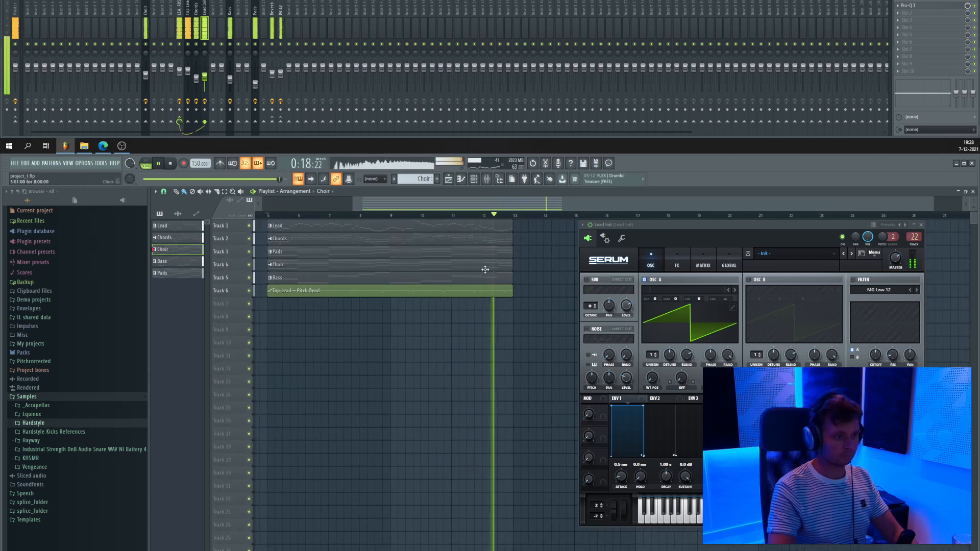
key(space)
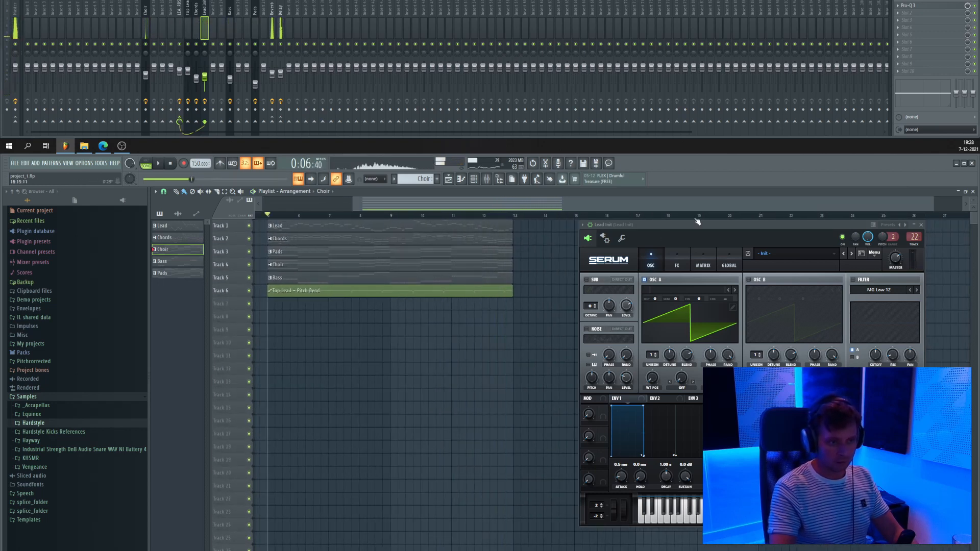
Reopen the channel rack and place it beside the Lead Init Serum window.
drag(697, 223, 650, 236)
click(477, 182)
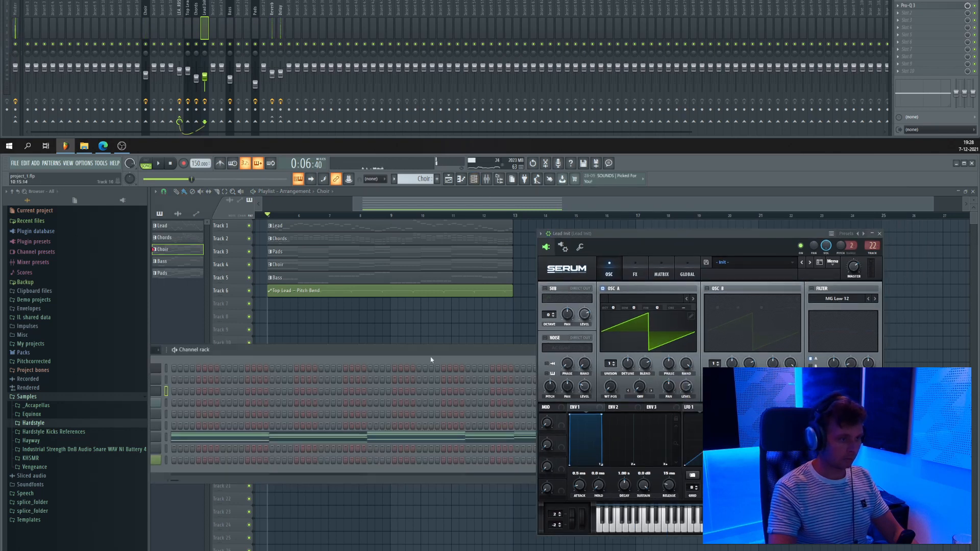
drag(419, 353, 530, 331)
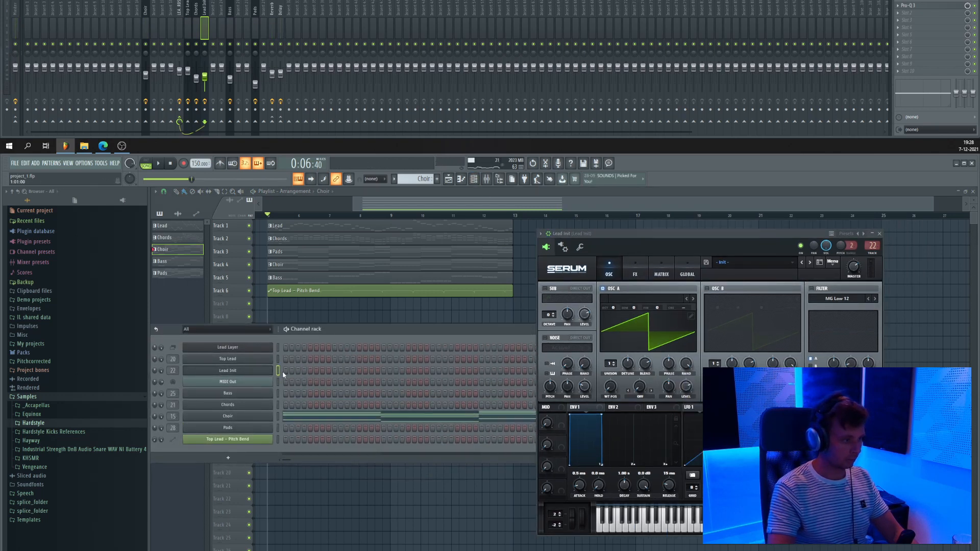
key(b)
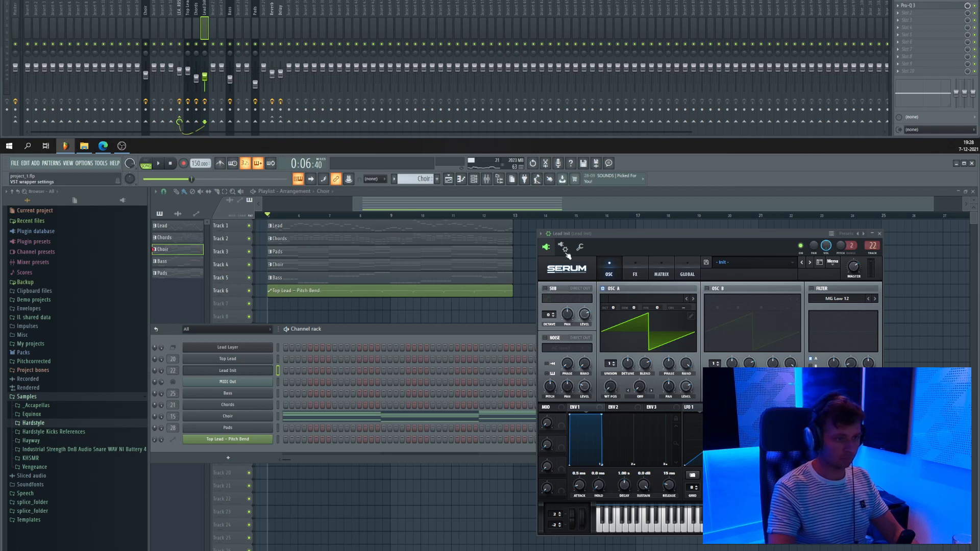
In the Lead Init Serum's modulation matrix, route Pitch Bend to the global Mast.Tun destination with a positive amount.
click(685, 275)
click(663, 267)
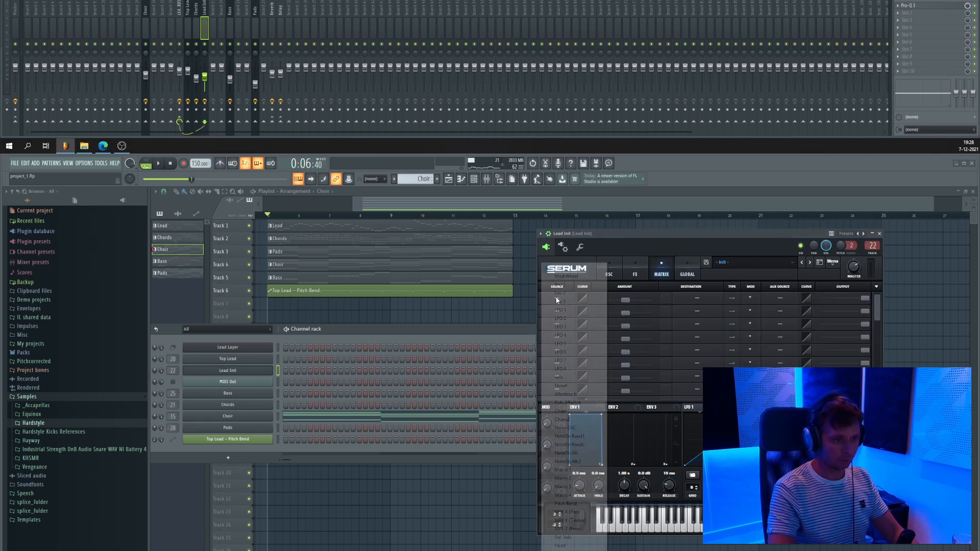
click(560, 300)
click(565, 504)
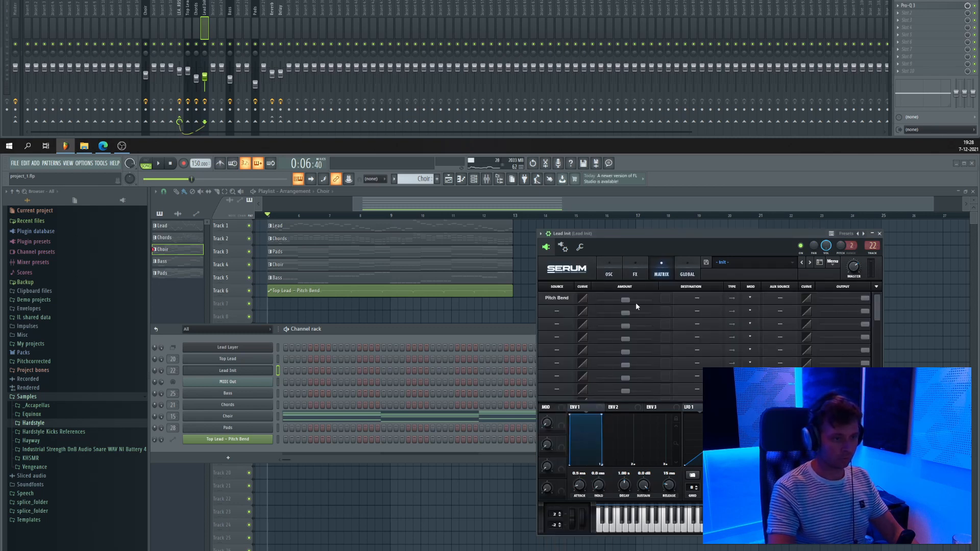
click(697, 298)
mouse_move(697, 367)
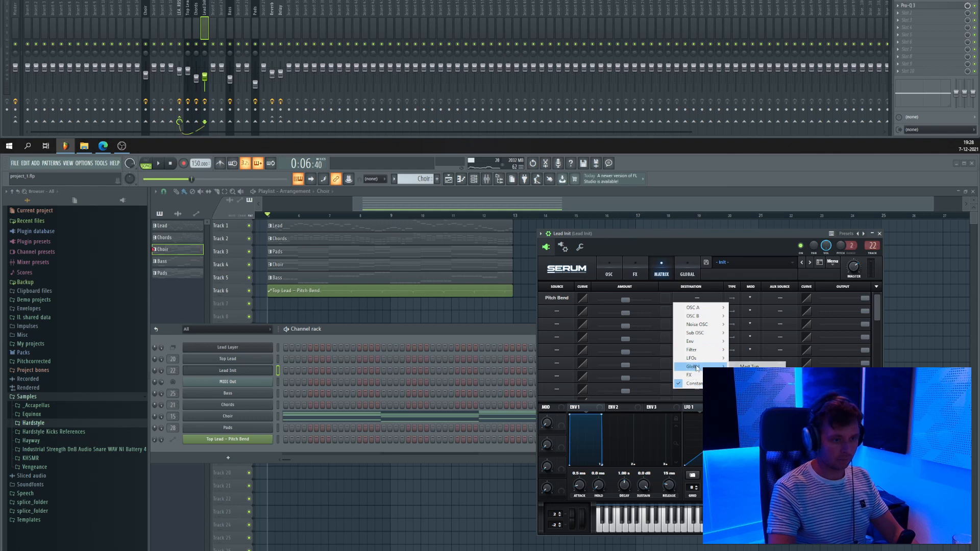
click(749, 366)
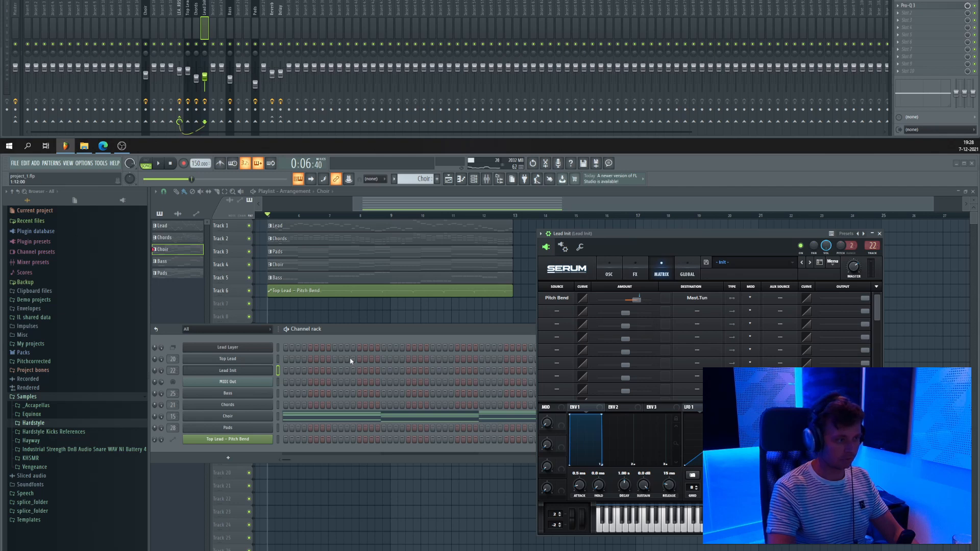
Open the Top Lead Serum's modulation matrix to check the amount of its Pitch Bend to Mast.Tun routing.
click(243, 360)
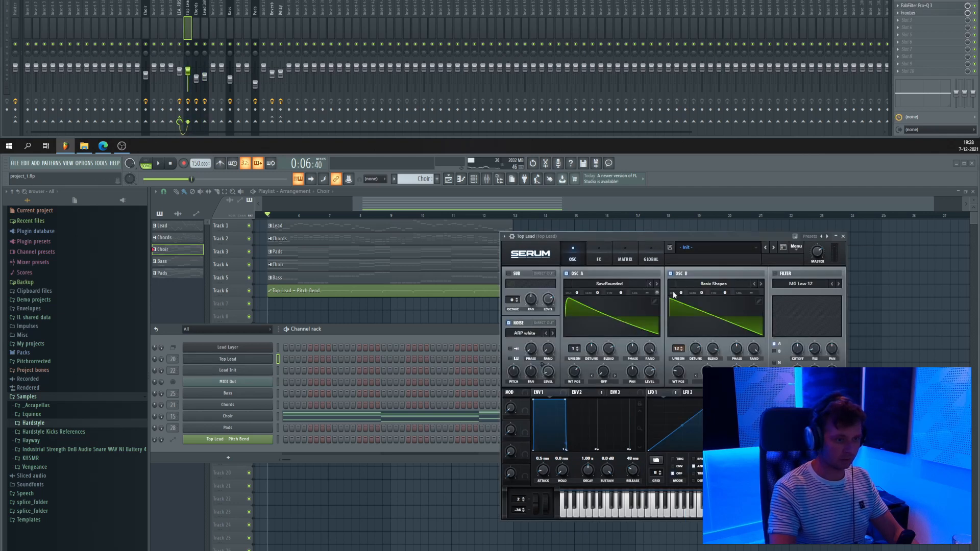
click(626, 256)
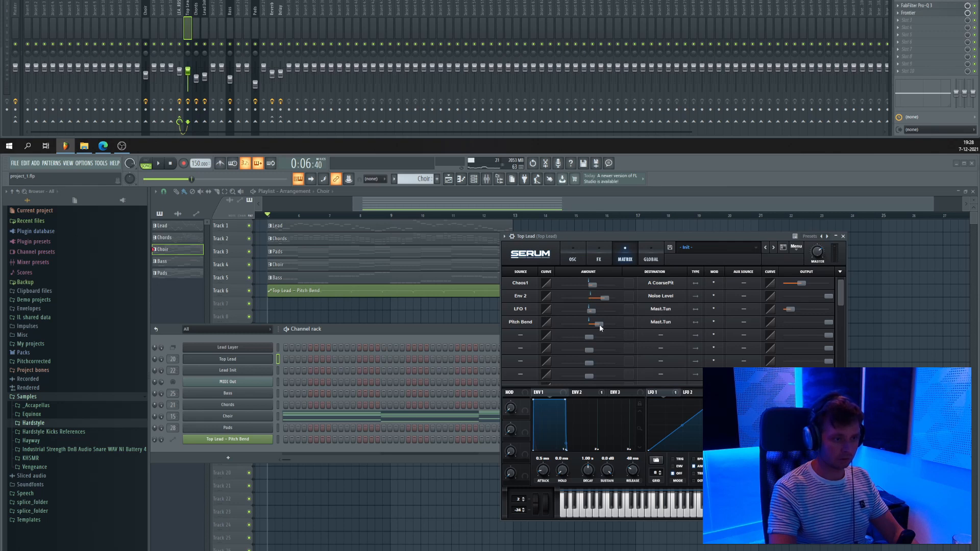
In the Lead Init Serum, match the Pitch Bend to Mast.Tun amount to the Top Lead's and set the downward bend range to -24.
mouse_move(599, 324)
click(573, 256)
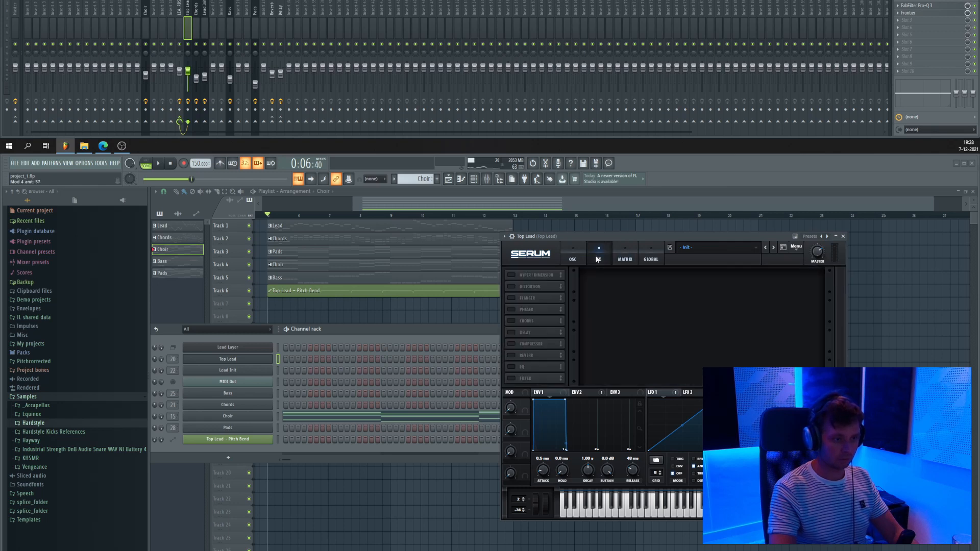
click(843, 237)
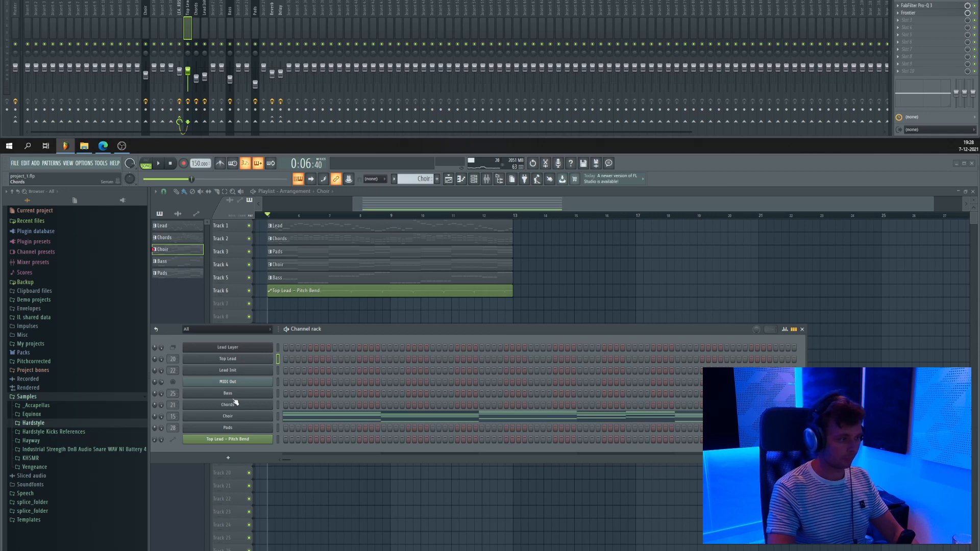
click(239, 374)
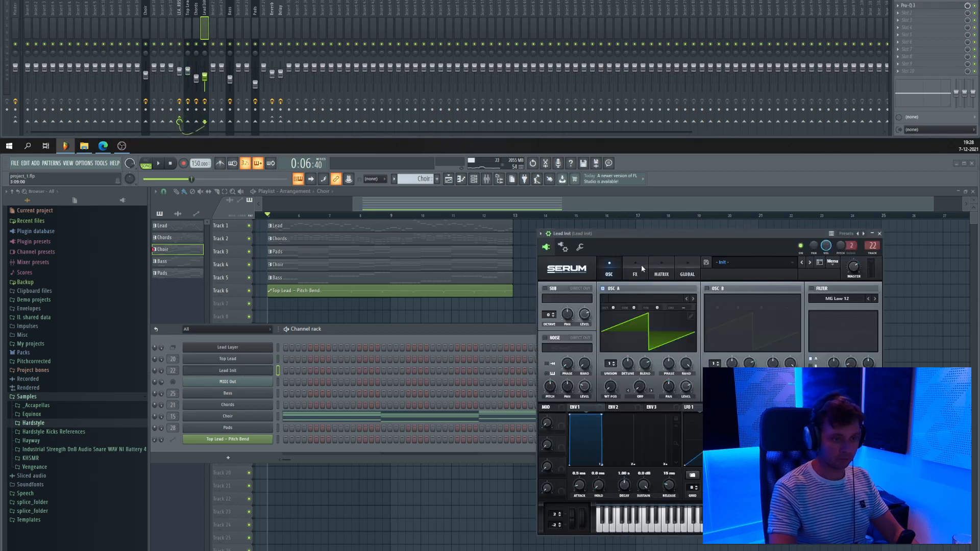
click(659, 268)
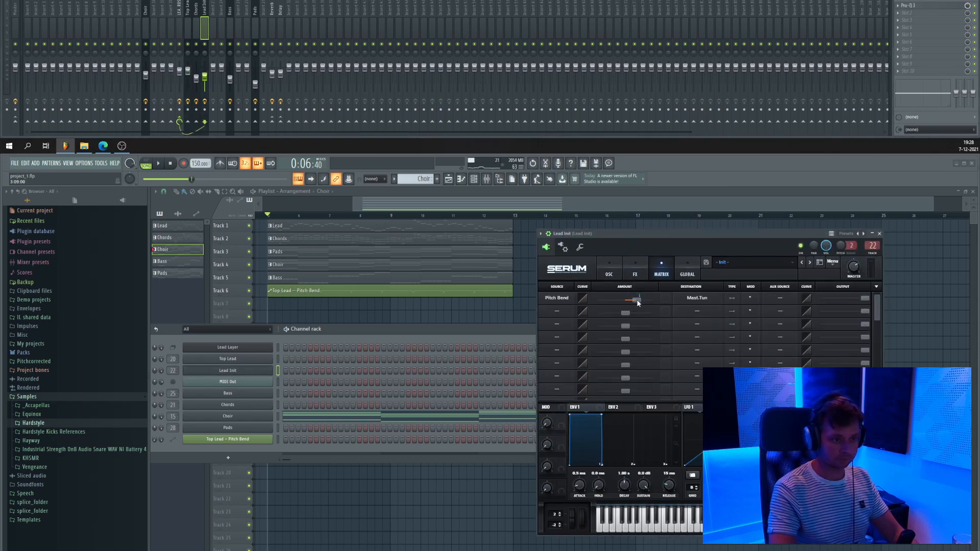
mouse_move(635, 300)
drag(635, 302, 636, 302)
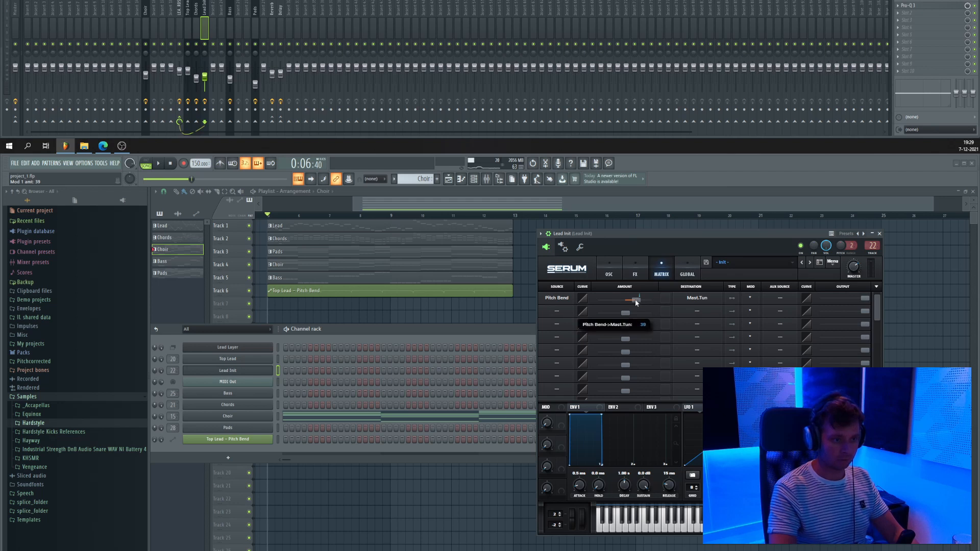
click(560, 527)
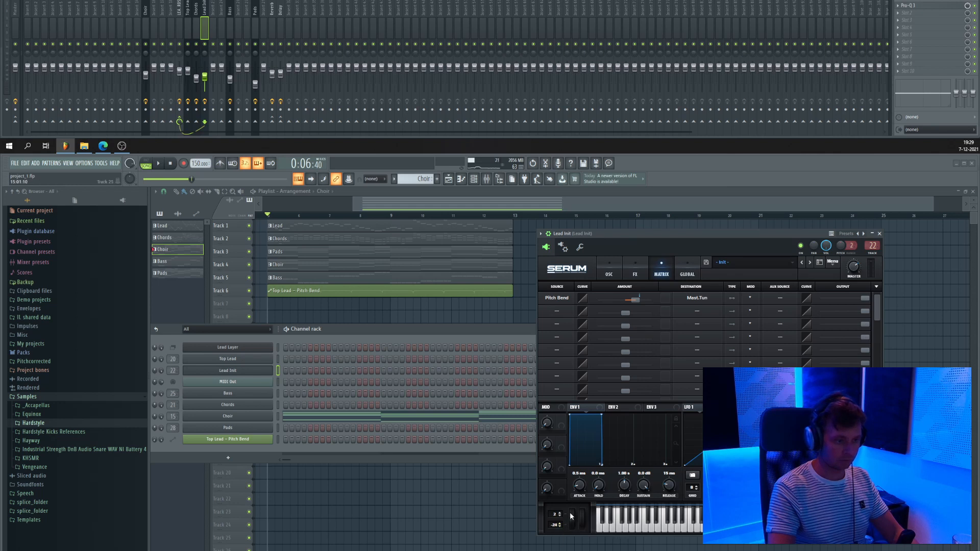
Create an automation clip for the Lead Init's pitch bend wheel and remove the new clip from the playlist.
drag(569, 513, 572, 528)
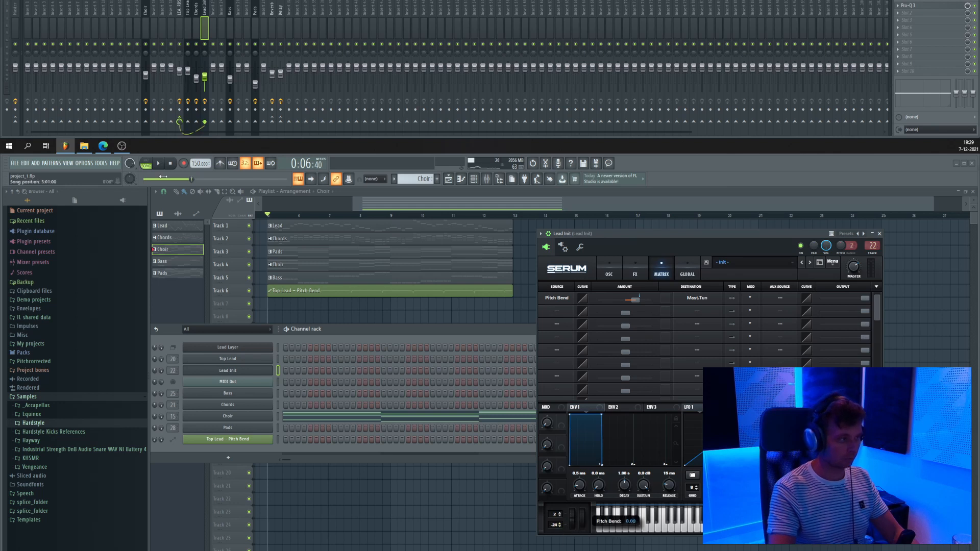
click(100, 163)
mouse_move(115, 259)
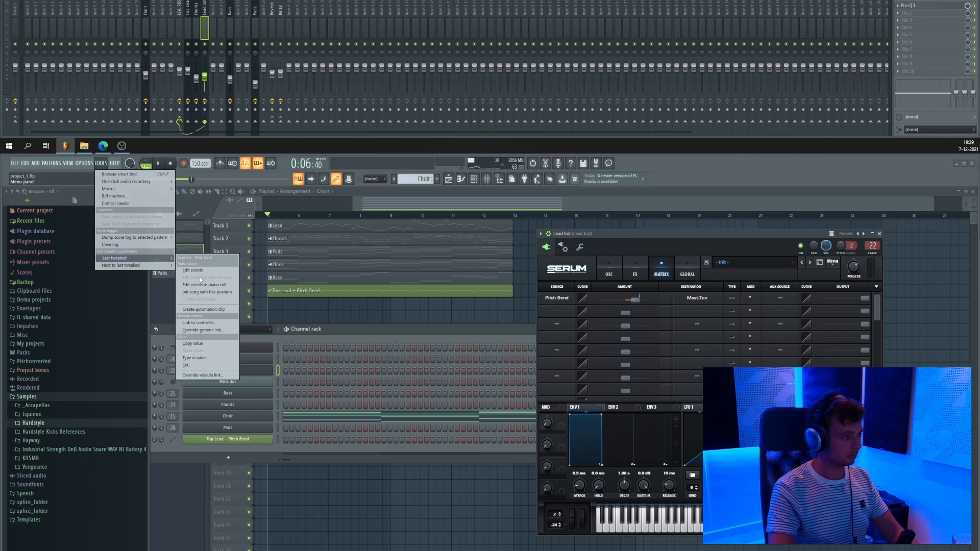
click(196, 309)
right_click(386, 309)
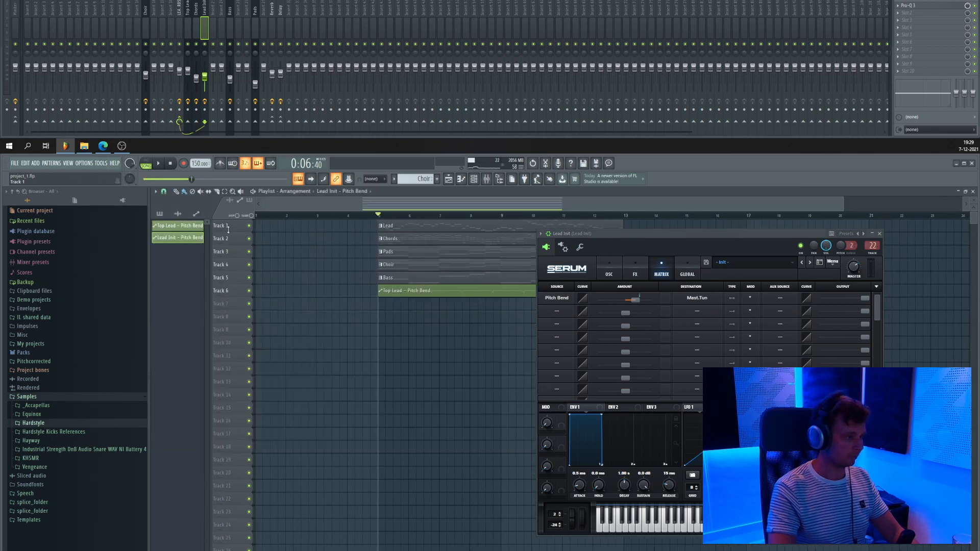
Link the Lead Init's last tweaked Pitch Bend parameter to the Top Lead - Pitch Bend internal controller.
click(101, 164)
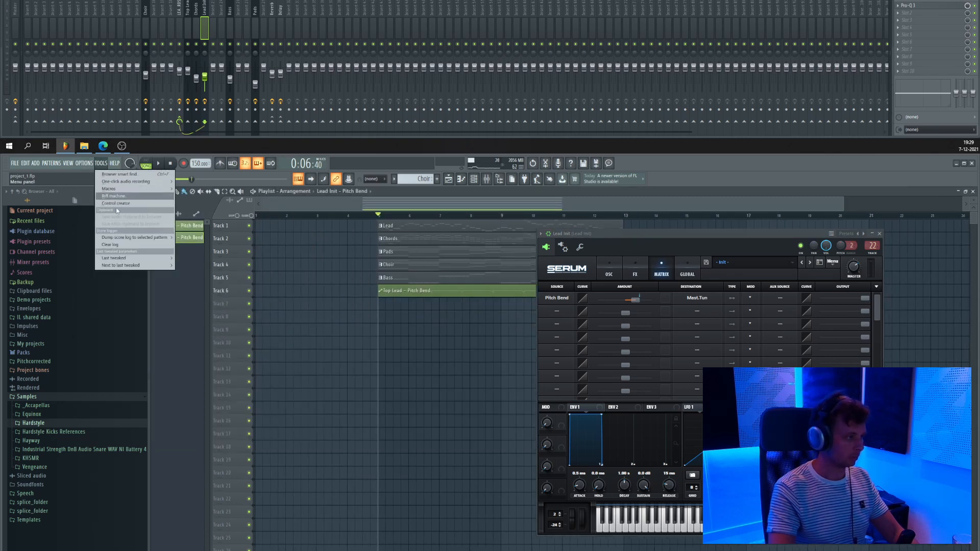
mouse_move(126, 259)
click(200, 321)
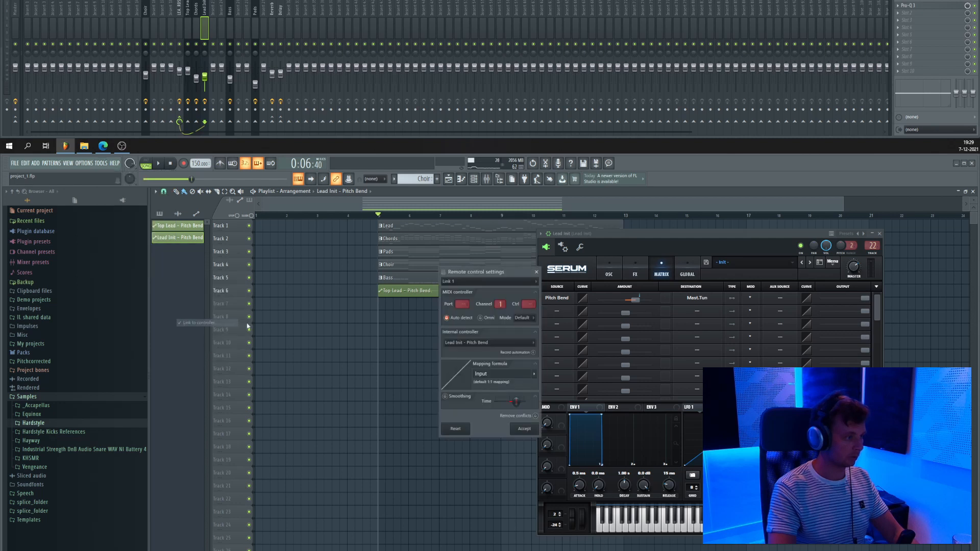
click(481, 348)
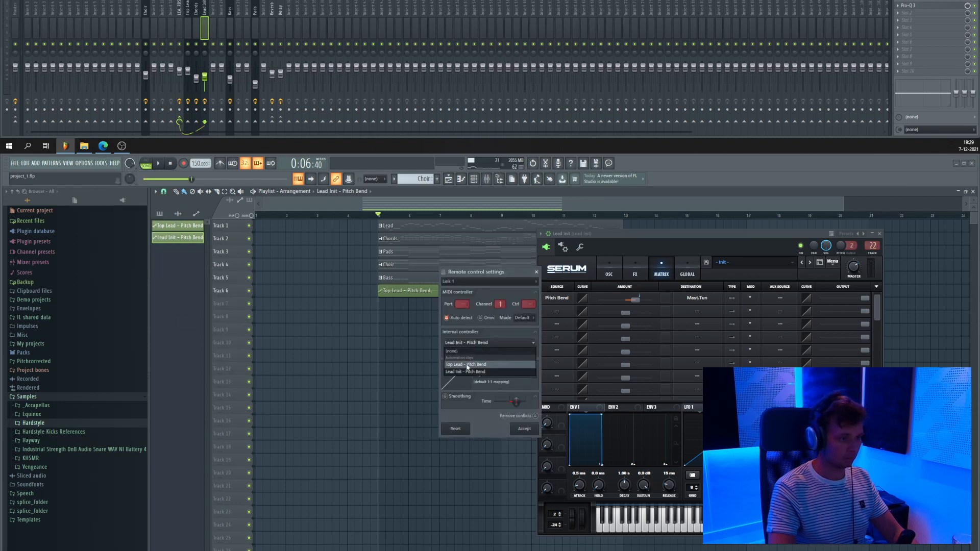
click(481, 362)
click(525, 429)
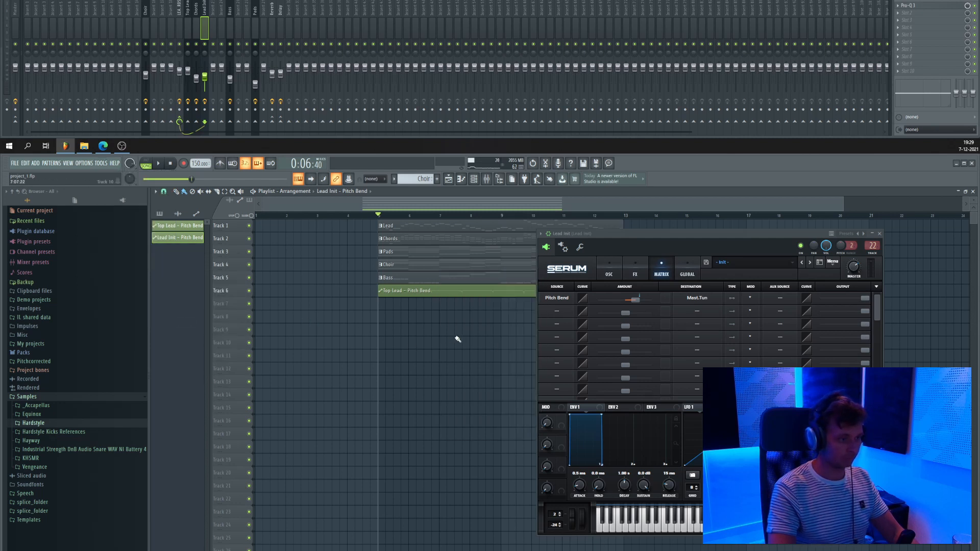
Play the arrangement to hear the linked pitch bend on both leads, closing the Lead Init Serum, and stop playback.
key(space)
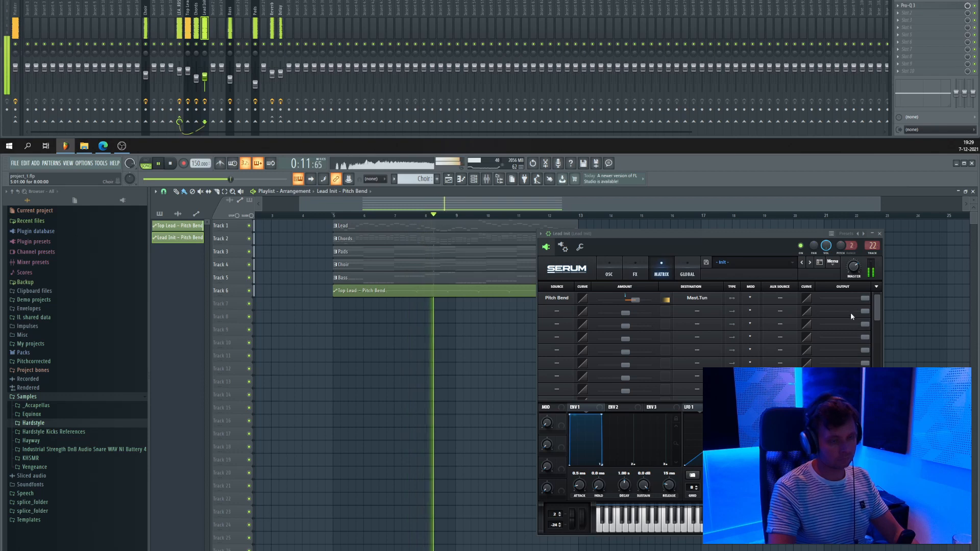
click(879, 233)
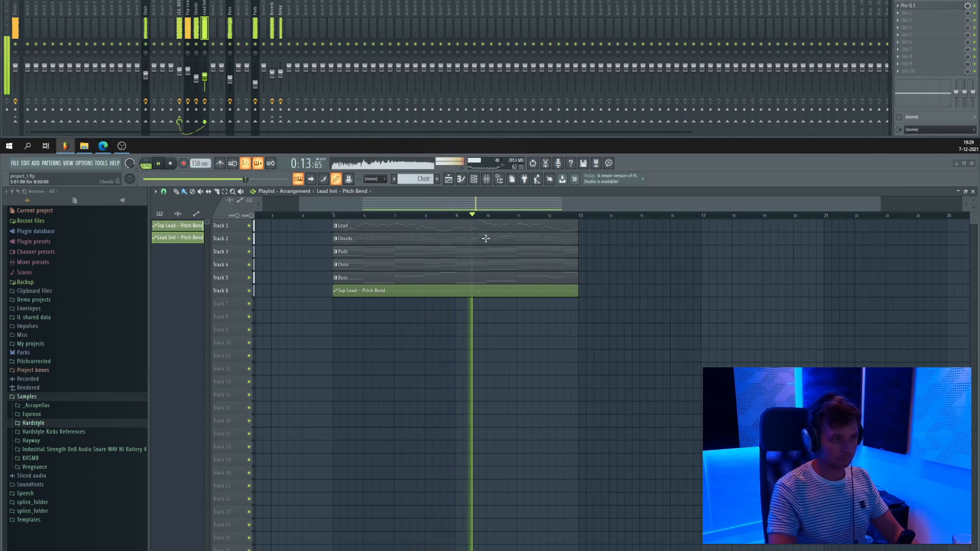
scroll(460, 230, down, 2)
scroll(409, 235, up, 2)
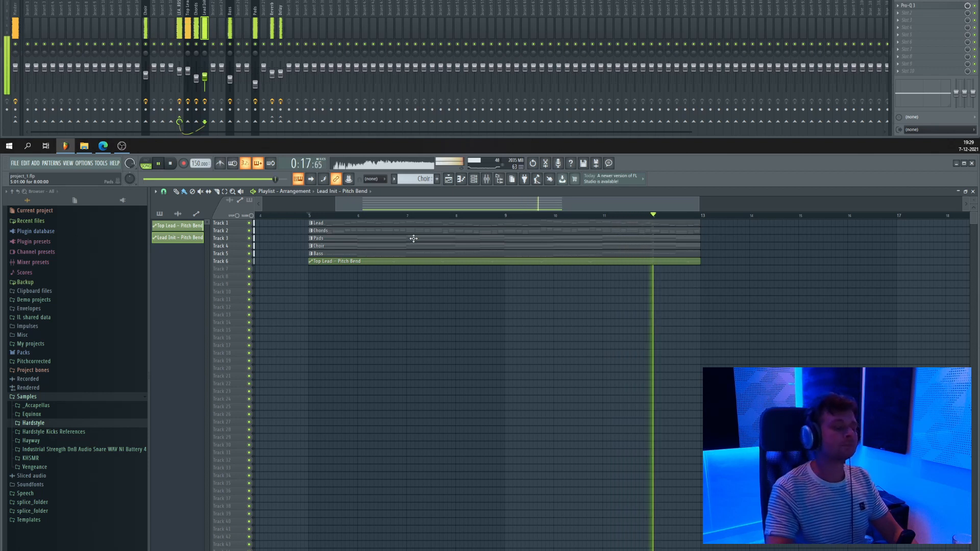
key(space)
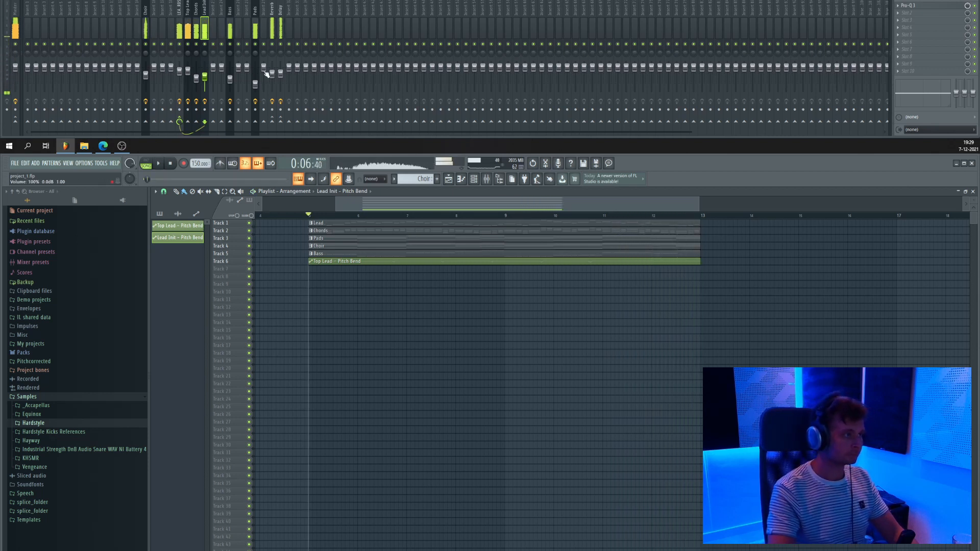
Select the Master mixer track, show the channel rack and add a Nimble Kick channel.
click(15, 26)
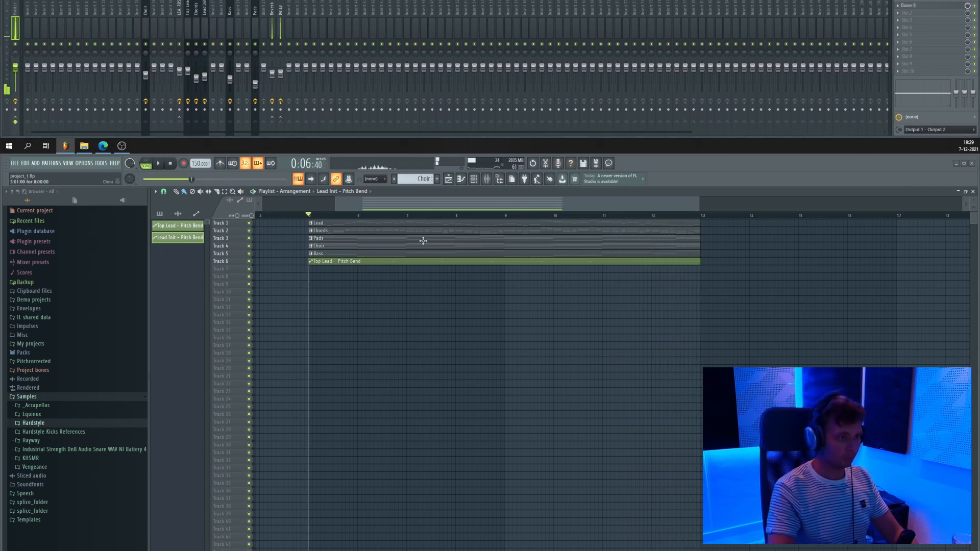
scroll(384, 243, up, 2)
drag(341, 296, 319, 313)
click(475, 179)
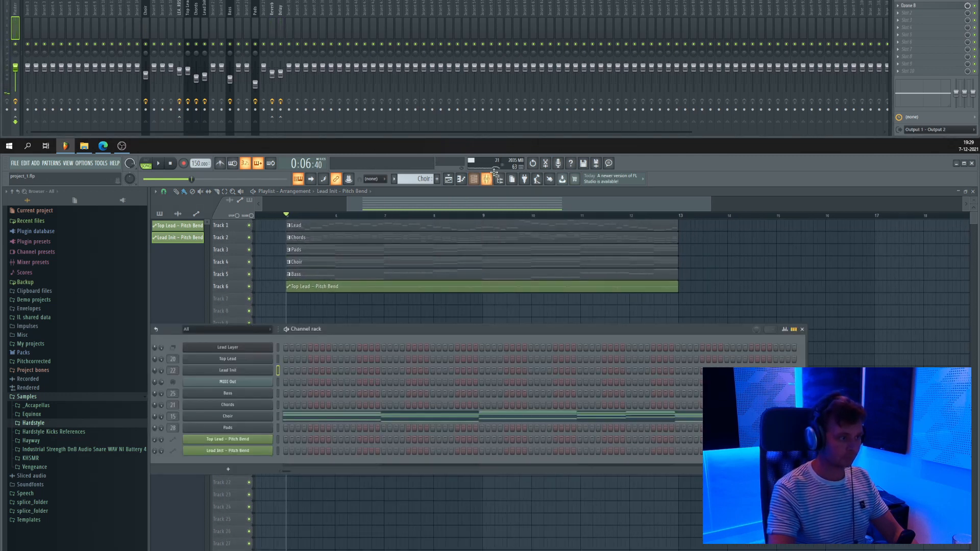
click(225, 471)
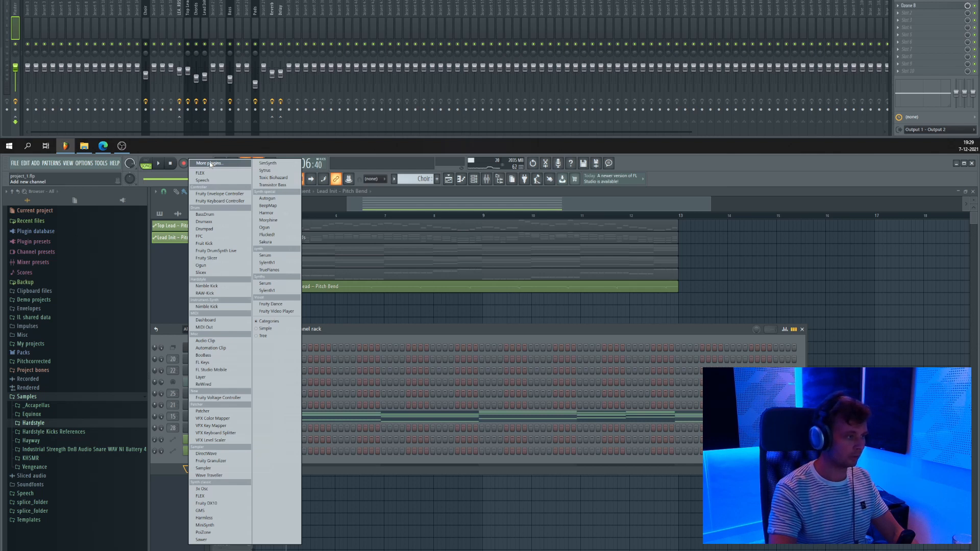
click(222, 307)
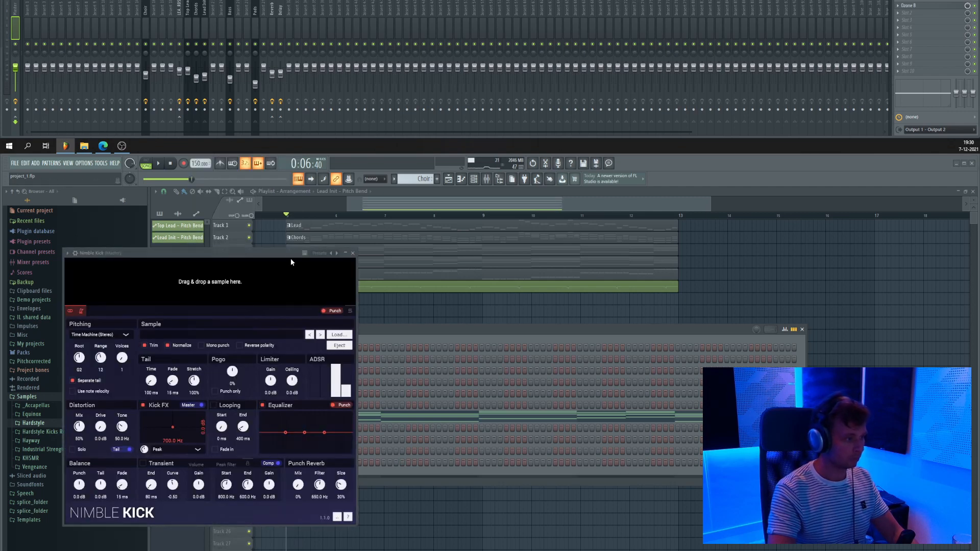
Load the 04 F4_2 kick sample from the desktop's Youtube 7 tutorial series folder into Nimble Kick and reposition its window.
drag(409, 259, 564, 264)
click(598, 342)
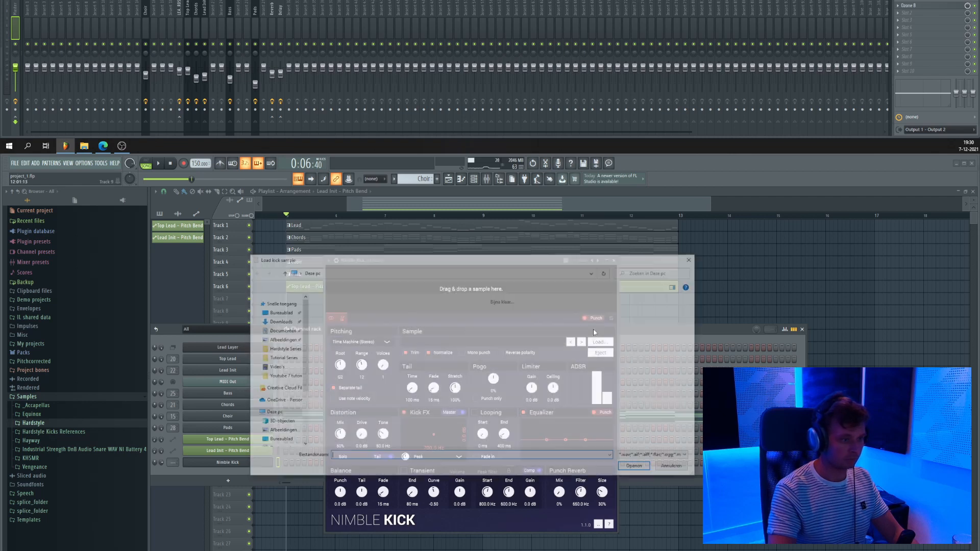
click(286, 314)
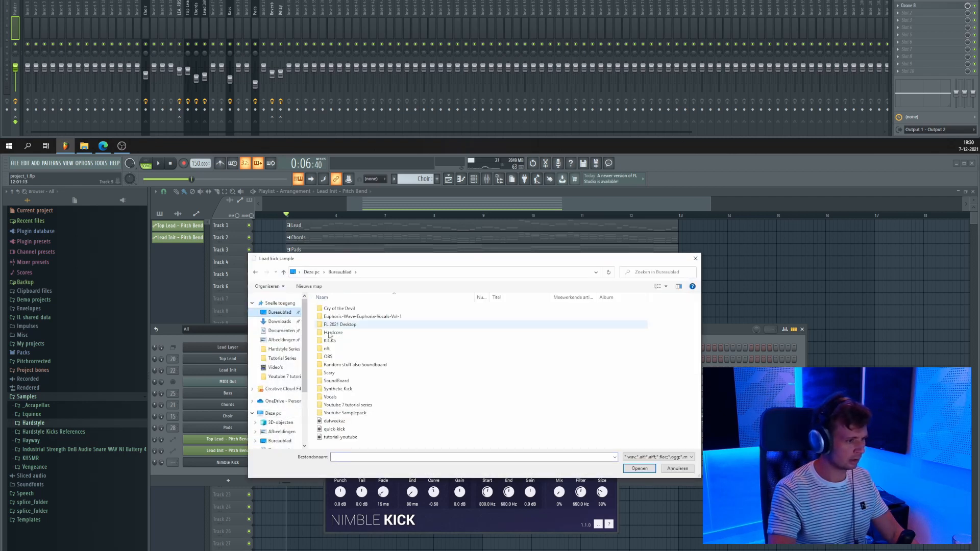
double_click(355, 406)
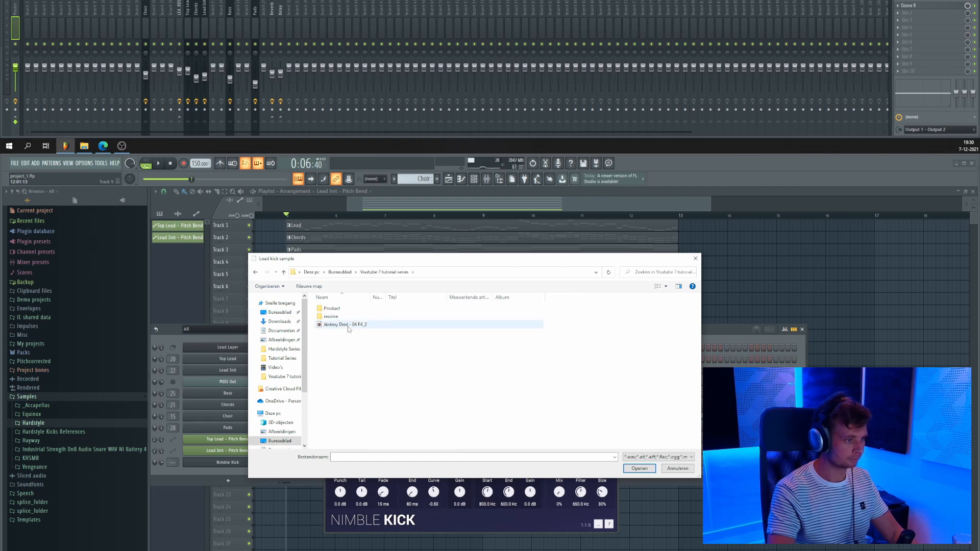
double_click(349, 325)
drag(456, 261, 681, 273)
mouse_move(624, 298)
mouse_down()
mouse_move(578, 274)
mouse_move(545, 298)
mouse_up()
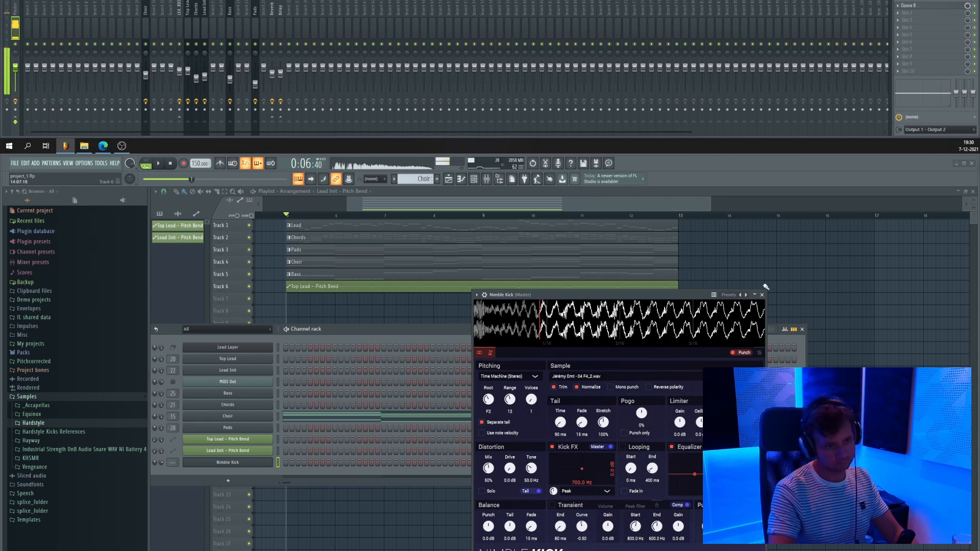
Open the Bass pattern's notes, close Nimble Kick, and select and copy the first note of each bass pitch.
scroll(324, 264, up, 3)
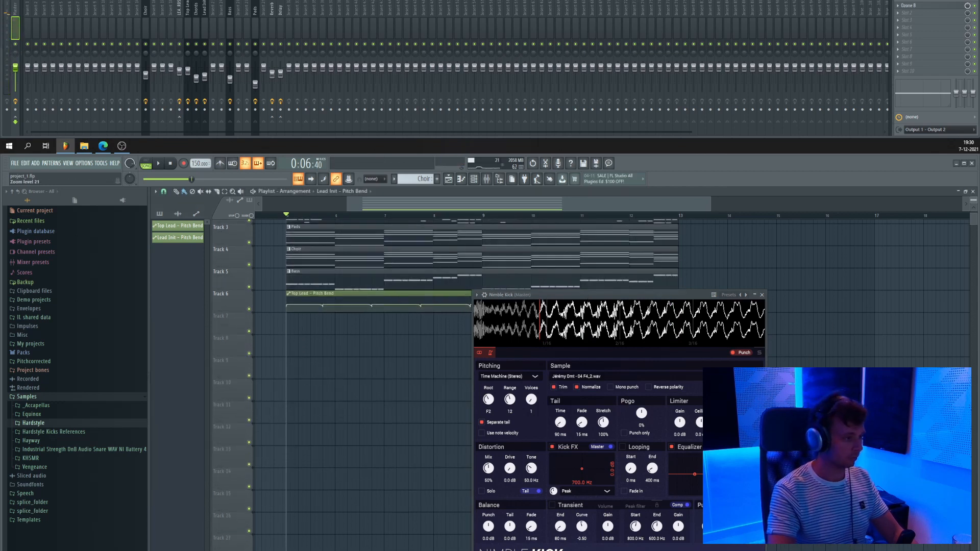
drag(601, 296, 508, 347)
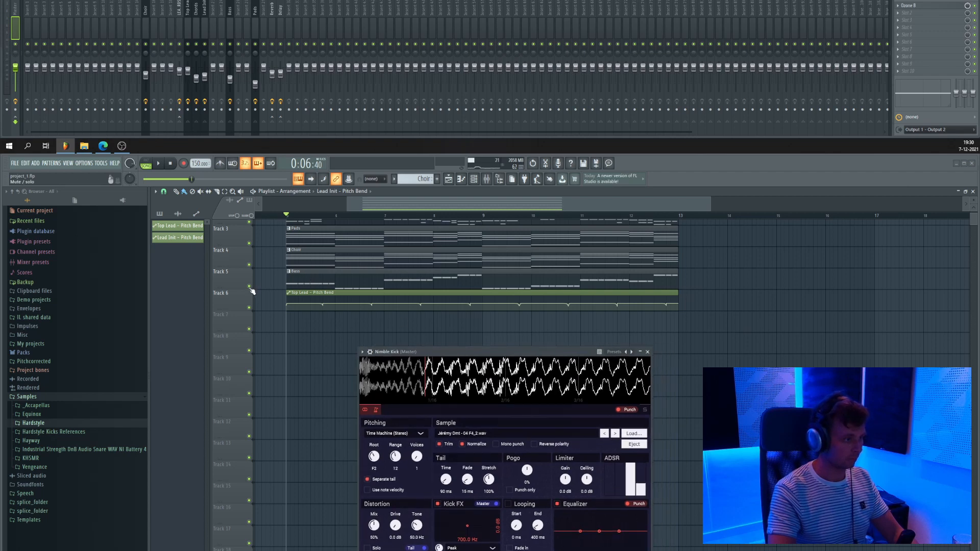
double_click(300, 280)
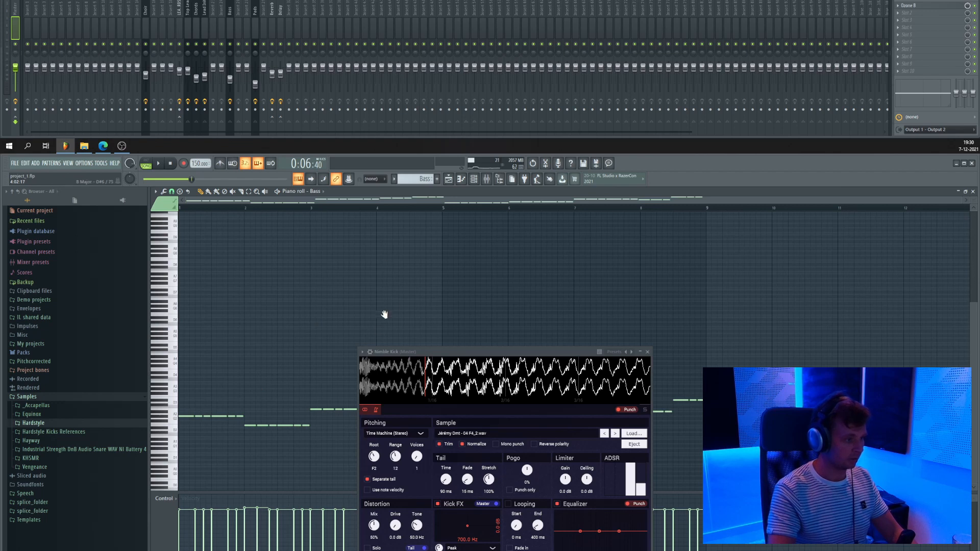
click(648, 352)
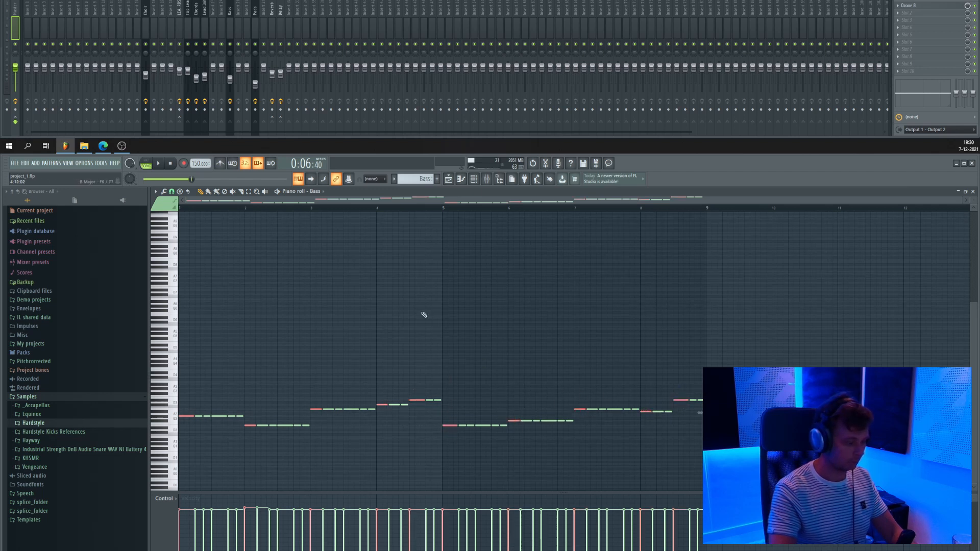
Create a new pattern named Kicks, paste the copied bass notes into it and transpose them up.
click(439, 179)
text(K)
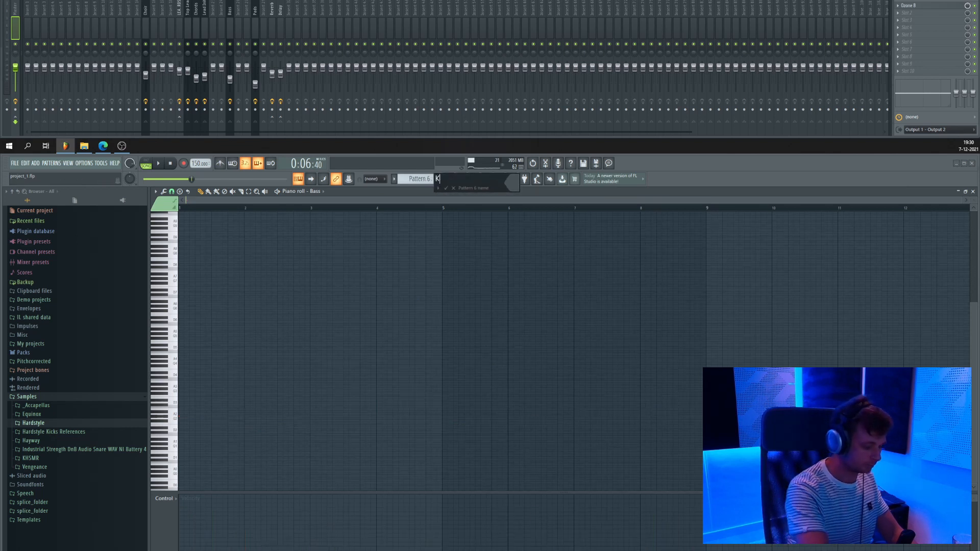
text(icks)
key(Return)
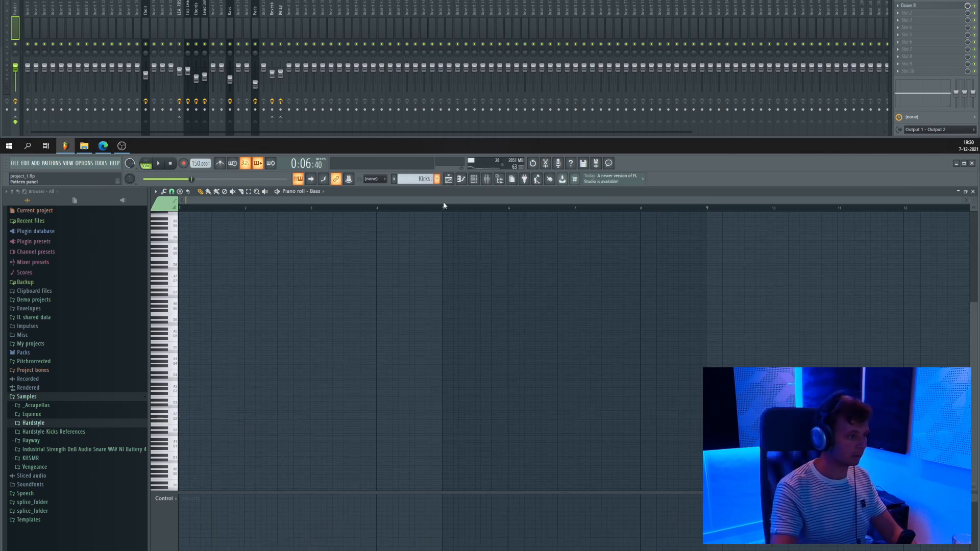
key(ctrl+v)
key(ctrl+Up)
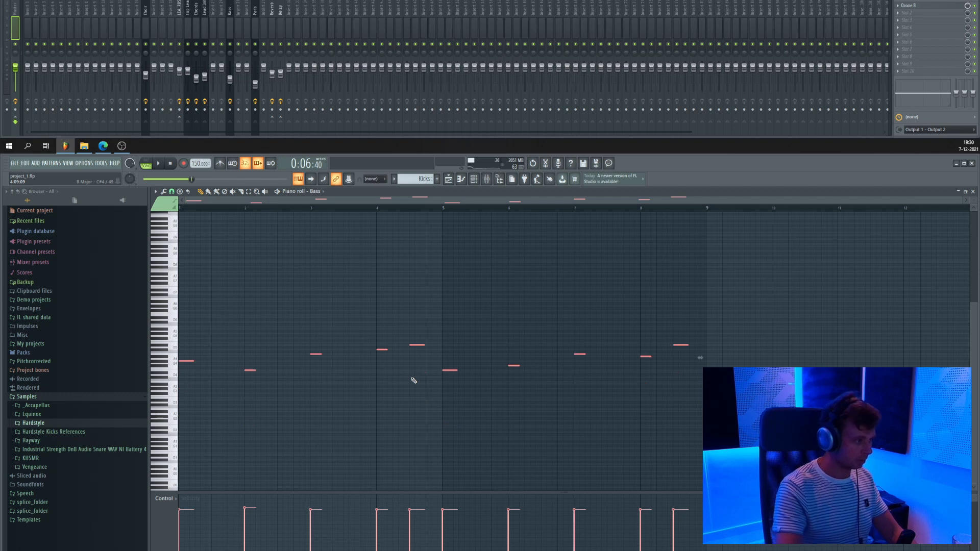
Lengthen the short kick notes starting bars 2, 3, 4, 6, 7 and 8 to one beat, and select the two highest notes.
click(250, 370)
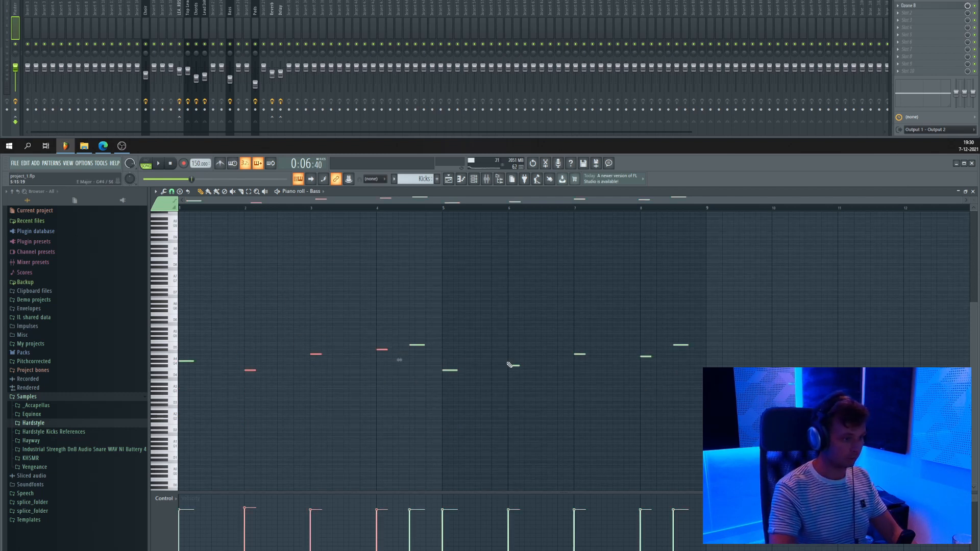
scroll(604, 366, up, 8)
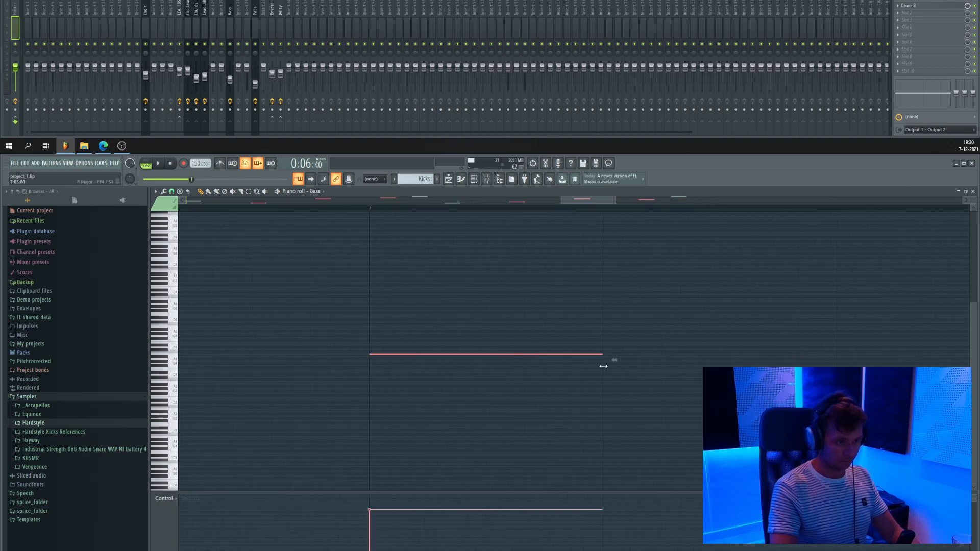
scroll(604, 366, down, 8)
click(680, 345)
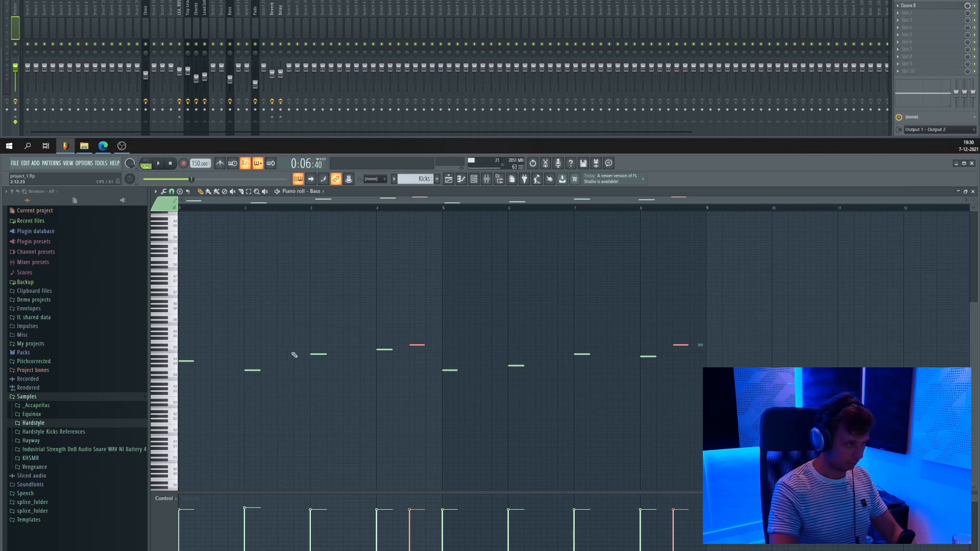
Select all the kick notes and duplicate them one beat later so each pitch plays twice.
scroll(202, 373, up, 10)
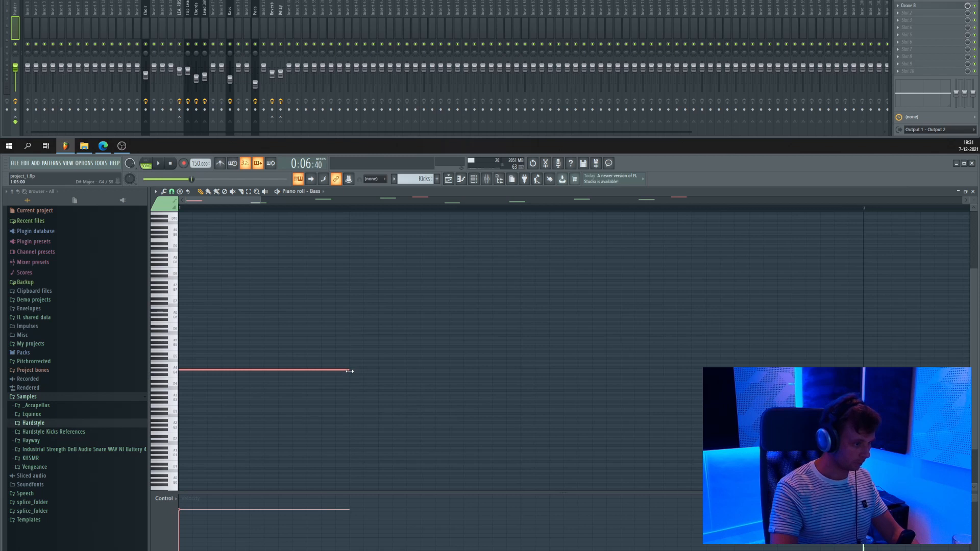
scroll(438, 350, down, 10)
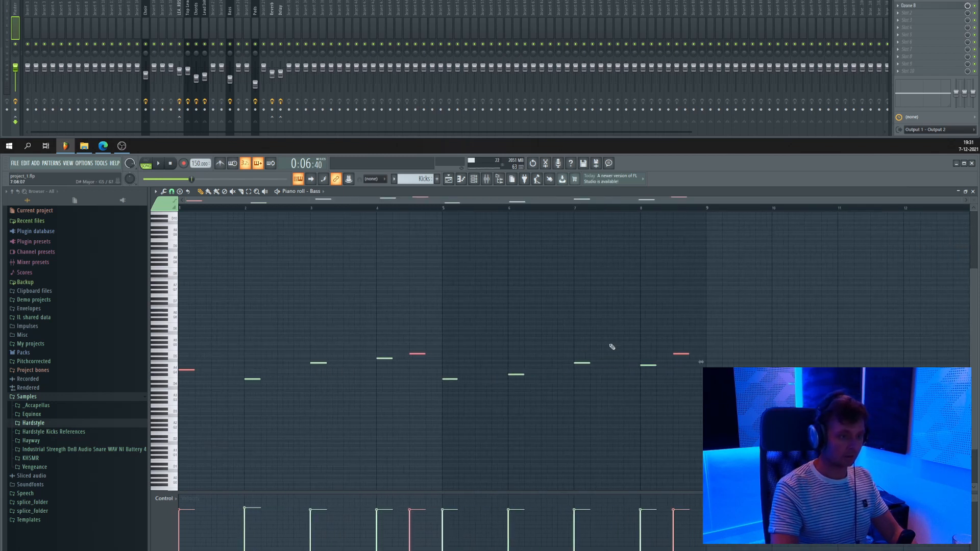
key(ctrl+a)
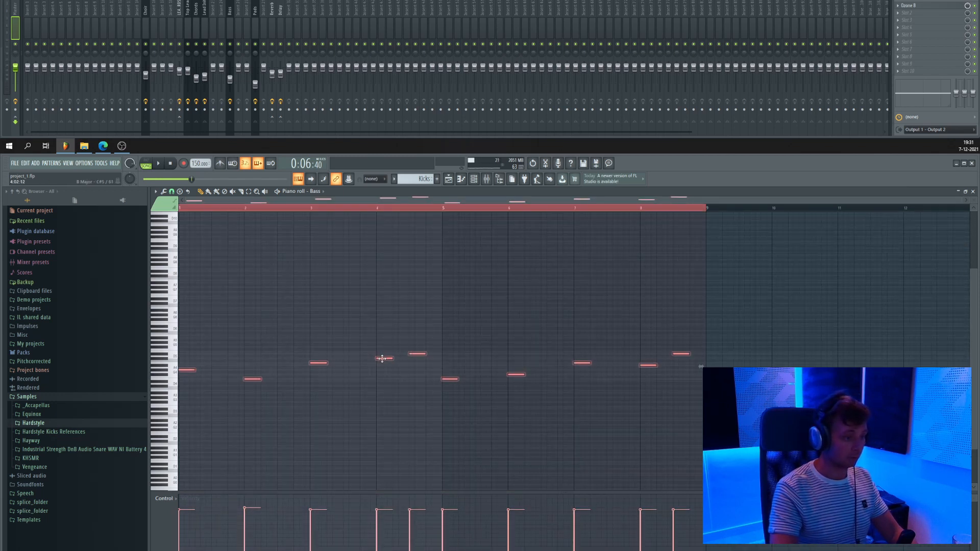
drag(382, 358, 399, 357)
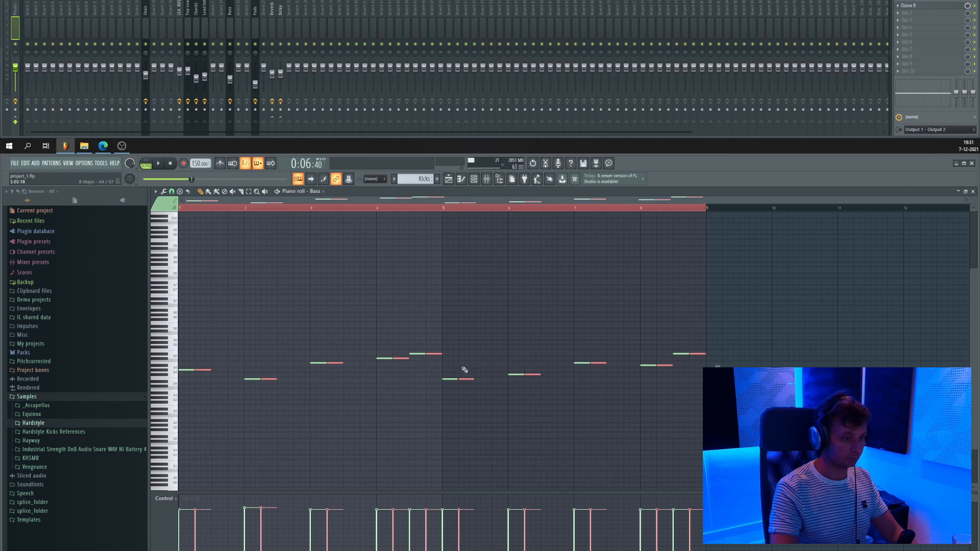
Select the two kick notes at the start of bar 5 and lengthen them to a full beat each.
scroll(377, 356, up, 5)
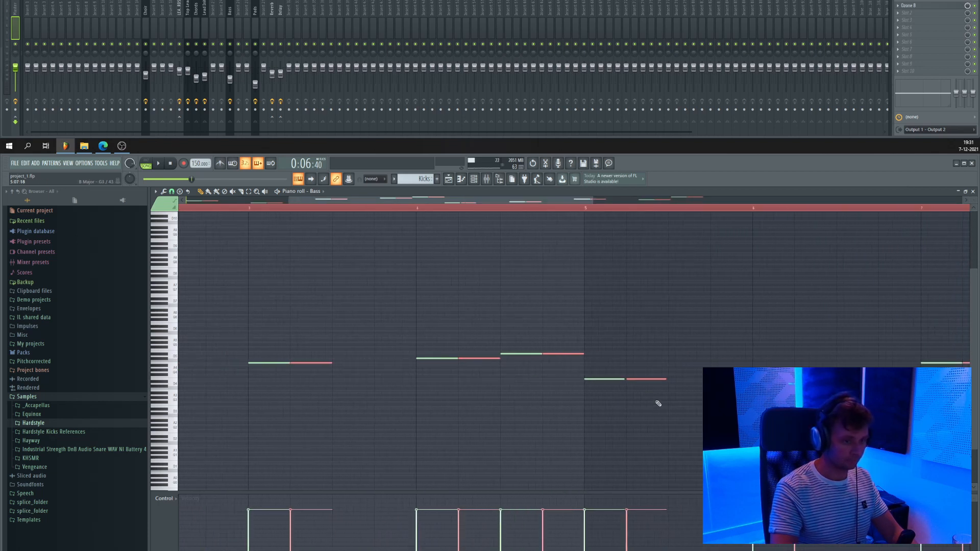
scroll(604, 376, up, 5)
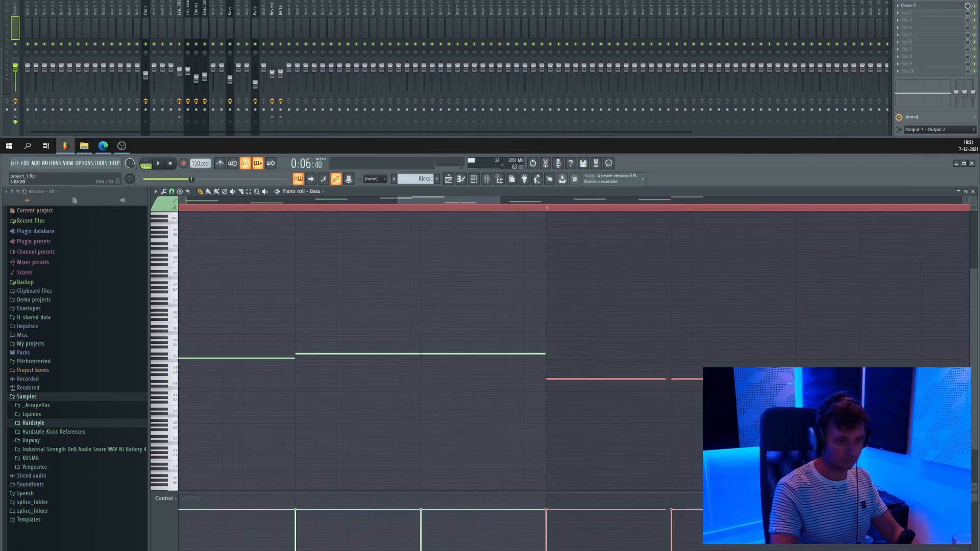
click(795, 382)
drag(654, 351, 743, 386)
scroll(462, 369, down, 8)
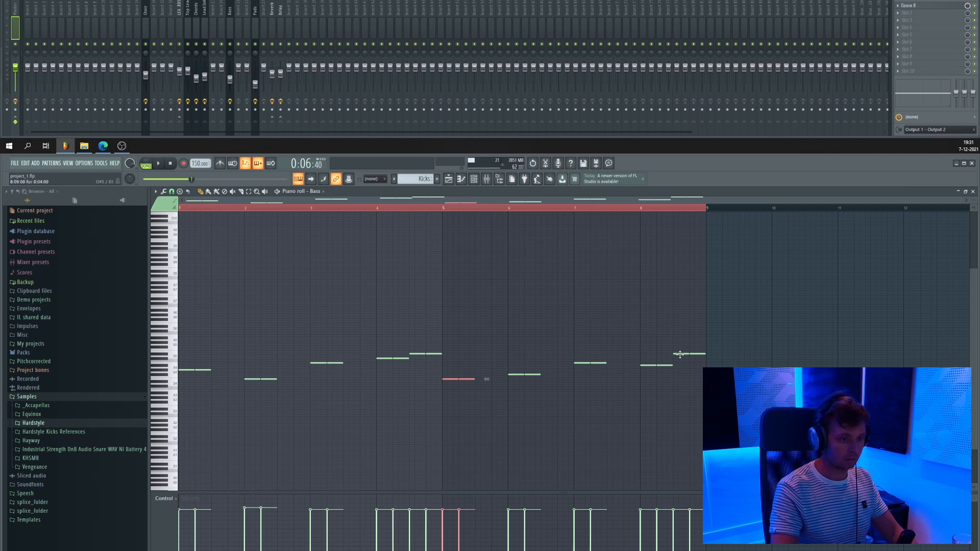
scroll(680, 353, up, 5)
scroll(593, 356, down, 5)
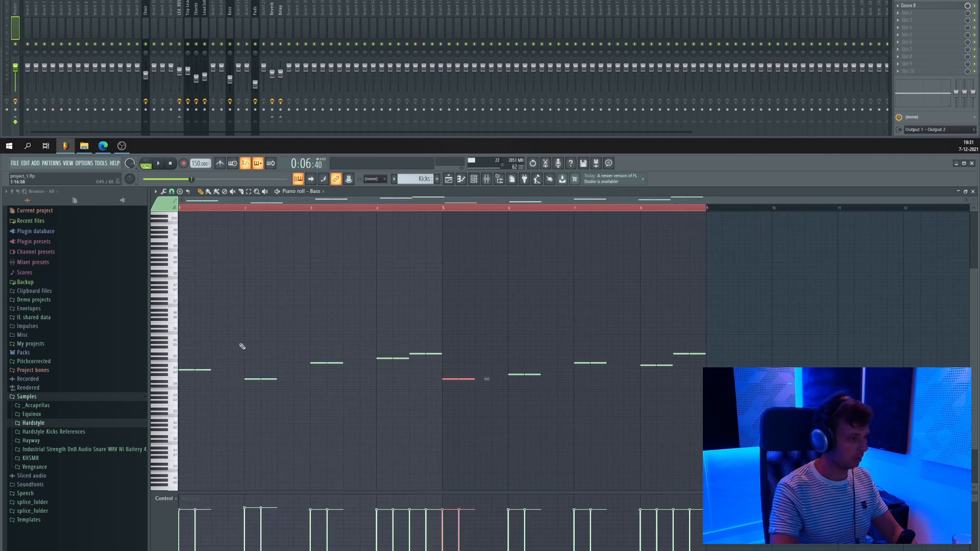
Duplicate the note pairs in bars 1, 2, 3, 5, 6 and 7 into the second half of each bar.
drag(190, 346, 346, 412)
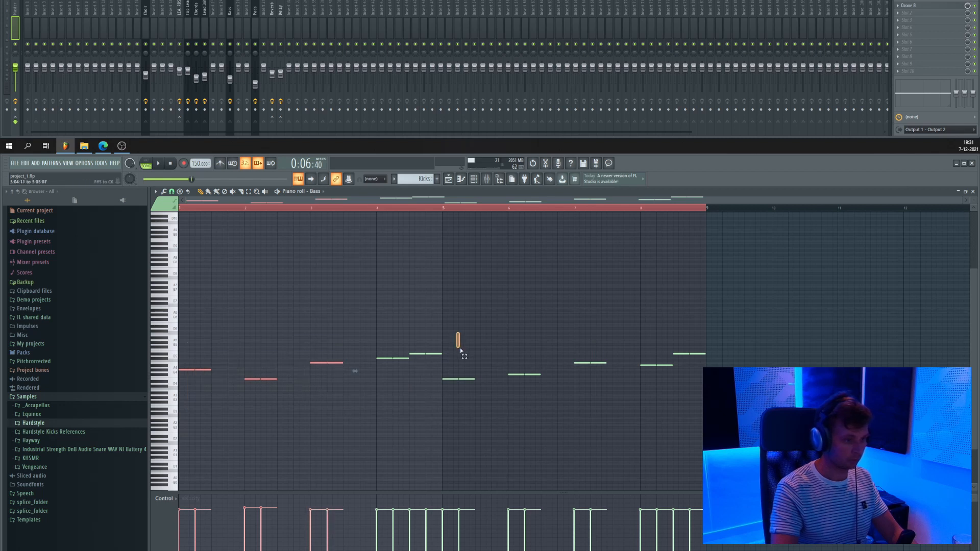
drag(457, 333, 619, 407)
scroll(580, 363, up, 5)
drag(579, 364, 754, 364)
scroll(533, 350, down, 5)
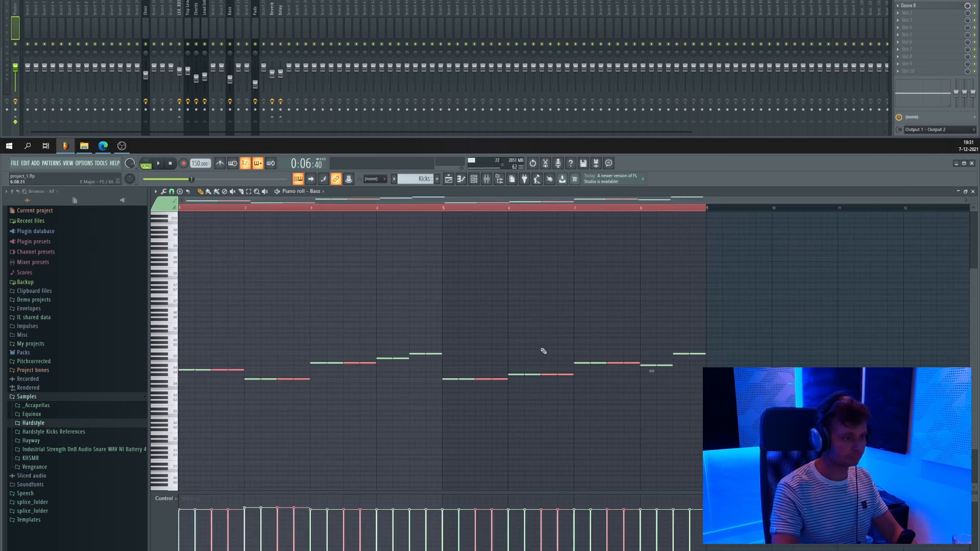
Cut all the notes from the Bass channel, paste them into the Nimble Kick channel and play back the pattern.
key(ctrl+a)
key(Delete)
click(316, 191)
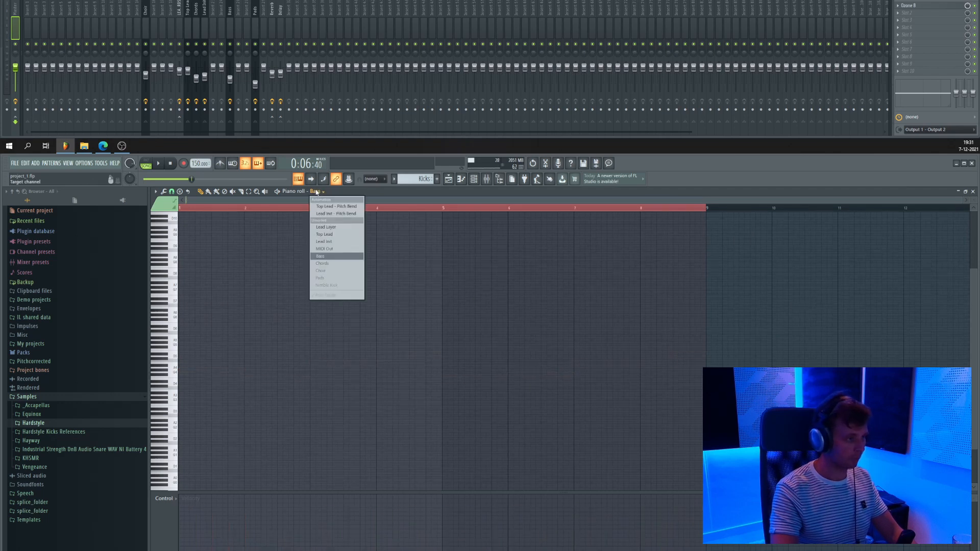
click(327, 285)
key(ctrl+v)
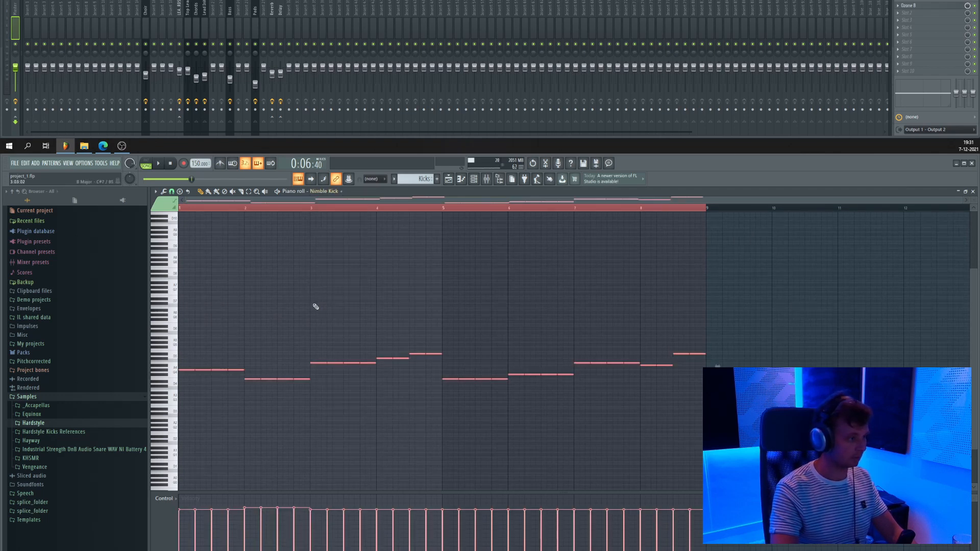
key(space)
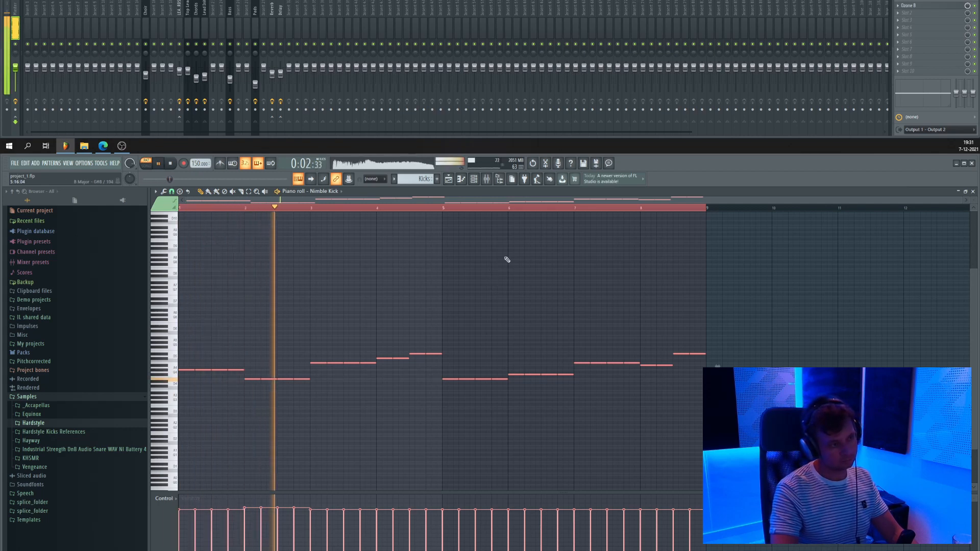
key(space)
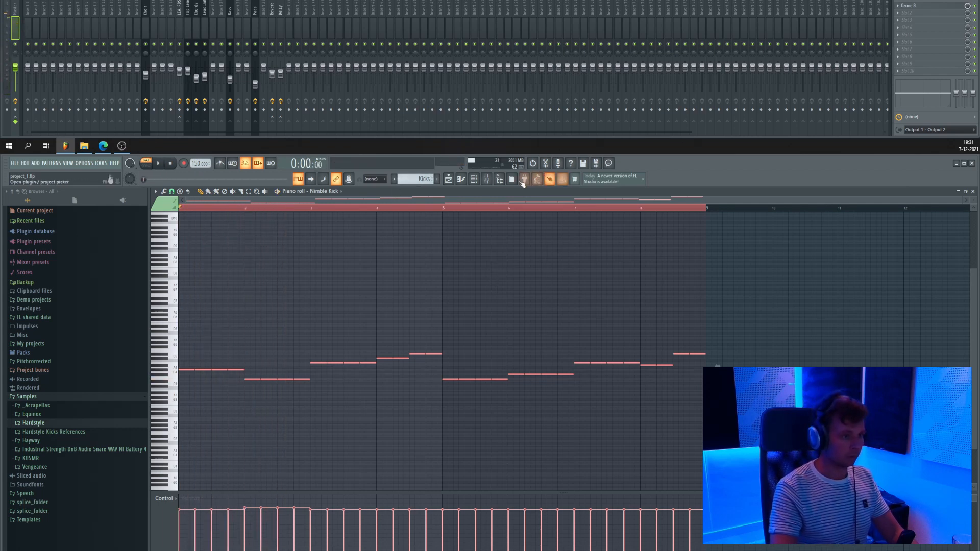
Route the Nimble Kick channel to mixer track 10 and rename it Kicks.
click(479, 181)
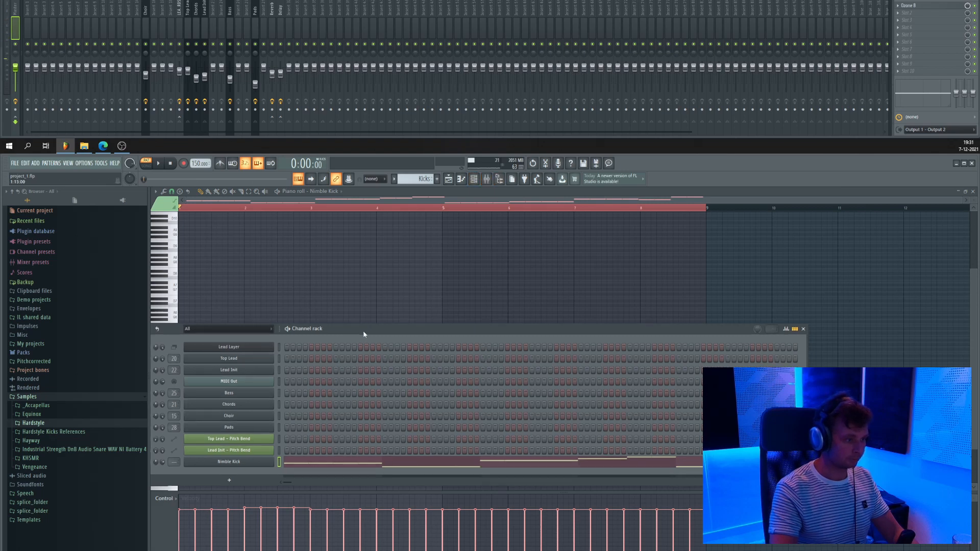
drag(363, 331, 521, 290)
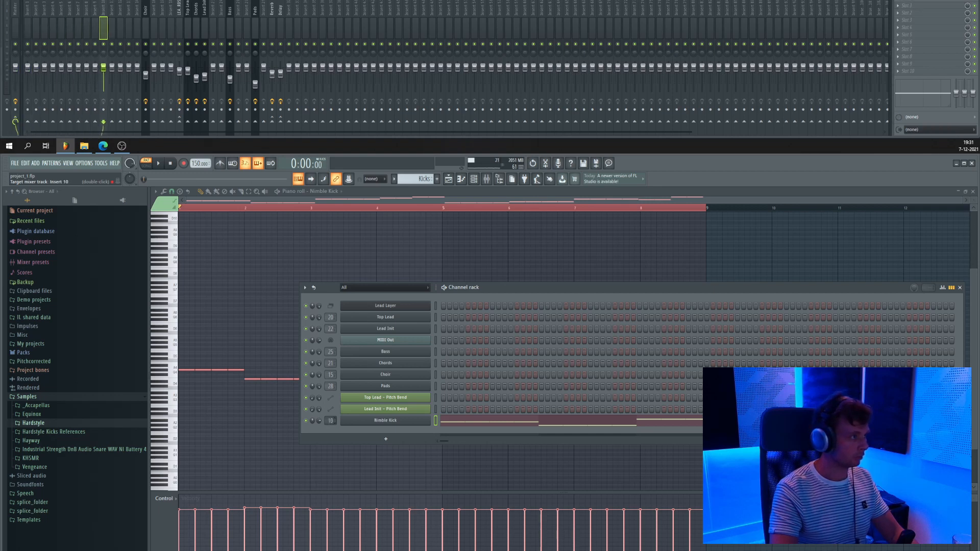
key(F2)
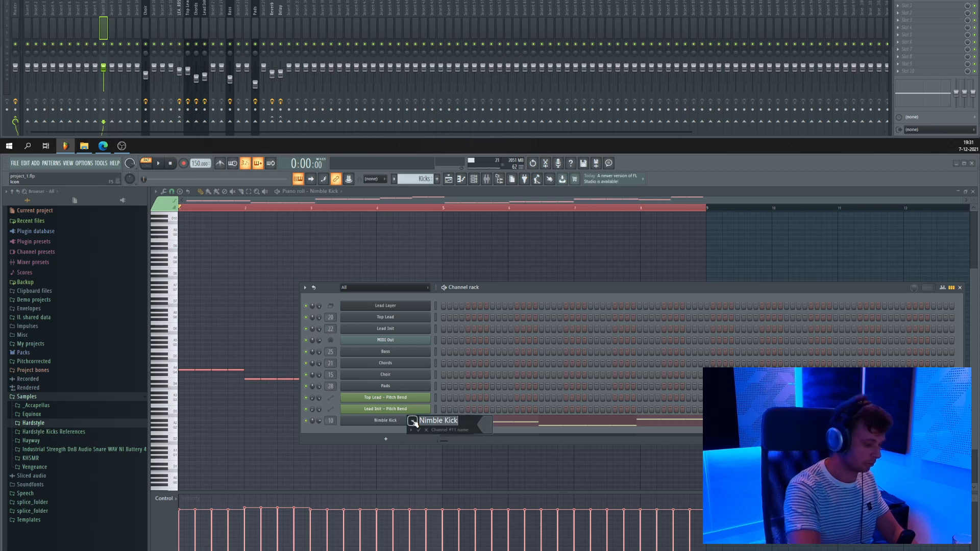
key(Return)
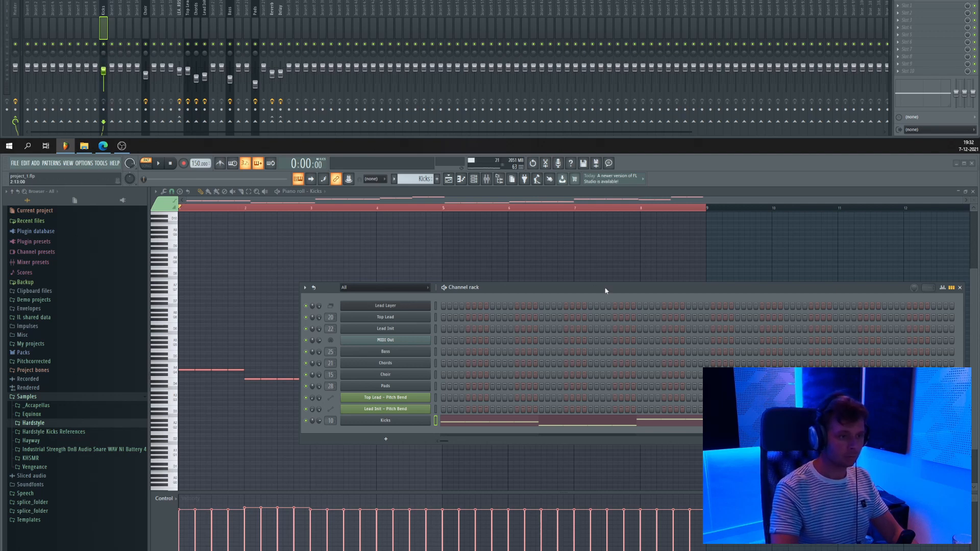
Open the Kicks channel's plugin, set the tail stretch to 150% and play the pattern with the plugin window moved aside.
click(392, 422)
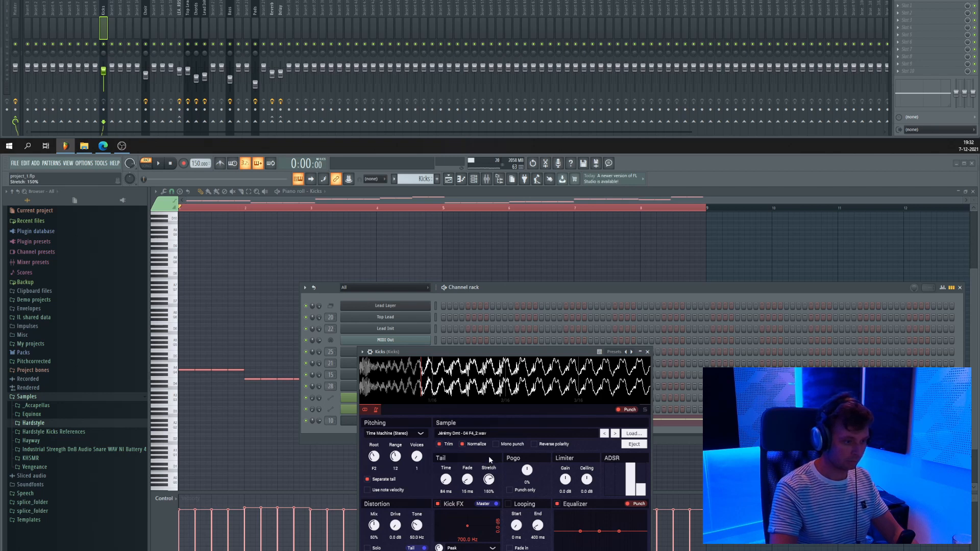
drag(489, 456, 489, 458)
drag(501, 351, 433, 352)
middle_click(253, 271)
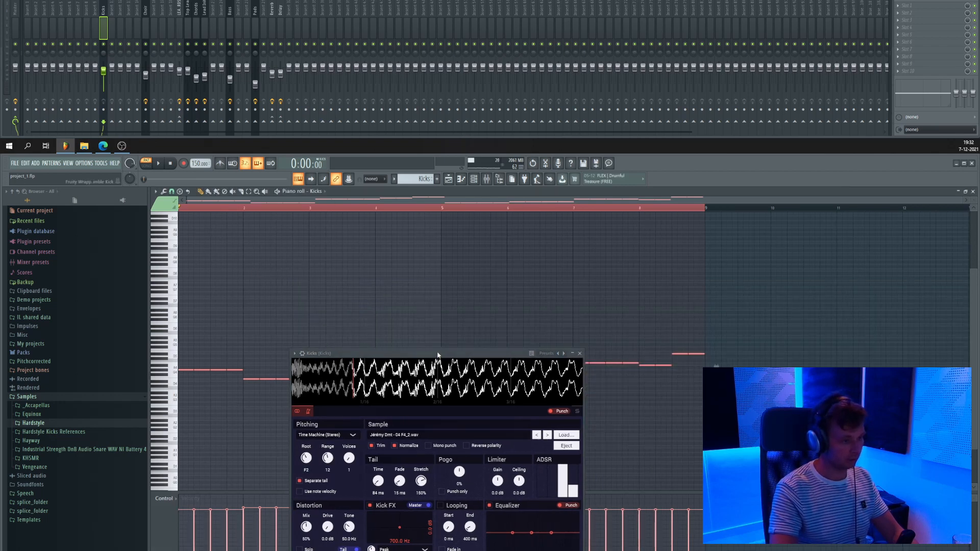
key(space)
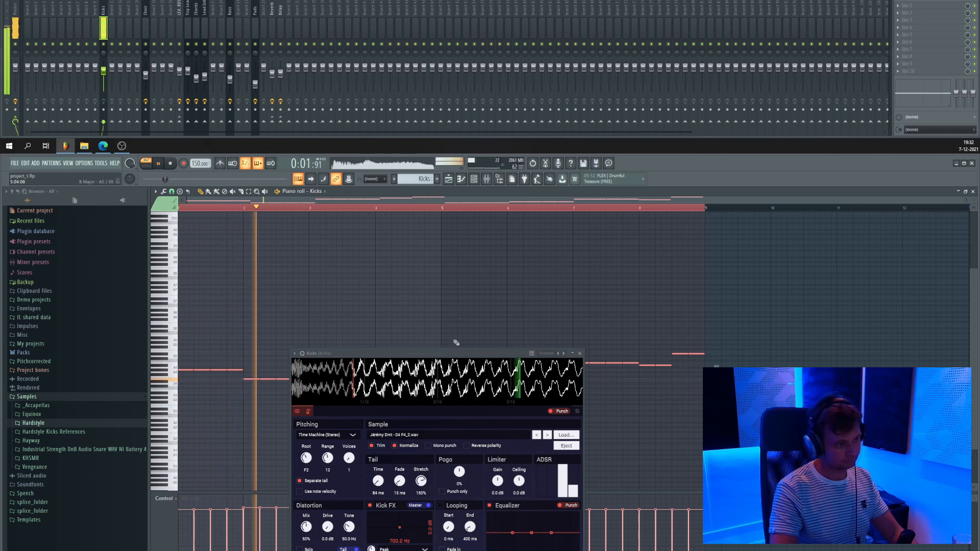
drag(456, 342, 408, 272)
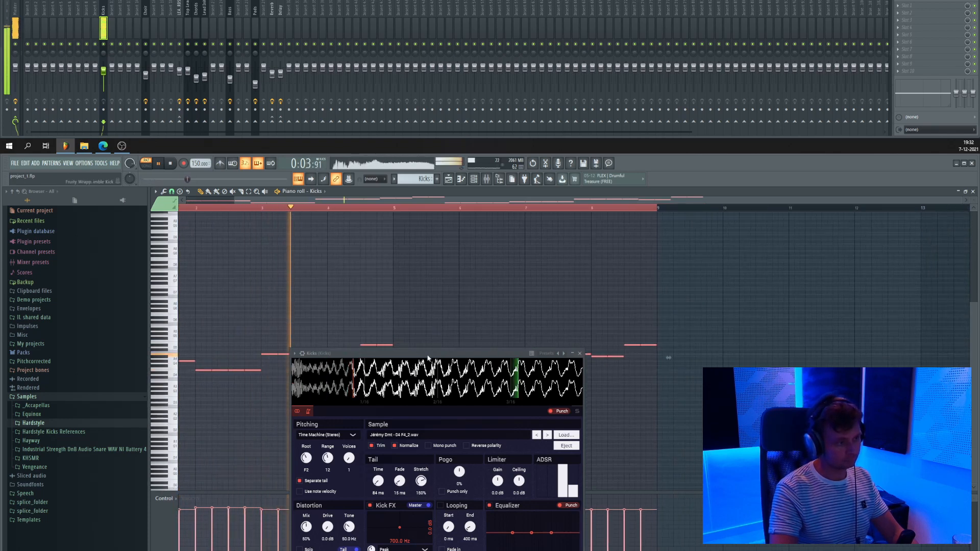
Set the kick's tail time to 74 ms, fade to 7 ms and stretch to 162% during playback, then close the plugin.
mouse_move(353, 375)
mouse_down()
mouse_move(338, 370)
mouse_move(344, 376)
mouse_up()
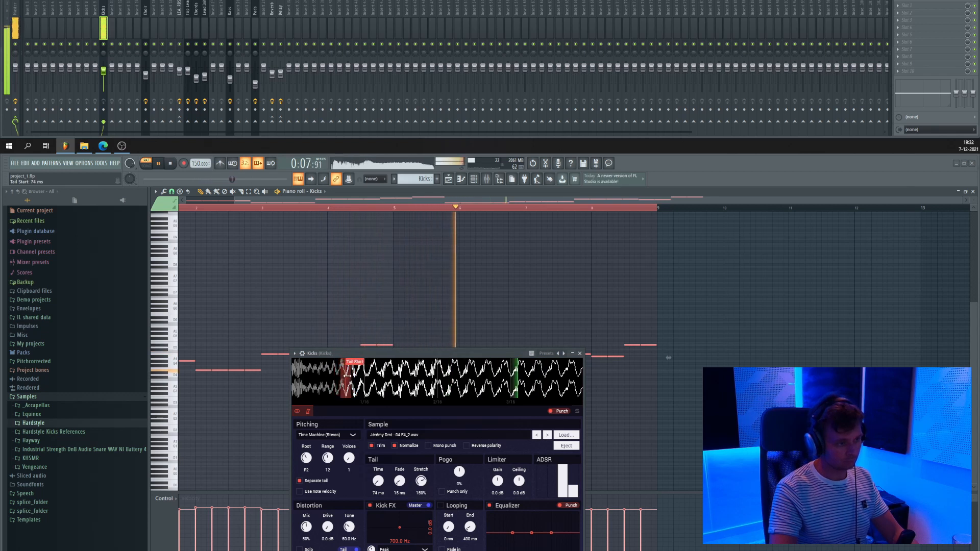
drag(399, 480, 399, 486)
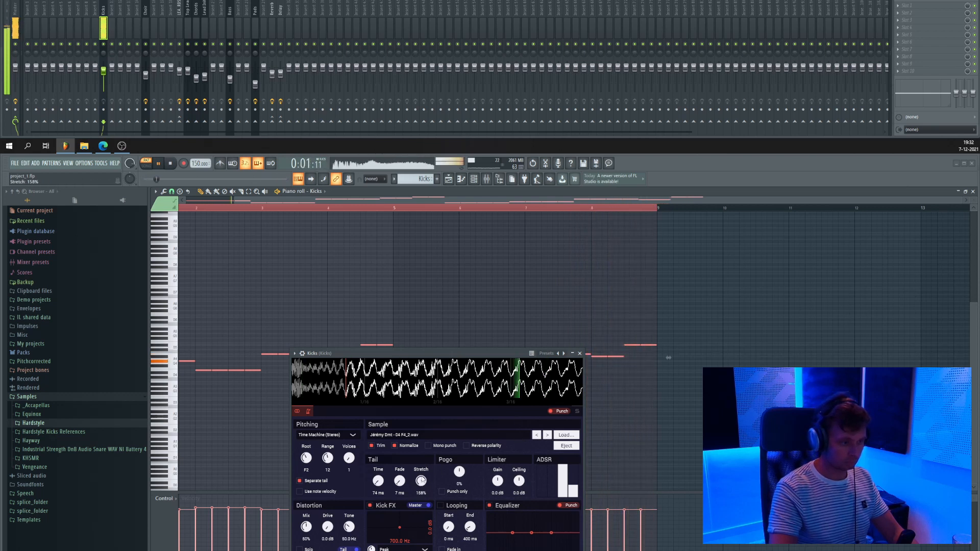
drag(422, 480, 423, 477)
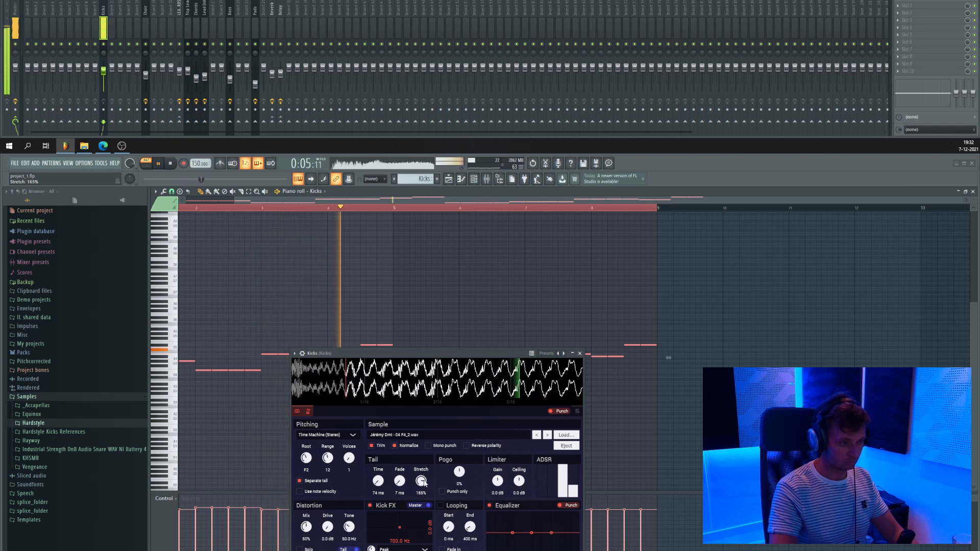
drag(424, 483, 424, 484)
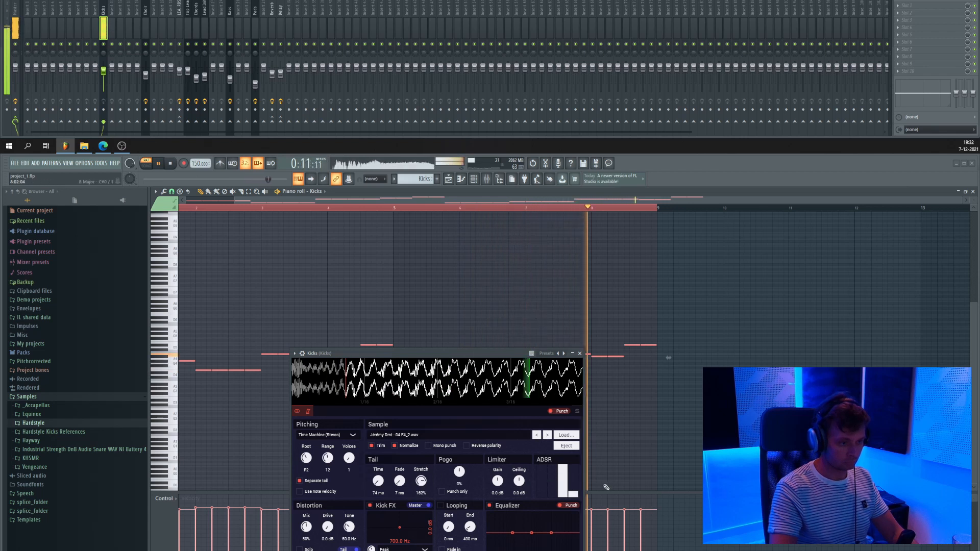
click(579, 353)
key(space)
Insert an empty track above the Lead track in the playlist.
key(F5)
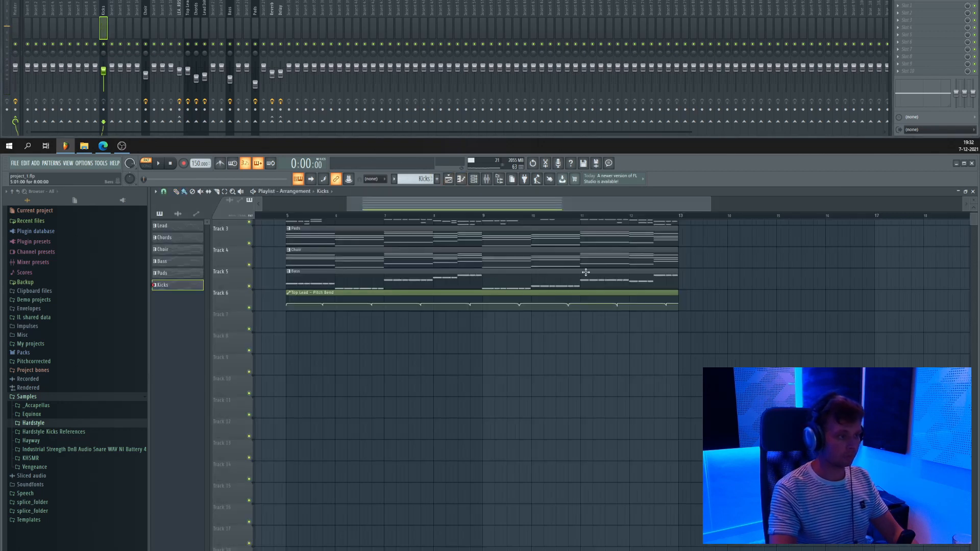
right_click(230, 284)
click(220, 269)
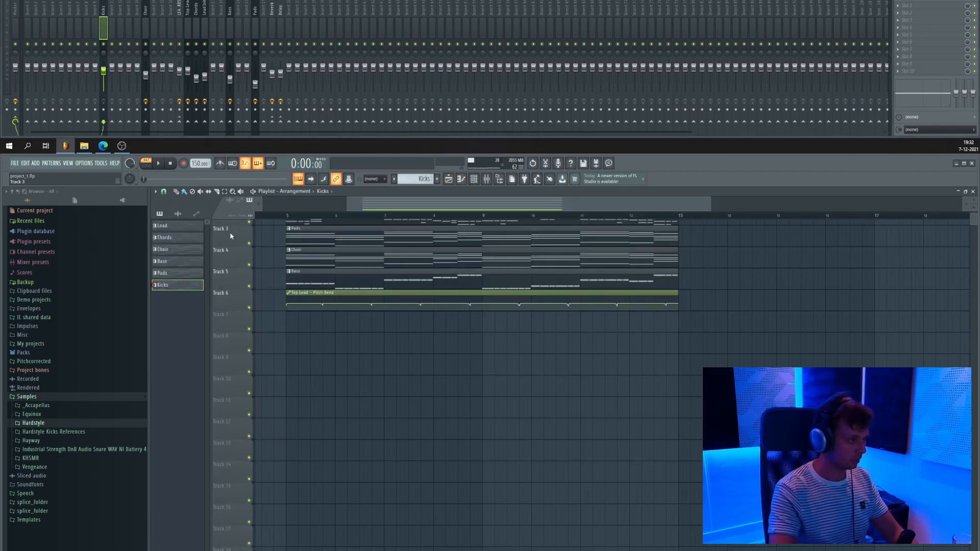
scroll(220, 269, up, 2)
right_click(231, 220)
click(265, 361)
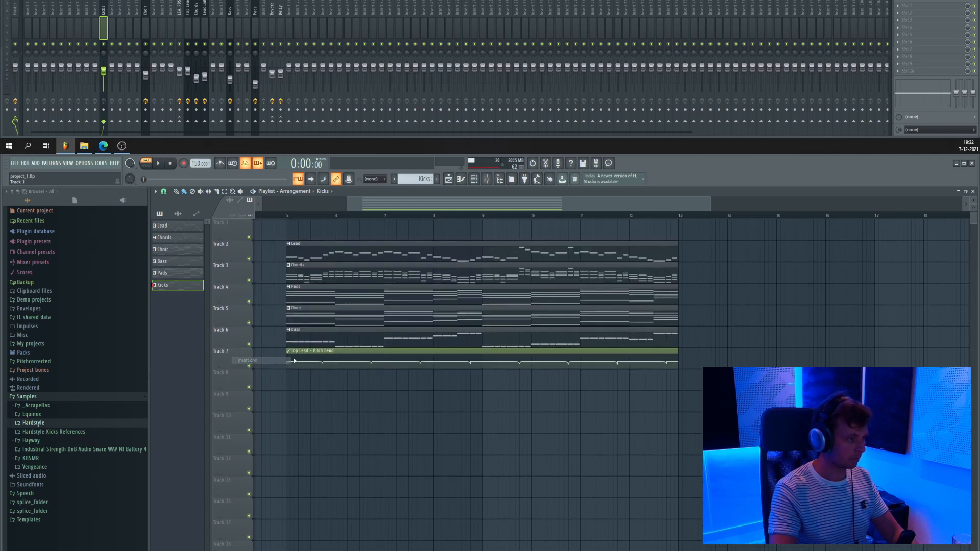
Mute the Bass track and place the Kicks pattern on Track 1 at bar 5.
click(250, 345)
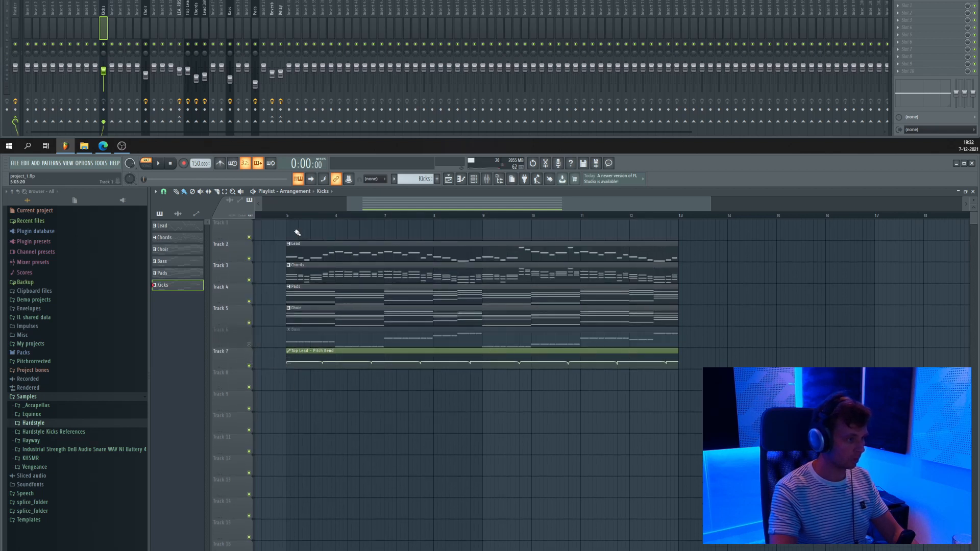
click(288, 232)
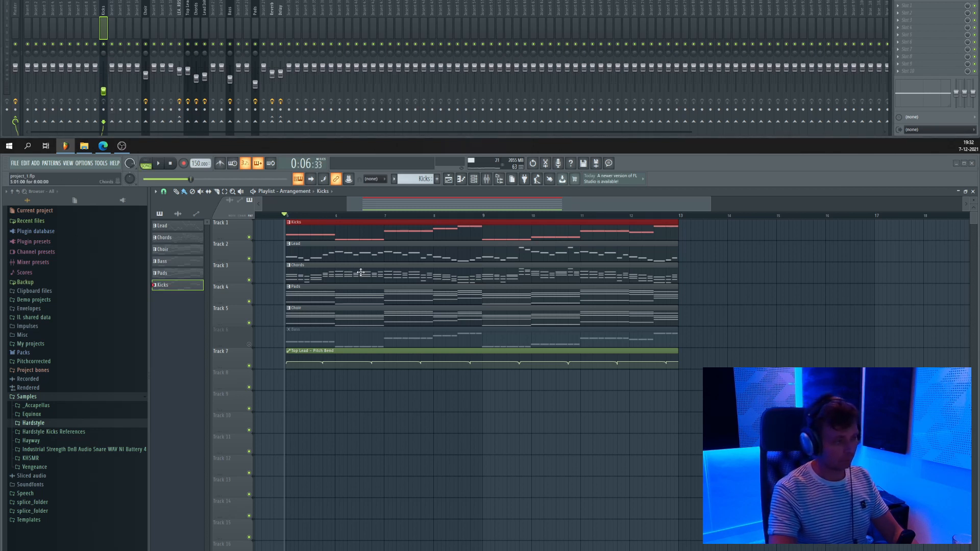
Raise the Kicks mixer track's volume during playback, and select bars 5 to 13 of the arrangement to play as a loop.
key(space)
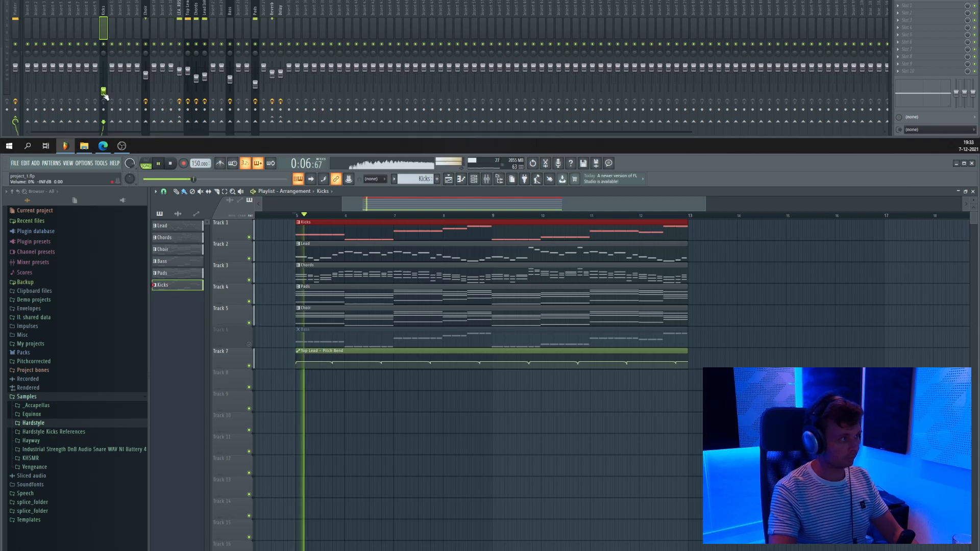
drag(104, 94, 104, 70)
key(space)
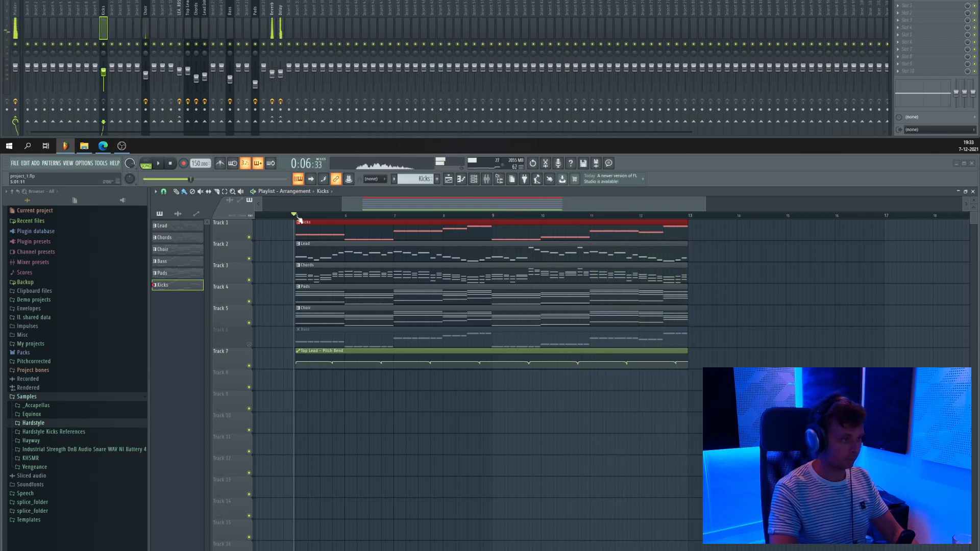
drag(298, 217, 679, 212)
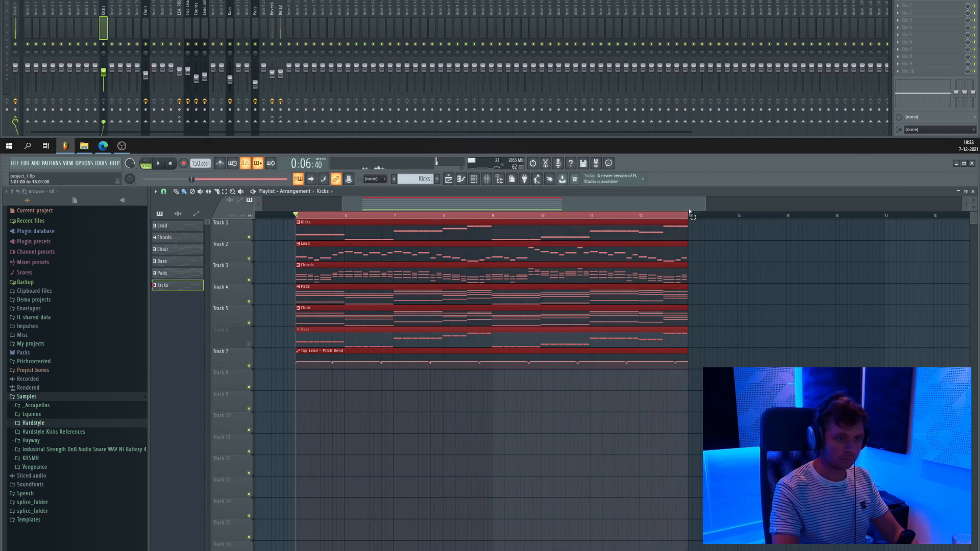
key(space)
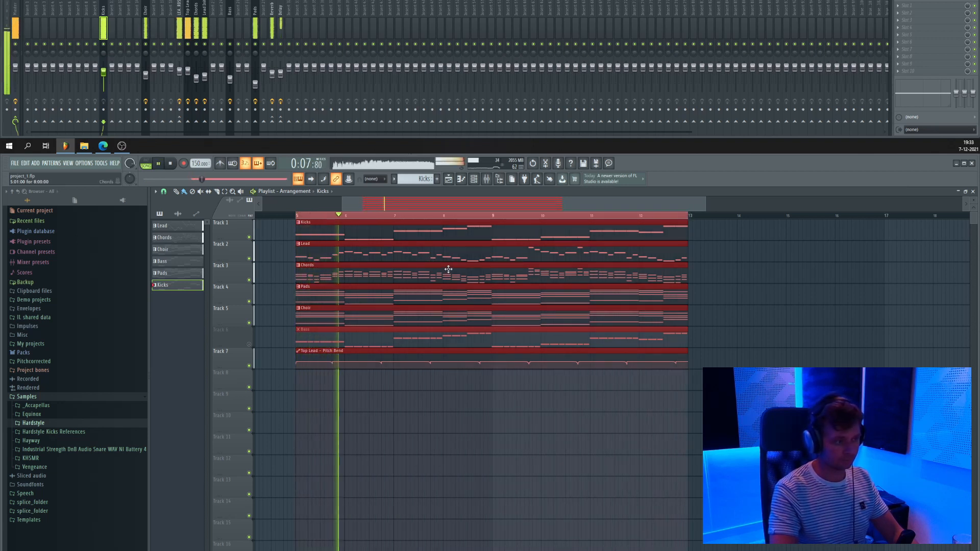
Stop playback and add the Pro-Q 3 equalizer to the Kicks mixer track's first effect slot.
scroll(375, 271, up, 3)
drag(434, 303, 495, 302)
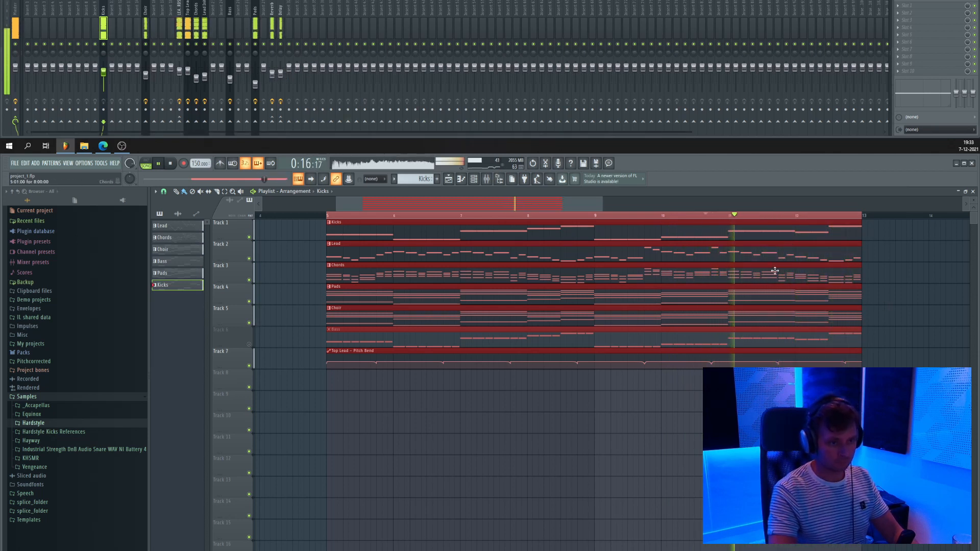
scroll(787, 284, up, 2)
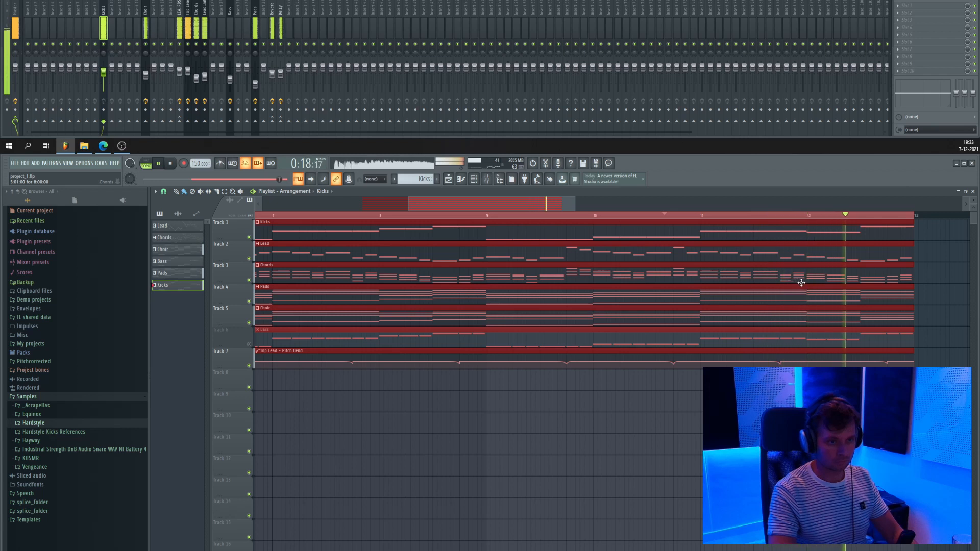
key(space)
scroll(547, 371, left, 5)
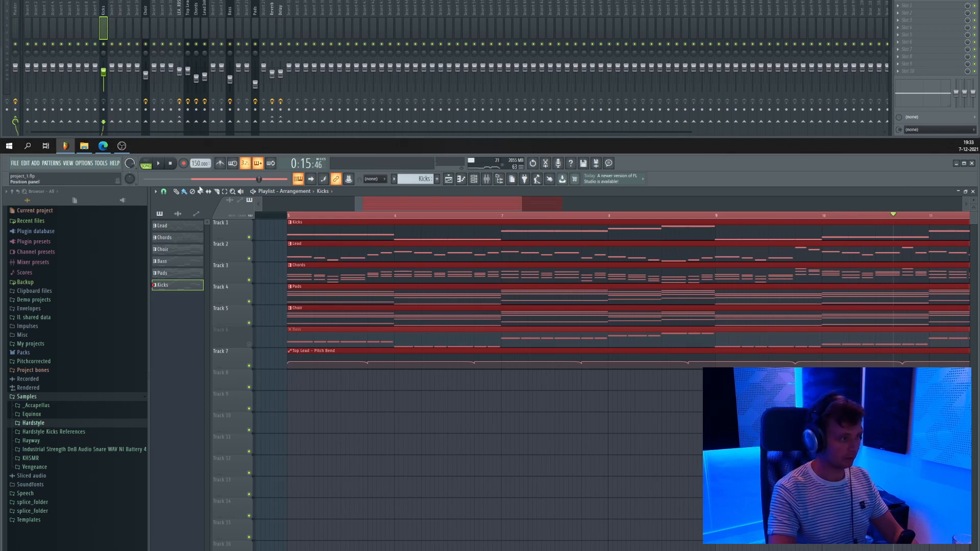
click(914, 8)
click(738, 0)
text(pro)
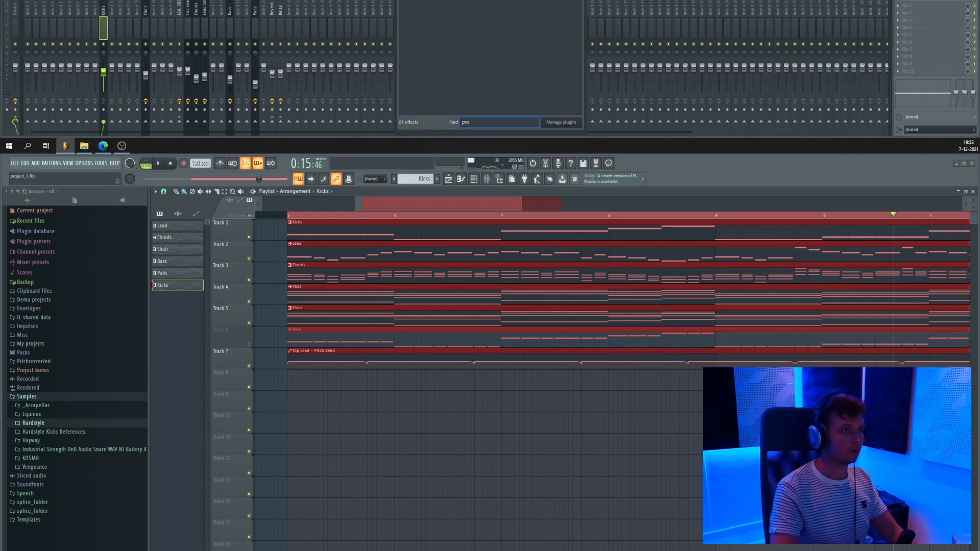
key(Return)
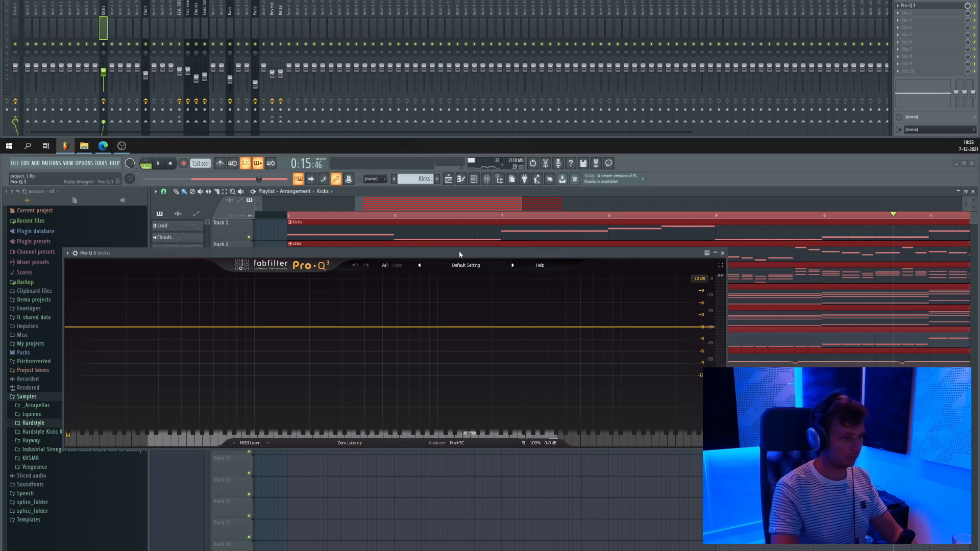
drag(459, 254, 523, 347)
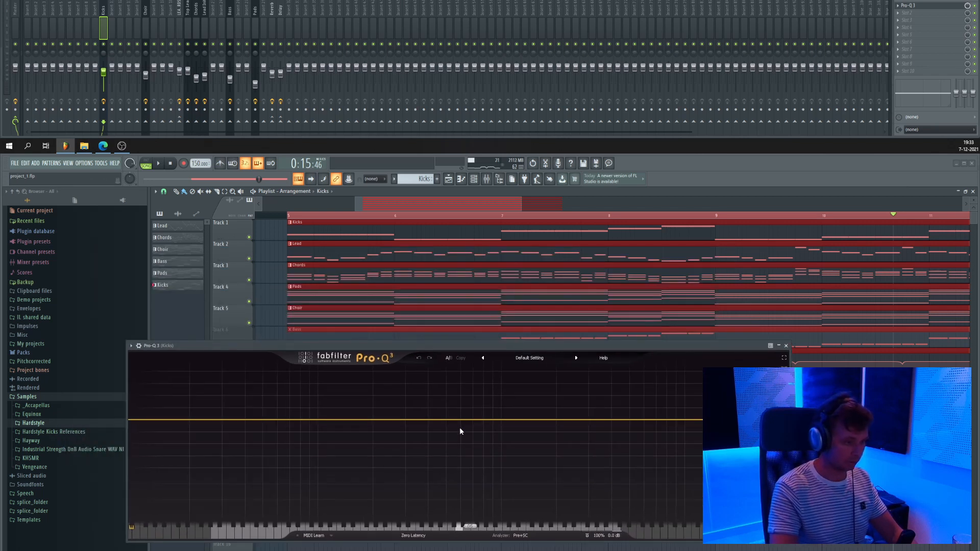
During playback, add gentle EQ boosts to the kick around 48 Hz, the low mids, 655 Hz and 8.76 kHz.
key(space)
drag(456, 420, 467, 416)
scroll(465, 413, up, 3)
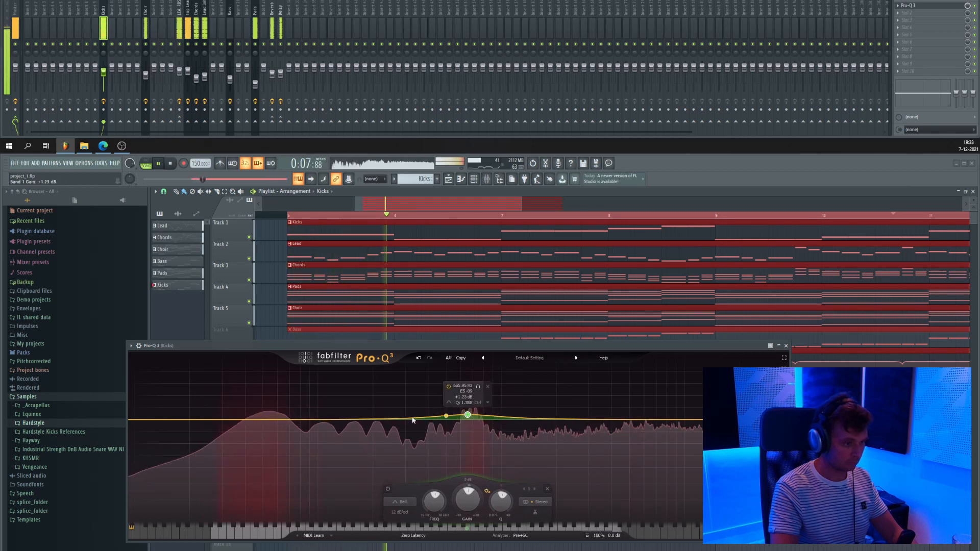
drag(264, 420, 261, 416)
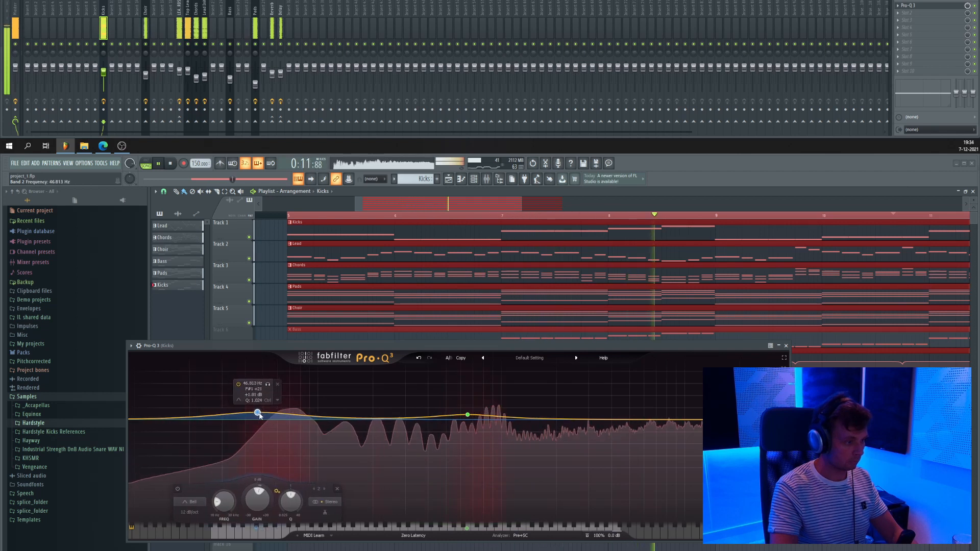
mouse_move(364, 418)
mouse_down()
mouse_move(358, 409)
mouse_move(360, 417)
mouse_up()
drag(258, 415, 260, 416)
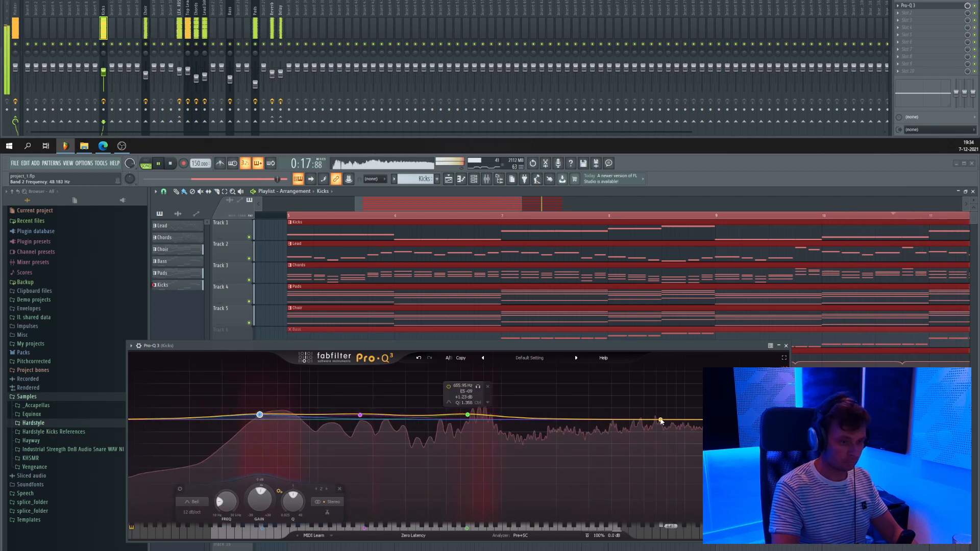
mouse_move(660, 422)
mouse_down()
mouse_move(655, 409)
mouse_move(674, 414)
mouse_up()
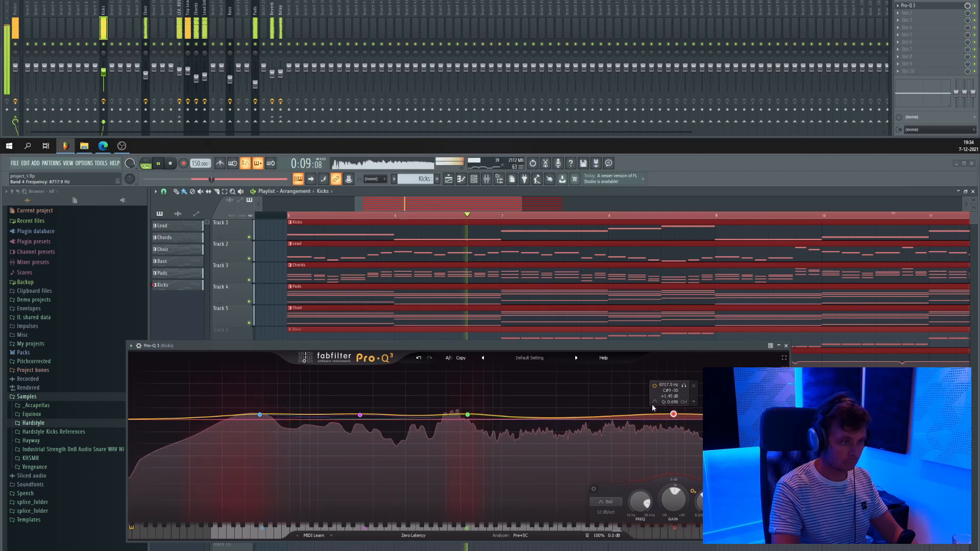
Add a 36 dB/oct low cut near 10 Hz, and shift the kick's low boost to about 36 Hz with a wider curve.
click(135, 423)
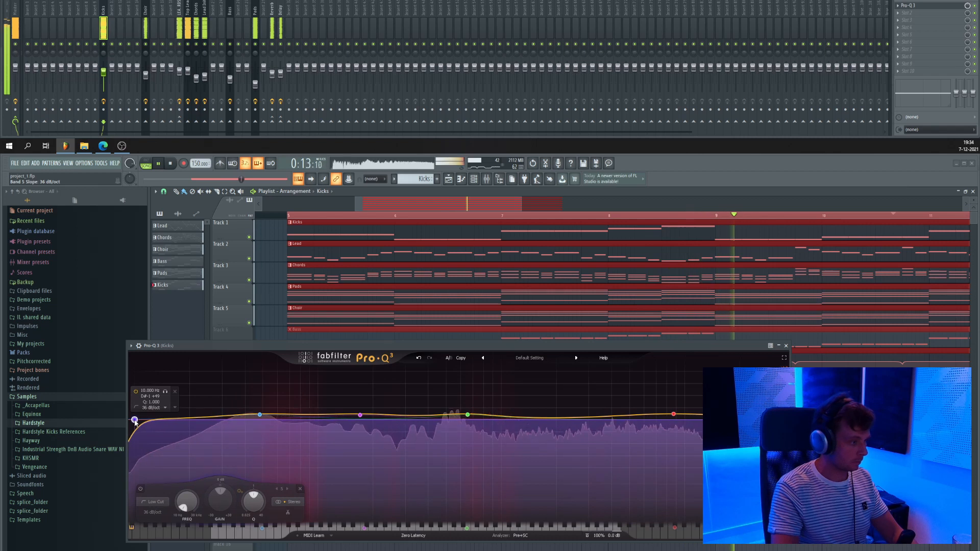
mouse_move(135, 422)
mouse_down()
mouse_move(206, 422)
mouse_move(151, 429)
mouse_up()
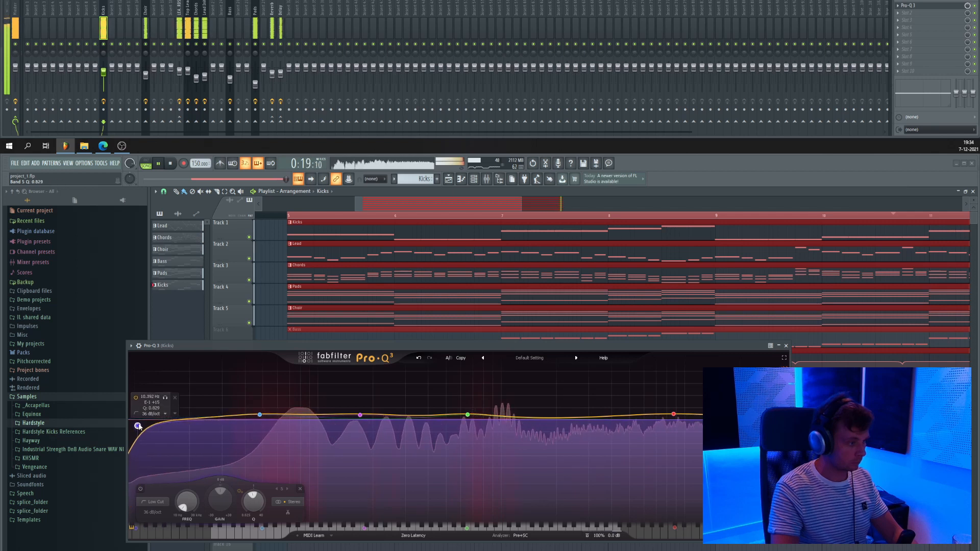
drag(260, 415, 237, 414)
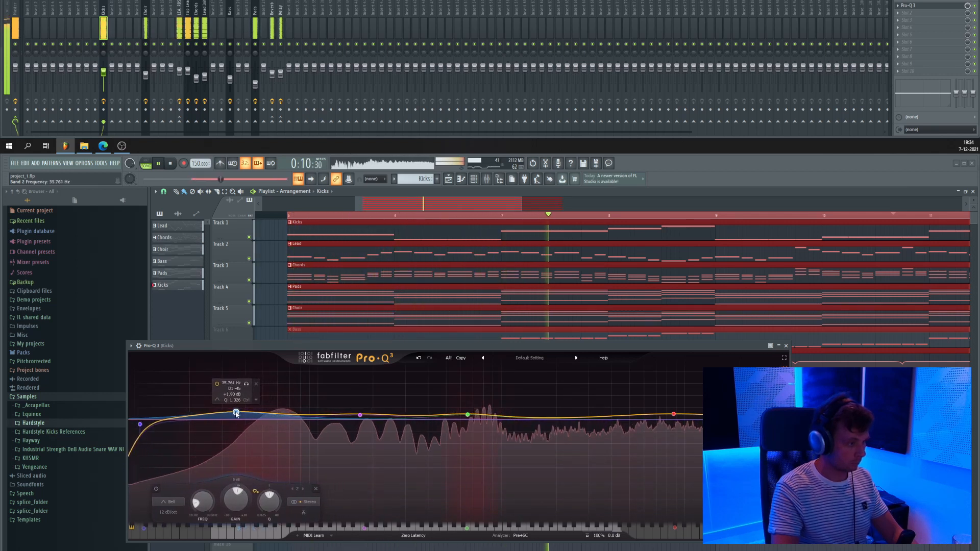
scroll(236, 413, down, 5)
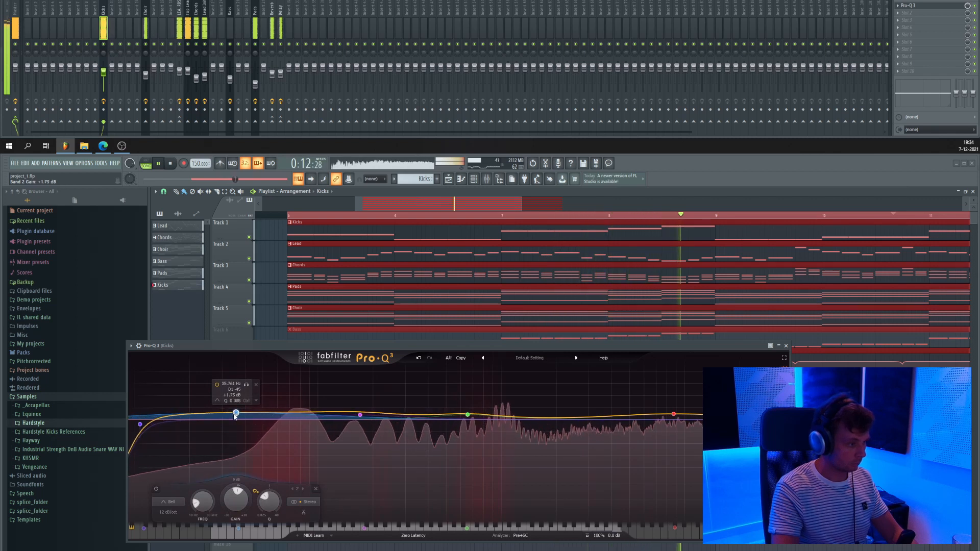
drag(234, 414, 233, 414)
mouse_move(130, 164)
mouse_down()
mouse_move(130, 183)
mouse_move(130, 163)
mouse_up()
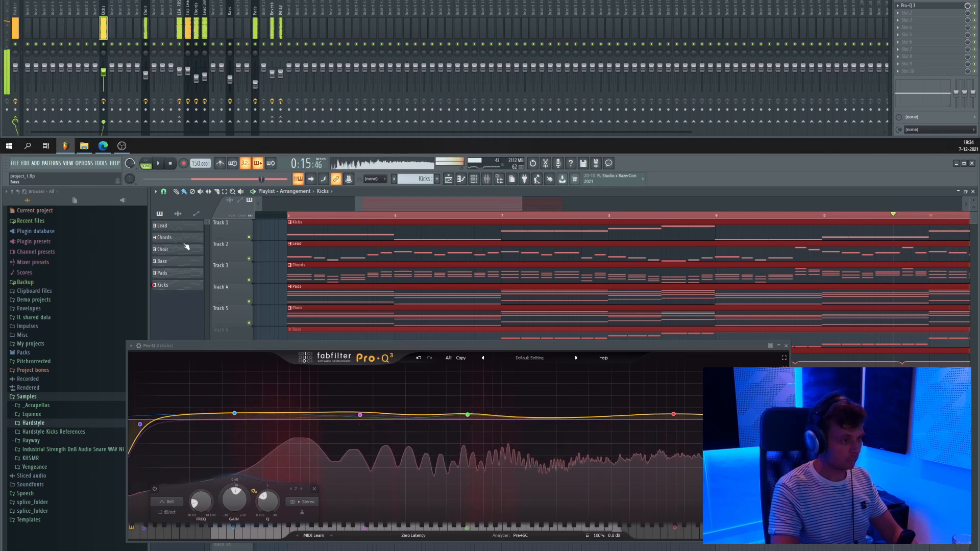
key(space)
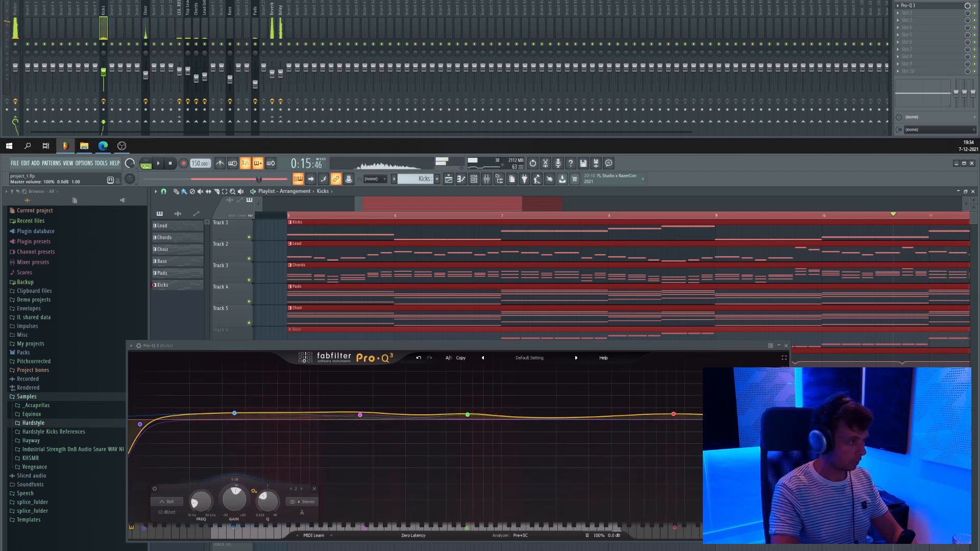
Move the equalizer window aside and raise the Reverb and Delay mixer tracks' volumes slightly during playback.
mouse_move(467, 423)
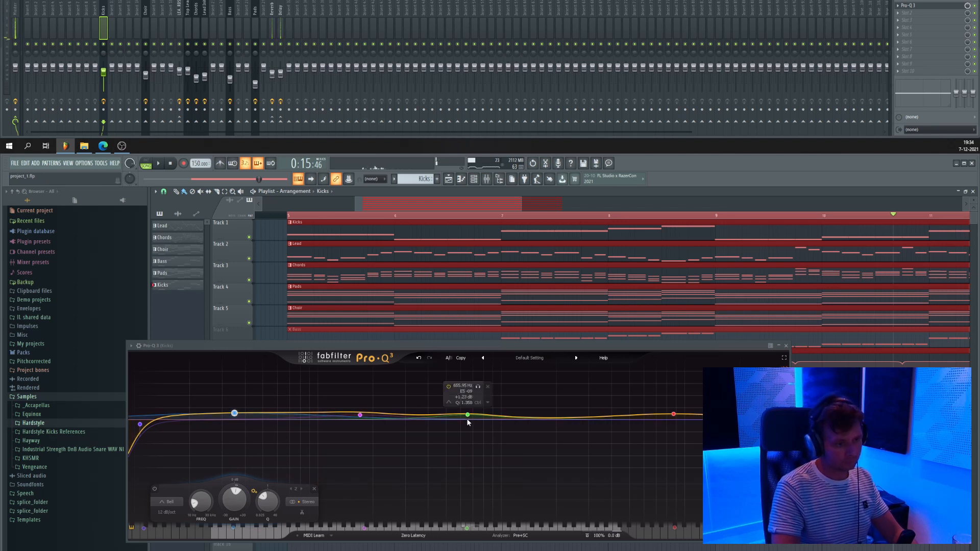
drag(503, 347, 539, 351)
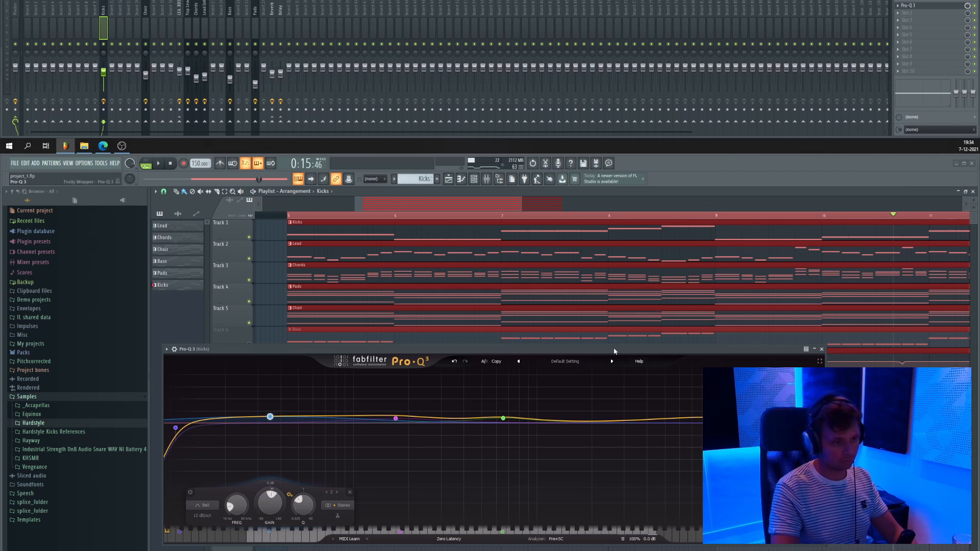
drag(614, 351, 671, 323)
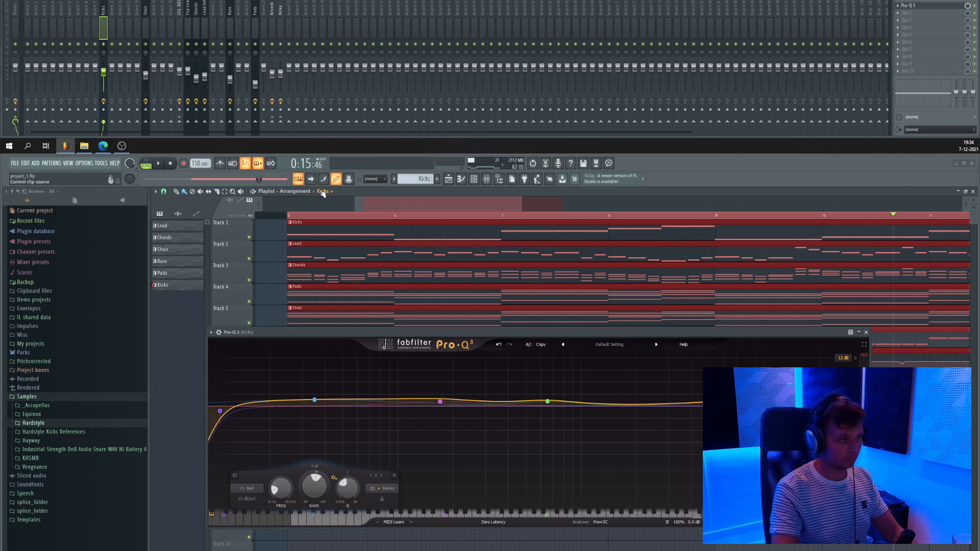
key(space)
click(272, 26)
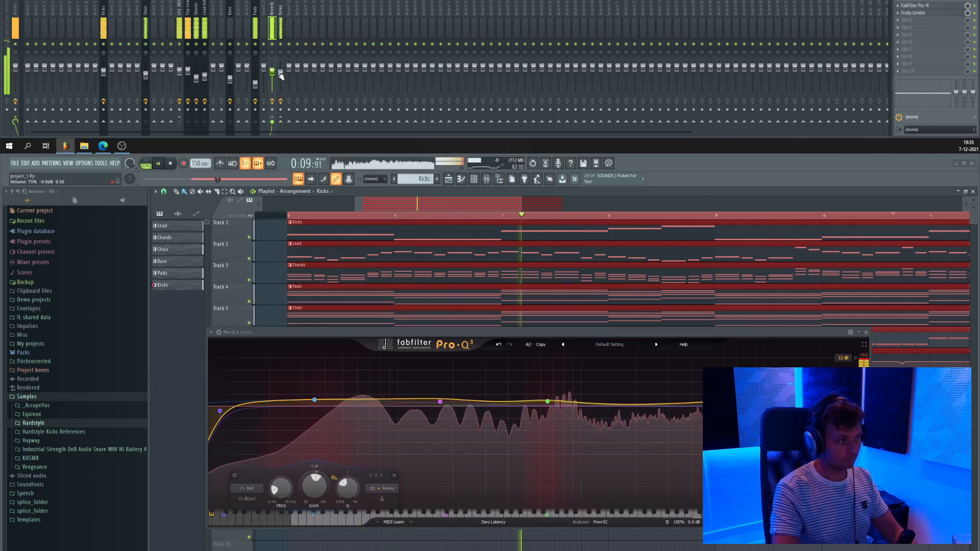
drag(280, 74, 280, 72)
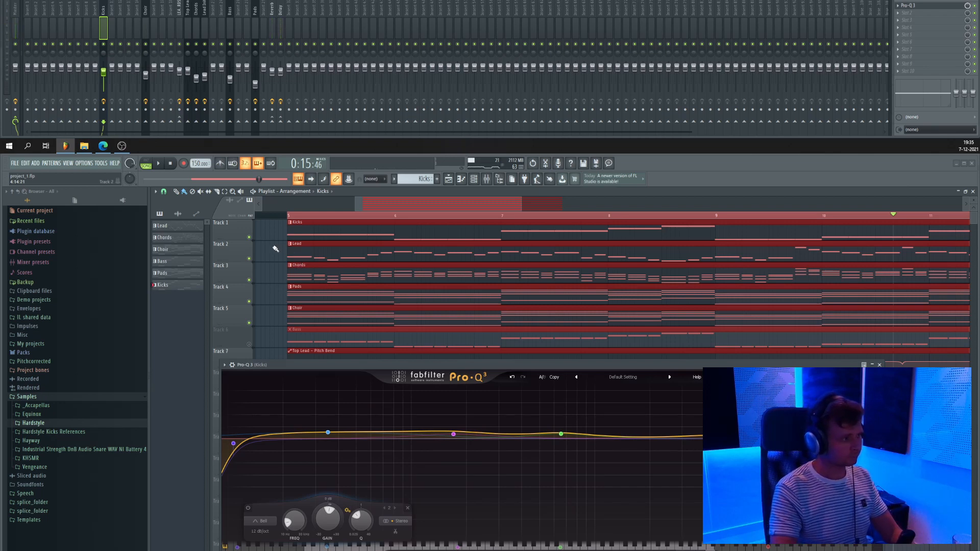
Close the kick's equalizer and return the playback position to the start of the arrangement at bar 5.
scroll(415, 271, down, 4)
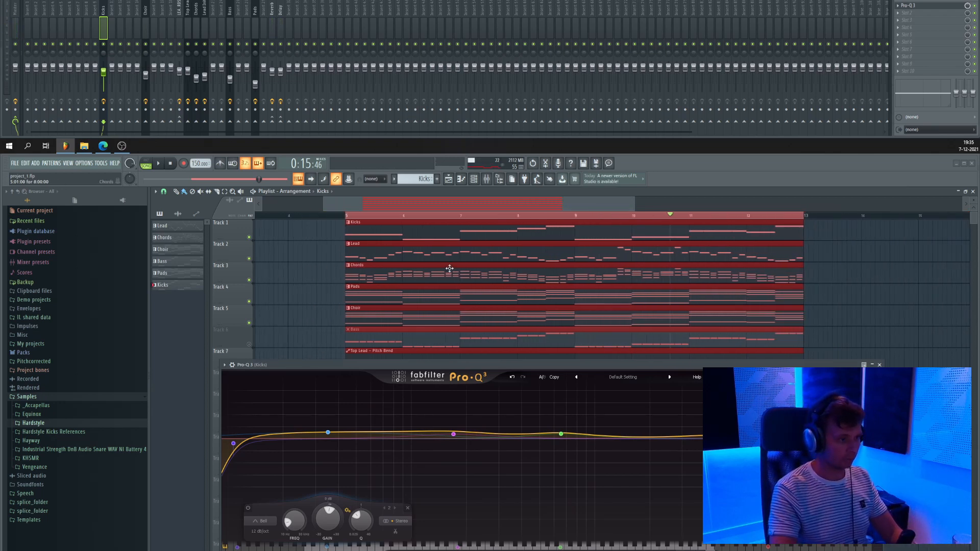
drag(495, 269, 383, 248)
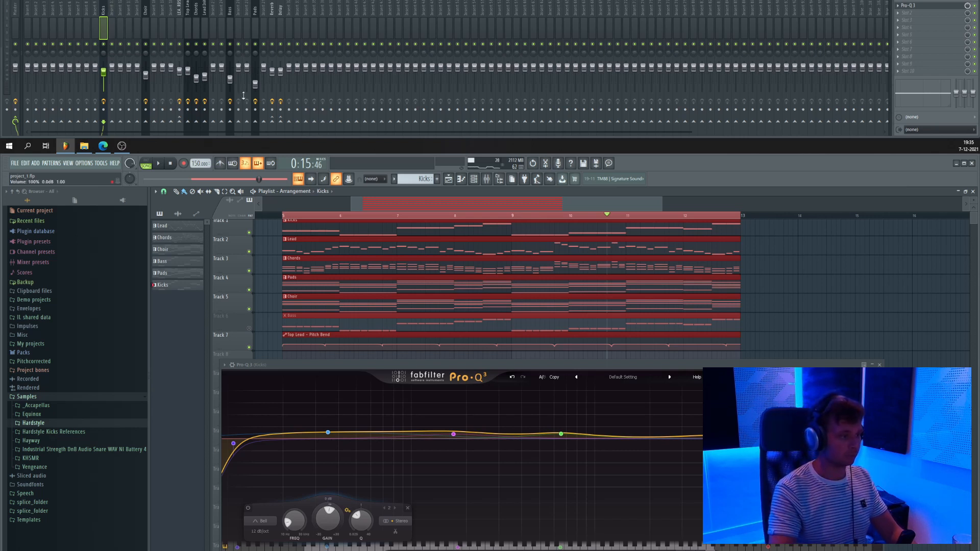
click(880, 364)
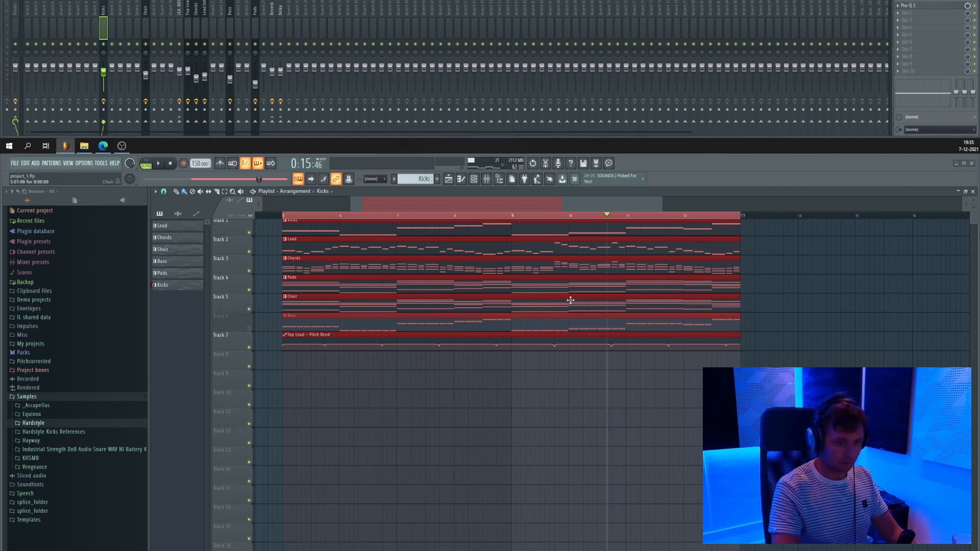
scroll(532, 291, left, 1)
scroll(444, 300, up, 1)
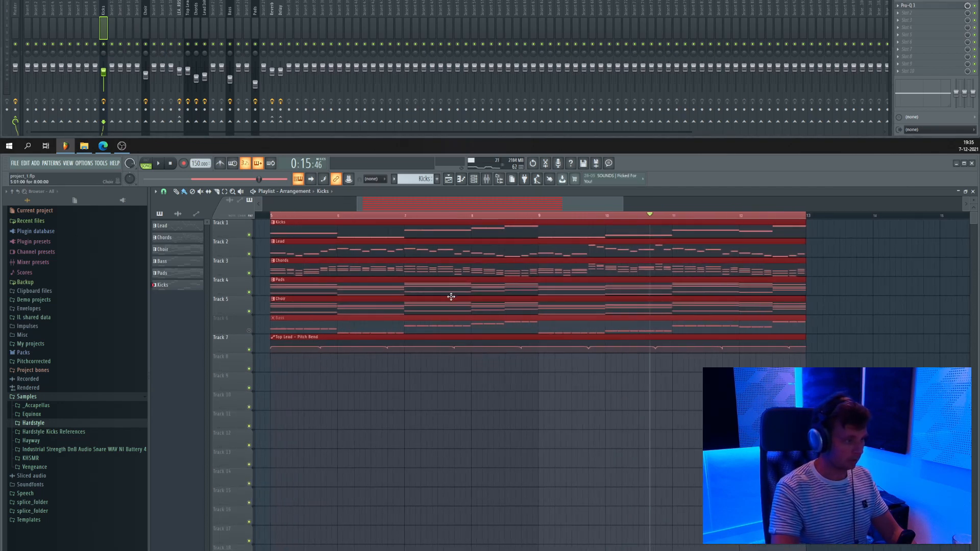
scroll(459, 299, left, 1)
click(280, 218)
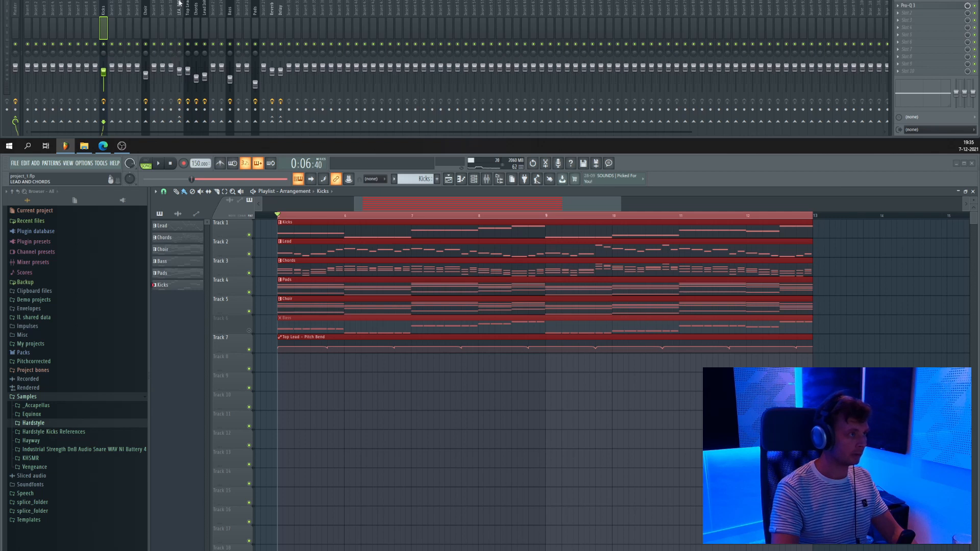
Sidechain the Kicks track to the LEAD AND CHORDS mixer track and insert Pro-MB in that track's second effect slot.
right_click(182, 123)
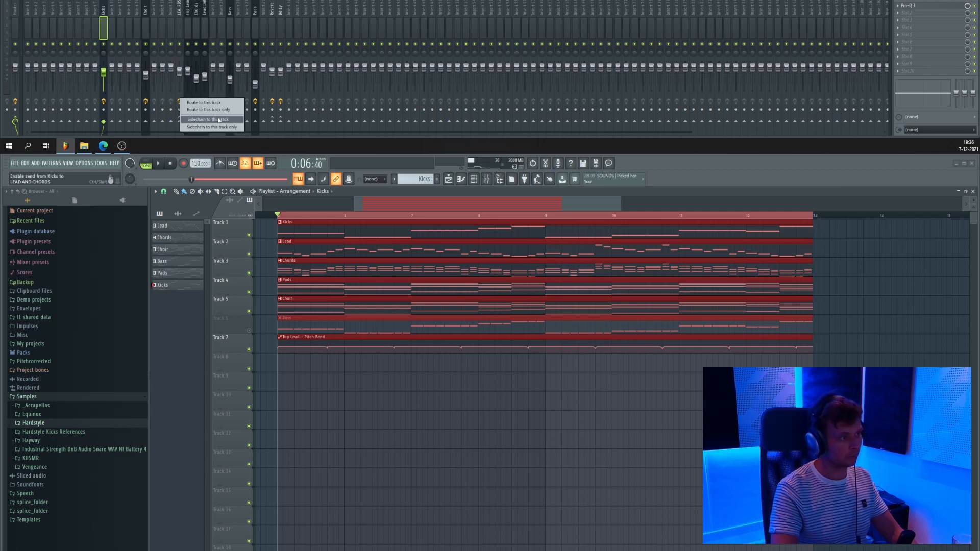
click(209, 120)
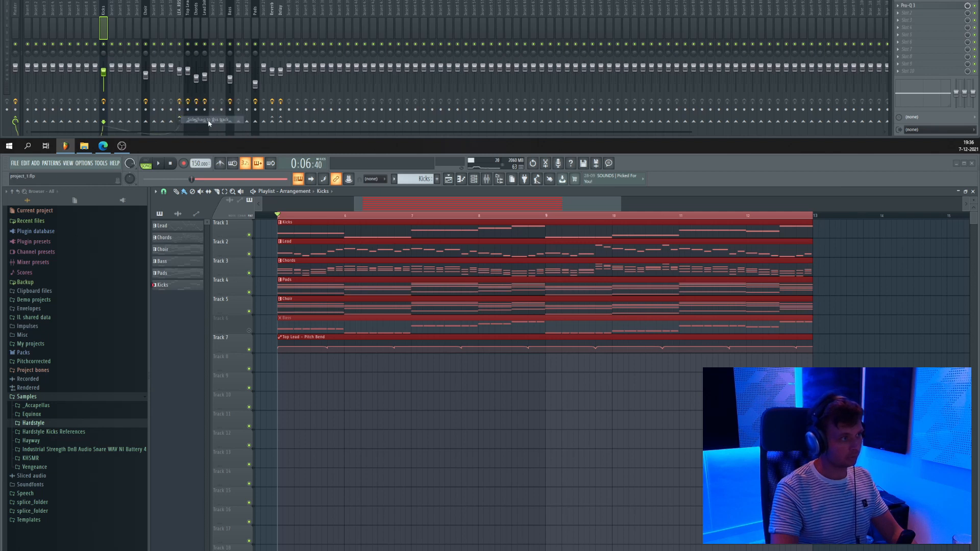
click(180, 17)
click(919, 13)
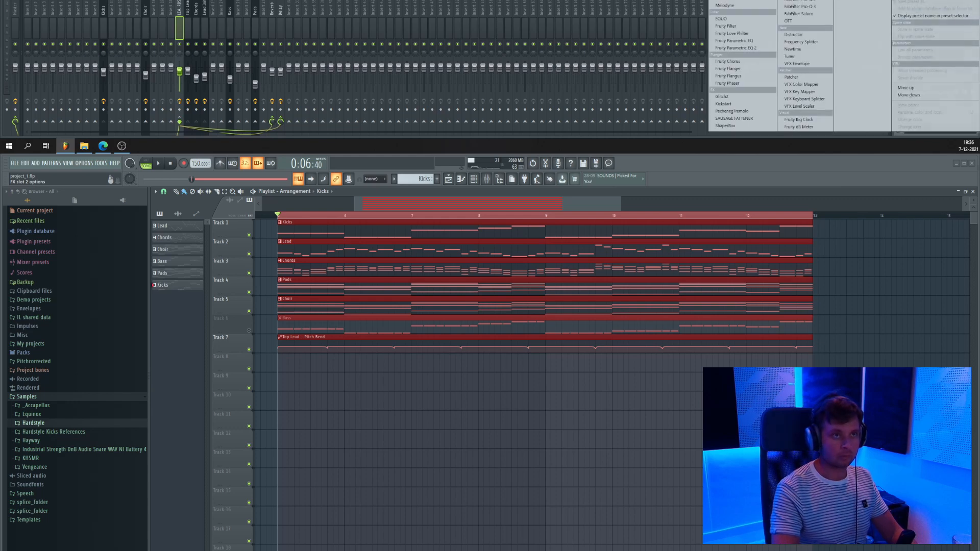
text(pro)
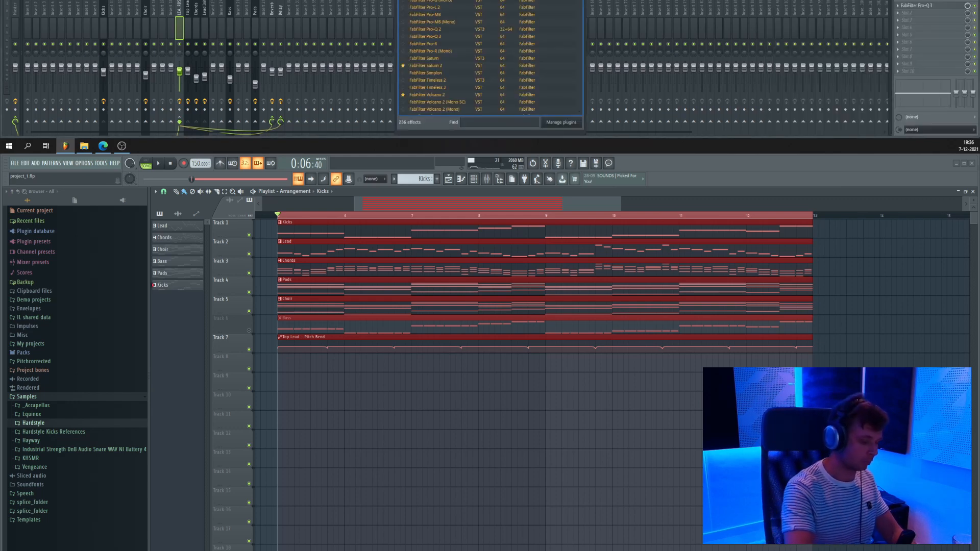
text(-mb)
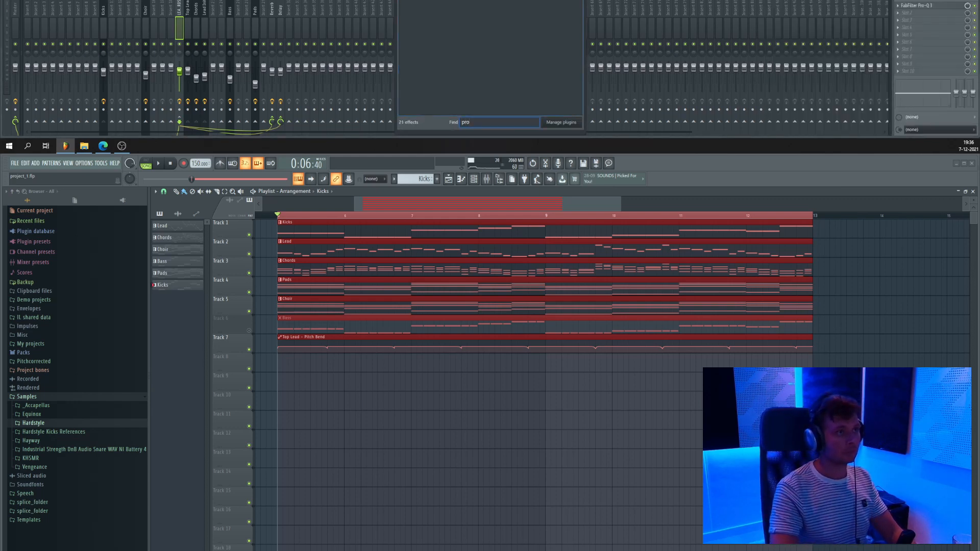
key(Return)
drag(240, 212, 414, 277)
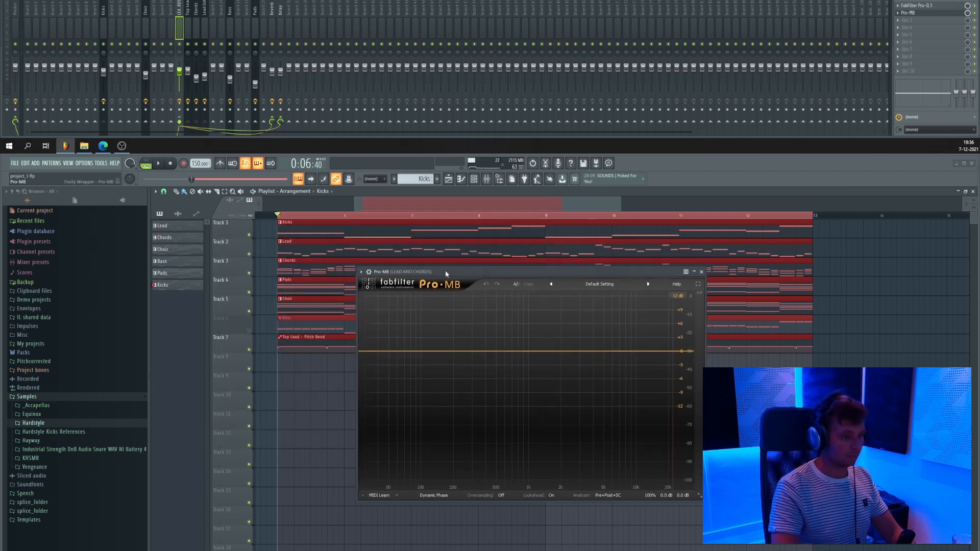
Assign Pro-MB's Stereo Side Chain input to 1 in the plugin's processing connections.
click(370, 273)
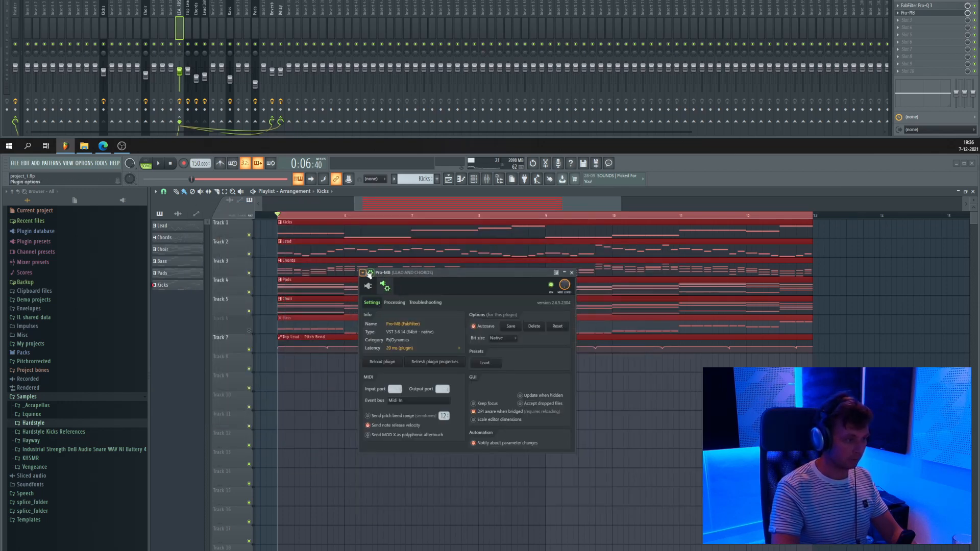
click(395, 305)
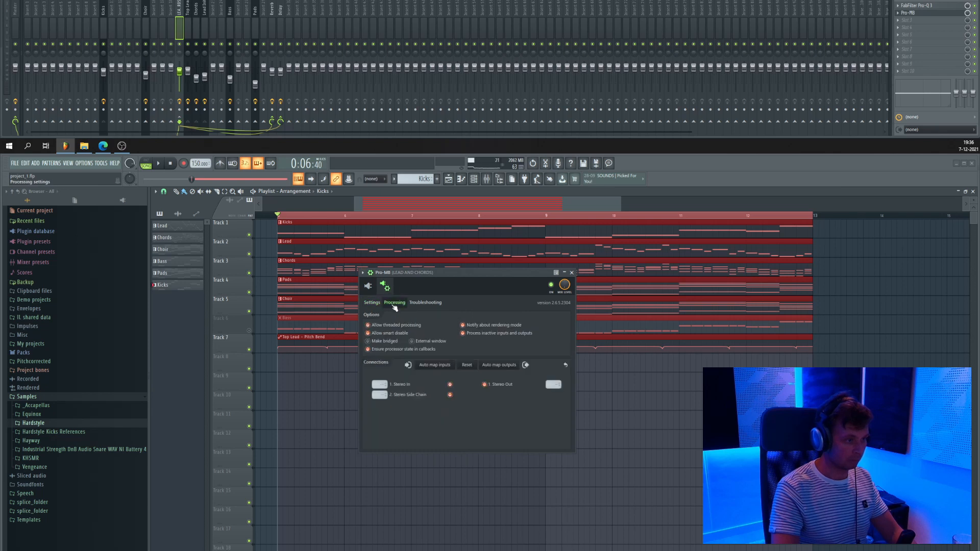
click(379, 395)
click(392, 409)
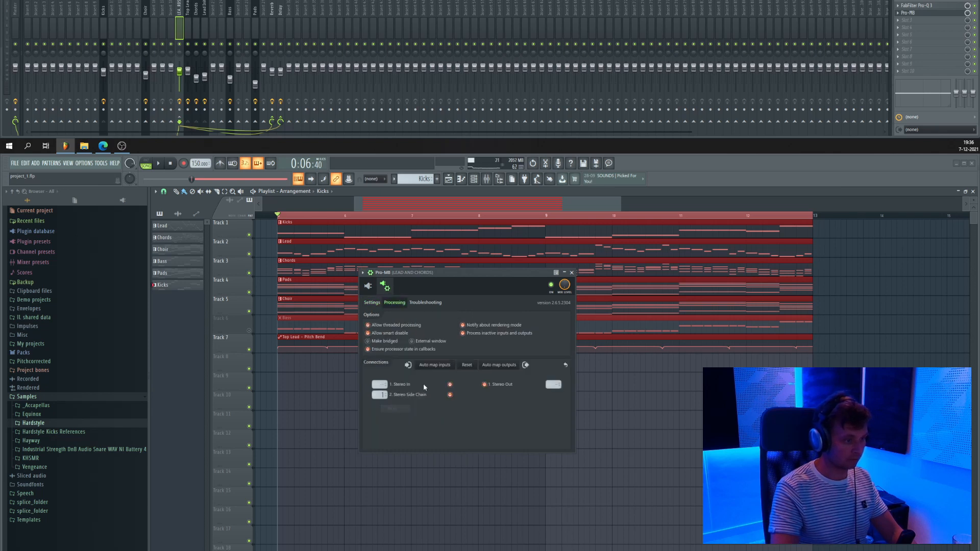
Return to Pro-MB's band display and add a band over the highs with its high crossover at 30000 Hz.
click(374, 302)
click(368, 286)
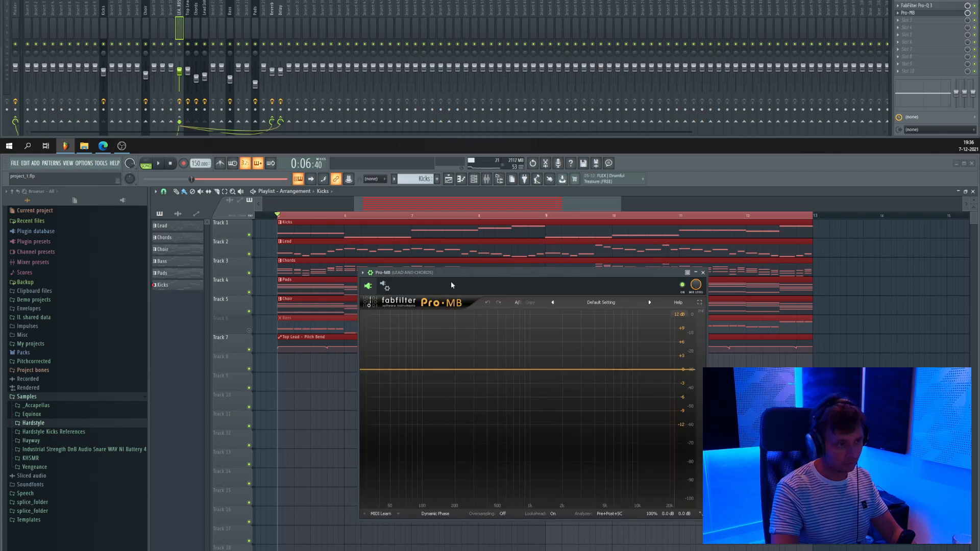
drag(452, 272, 372, 295)
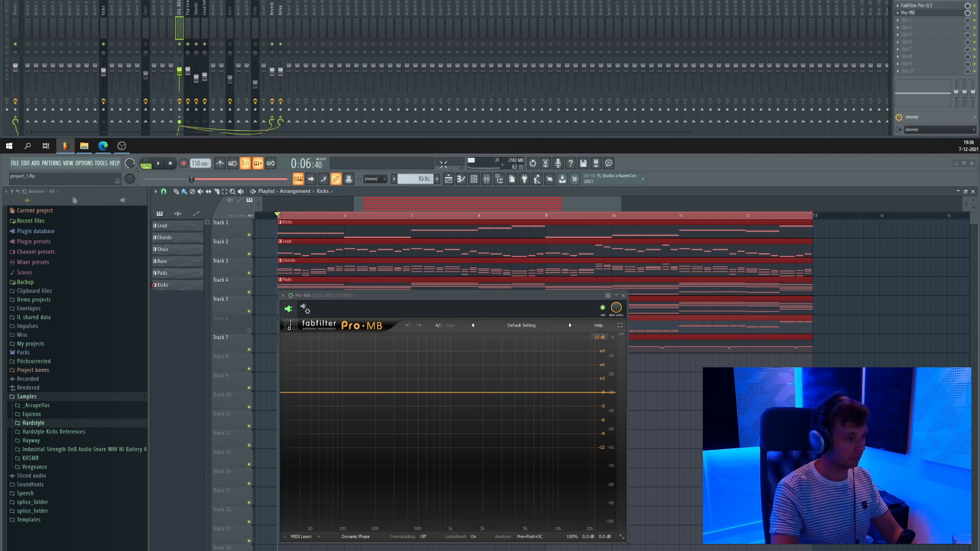
drag(410, 297, 478, 322)
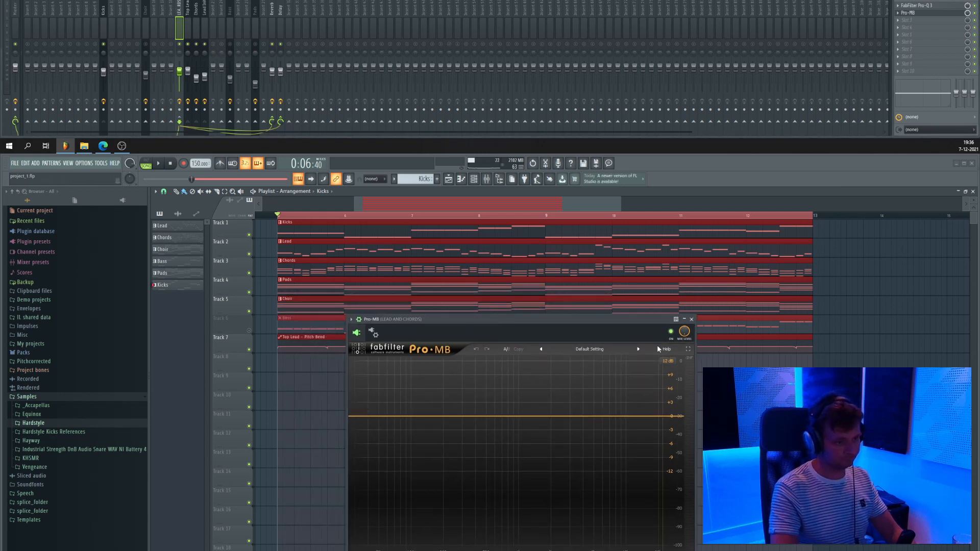
drag(565, 322, 546, 288)
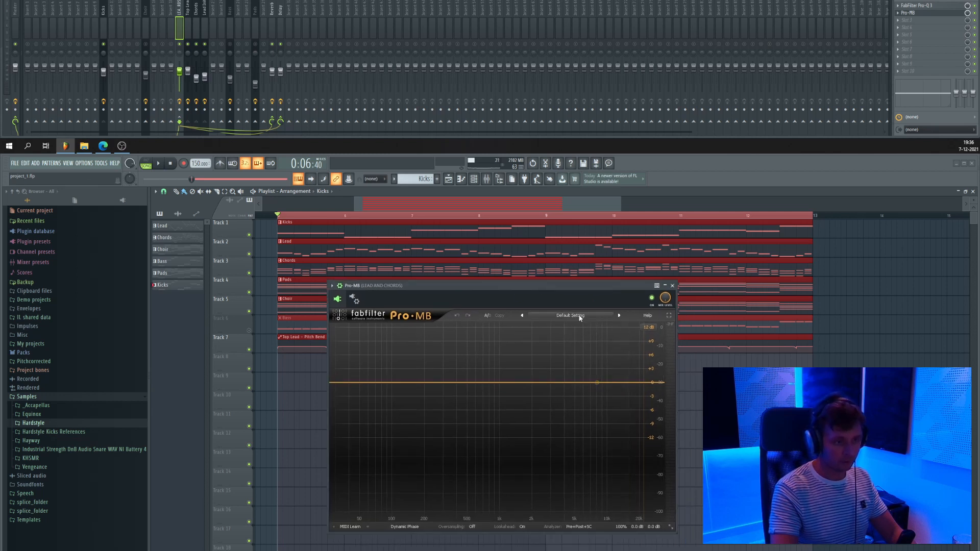
click(539, 384)
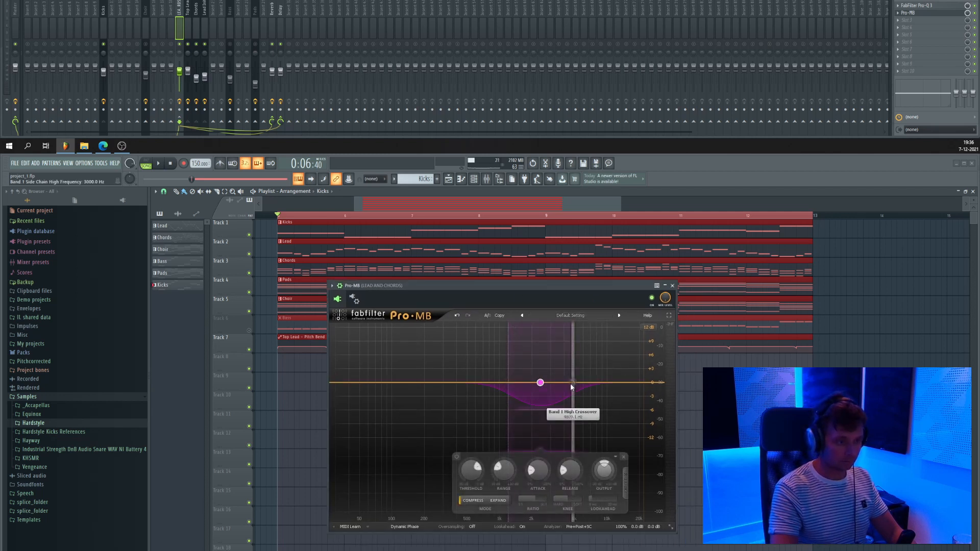
drag(572, 384, 669, 381)
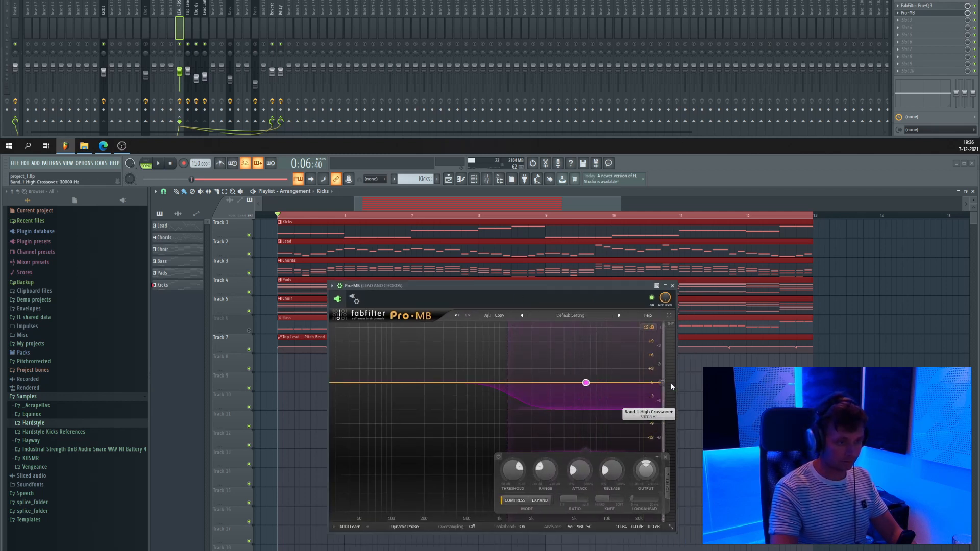
Show the high band's expert options and set its side chain to Free and Ext.
click(667, 482)
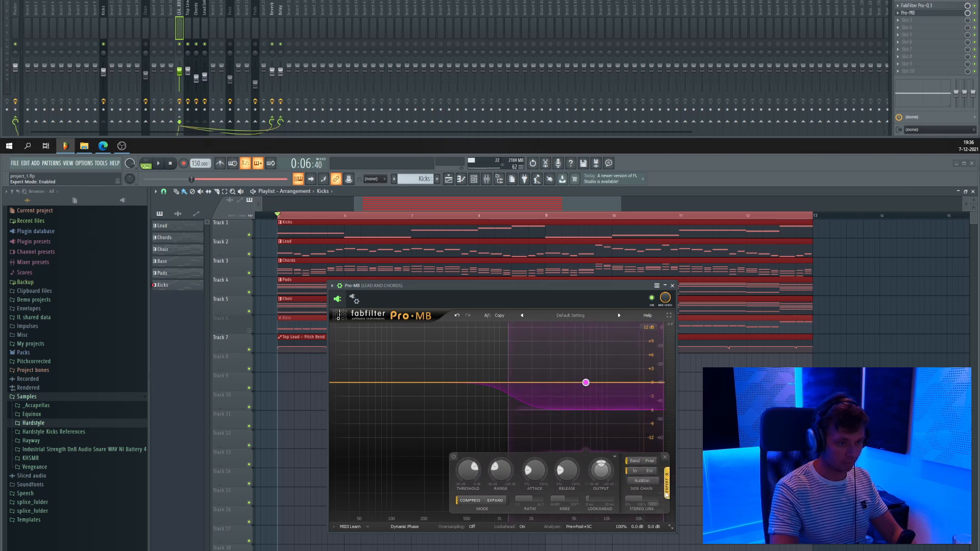
click(649, 462)
drag(603, 303, 565, 242)
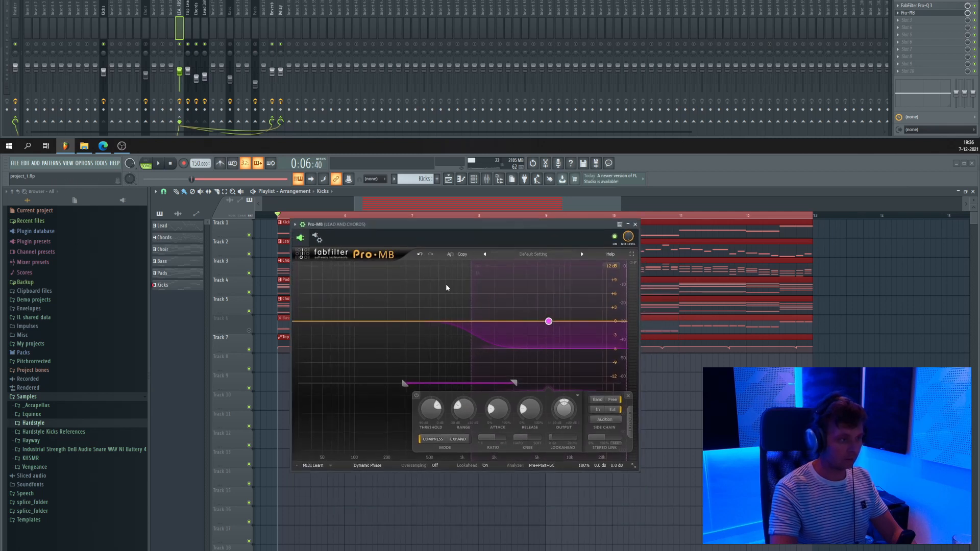
Set the high band's side chain high frequency to 3794.2 Hz and fine-tune its threshold during playback.
drag(514, 383, 469, 384)
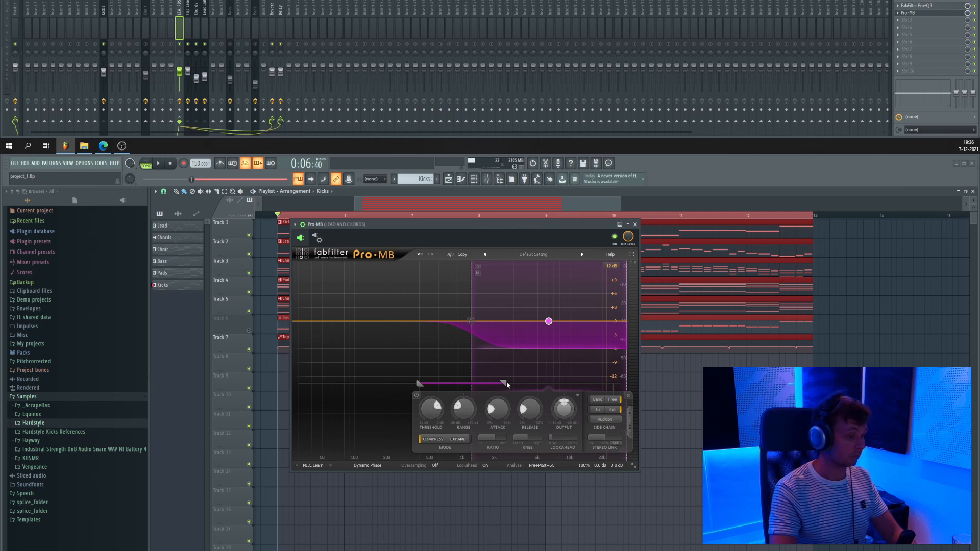
key(space)
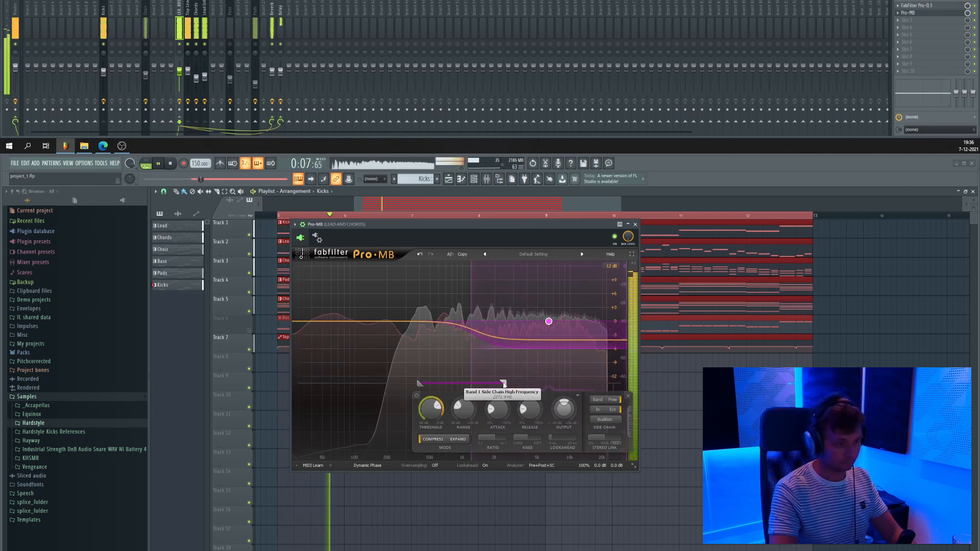
drag(503, 384, 524, 383)
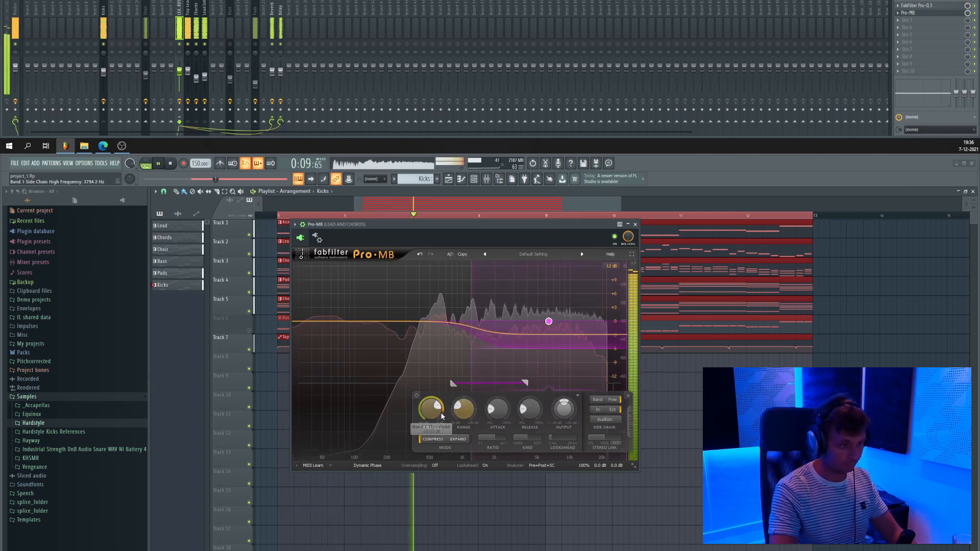
drag(440, 414, 438, 406)
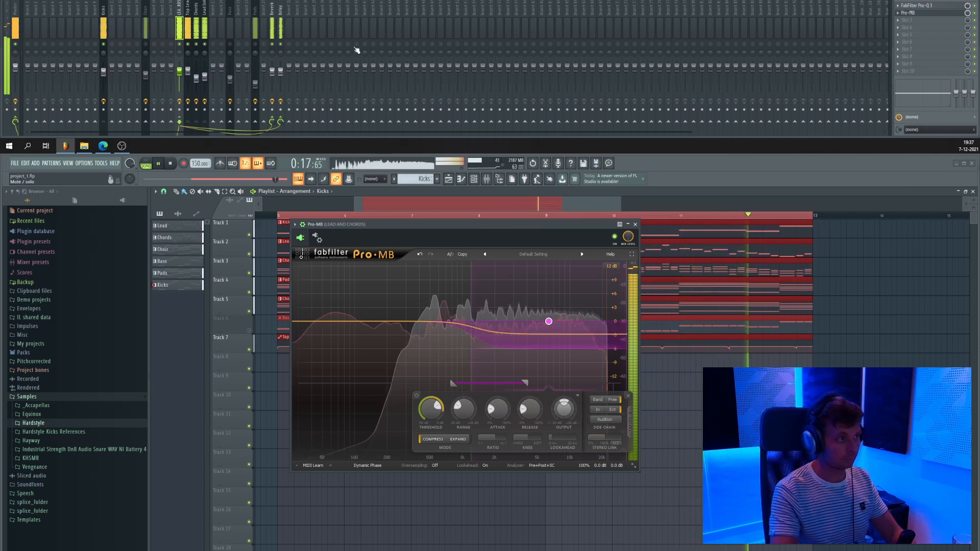
Raise the Reverb mixer track's volume to 91% and stop playback.
drag(272, 72, 272, 70)
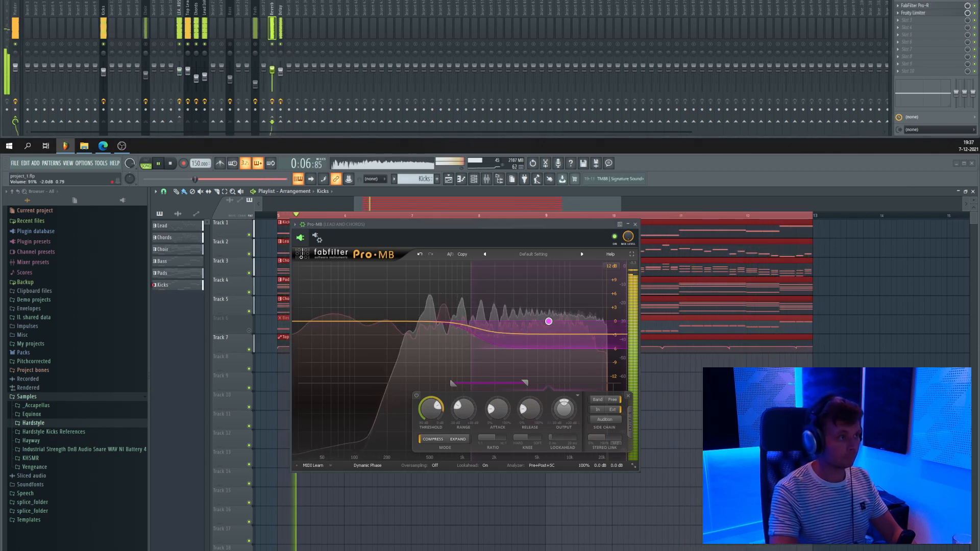
click(490, 228)
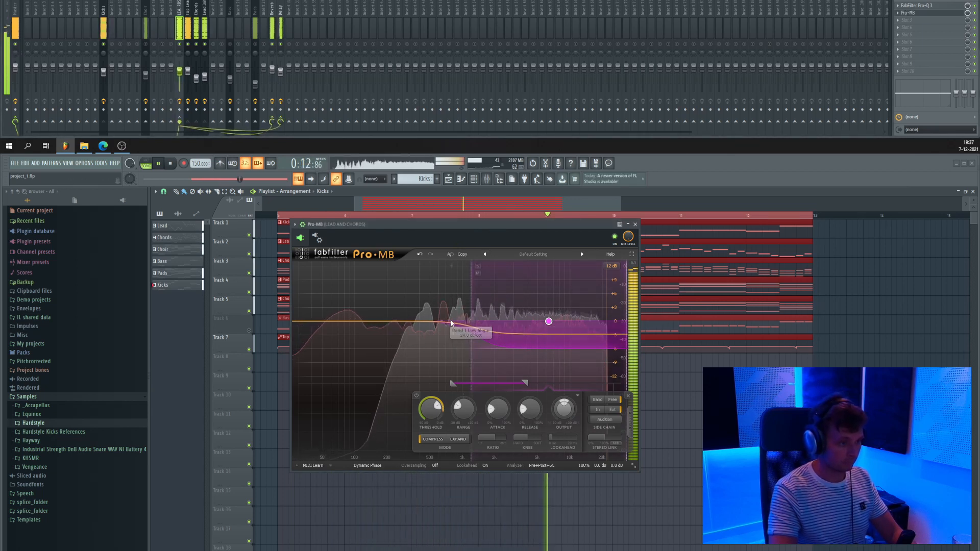
key(space)
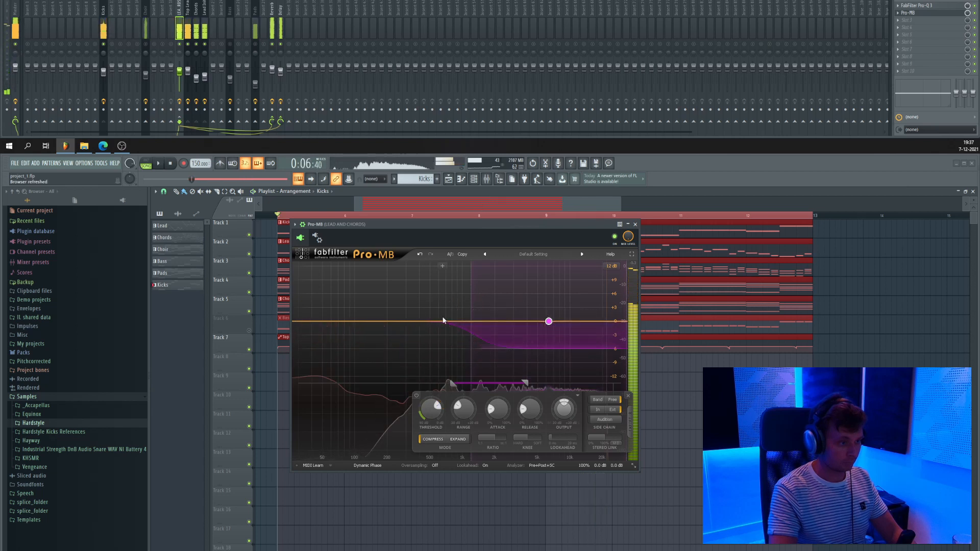
Add a second band over the lows, externally side-chained with a 263 Hz high frequency, and set its range to -3.17 dB.
click(428, 321)
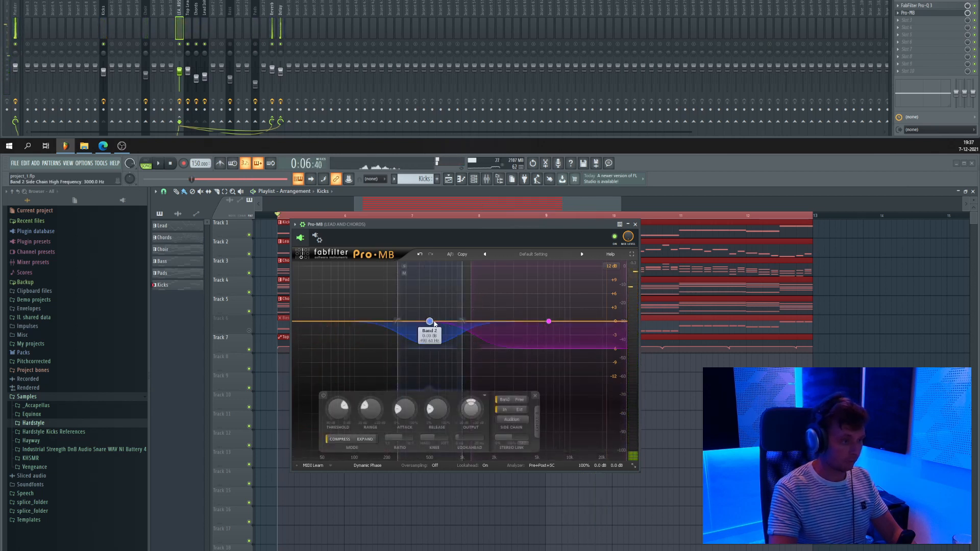
drag(462, 321, 294, 336)
drag(380, 352, 380, 361)
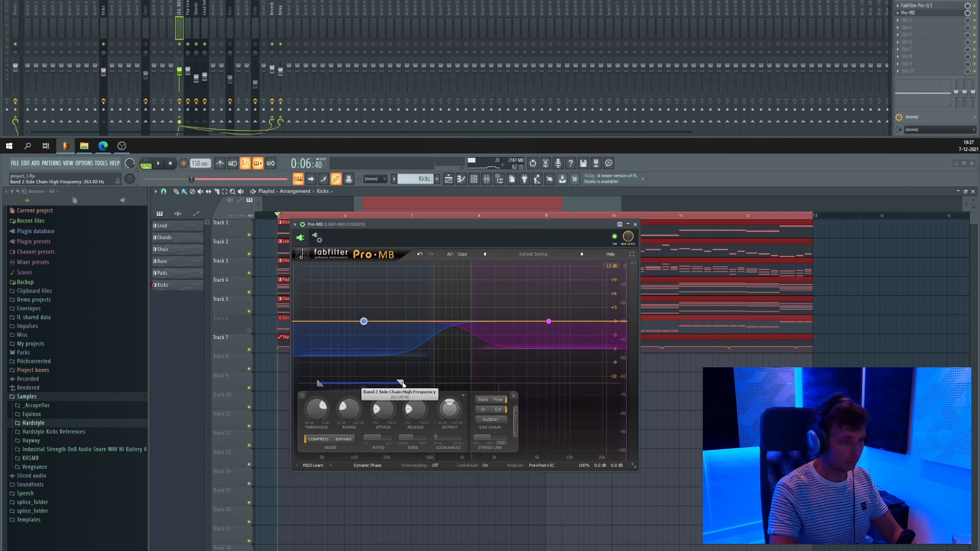
key(space)
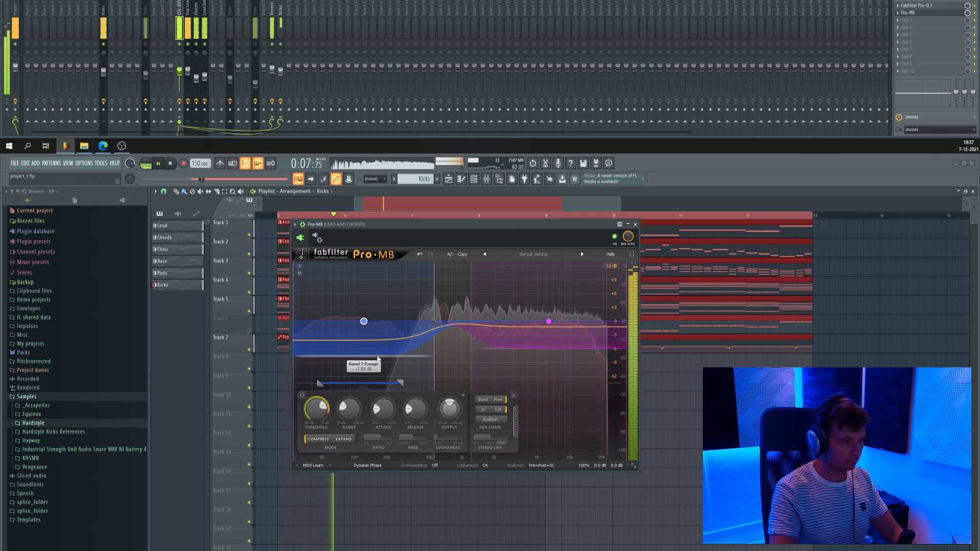
drag(376, 355, 375, 337)
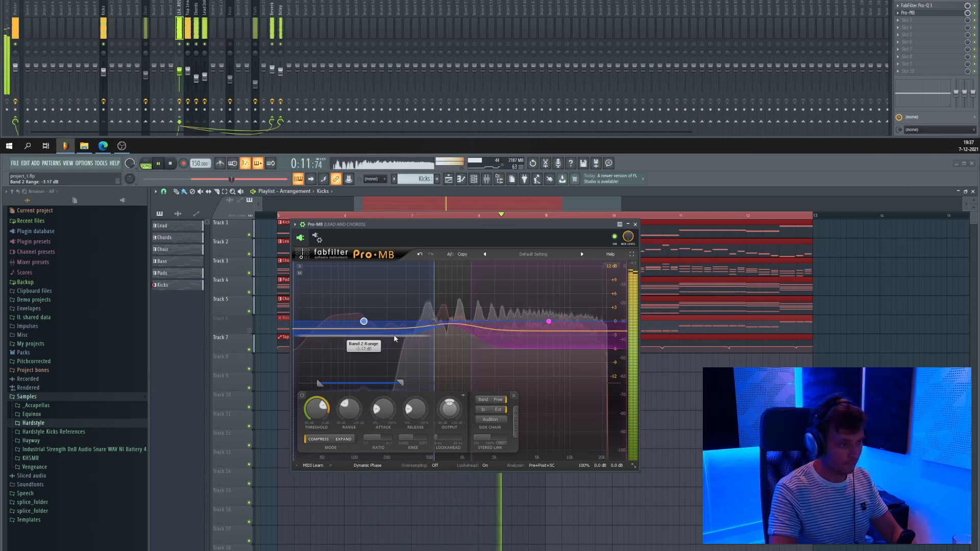
Shorten the high band's attack and set its release to 5.6%.
drag(104, 72, 104, 72)
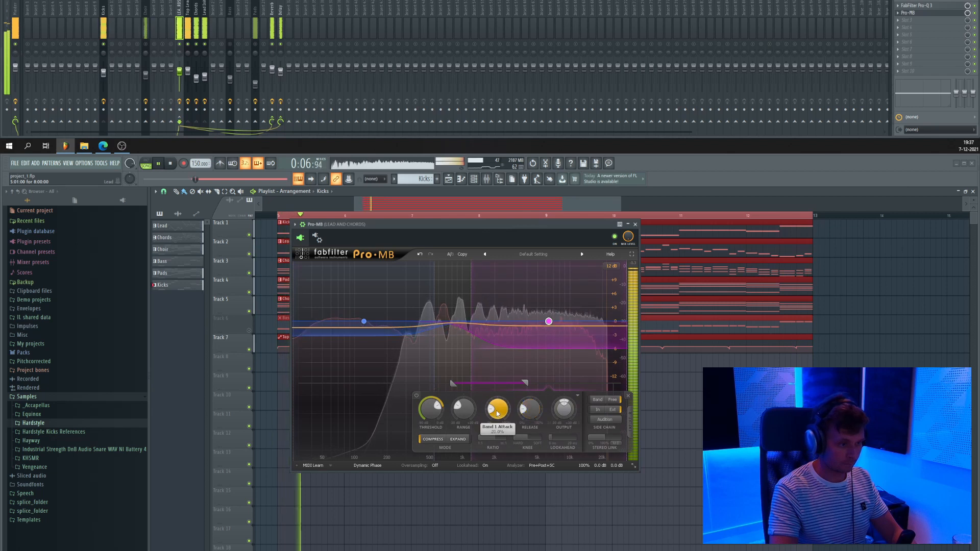
key(space)
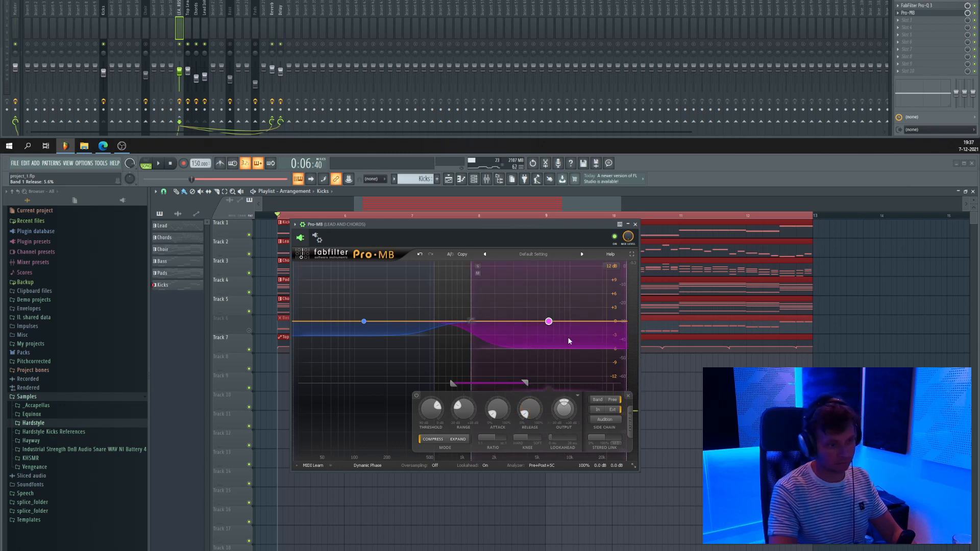
Deepen the low band's range to about -6 dB and fine-tune its threshold during playback.
key(space)
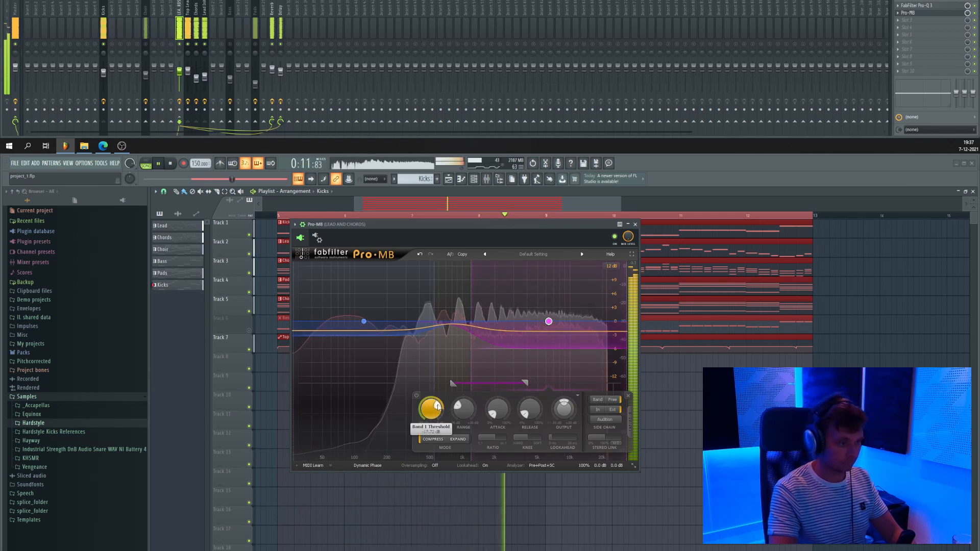
drag(394, 337, 391, 350)
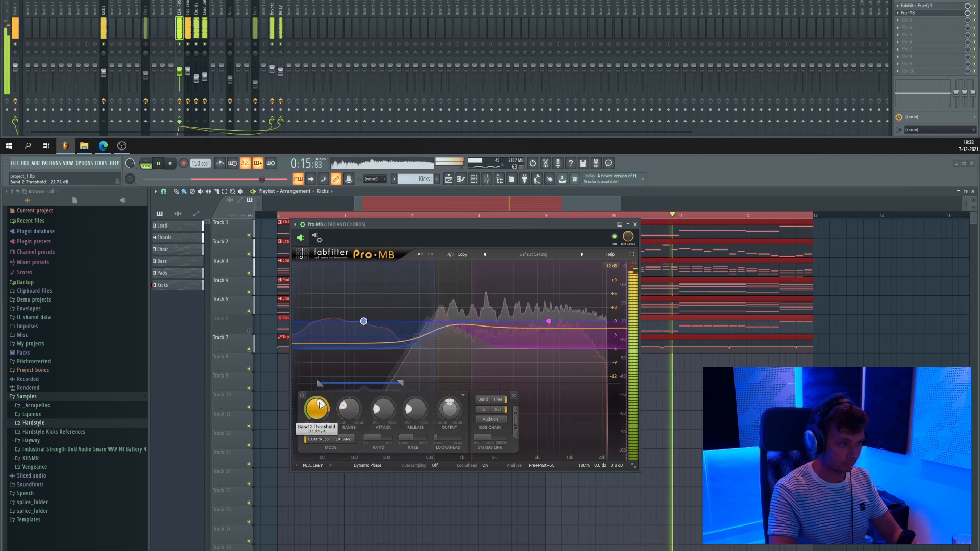
scroll(322, 405, up, 3)
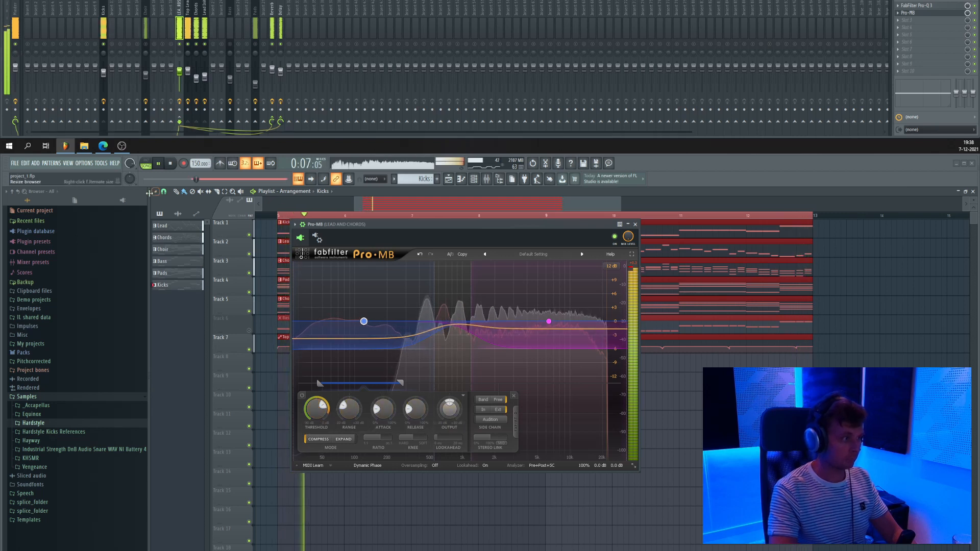
scroll(130, 163, down, 10)
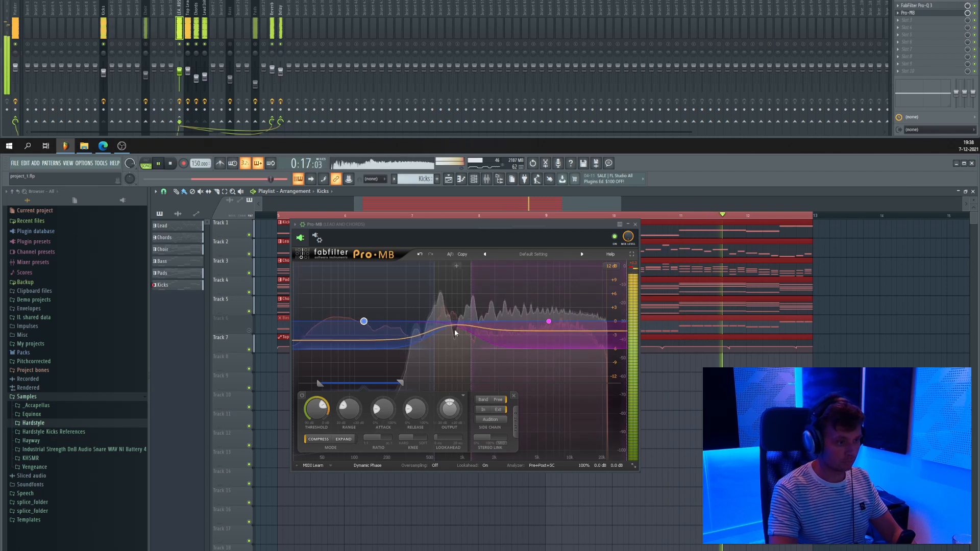
Move the low band's high crossover slightly up in frequency and replay the arrangement.
key(space)
mouse_move(435, 323)
mouse_down()
mouse_move(446, 324)
mouse_move(414, 323)
mouse_move(442, 323)
mouse_up()
key(space)
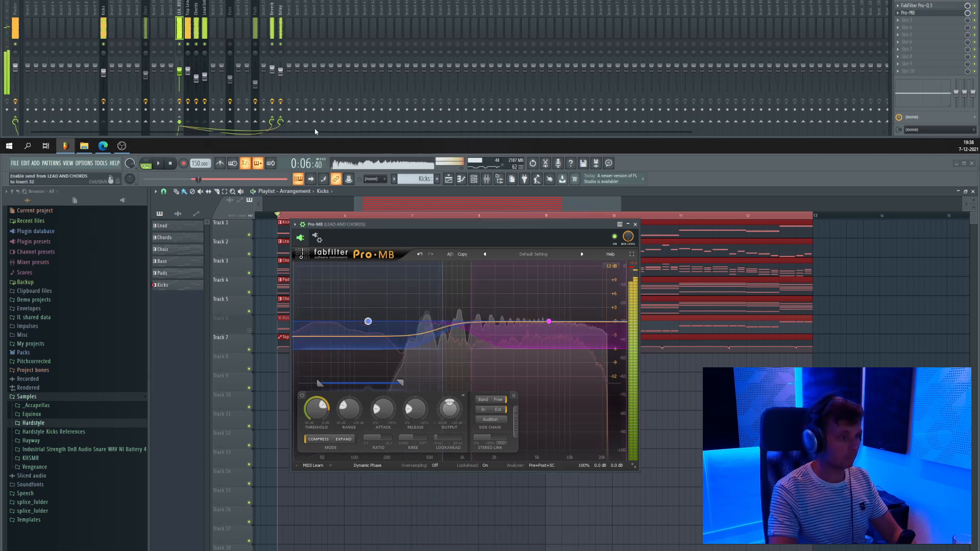
key(space)
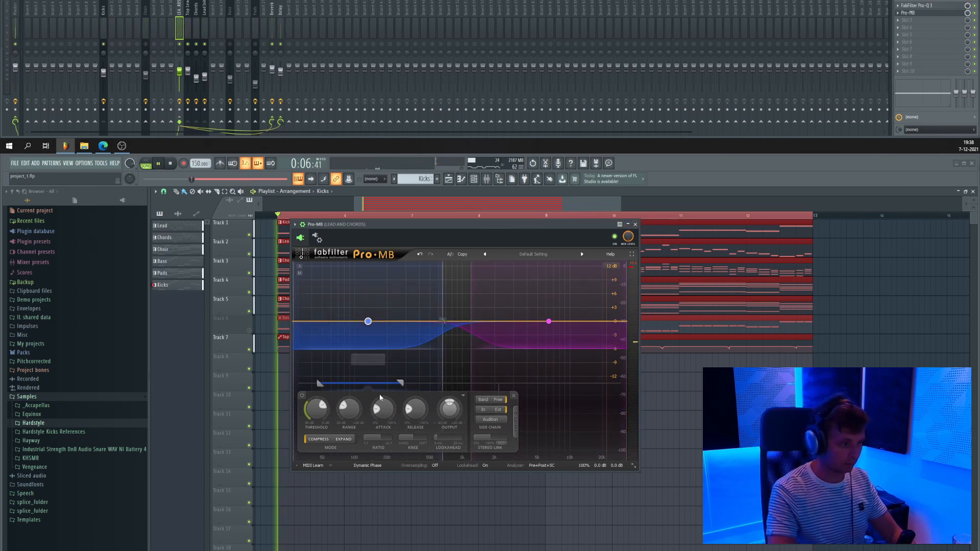
Shorten the low band's attack, set its release to 12.1%, and shift its side chain range up to just below 607 Hz.
key(space)
drag(380, 409, 413, 411)
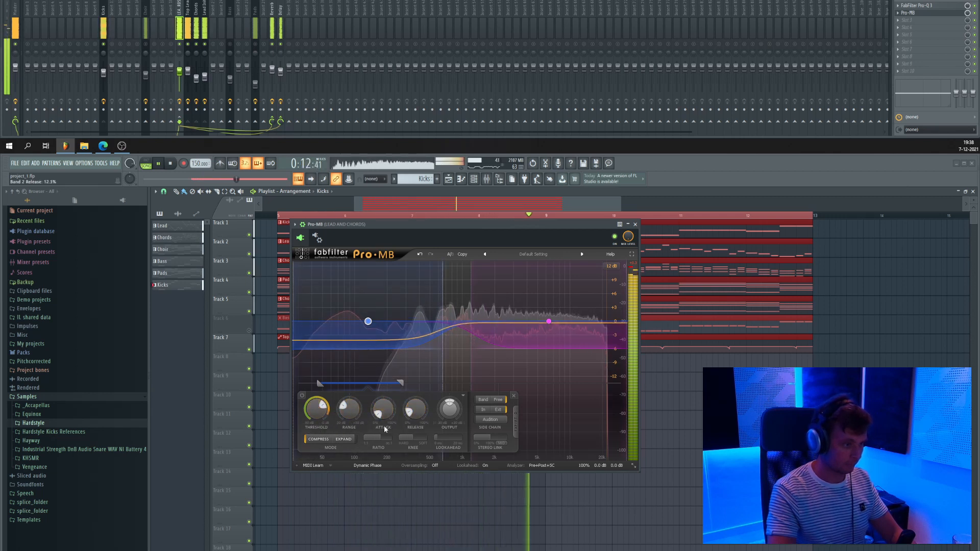
drag(379, 389, 387, 385)
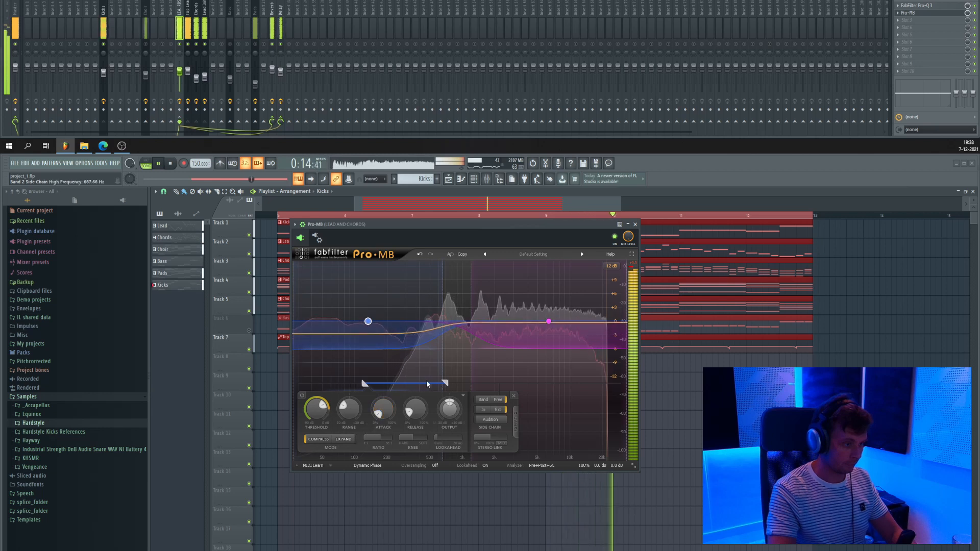
drag(452, 387, 418, 384)
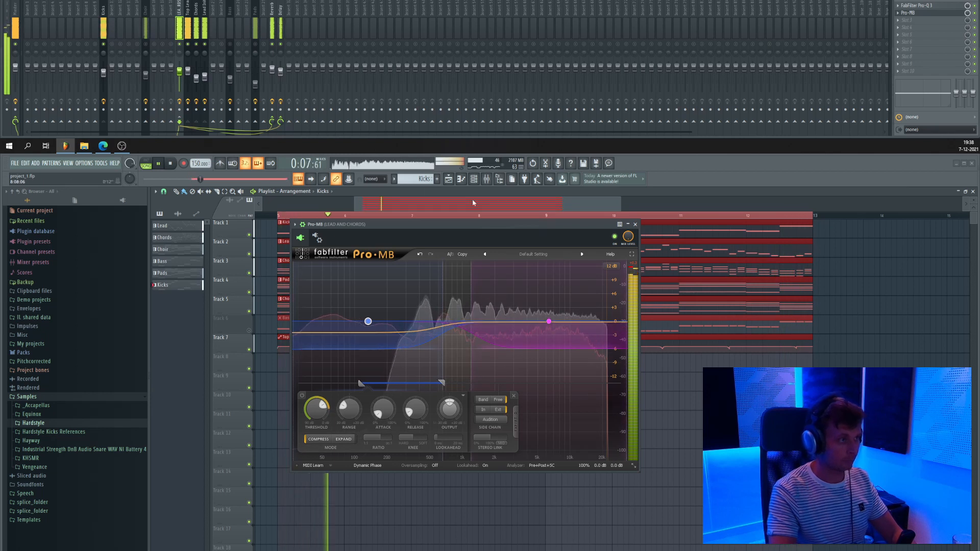
key(space)
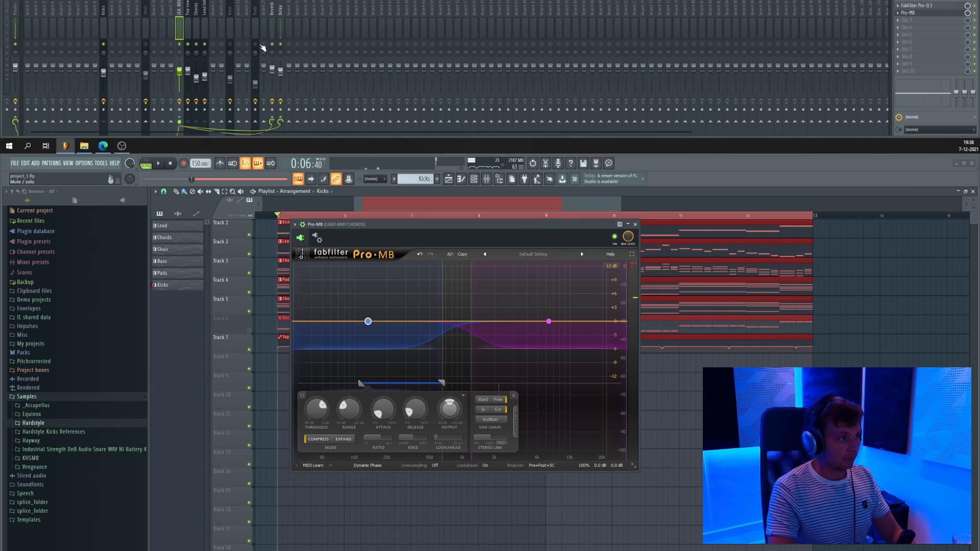
Unmute the Pads mixer track and close the Pro-MB window.
key(space)
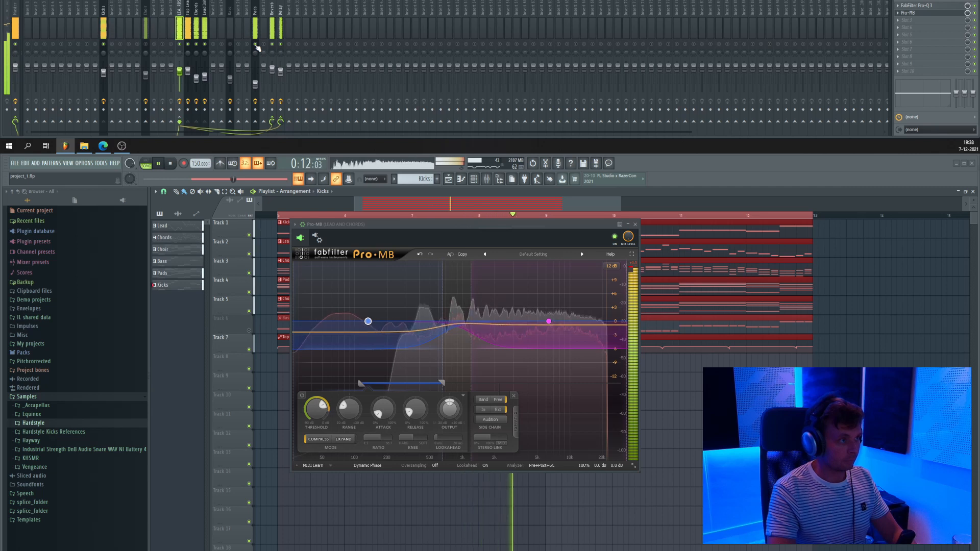
click(258, 43)
key(space)
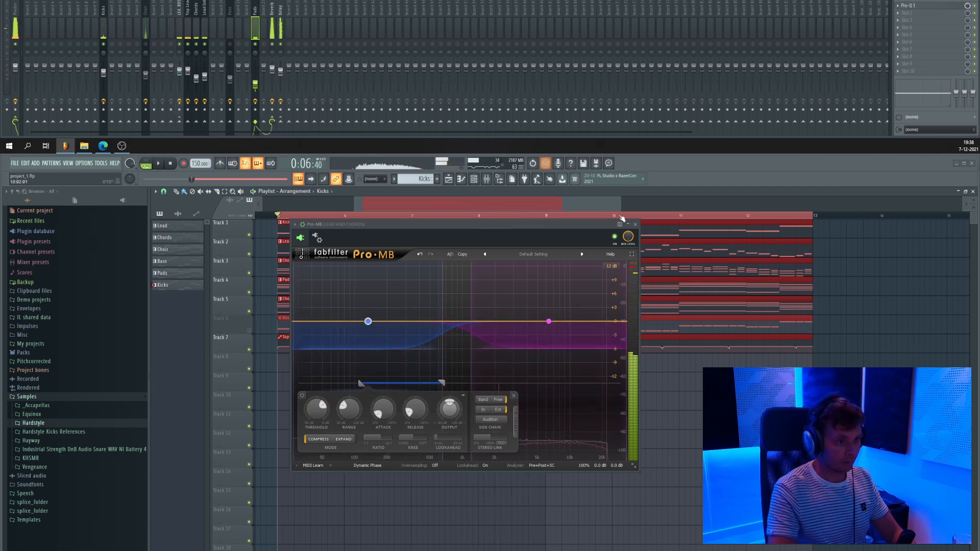
click(635, 225)
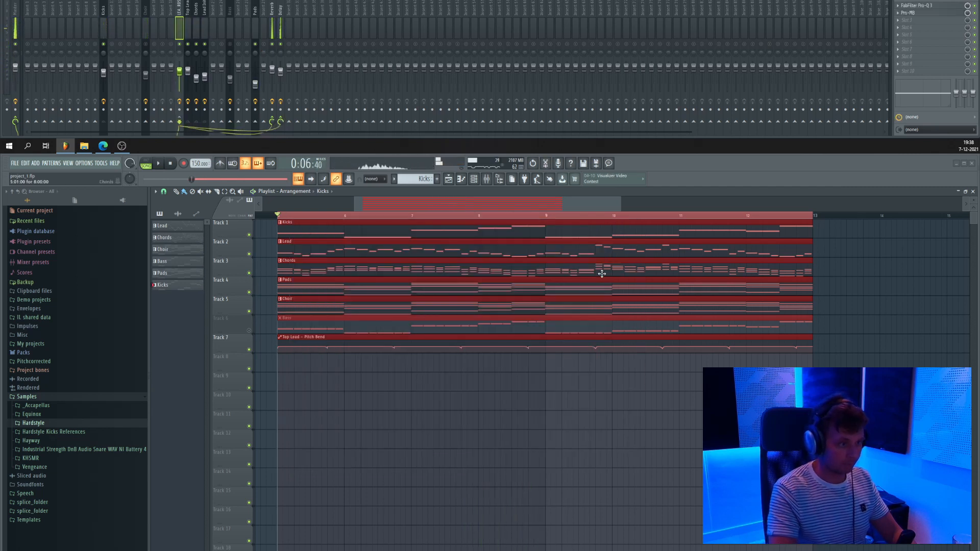
Open the Pads clip in the piano roll and raise the Pads mixer track's volume to 37% during playback.
double_click(299, 282)
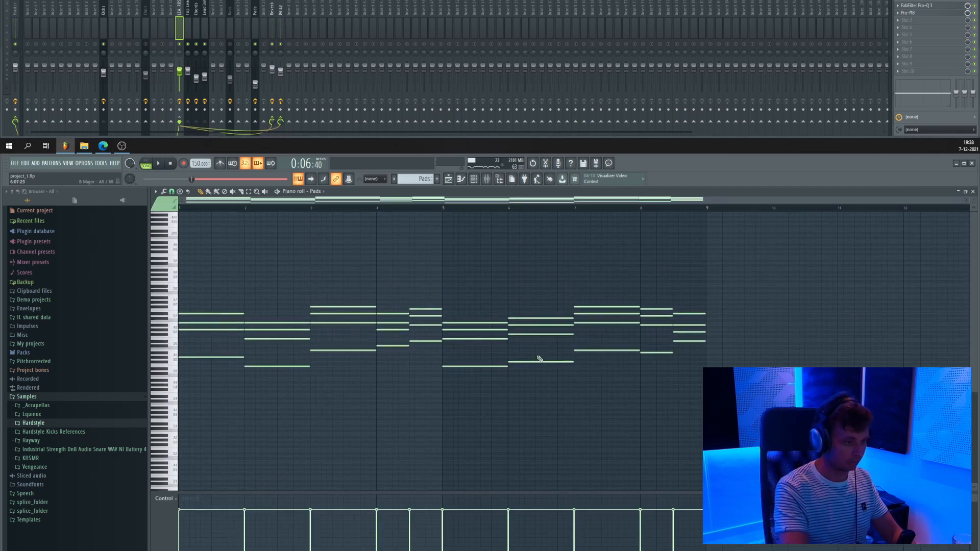
key(space)
scroll(537, 358, up, 1)
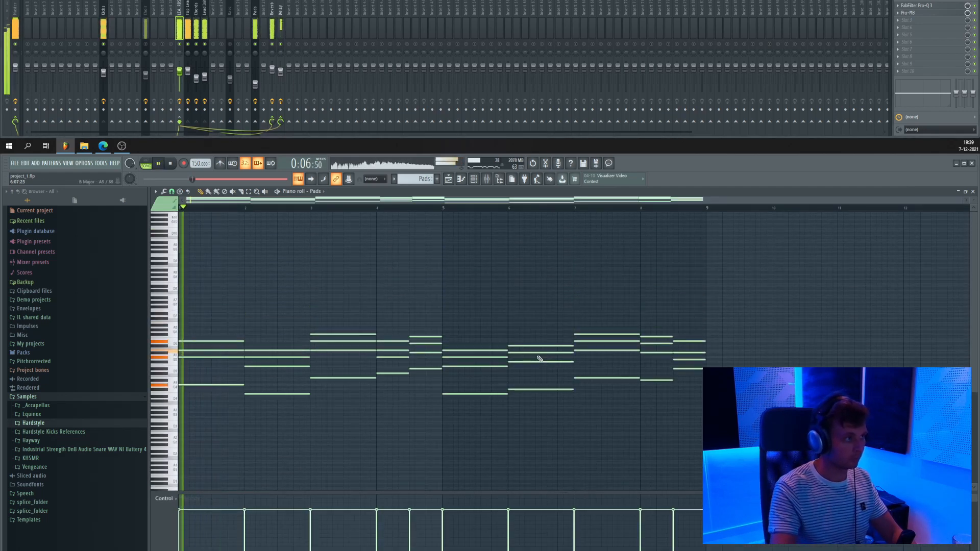
scroll(536, 359, up, 2)
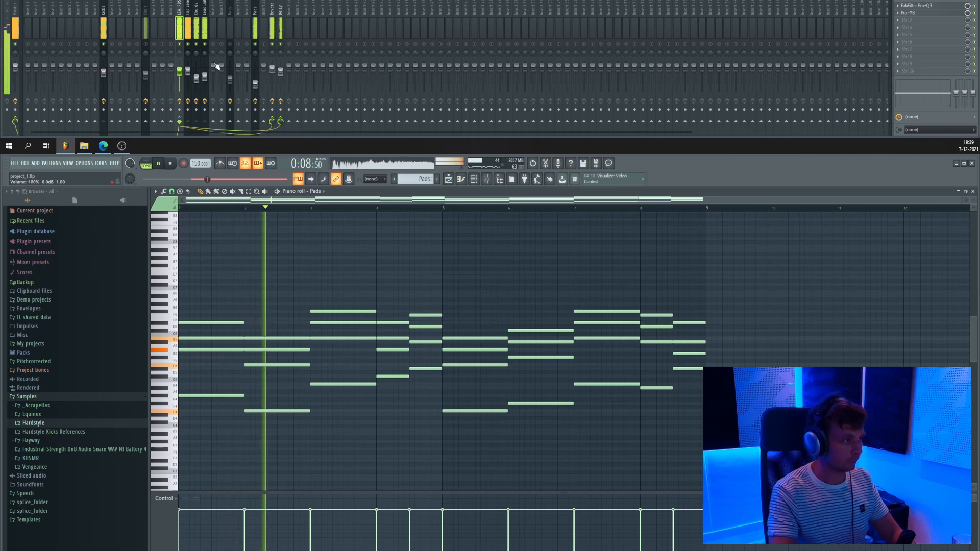
click(256, 28)
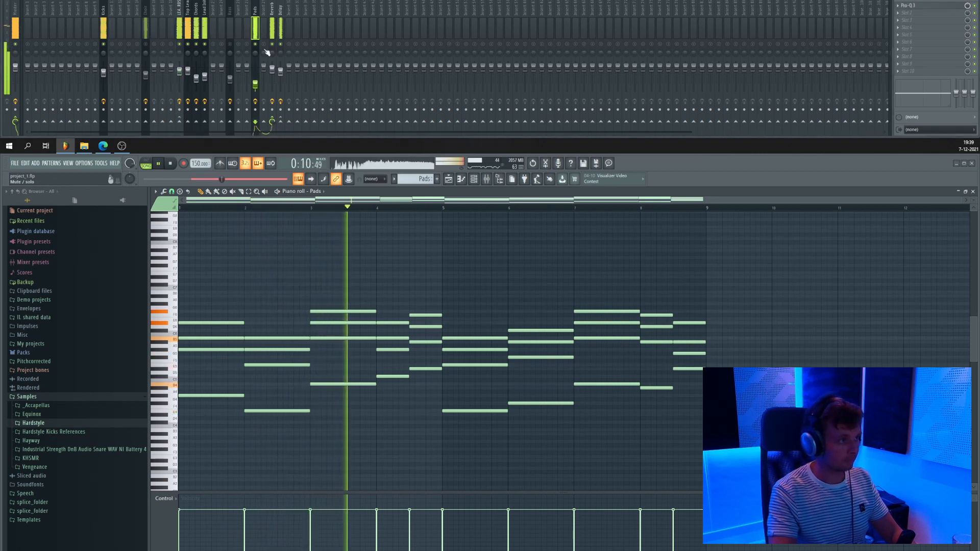
drag(256, 84, 255, 81)
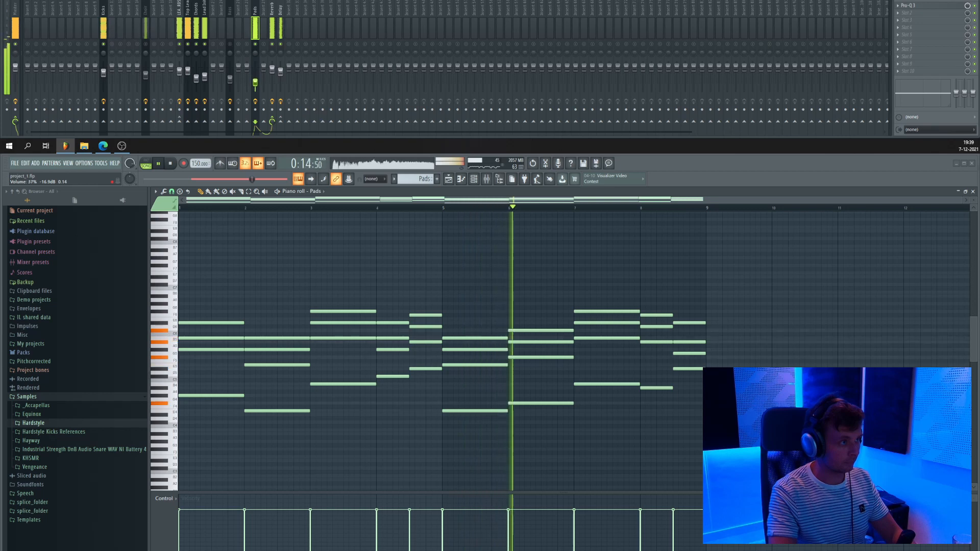
In the Pads track's Pro-Q 3, raise the high shelf slightly above 0 dB and set the bell near 2.5 kHz to +3 dB.
click(933, 4)
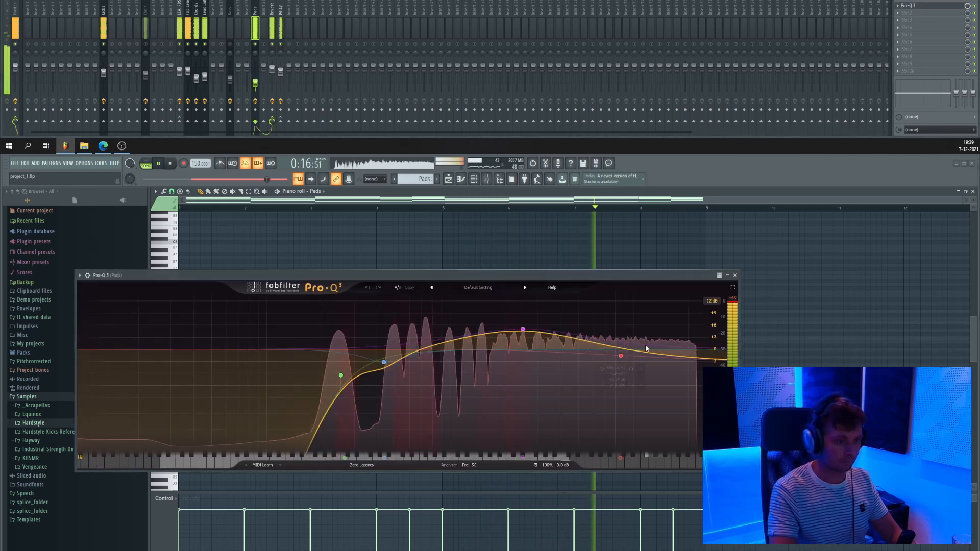
drag(622, 356, 623, 344)
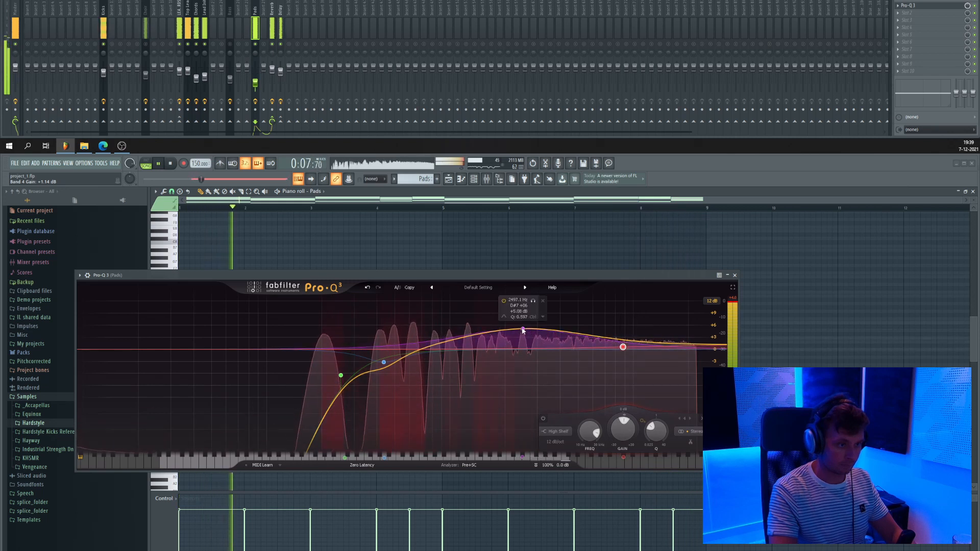
drag(523, 330, 522, 337)
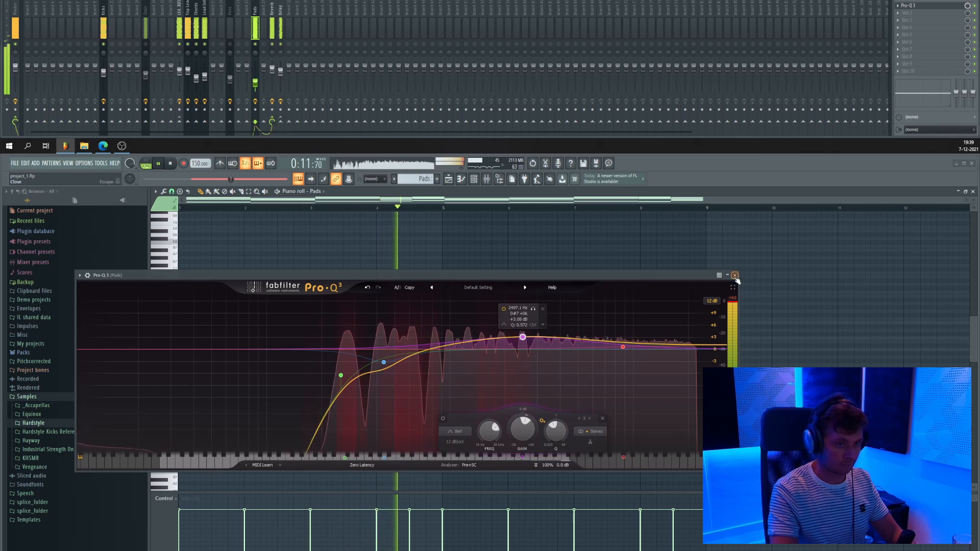
click(735, 276)
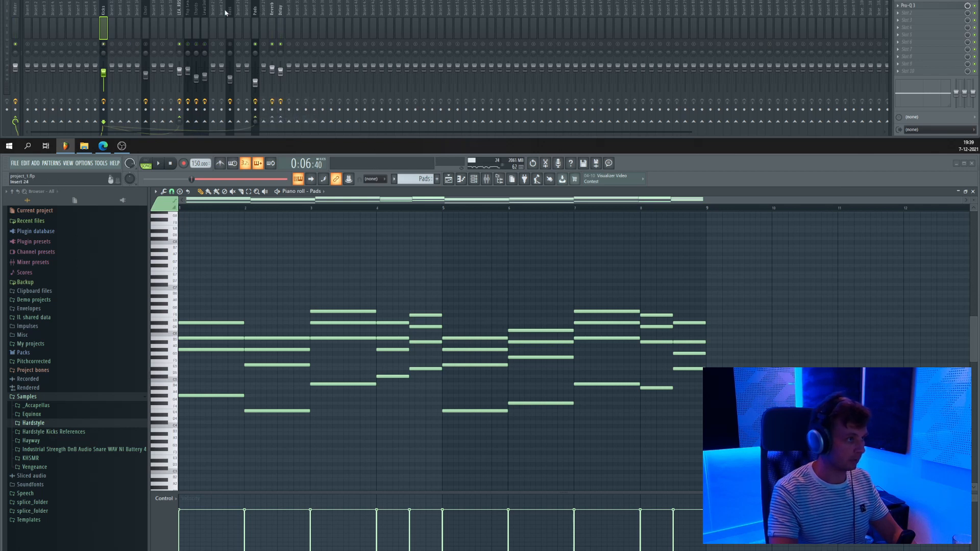
Add FabFilter Pro-MB to the second effect slot of the Pads mixer track and move its window clear of the notes.
click(255, 20)
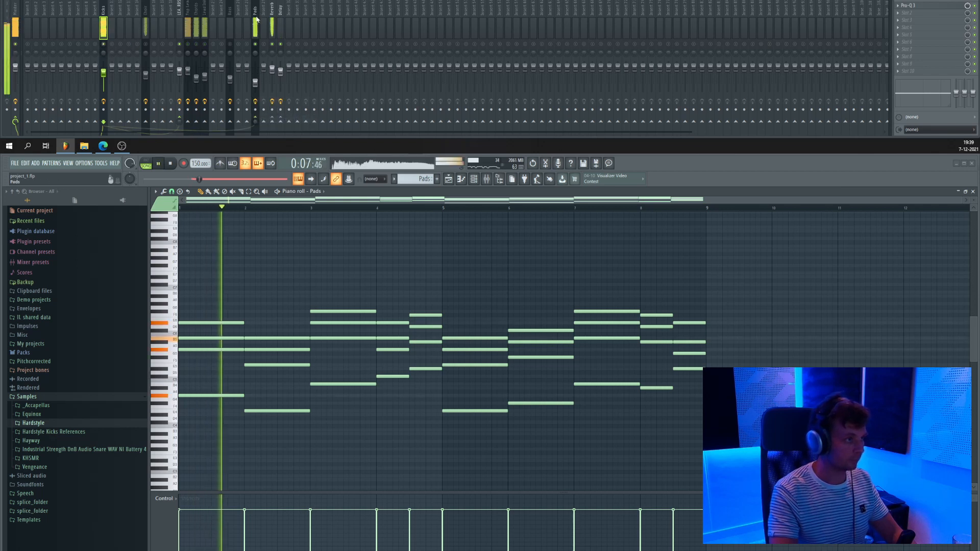
click(902, 5)
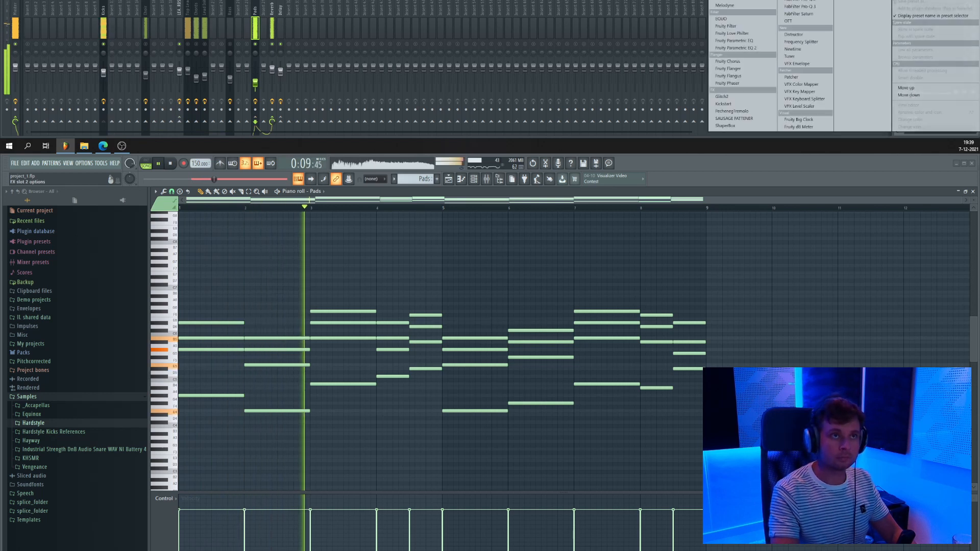
click(735, 2)
text(pro)
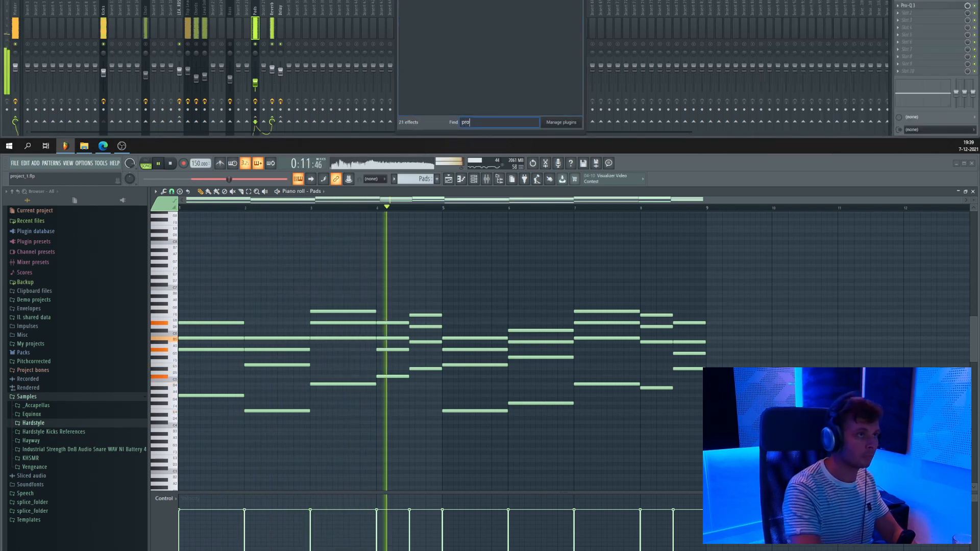
text(-mb)
key(Return)
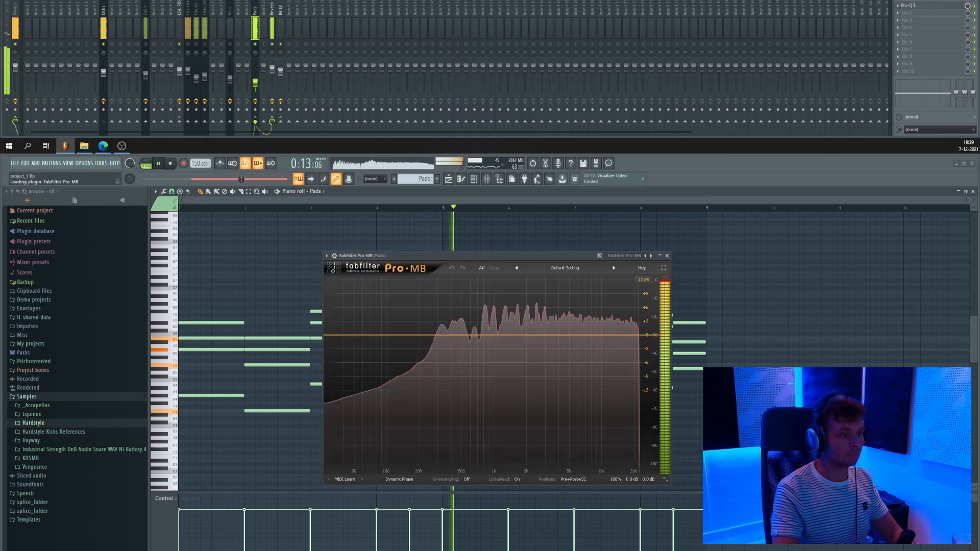
key(space)
drag(491, 255, 729, 387)
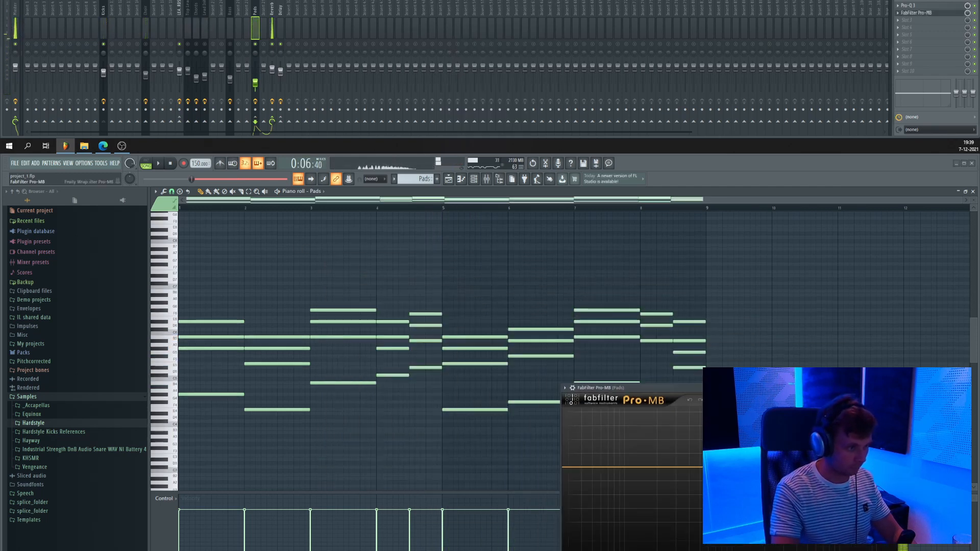
Play the Pads chord progression from bar 3 and examine its notes in the piano roll.
drag(974, 200, 973, 194)
scroll(423, 367, up, 1)
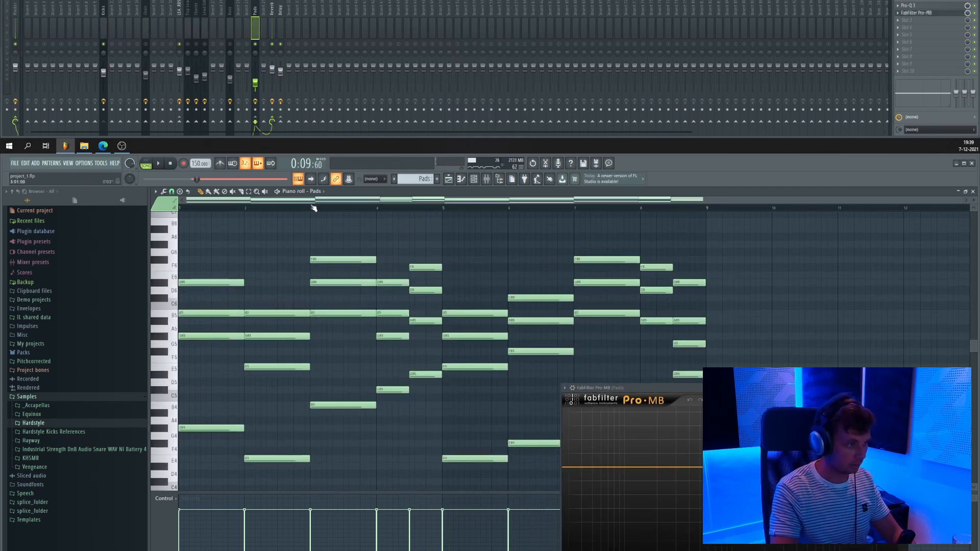
key(space)
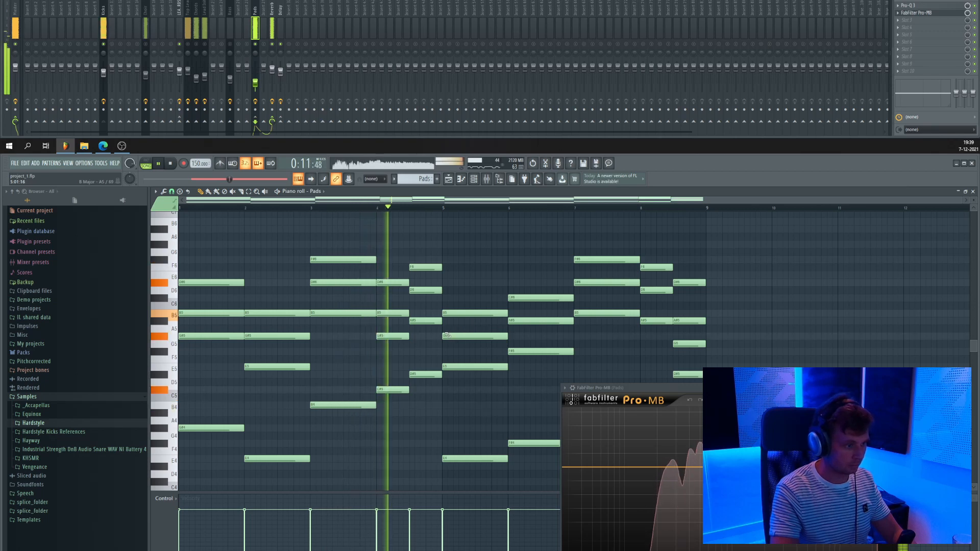
key(space)
drag(448, 336, 415, 280)
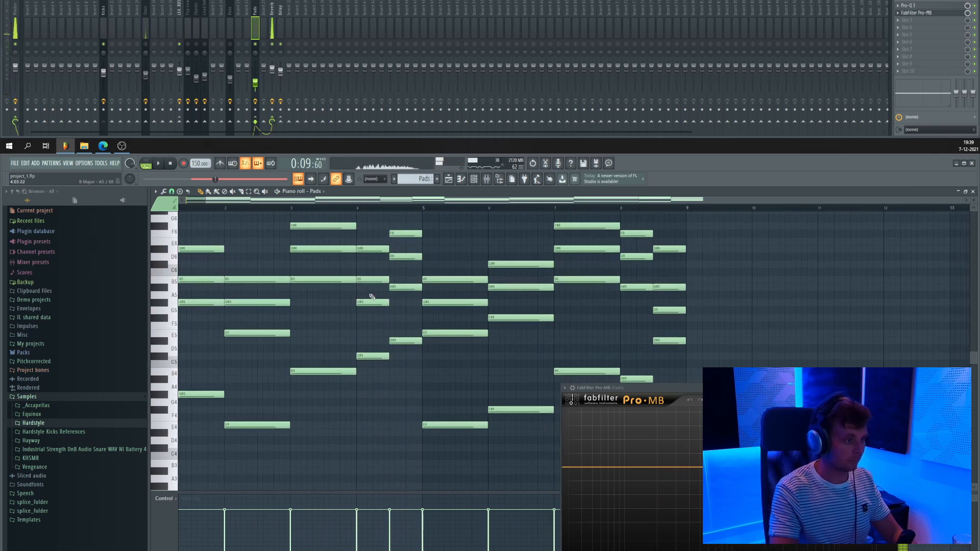
click(474, 179)
middle_click(379, 265)
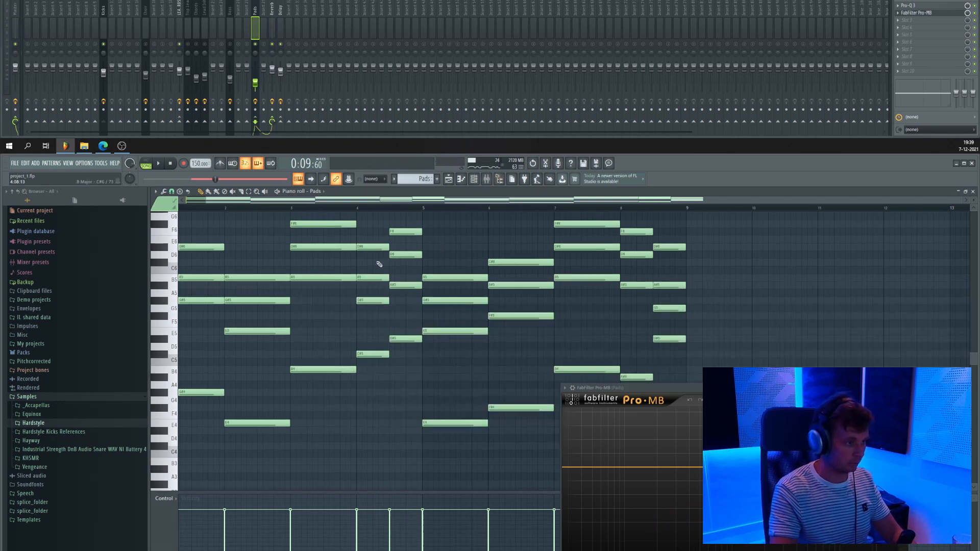
Open the Bass pattern from the playlist and examine its notes around bar 4.
click(449, 180)
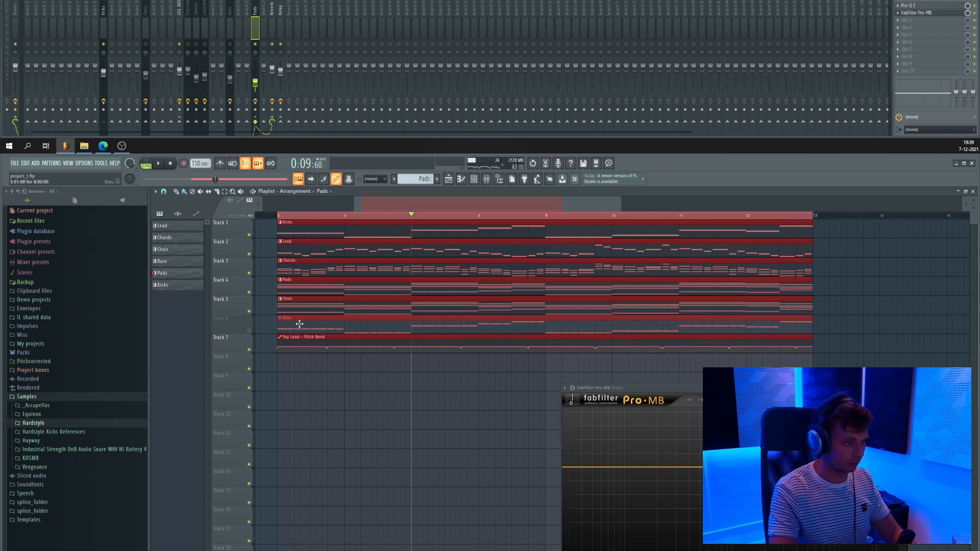
double_click(499, 320)
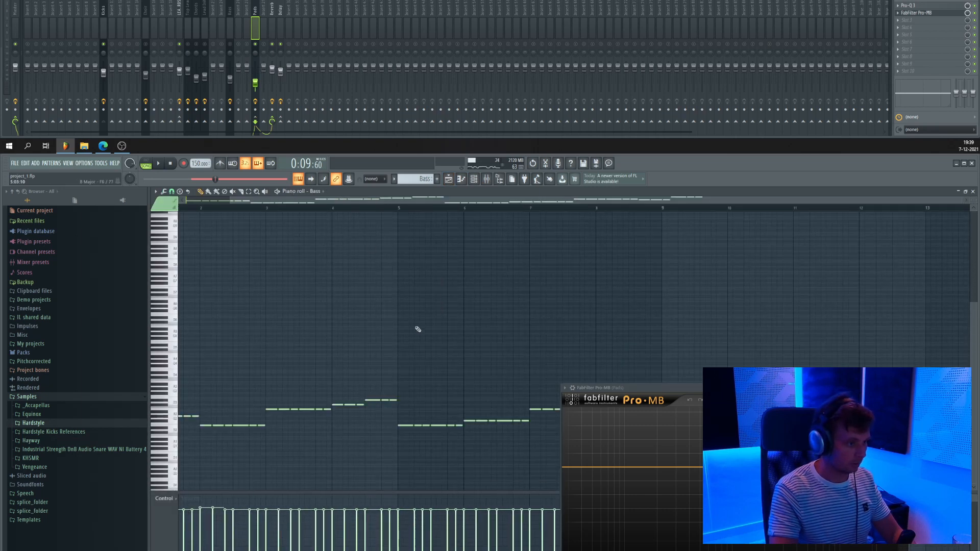
drag(438, 267, 456, 266)
scroll(383, 396, up, 3)
scroll(392, 404, up, 4)
drag(407, 400, 414, 316)
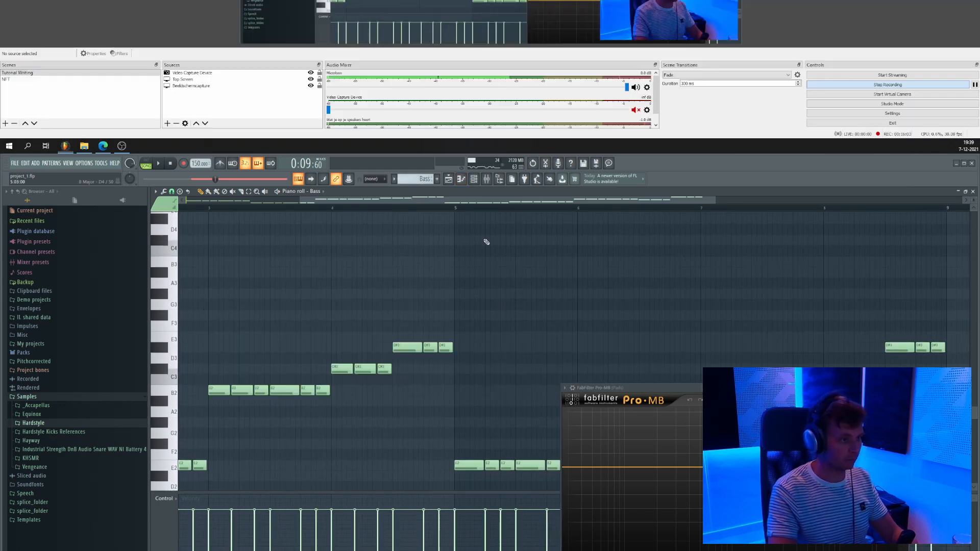
Look at the Kicks channel in the piano roll, and reopen the Pads pattern from the playlist.
click(319, 191)
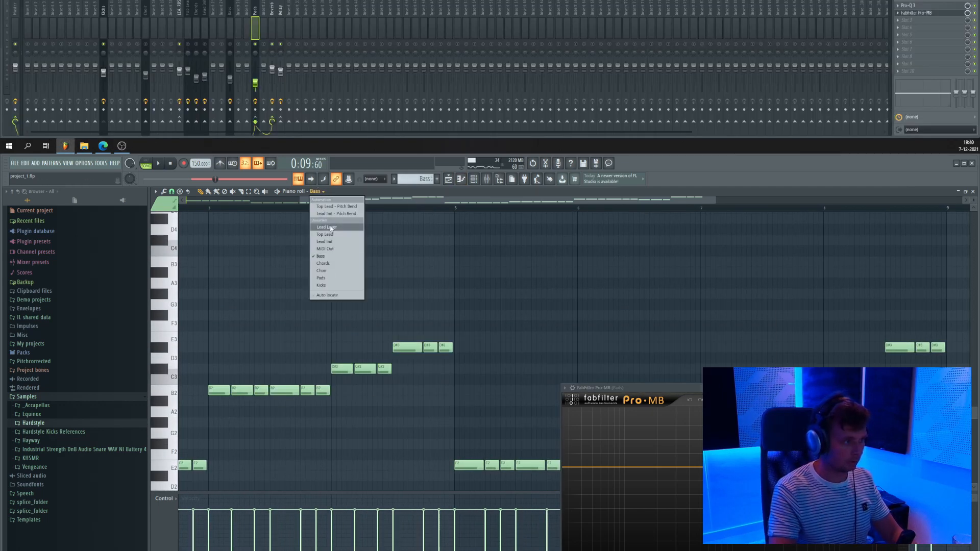
click(331, 285)
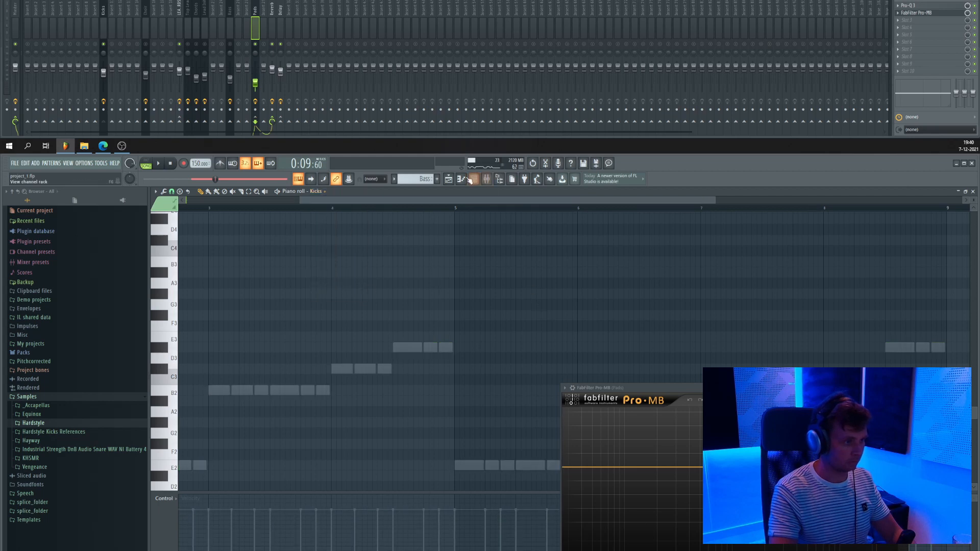
click(449, 181)
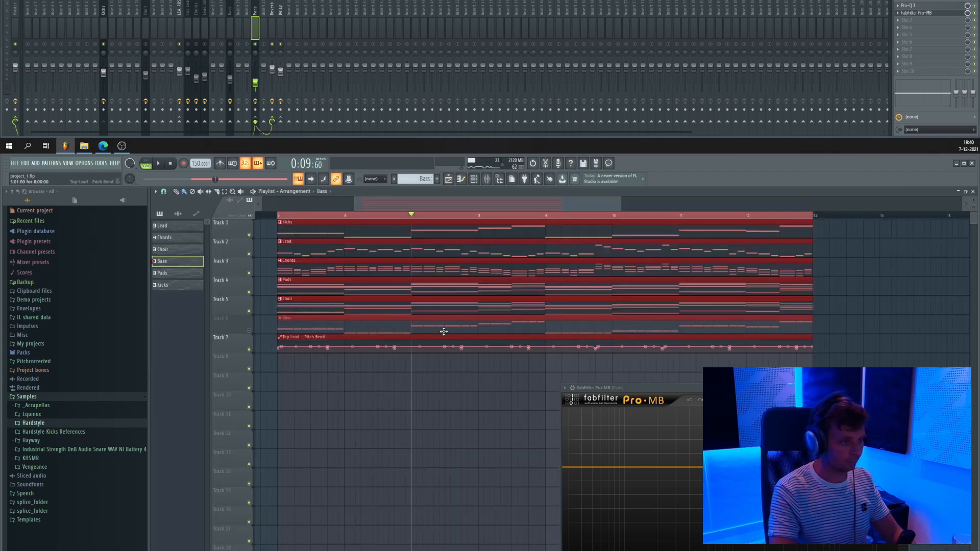
double_click(443, 286)
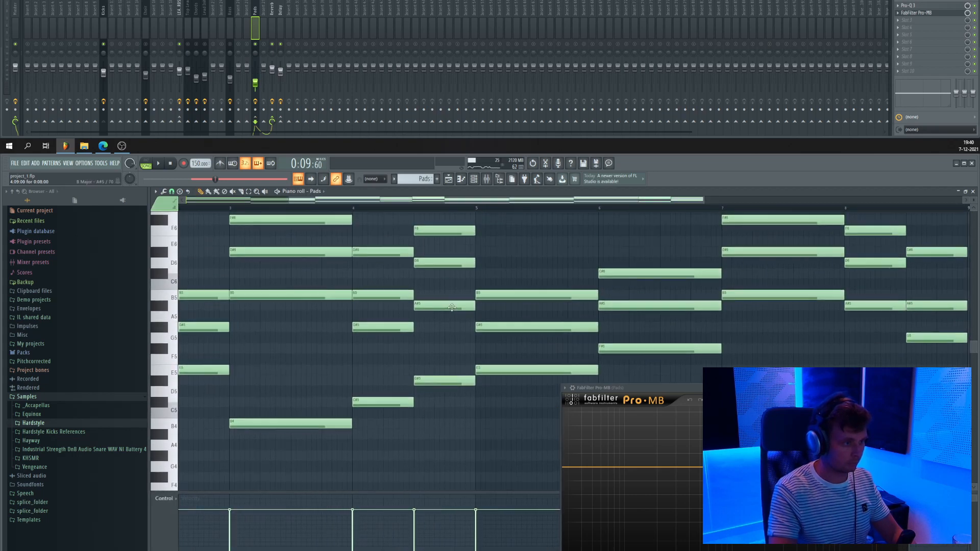
In the second half of bar 4, delete the F6, D6 and A#5 pad notes and copy the D#5 note up an octave.
key(space)
key(space)
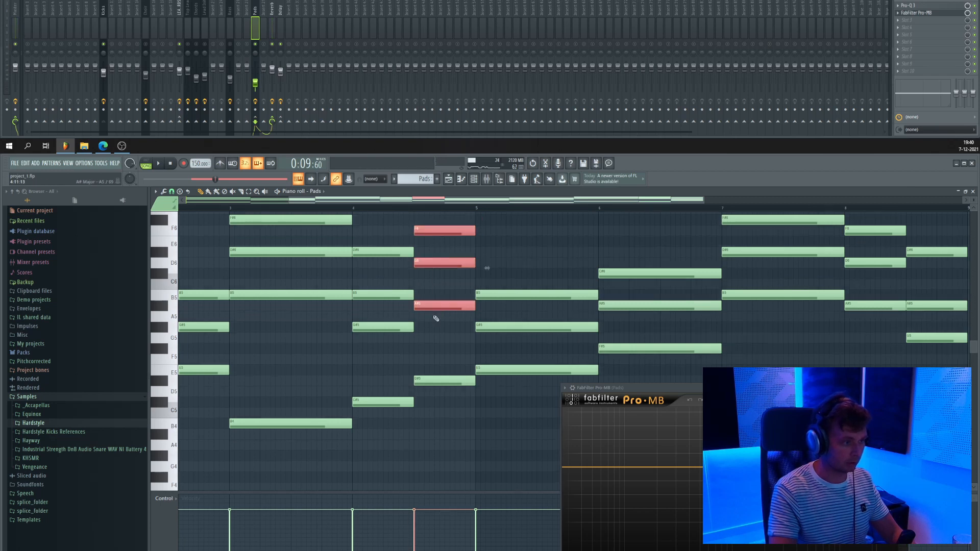
drag(389, 353, 416, 366)
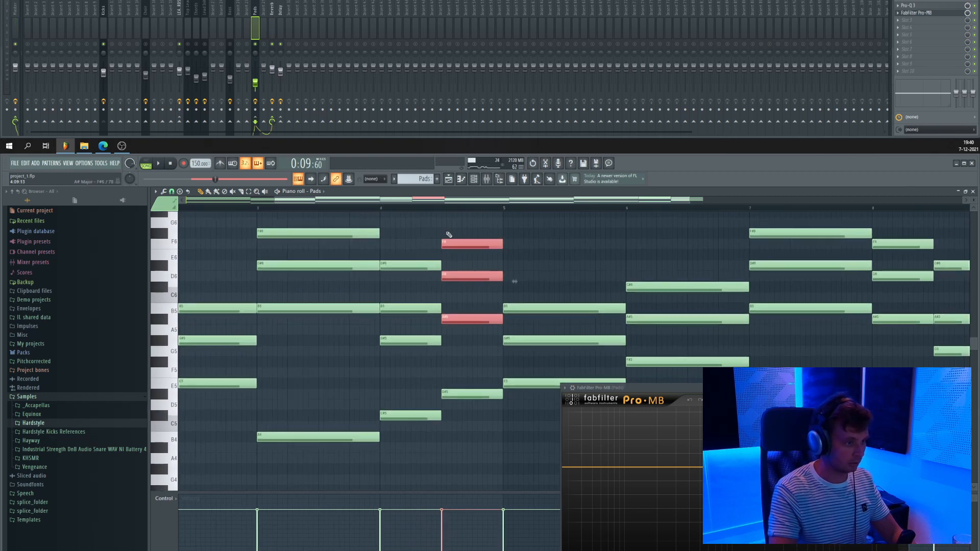
click(450, 398)
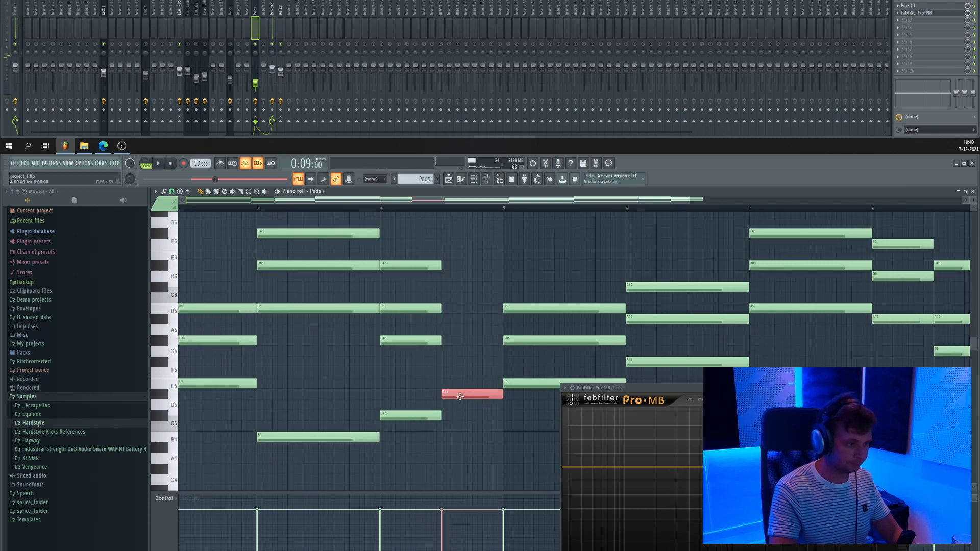
key(ctrl+c)
key(ctrl+v)
key(ctrl+Up)
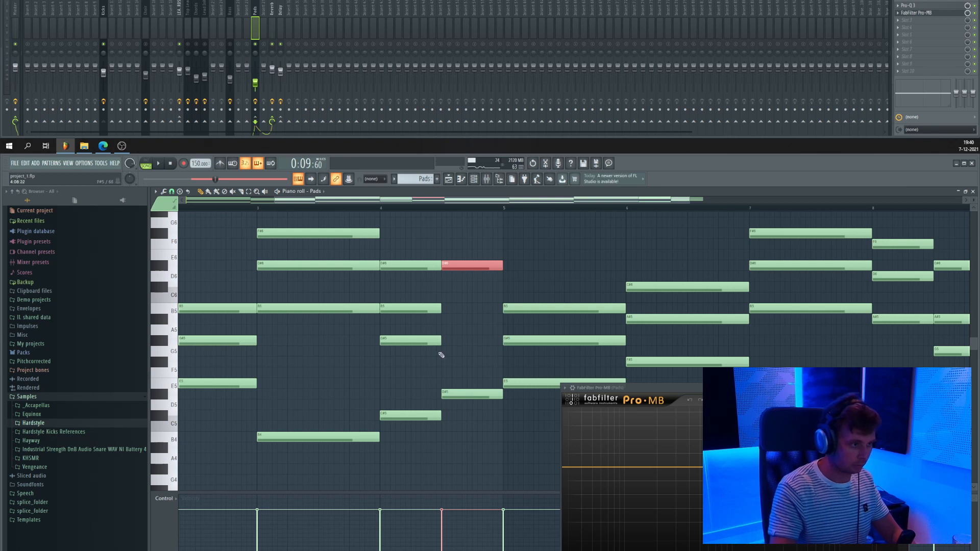
Add F#6 and A#6 above the D#6 note in the second half of bar 4 and audition the chord.
drag(454, 353, 423, 355)
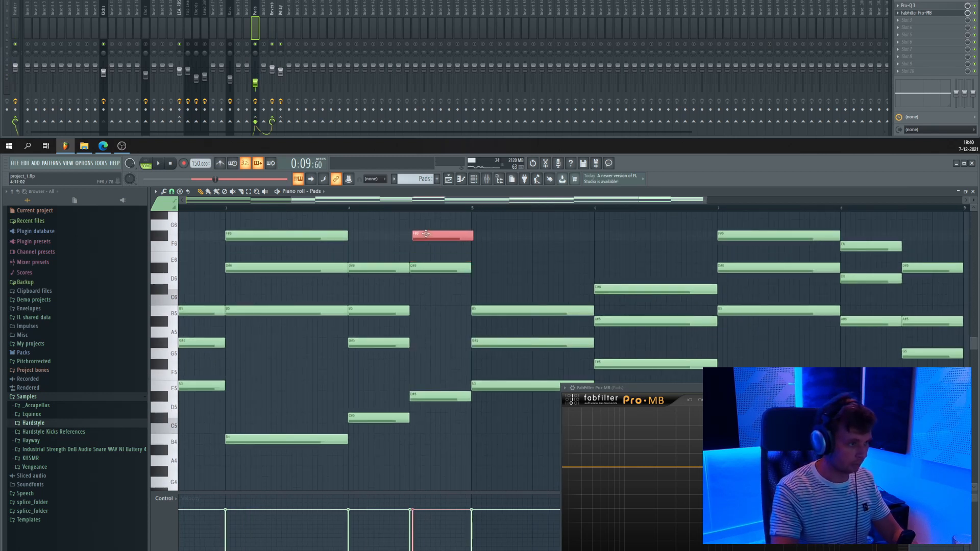
scroll(431, 266, up, 3)
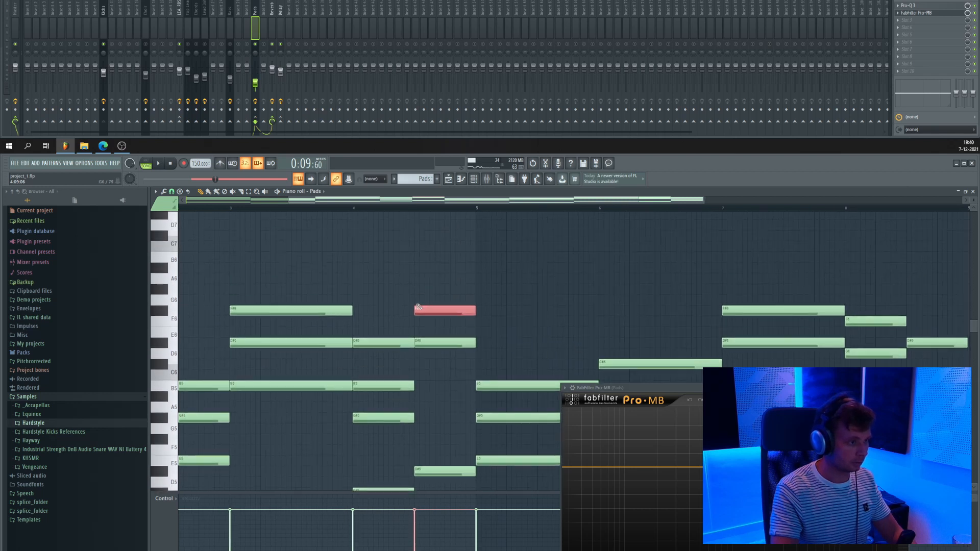
click(417, 269)
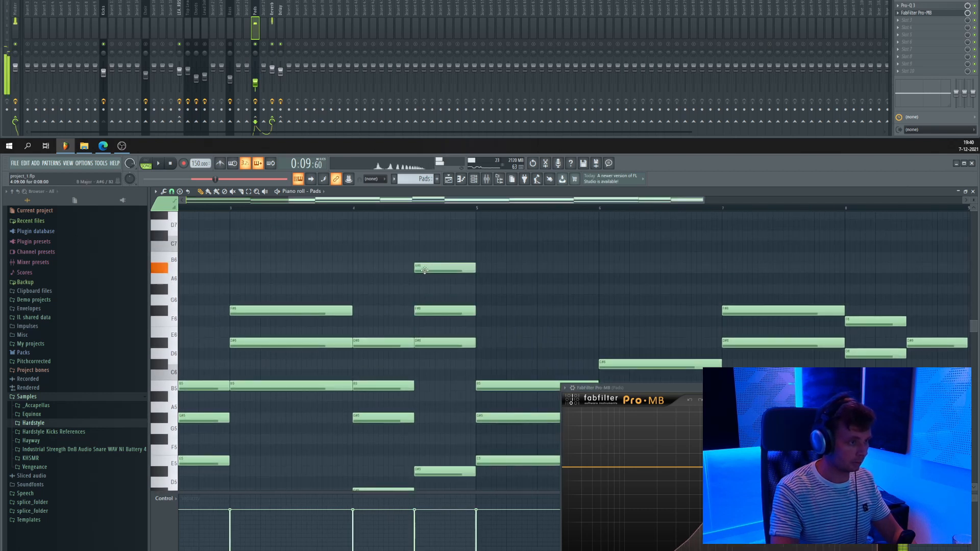
alt+right_click(433, 277)
alt+right_click(433, 278)
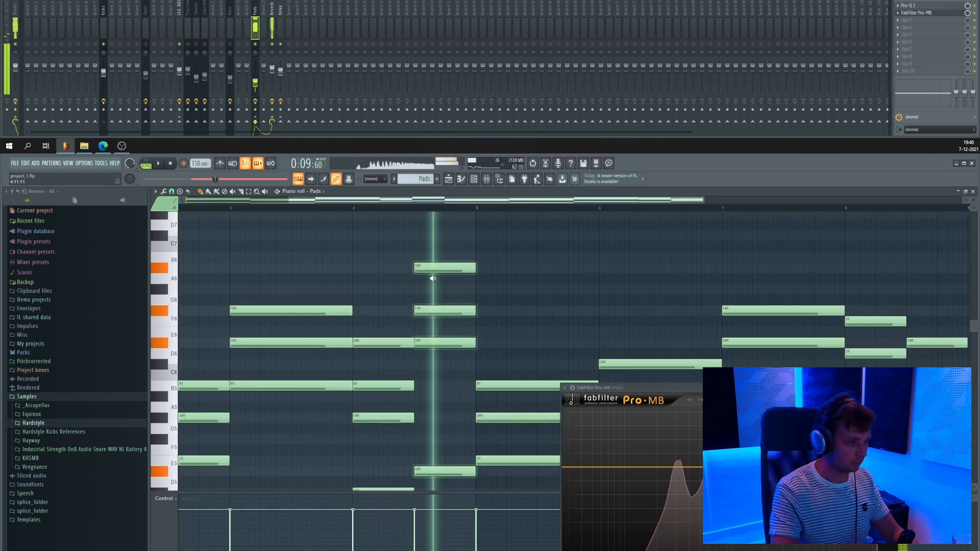
Try raising the chord's F#6 note to G6 and audition the major variant.
drag(428, 311, 428, 300)
alt+right_click(429, 306)
alt+right_click(430, 307)
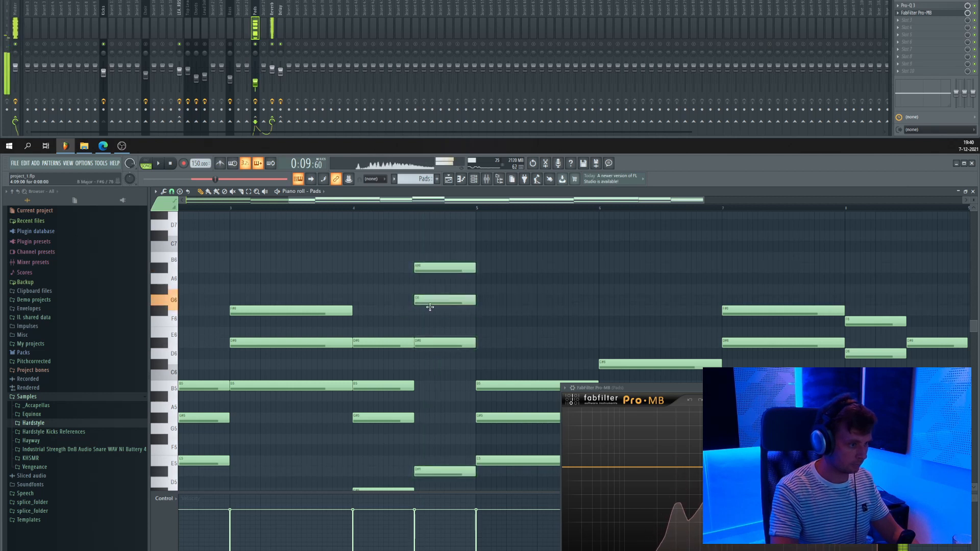
Rebuild the chord in the first half of bar 4 with C#6, E6 and G#6 above the C#5 note, and play it back.
scroll(401, 435, down, 2)
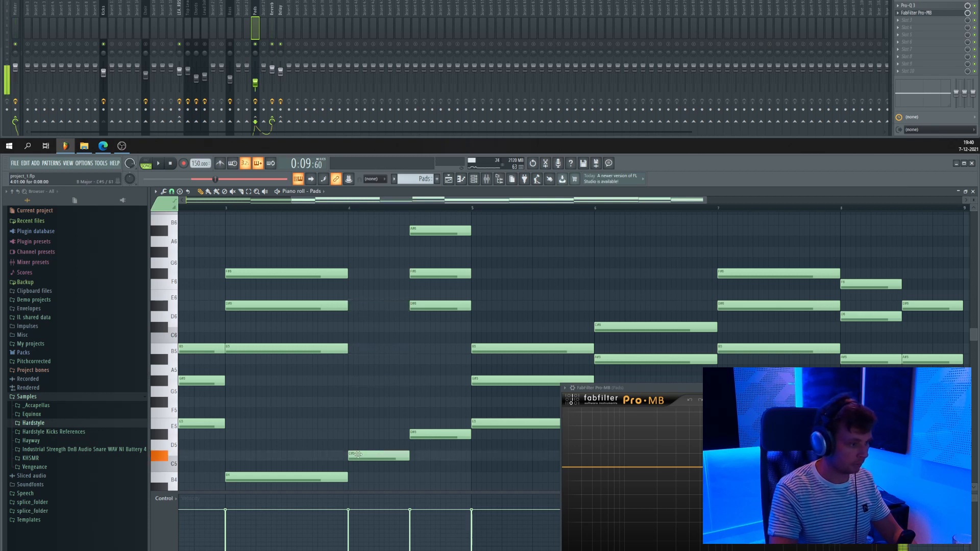
drag(358, 454, 366, 359)
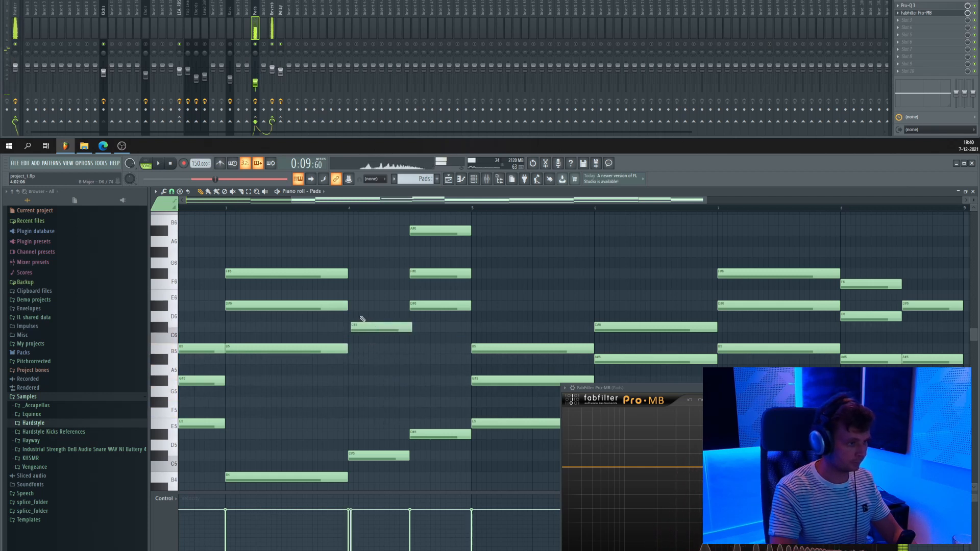
drag(361, 322, 359, 324)
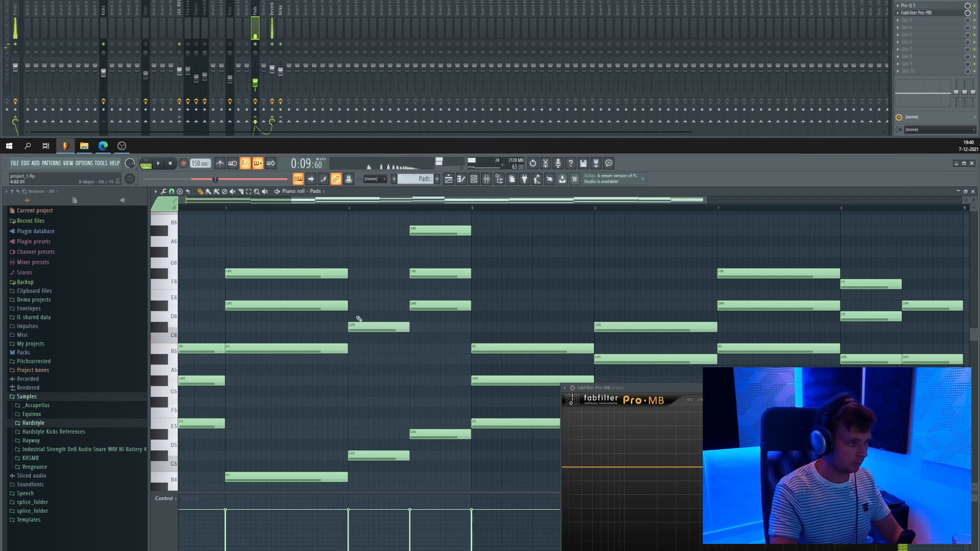
click(364, 294)
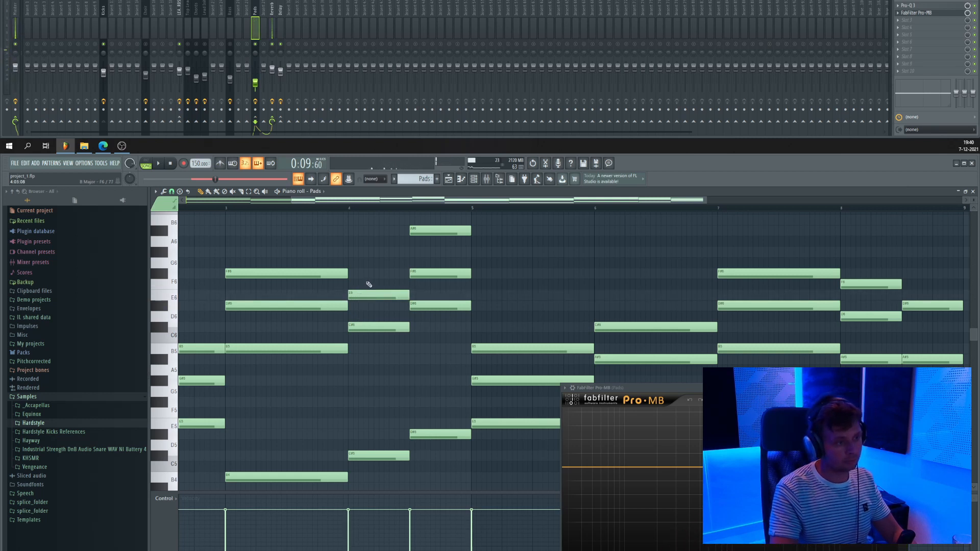
click(357, 252)
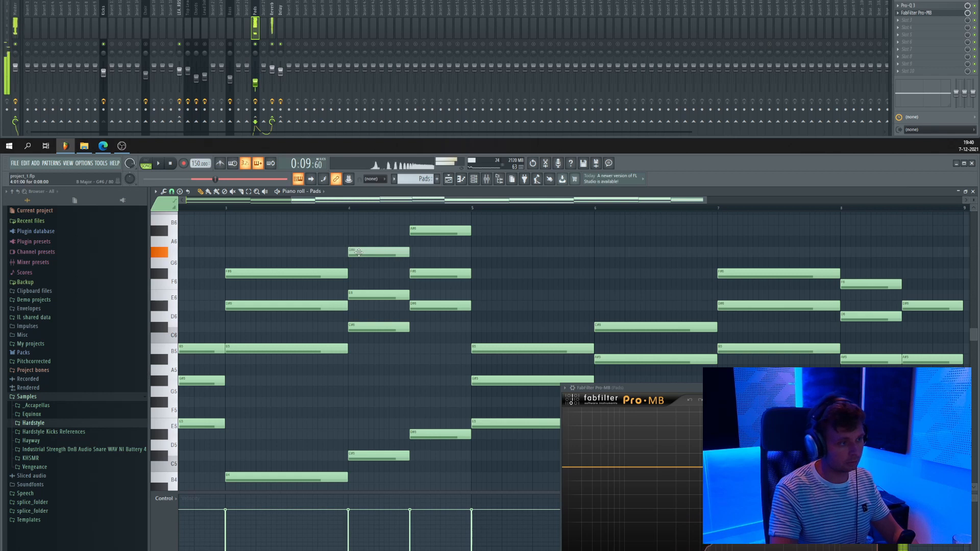
key(space)
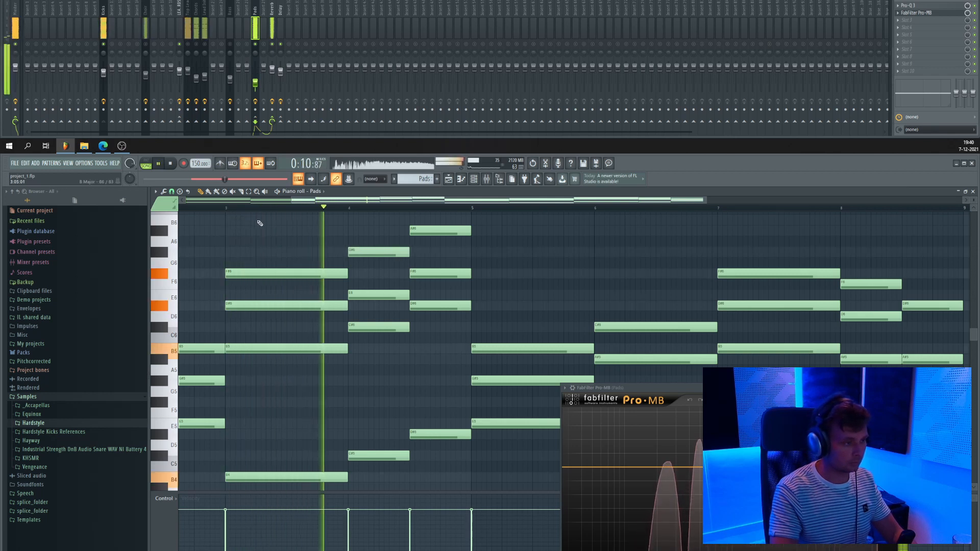
Lower the top G#6 and A#6 notes of the two bar 4 pad chords by one octave and play through the progression.
key(space)
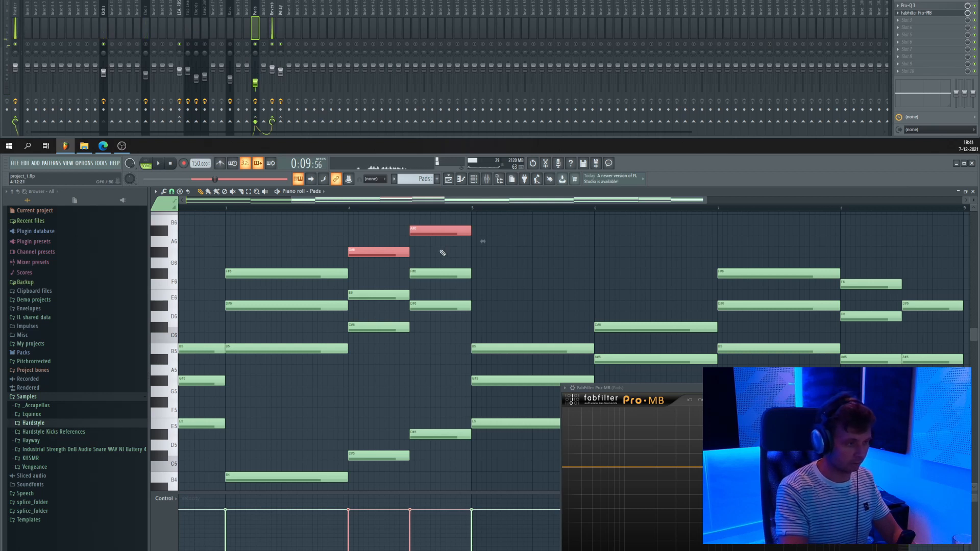
key(ctrl+Down)
key(space)
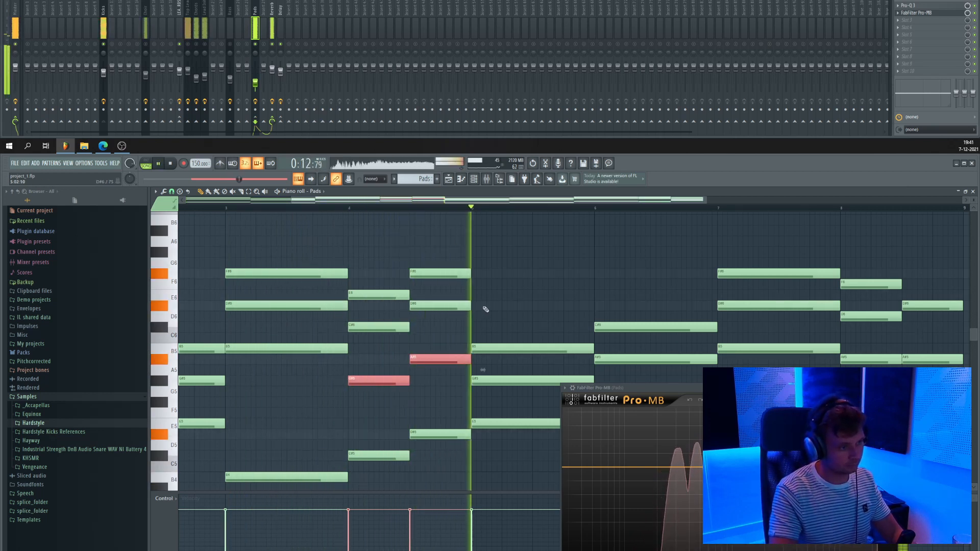
drag(480, 307, 363, 317)
scroll(529, 310, down, 3)
scroll(523, 308, down, 2)
drag(551, 302, 394, 275)
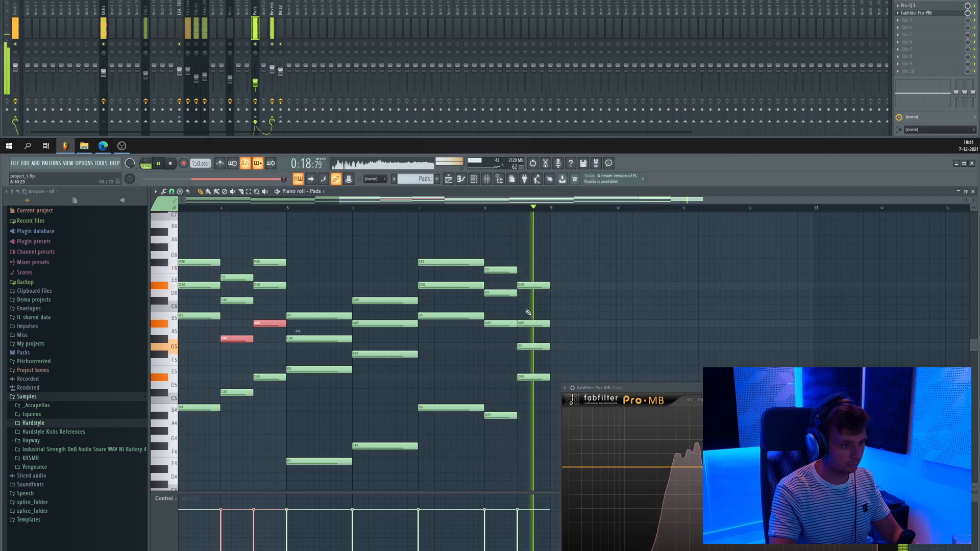
Stop playback and select all of the pad notes across bars 1 to 8.
key(space)
drag(508, 293, 663, 320)
key(ctrl+a)
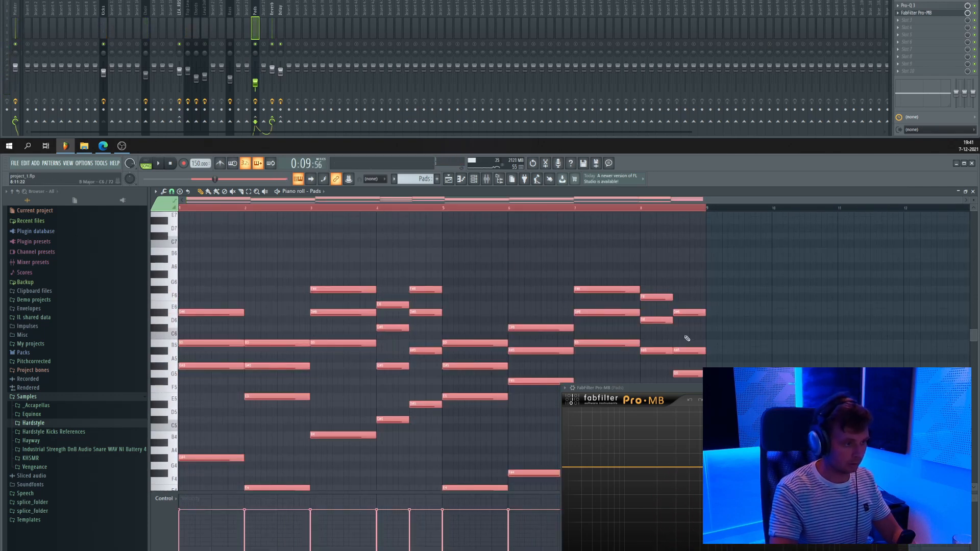
Assign Kicks to the stereo side chain input of the Pads track's Pro-MB in its processing settings and return to the plugin view.
drag(696, 387, 423, 301)
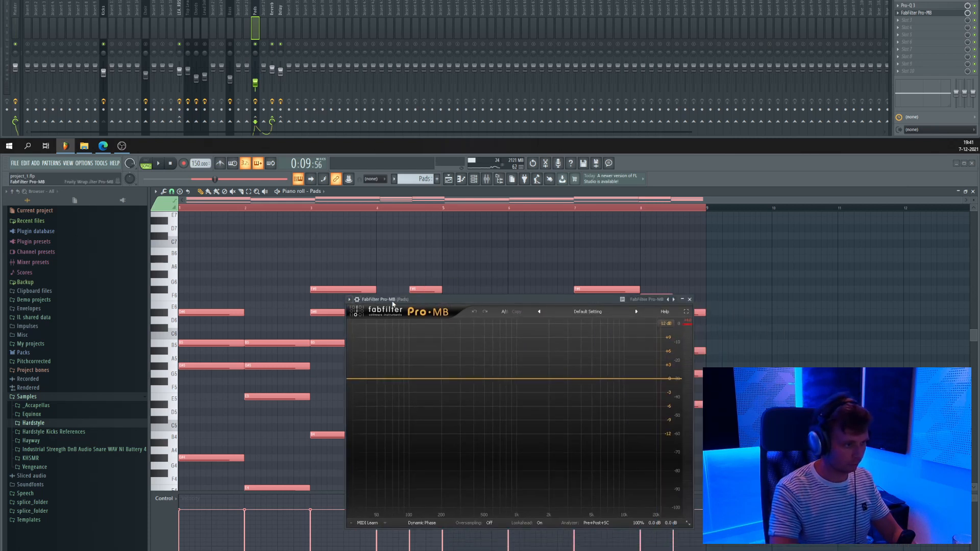
click(359, 300)
click(372, 313)
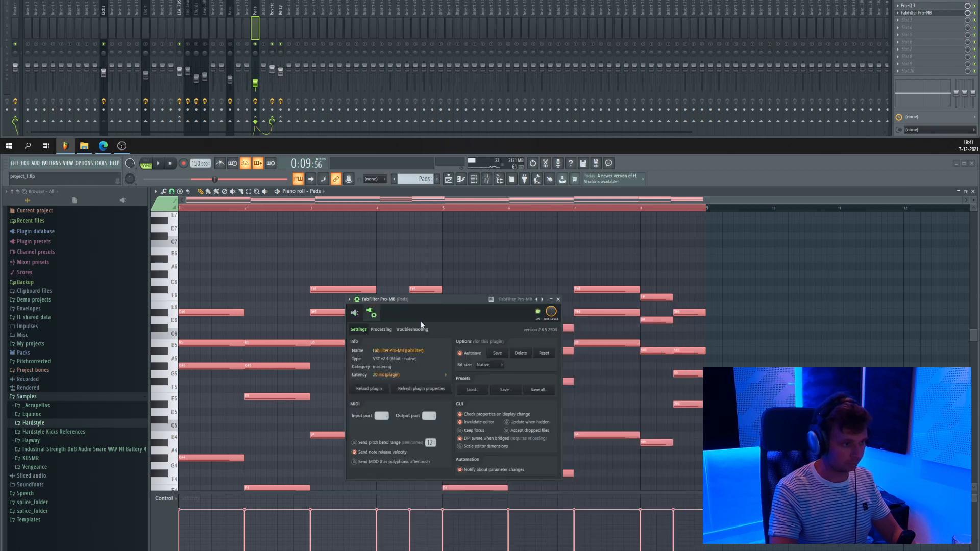
click(382, 329)
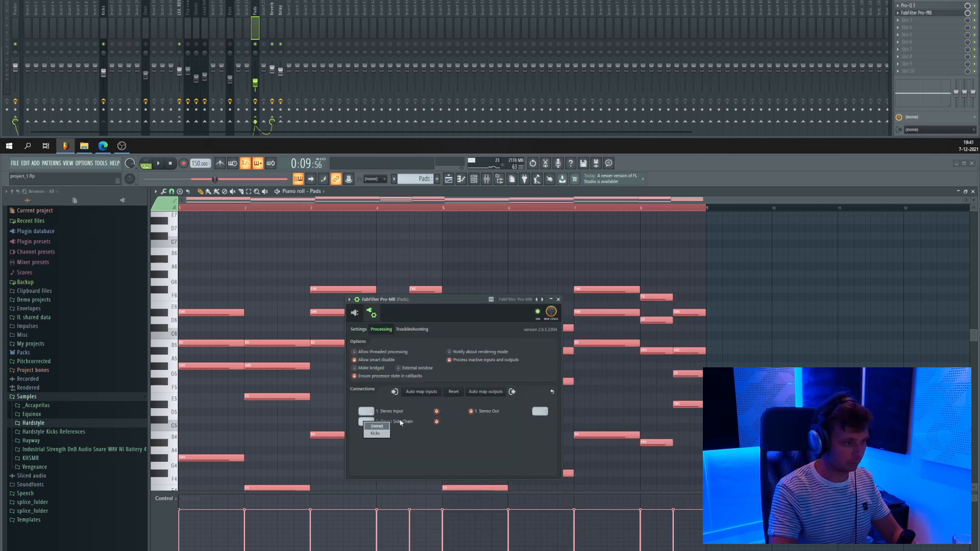
click(355, 313)
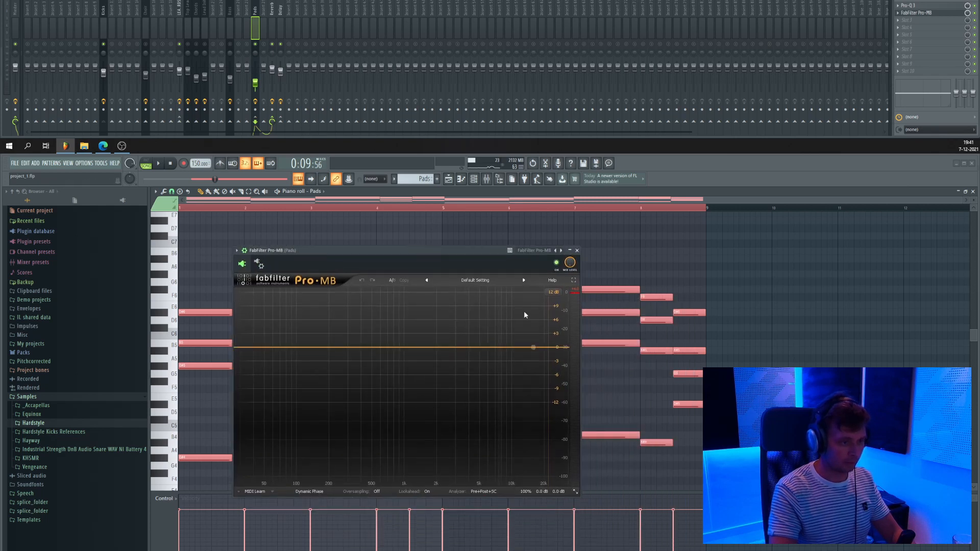
Add a Pro-MB band that extends down to the lowest frequencies and set its side chain to Free and Ext.
click(458, 348)
drag(427, 349, 234, 348)
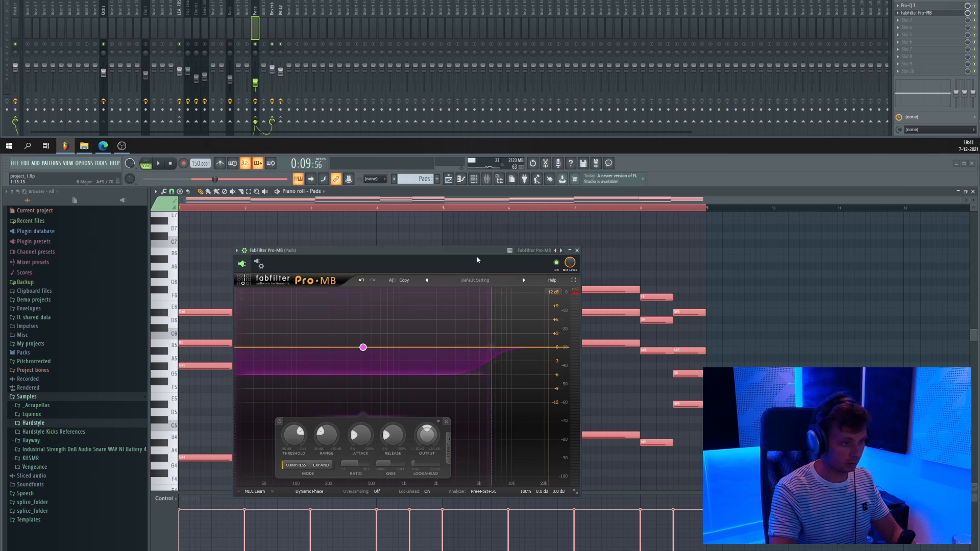
drag(476, 250, 522, 247)
click(495, 444)
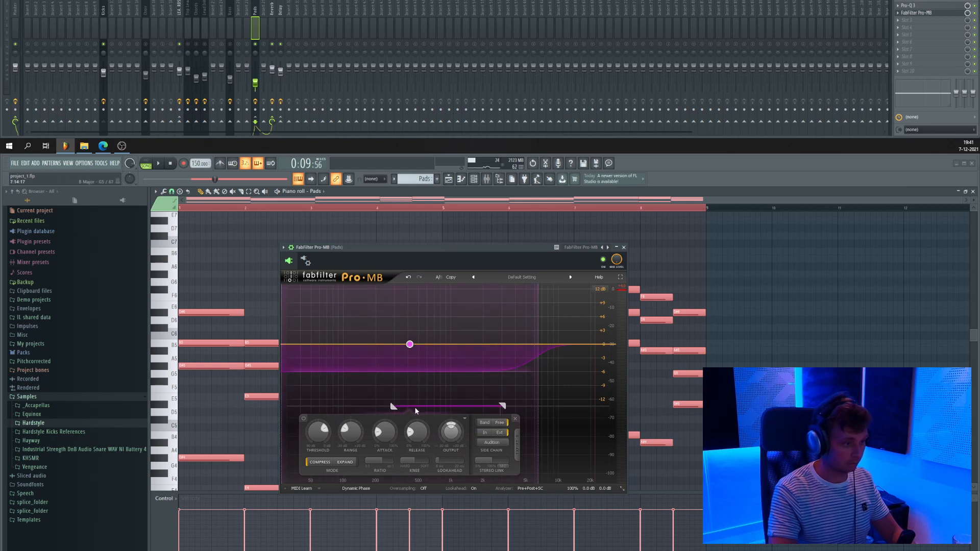
drag(428, 249, 561, 237)
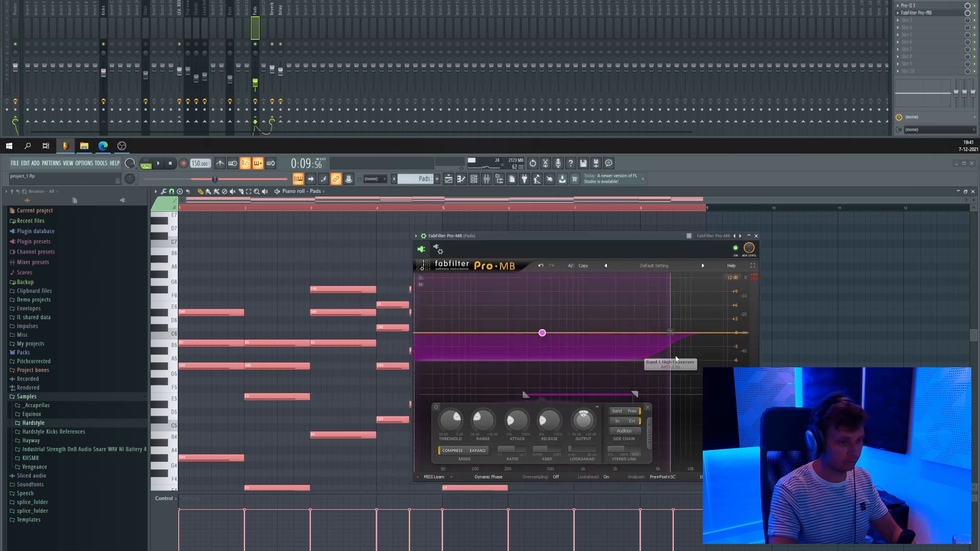
During playback, set the band's range to -6.75 dB and threshold to about -19.68 dB, tune attack and ratio, and shift the sidechain frequency range lower.
key(space)
drag(571, 360, 579, 367)
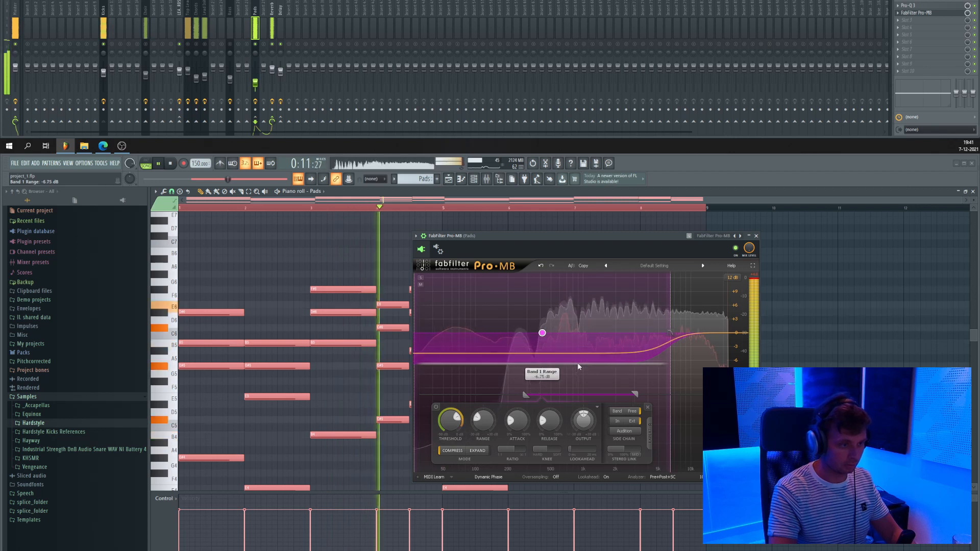
drag(452, 419, 452, 422)
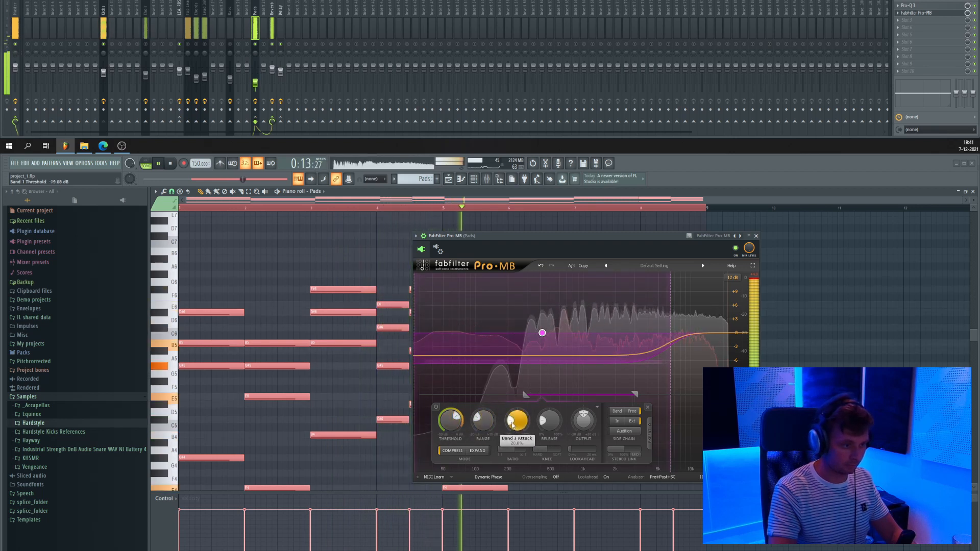
drag(544, 423, 524, 451)
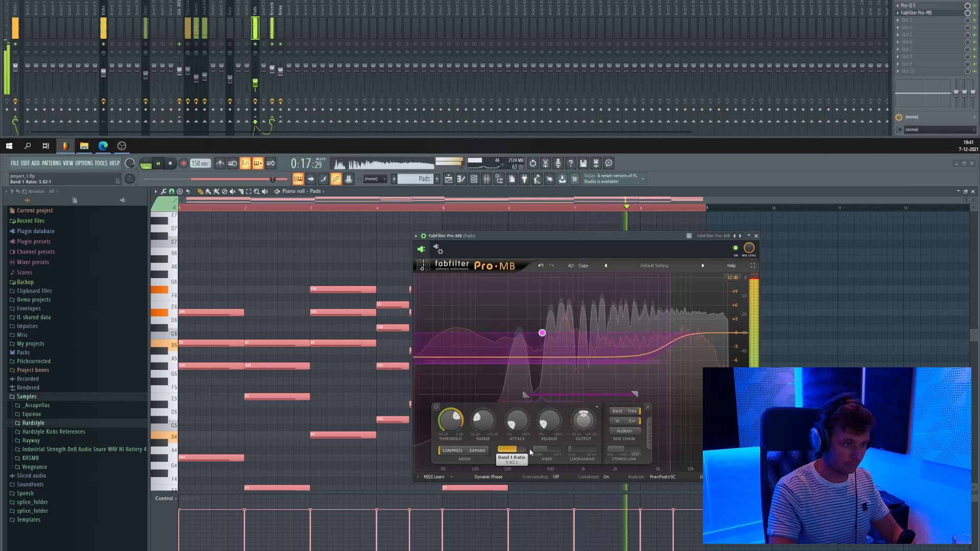
drag(548, 394, 504, 393)
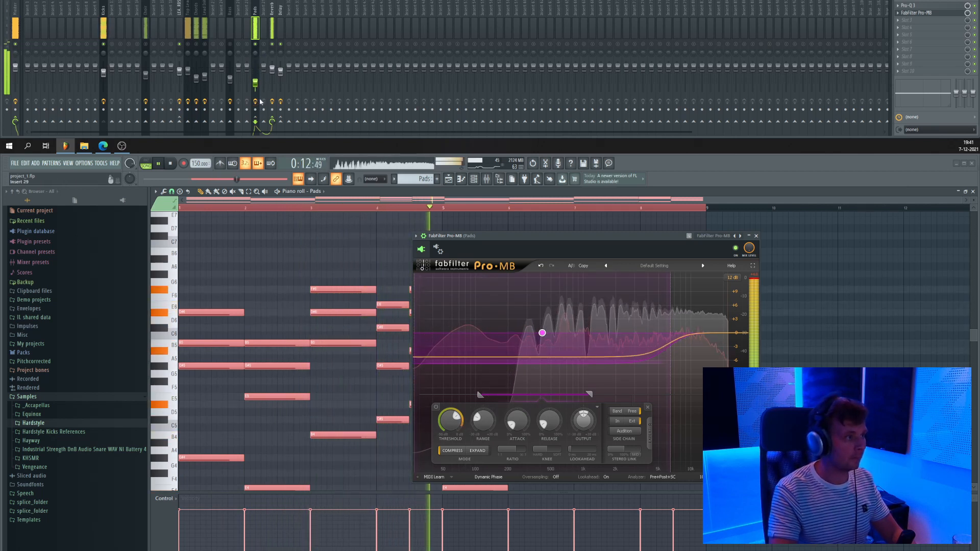
Widen the Pads mixer track by setting its stereo separation to about 39% separated.
drag(261, 3, 261, 0)
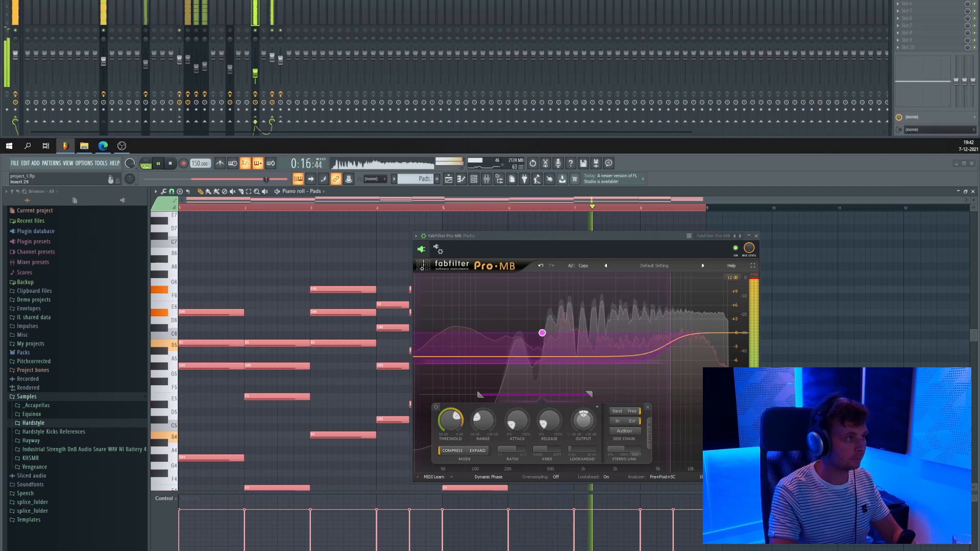
drag(255, 83, 255, 94)
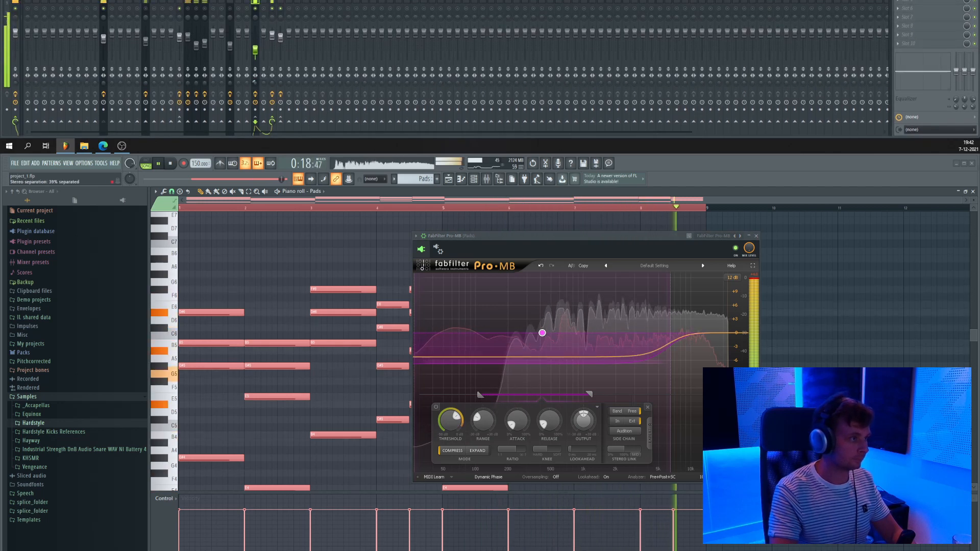
drag(265, 1, 272, 33)
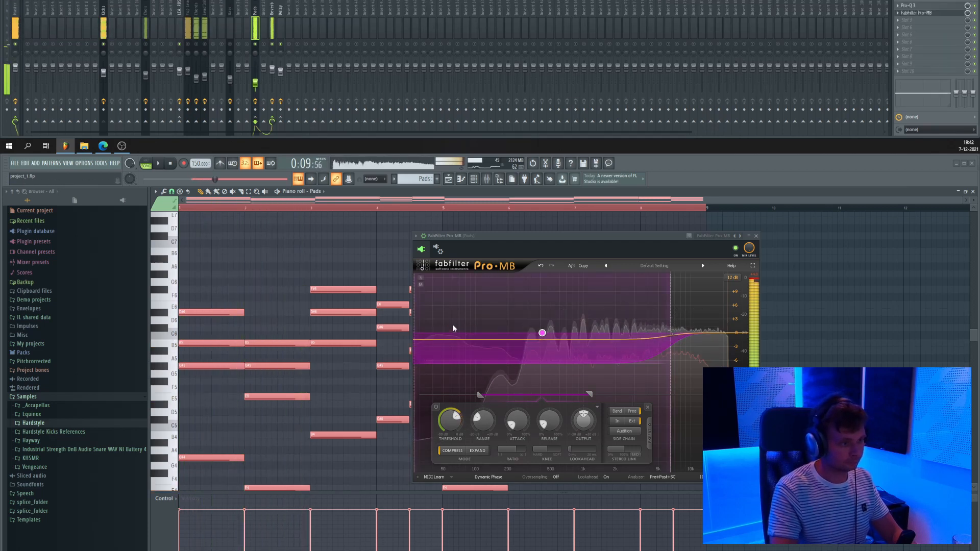
Extend the Pro-MB band's high crossover to 30000 Hz and play the pads back, including with all mixer tracks active.
key(space)
drag(670, 335, 740, 338)
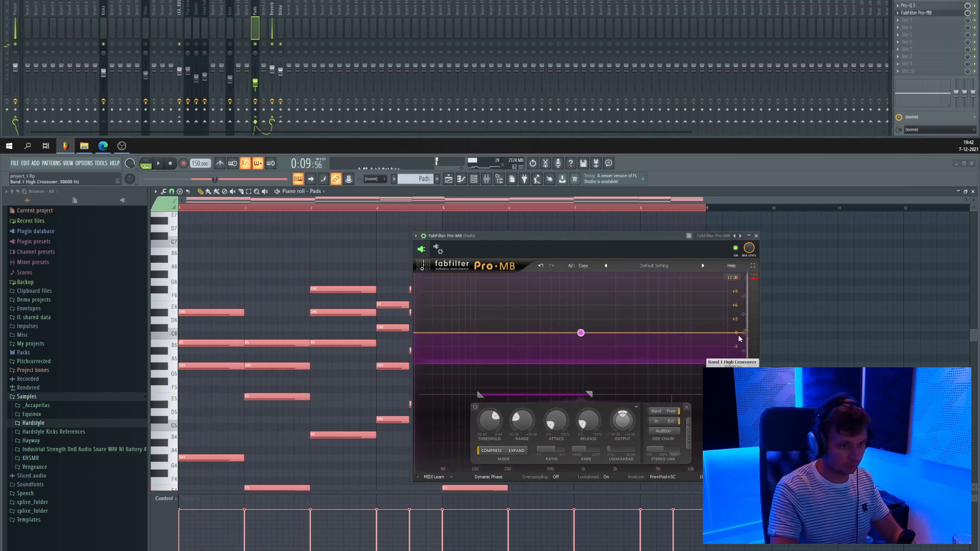
key(space)
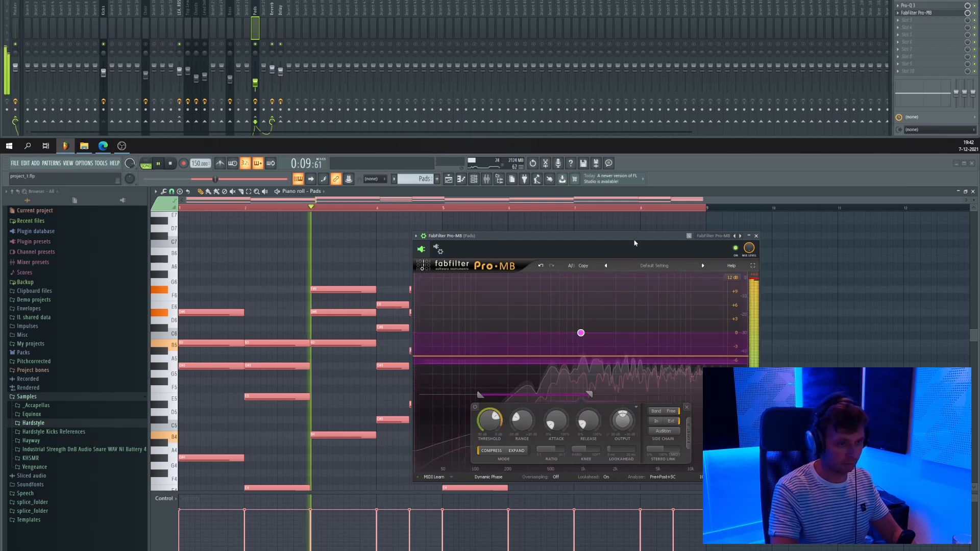
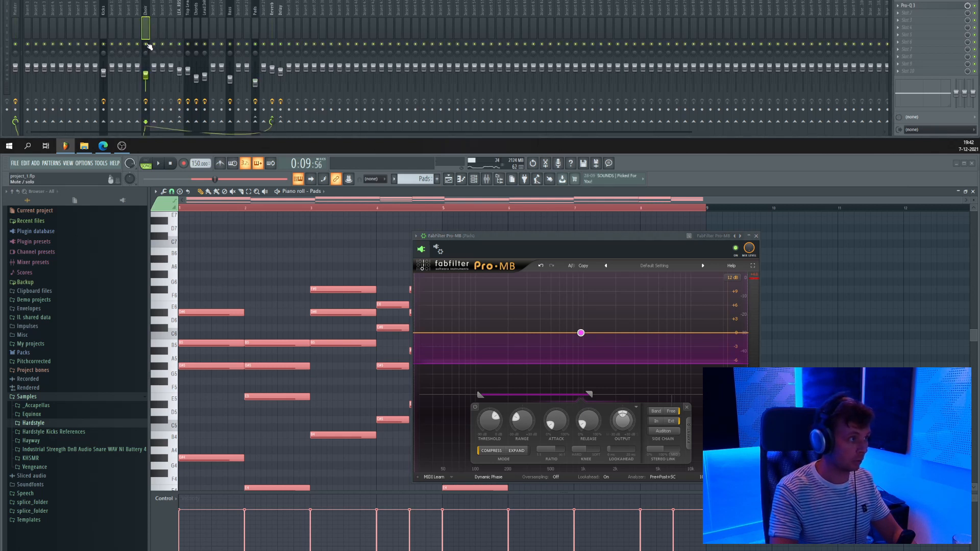
key(space)
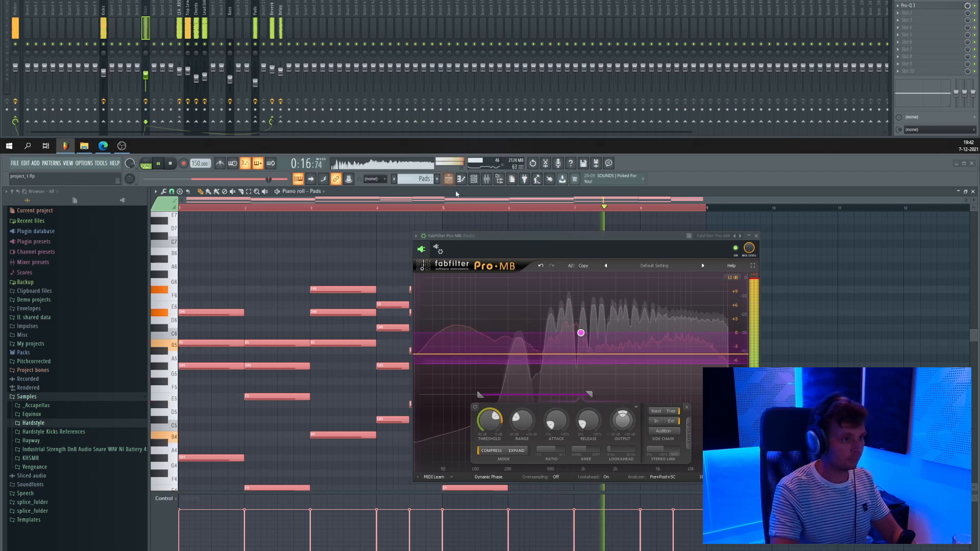
Open the Choir pattern from the playlist, put the copied pad chords into it and clear the Pro-MB window off its notes.
click(475, 180)
click(299, 241)
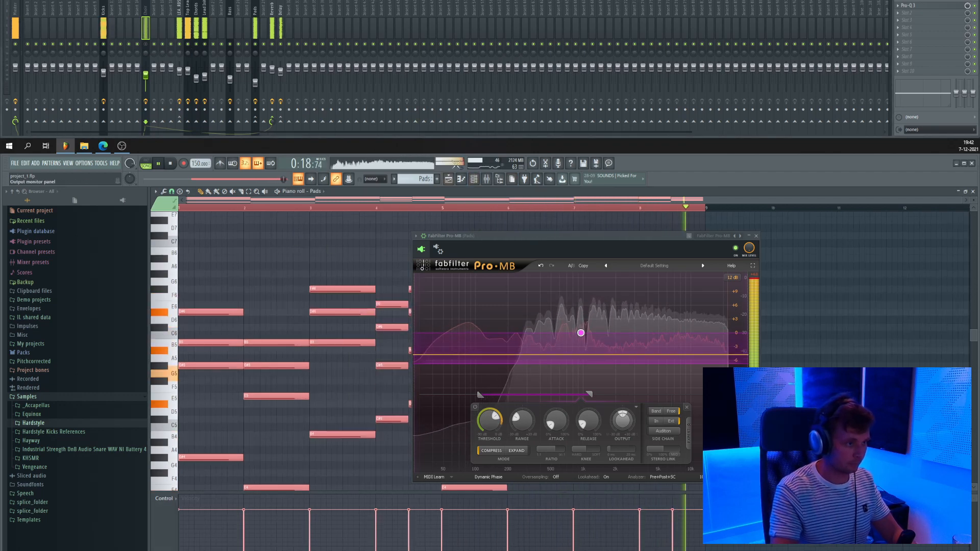
click(461, 179)
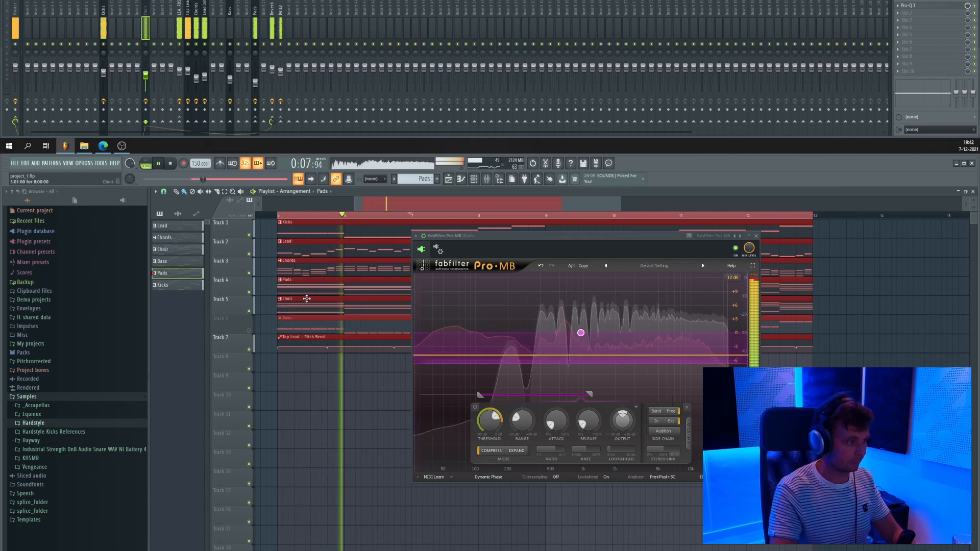
double_click(309, 280)
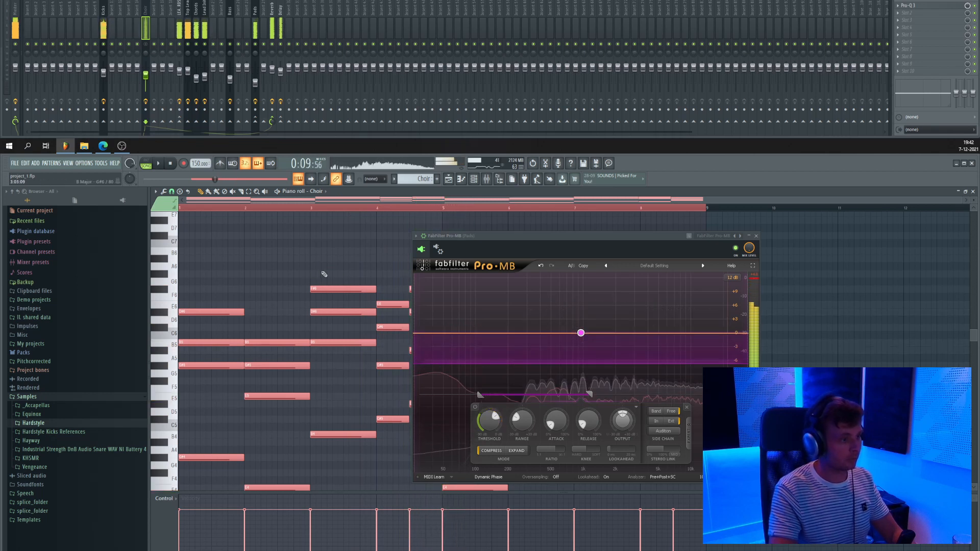
drag(510, 241, 709, 243)
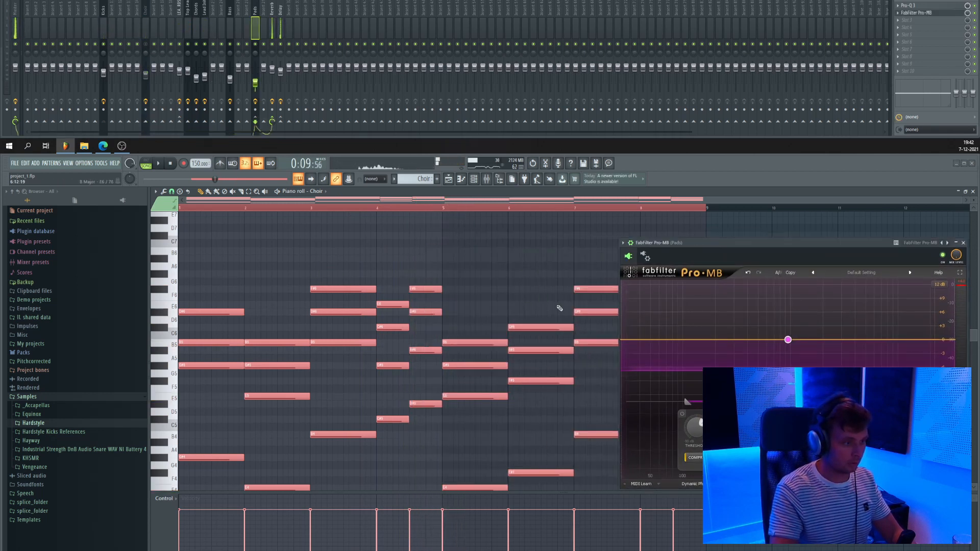
scroll(420, 315, right, 4)
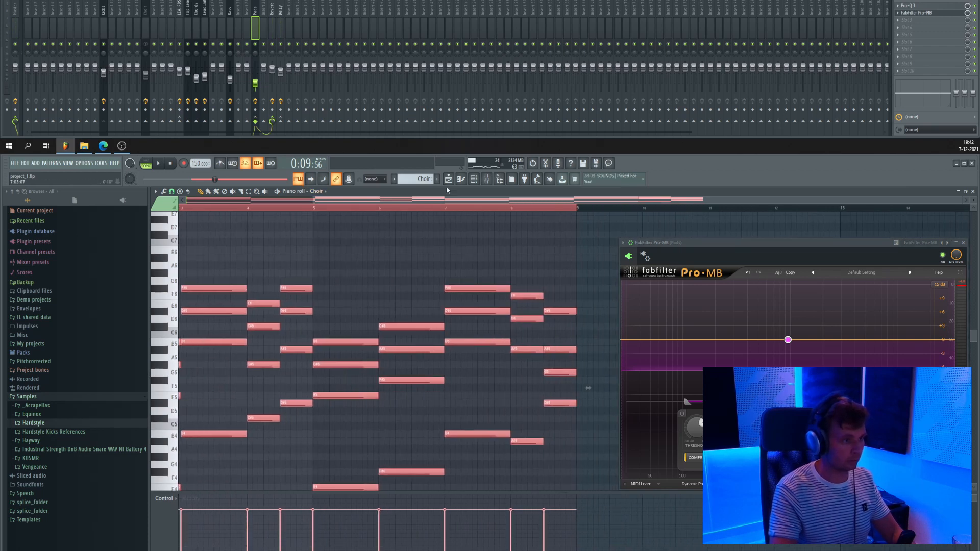
Reopen the Pads pattern from the playlist, cut all its notes, paste the chords back in and play them.
click(475, 182)
right_click(392, 256)
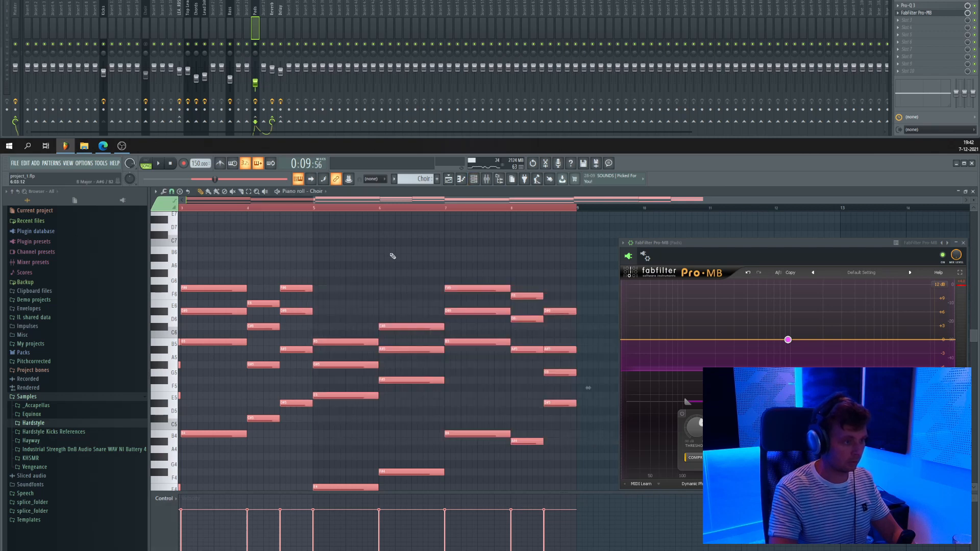
click(460, 182)
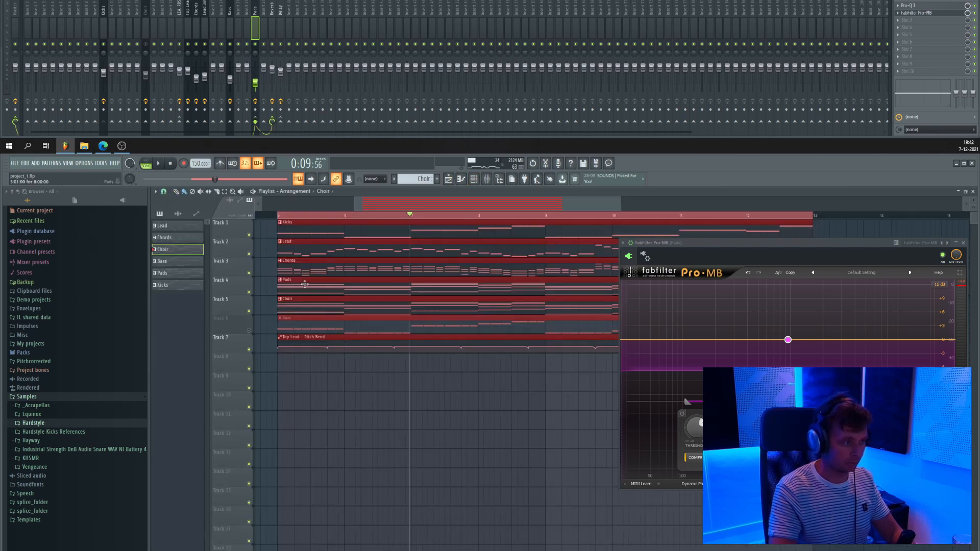
double_click(305, 284)
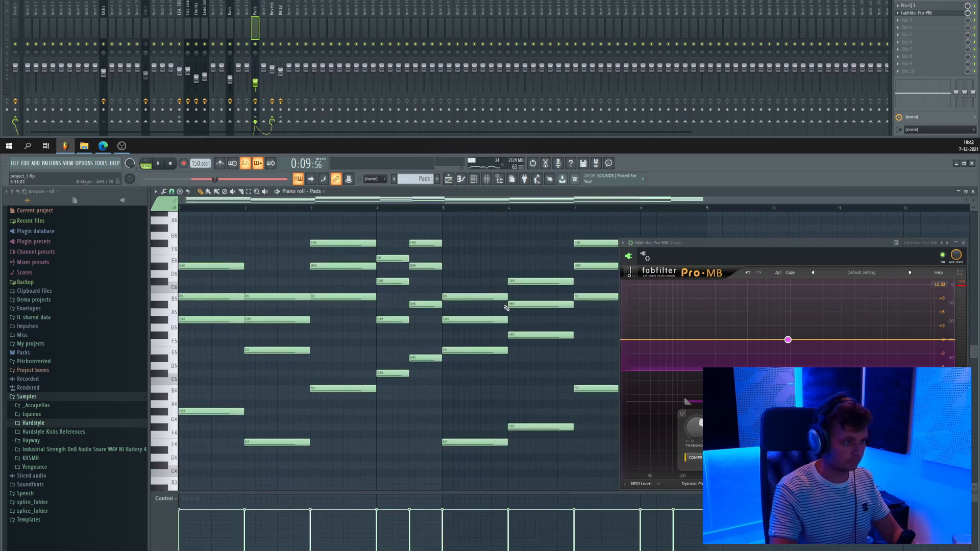
key(ctrl+a)
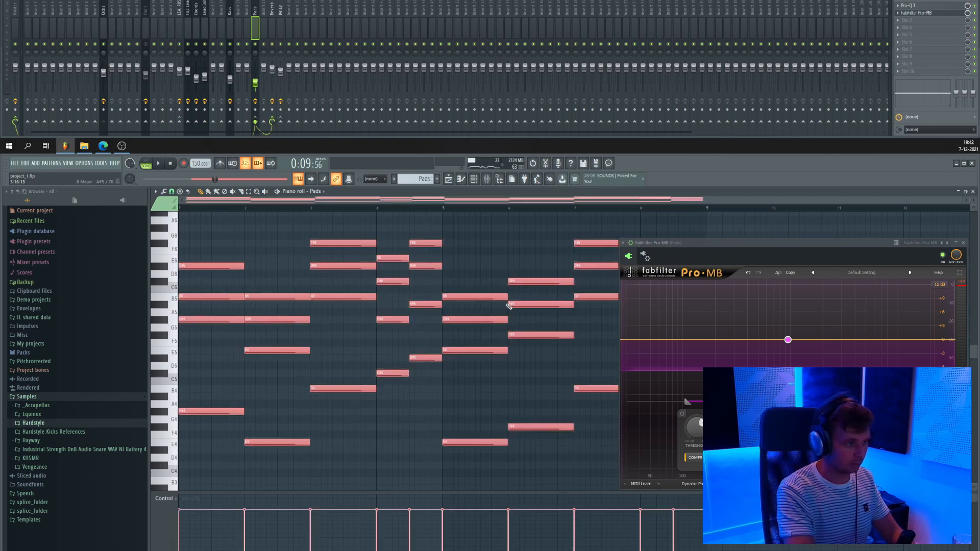
key(ctrl+z)
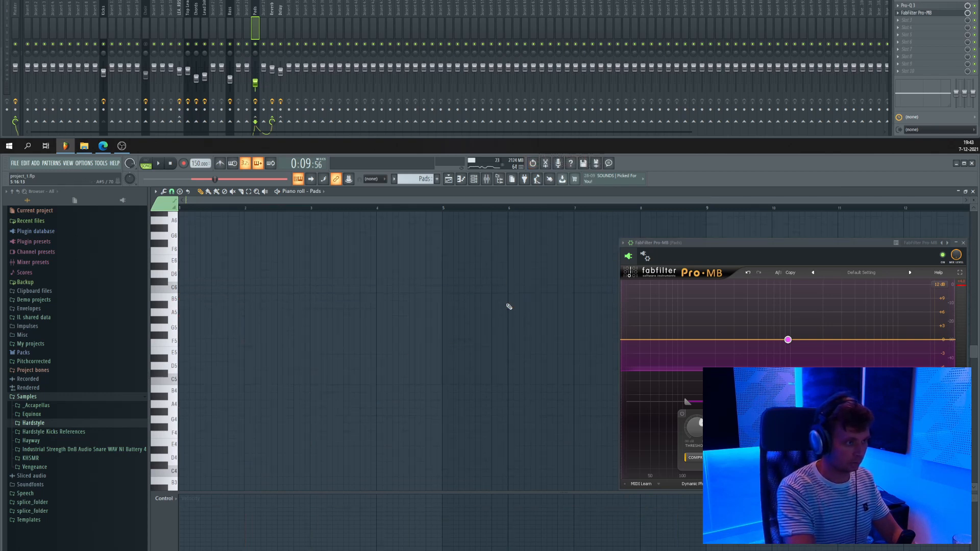
key(ctrl+v)
key(space)
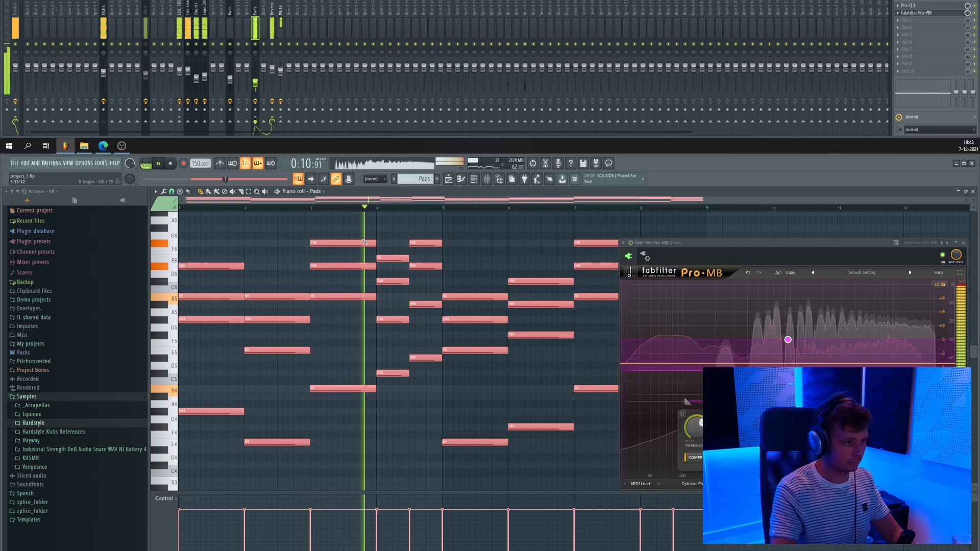
Try all pad notes one octave lower during playback, move them back up an octave and replay from bar 3.
key(ctrl+Down)
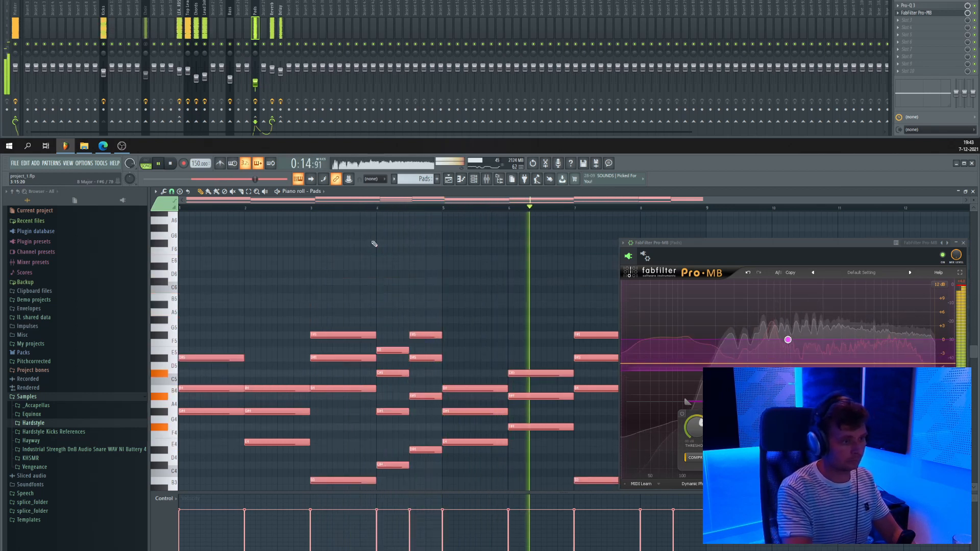
key(ctrl+Up)
click(306, 207)
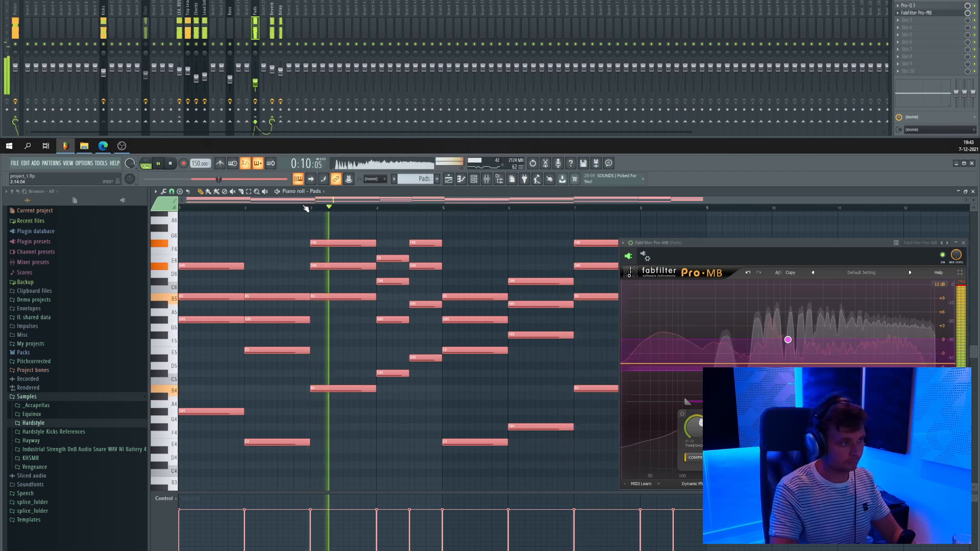
Raise the Pads mixer level slightly during playback, stop, close the Pro-MB window and return to the playlist.
drag(255, 83, 255, 81)
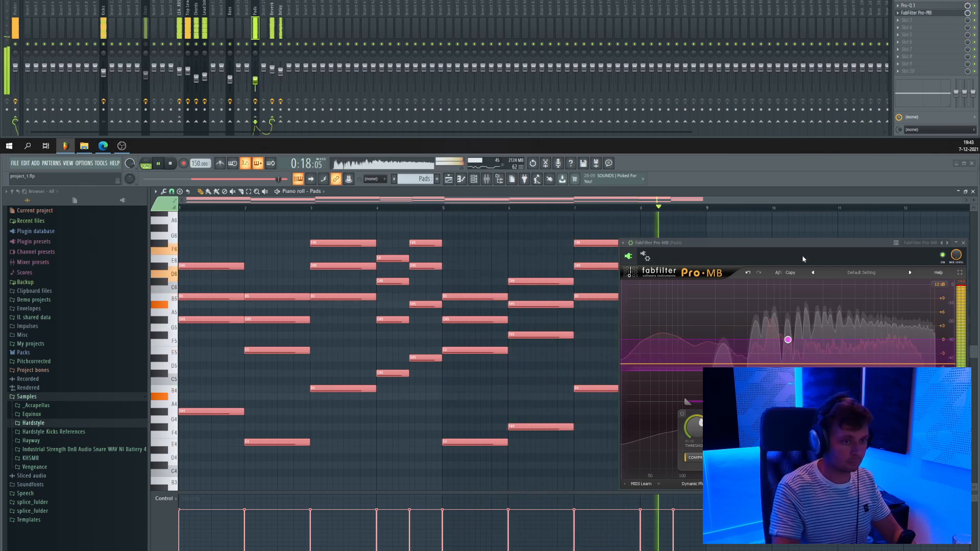
drag(779, 243, 437, 220)
key(space)
click(621, 220)
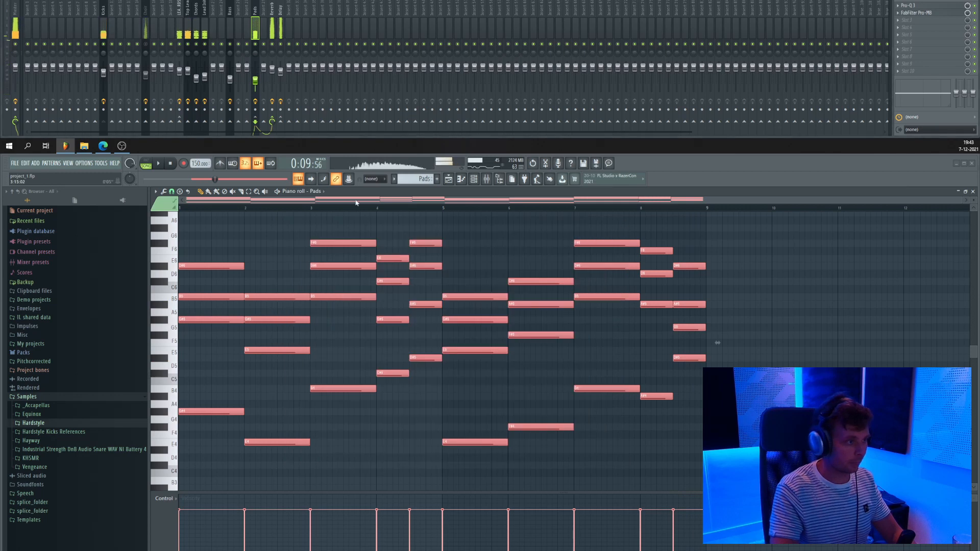
click(448, 180)
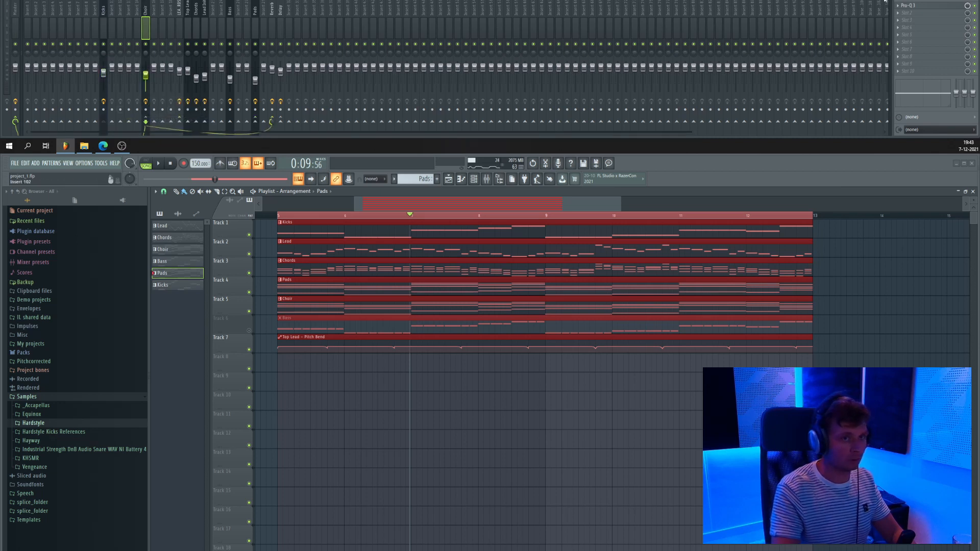
Load FabFilter Pro-MB into the Choir track's second effect slot.
click(911, 14)
click(727, 1)
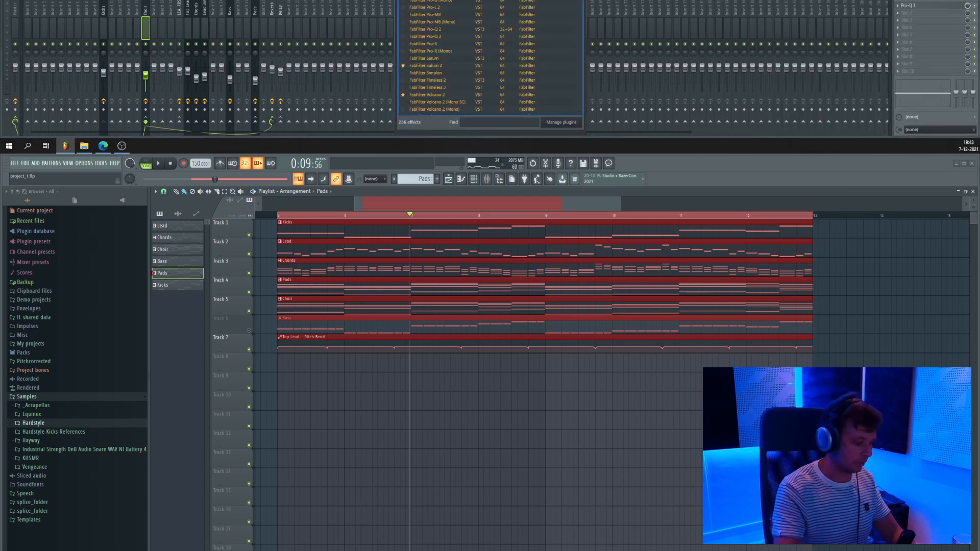
text(pro)
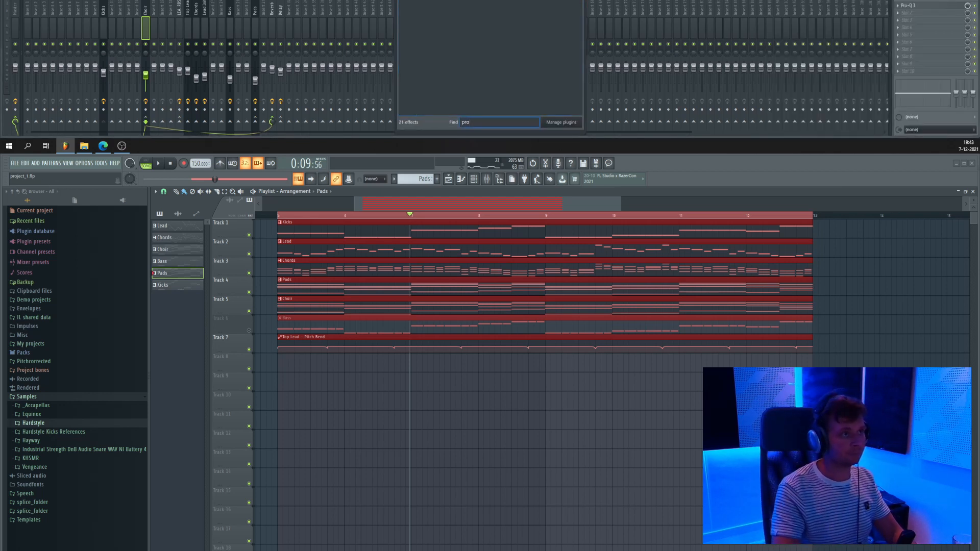
key(Return)
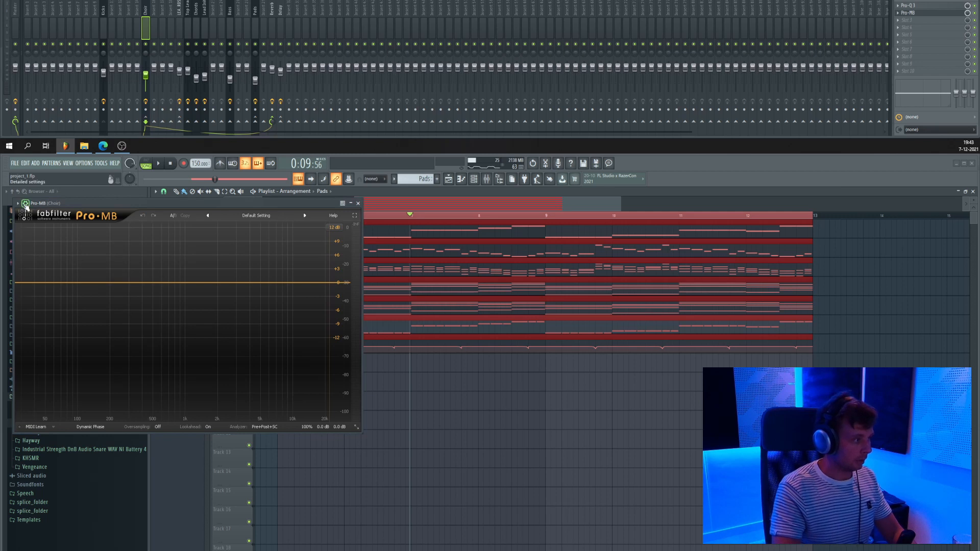
Set the stereo side chain input of the Choir's Pro-MB to 1 and return to the plugin interface.
click(26, 205)
click(40, 217)
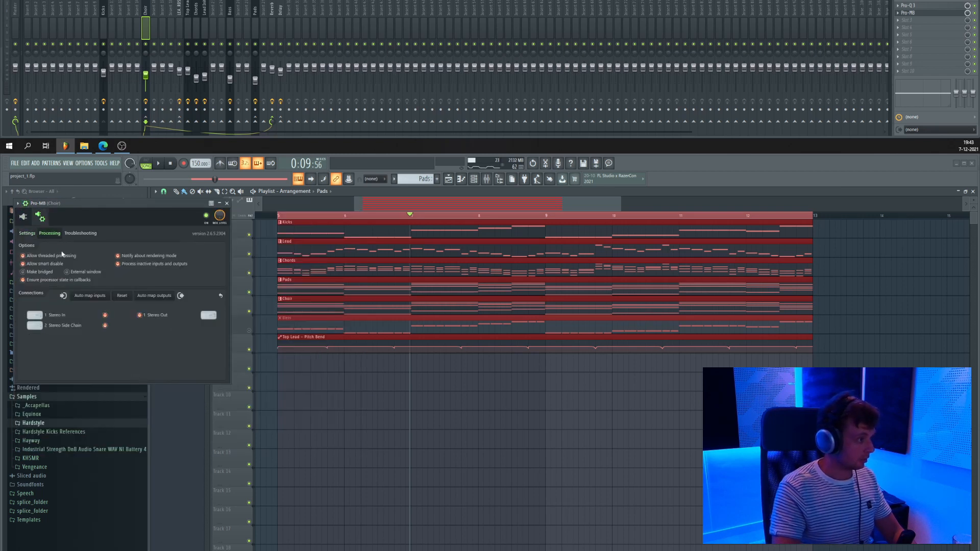
click(31, 234)
click(49, 234)
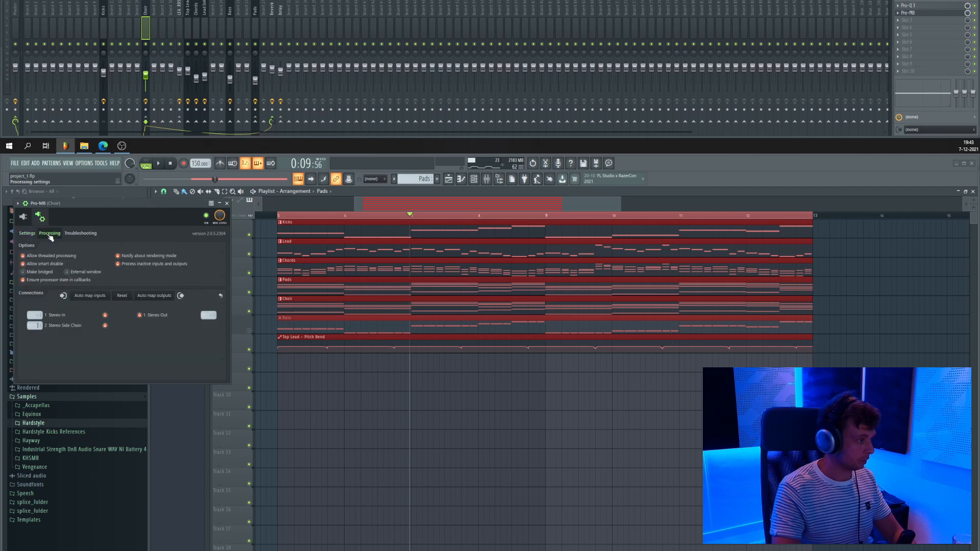
click(23, 217)
Create a wide compression band in the Choir's Pro-MB, trigger it from the external side chain during playback and close the plugin.
click(203, 303)
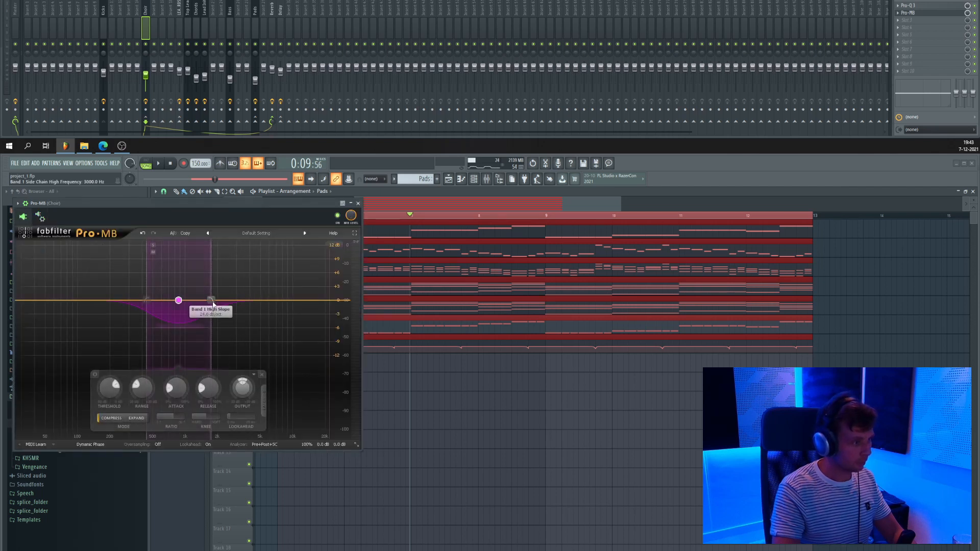
drag(145, 304, 85, 303)
key(space)
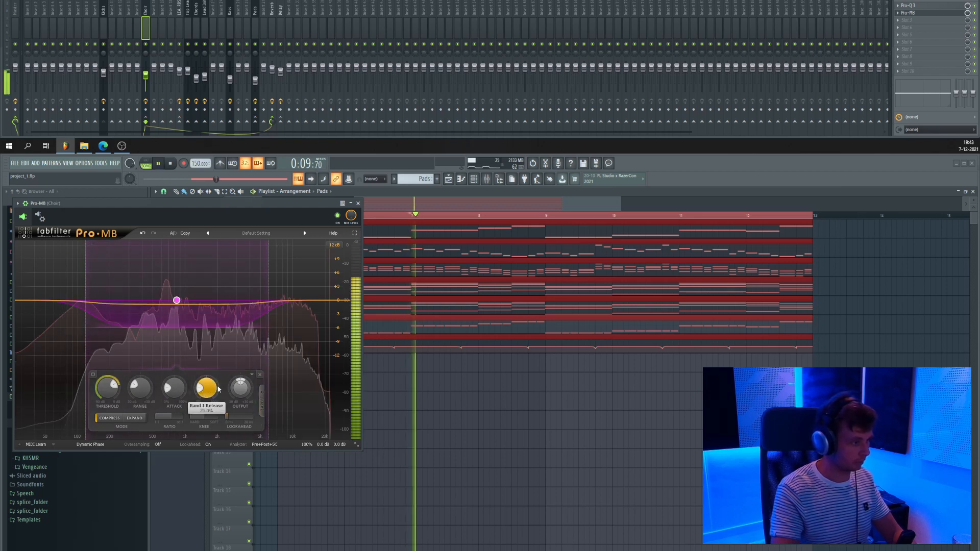
click(263, 393)
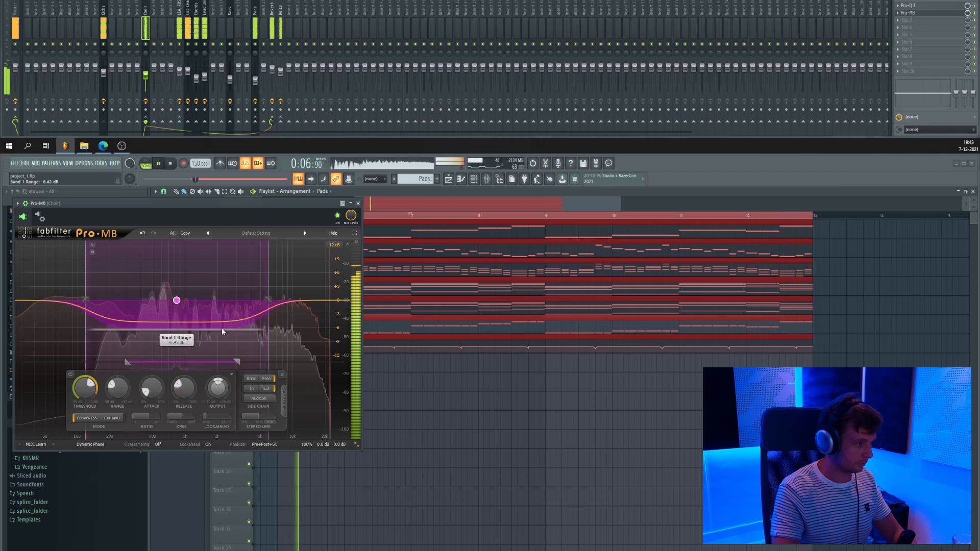
click(358, 203)
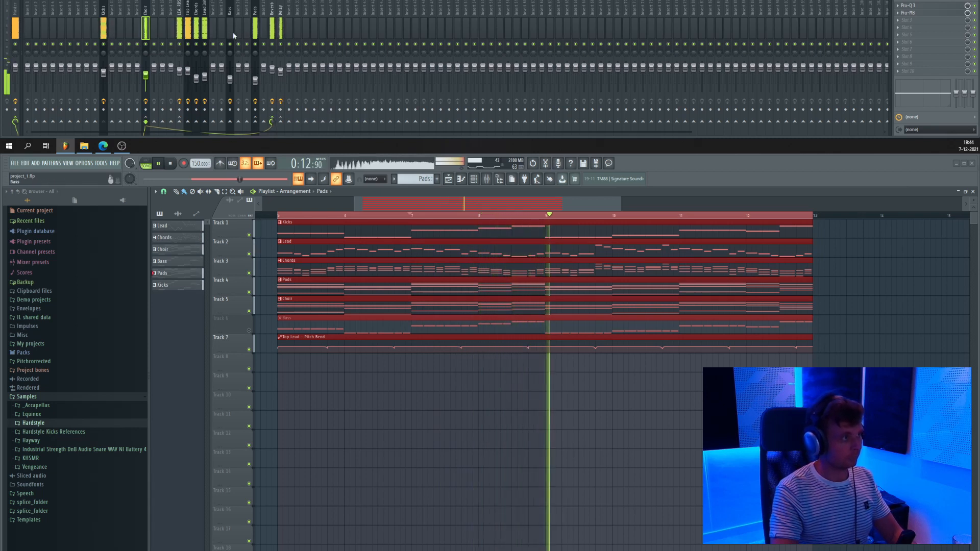
Set the Pads track's reverb send to 60% during playback and stop.
click(255, 32)
drag(273, 122, 273, 125)
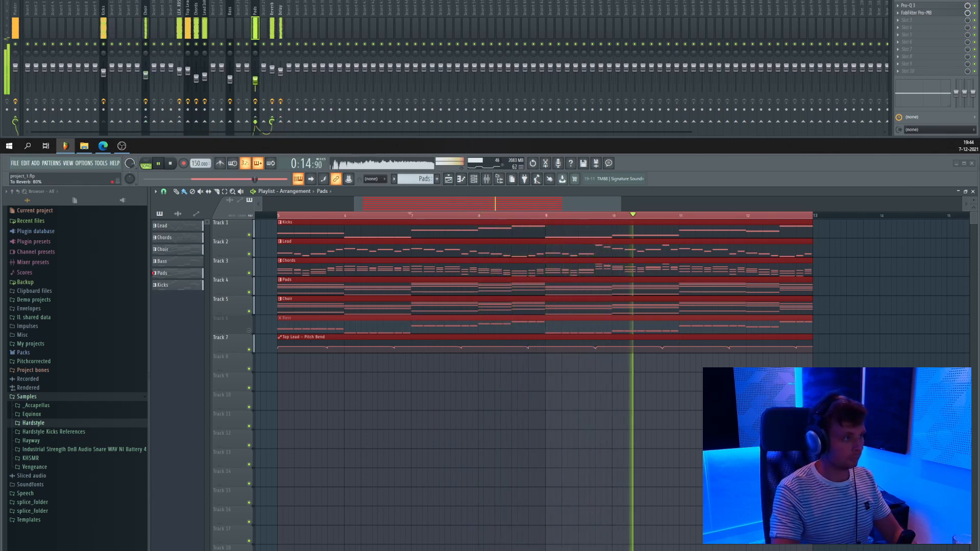
key(space)
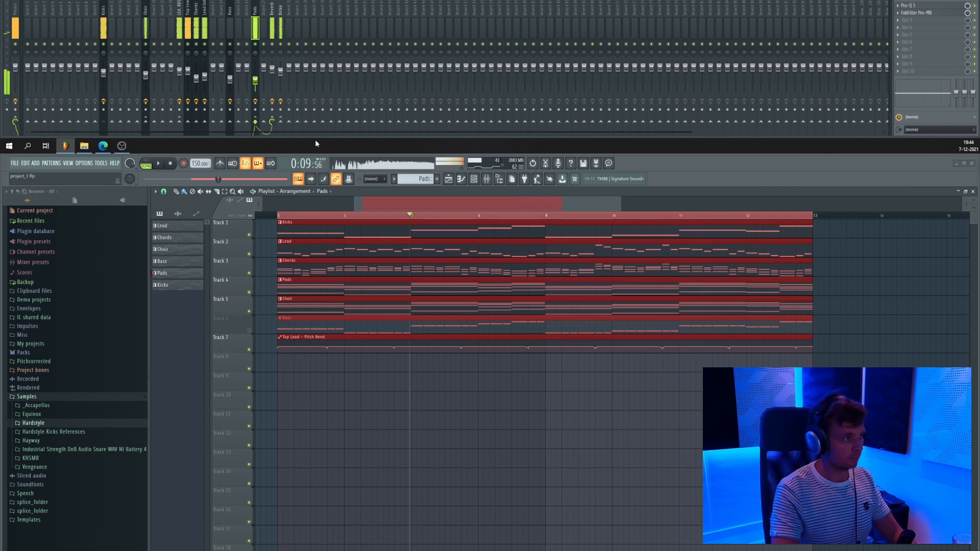
Review the Kicks track's Pro-Q 3 equalizer and load Oxford Inflator Native into the track's second effect slot.
click(104, 19)
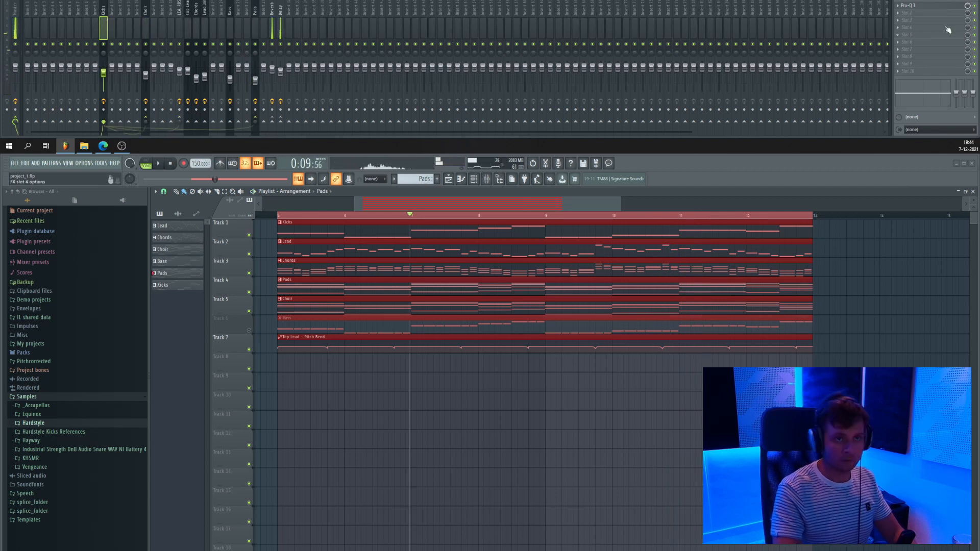
click(914, 6)
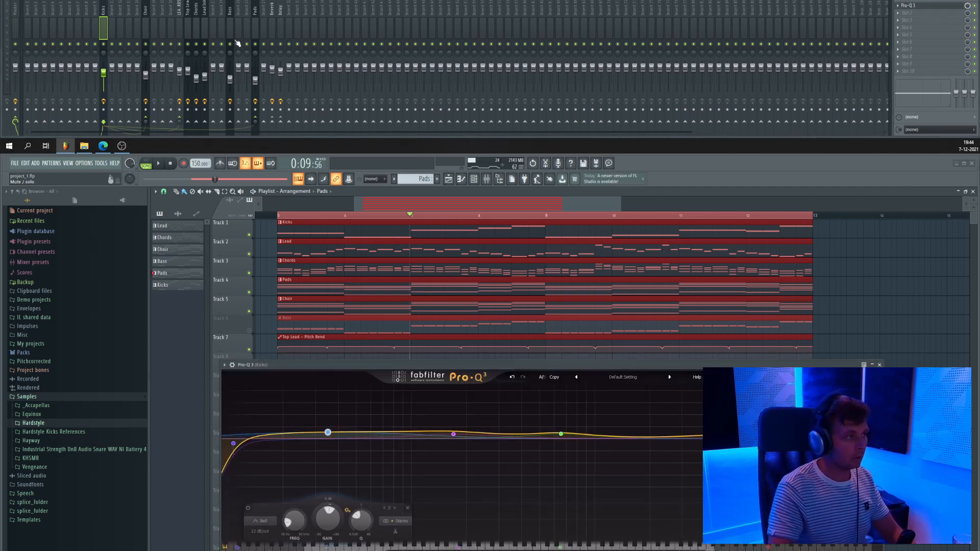
drag(545, 370, 558, 285)
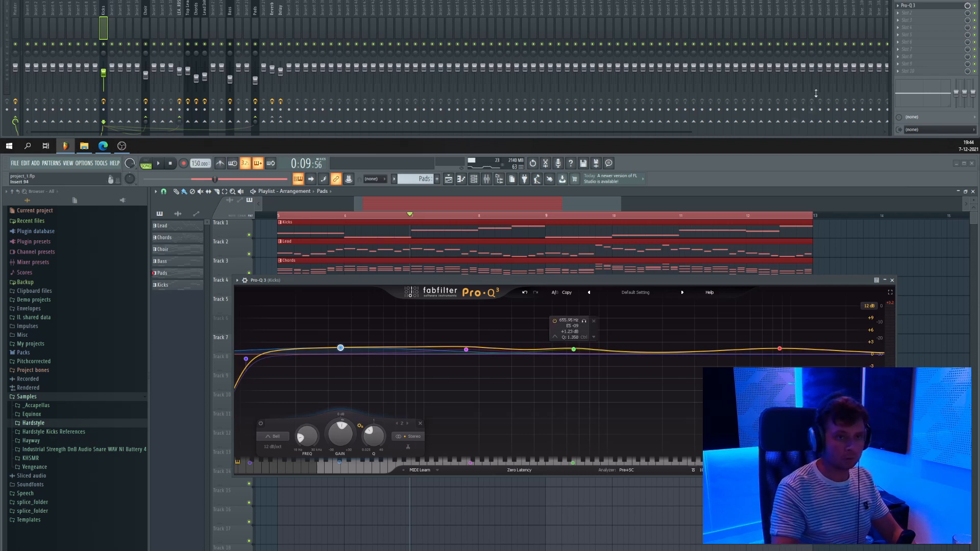
click(909, 6)
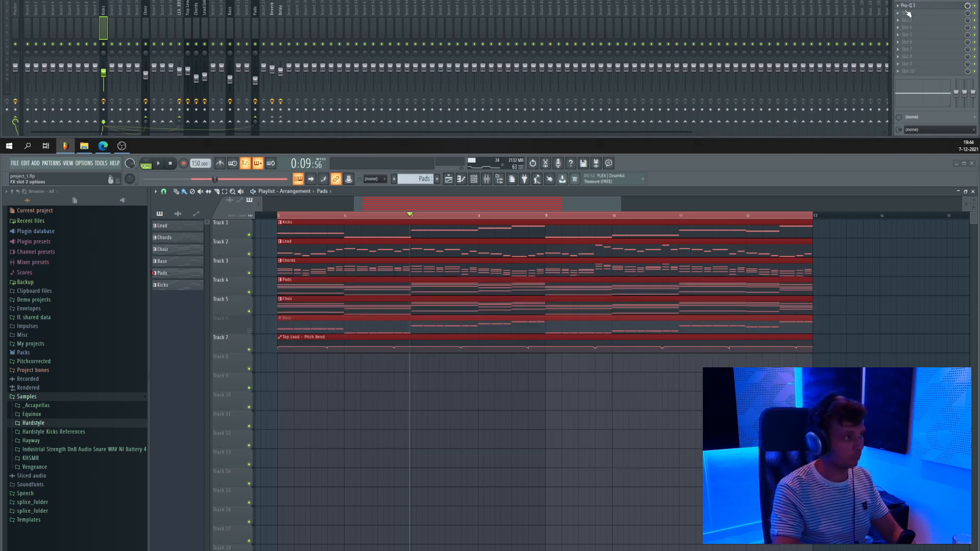
click(907, 14)
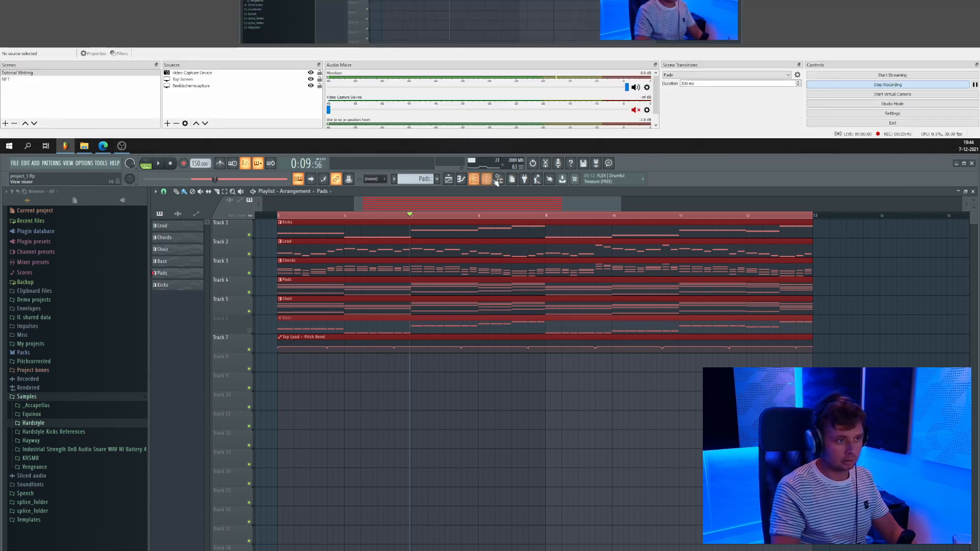
click(497, 179)
click(906, 16)
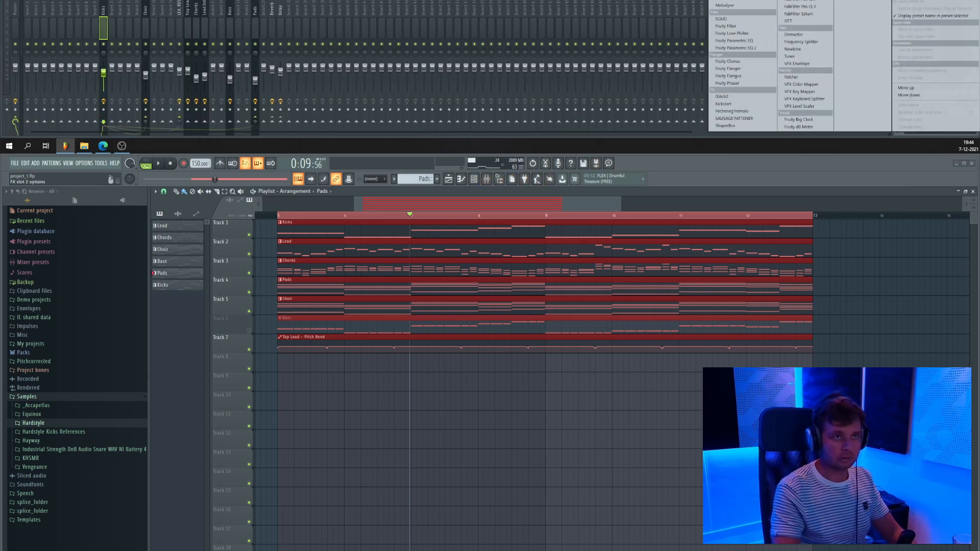
click(858, 1)
text(infla)
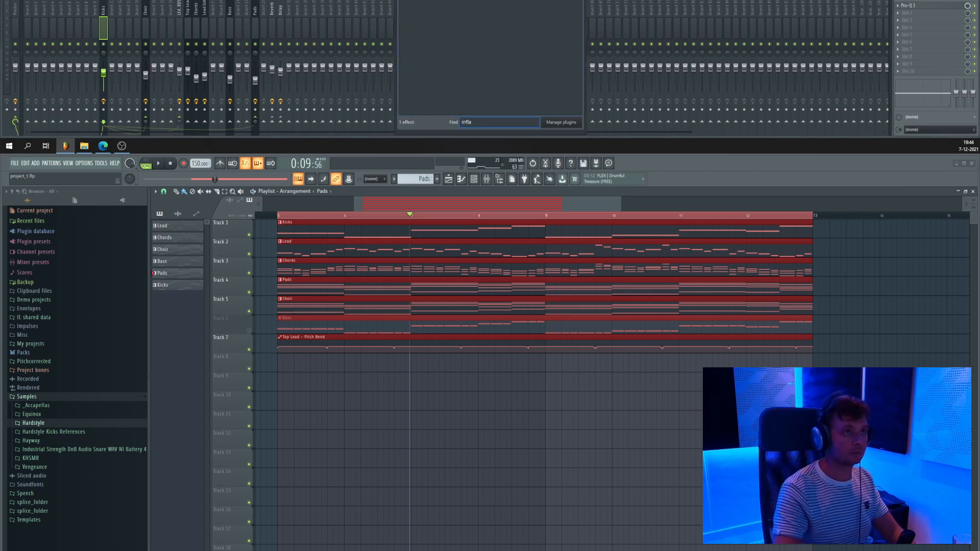
key(Return)
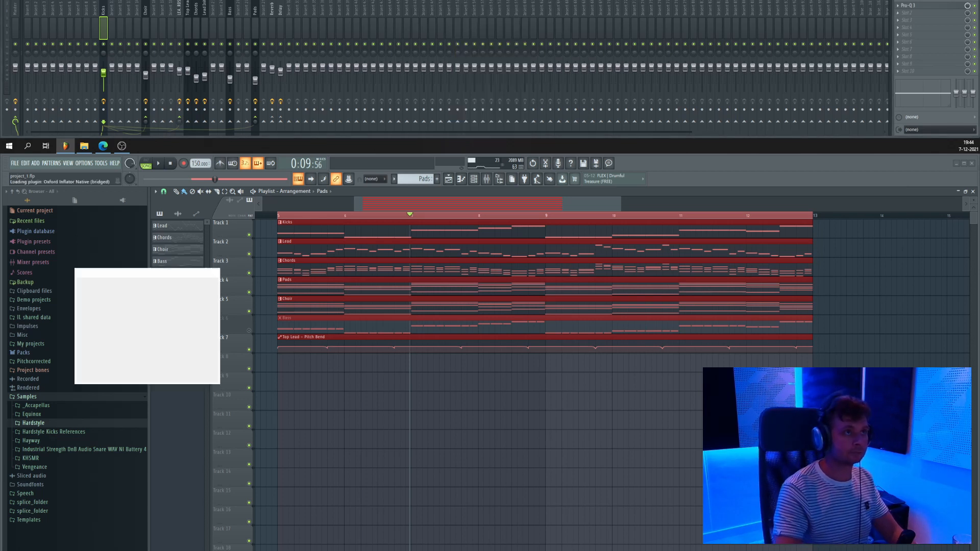
Raise the Kicks Inflator's input gain by about 2 dB and lower its output to about -0.9 dB during playback.
drag(123, 263, 363, 304)
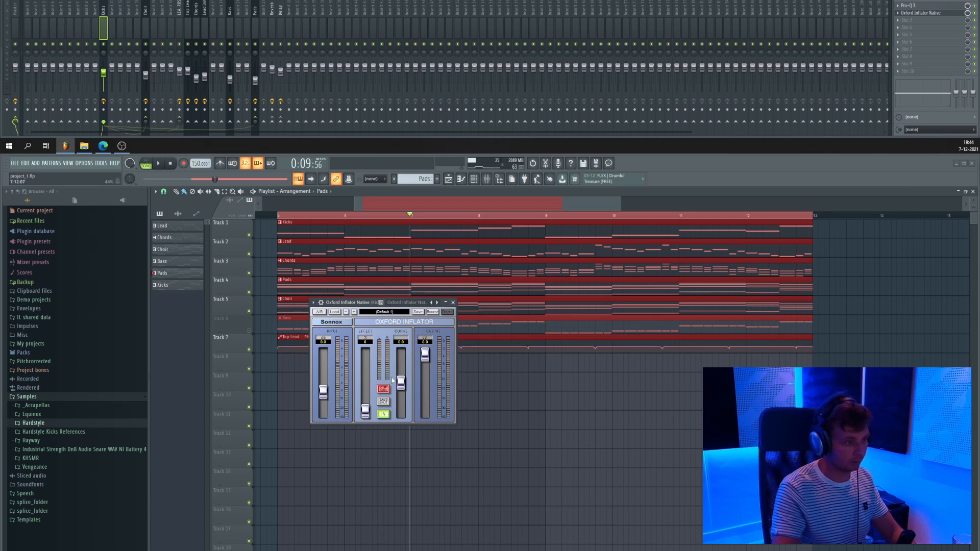
drag(361, 304, 502, 350)
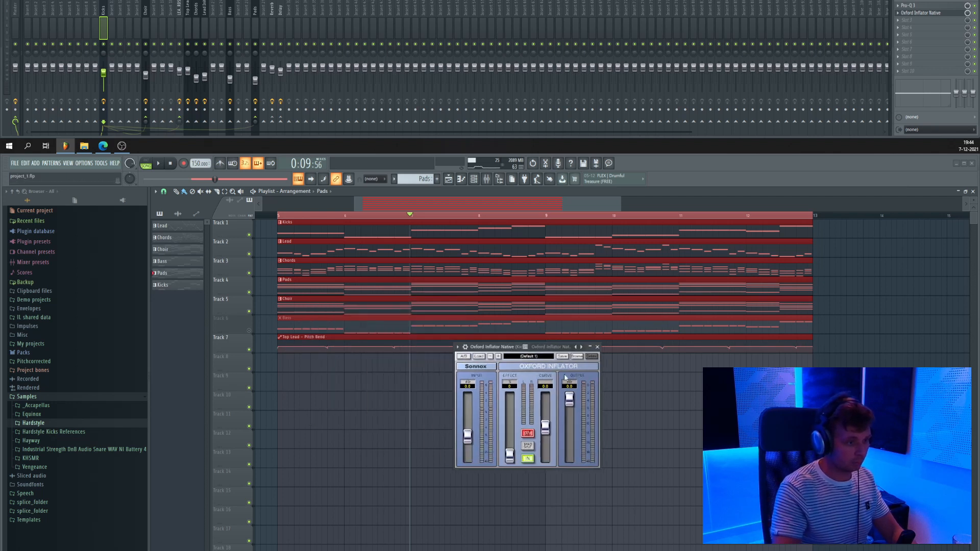
key(space)
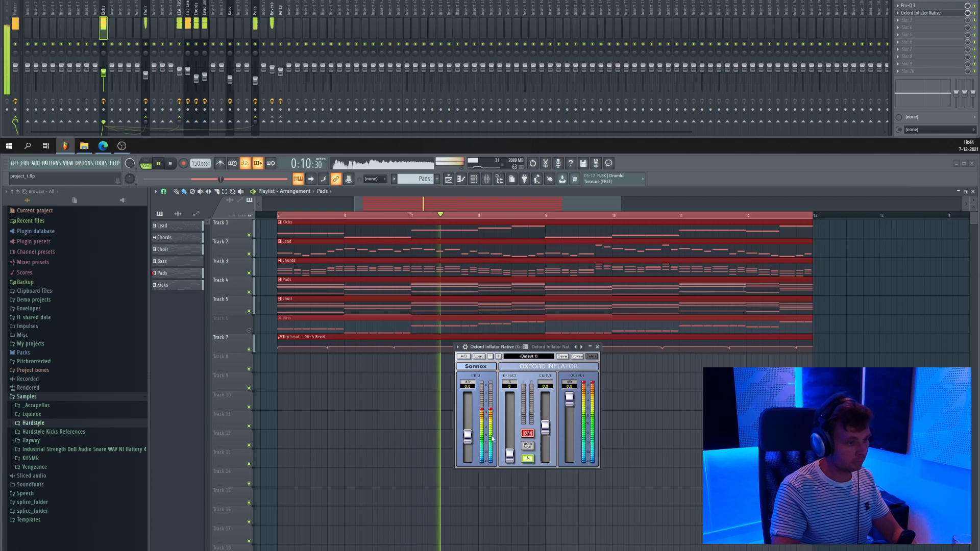
drag(467, 438, 468, 431)
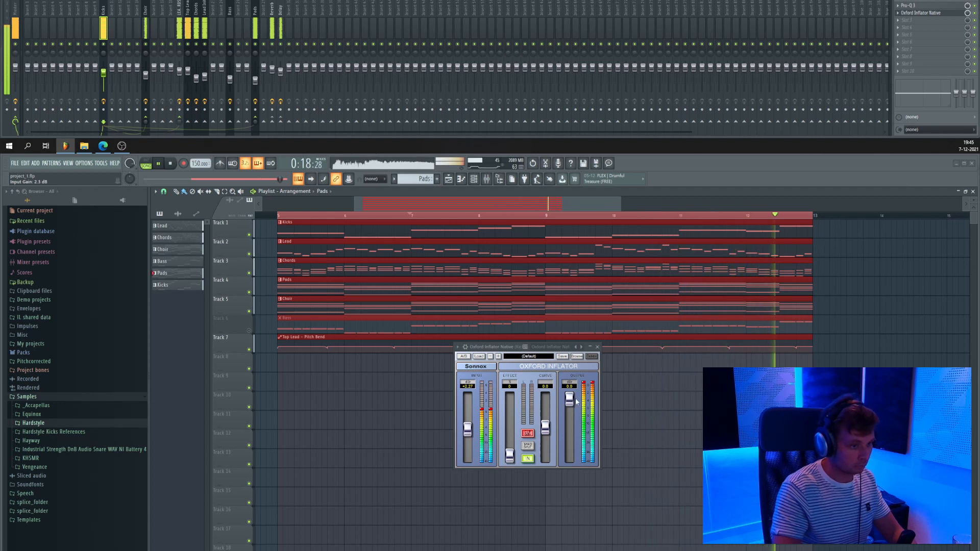
drag(569, 399, 569, 403)
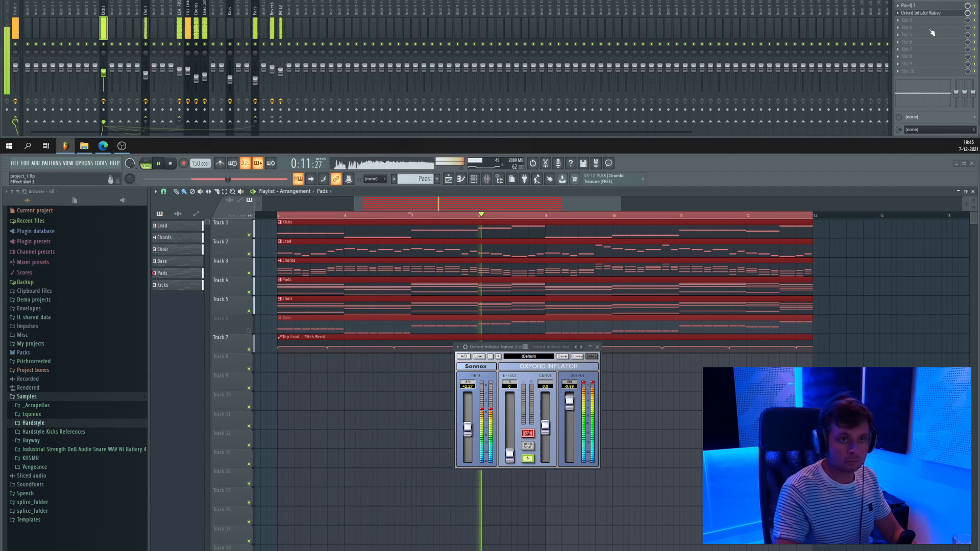
Boost the high band in the Kicks Pro-Q 3, lower the low-mid band slightly and set the low band to about 38 Hz at +2.3 dB.
click(919, 6)
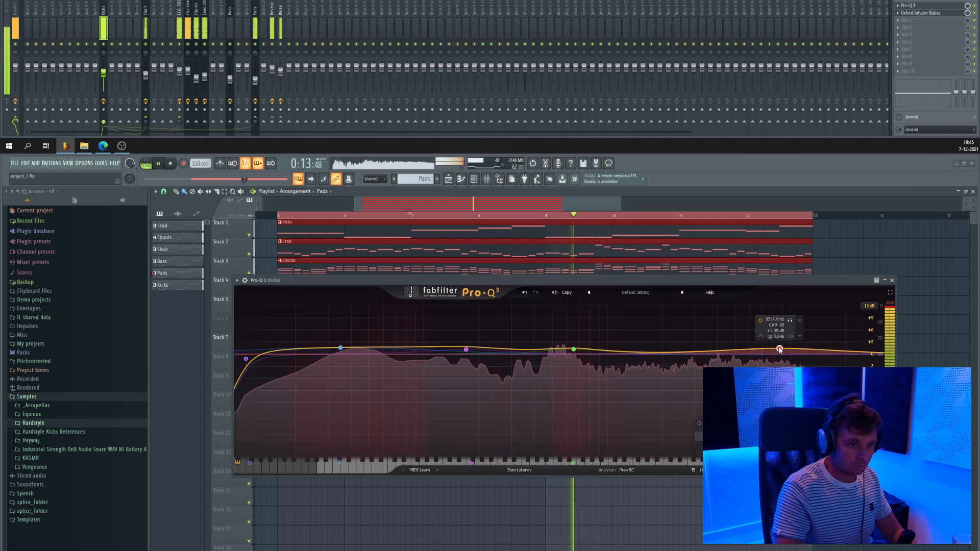
drag(779, 349, 801, 346)
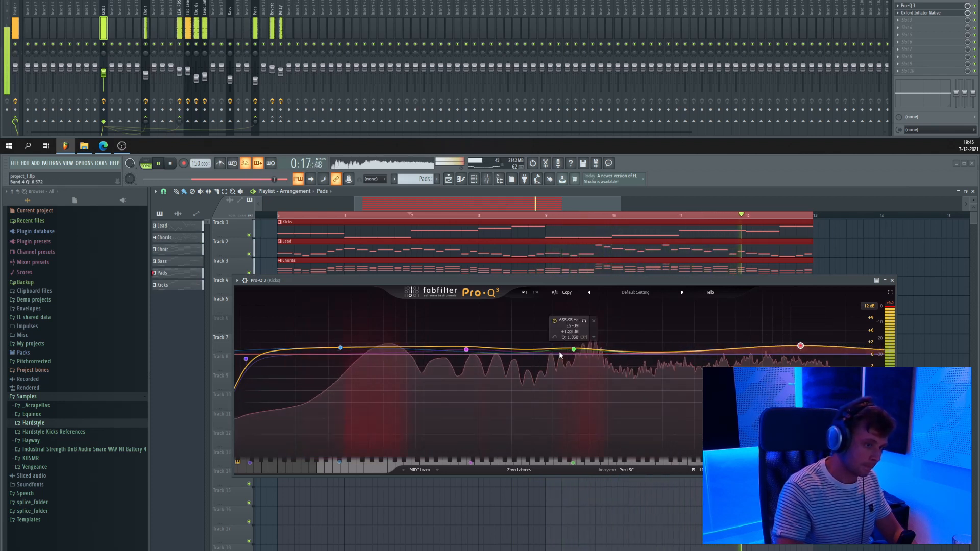
drag(466, 349, 468, 352)
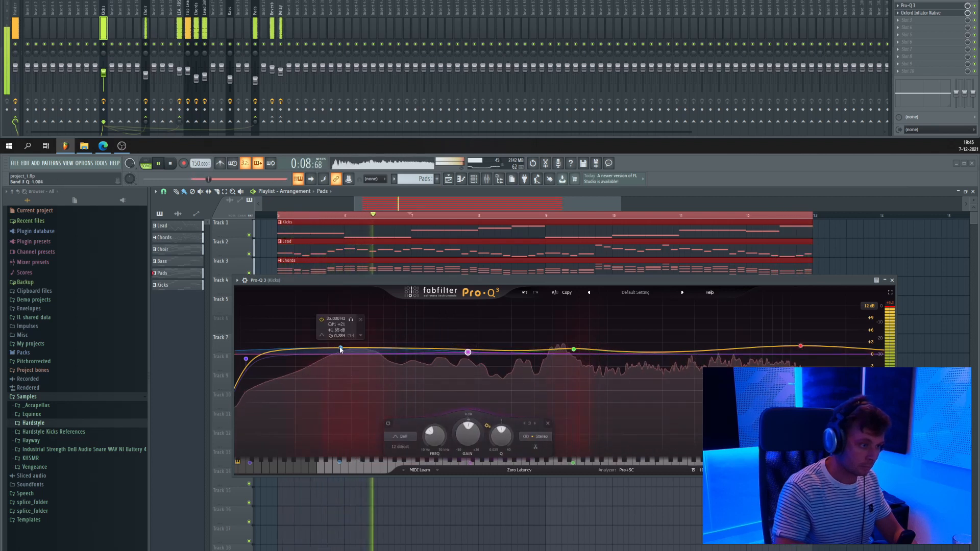
drag(341, 349, 347, 346)
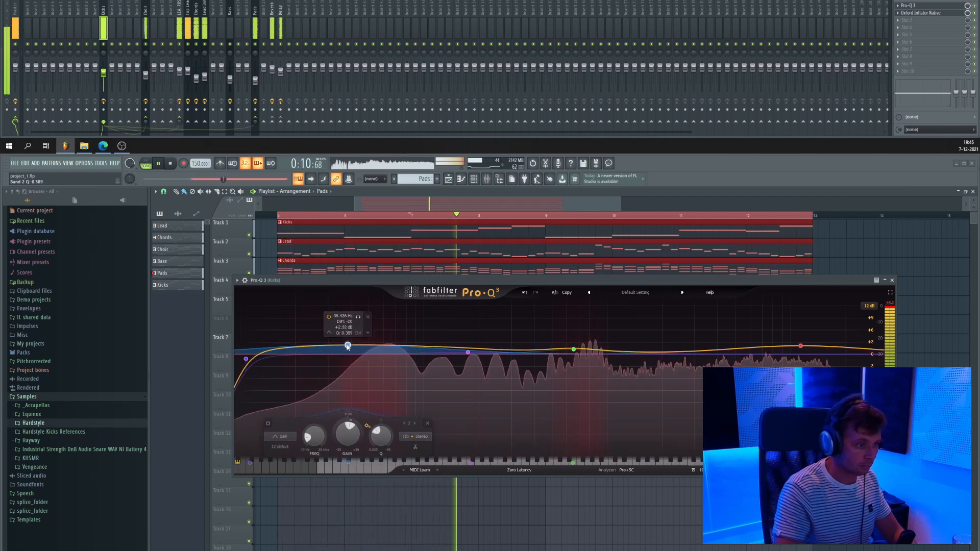
Inspect the Maximizer of Ozone 8 on the Master track during playback, stop and close Ozone.
click(18, 13)
key(space)
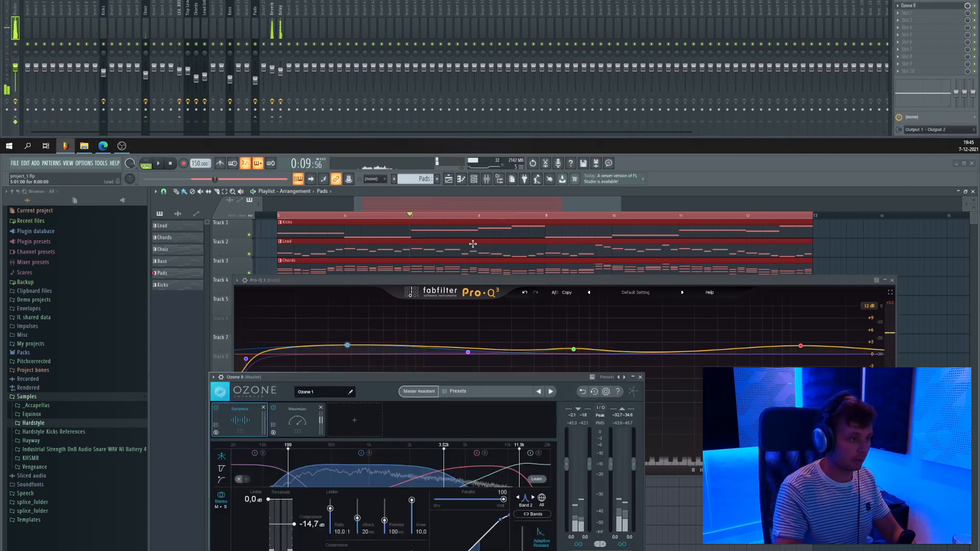
click(302, 415)
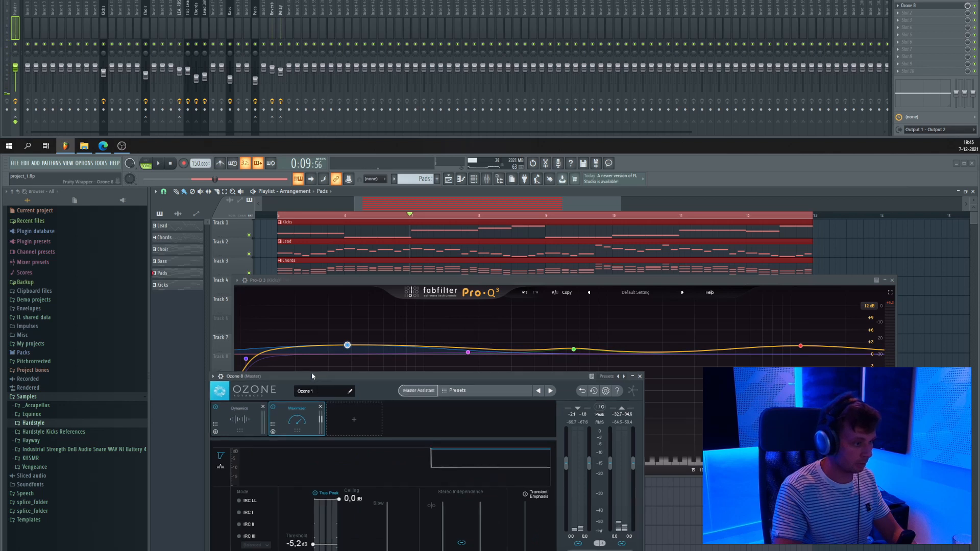
drag(313, 376, 297, 257)
key(space)
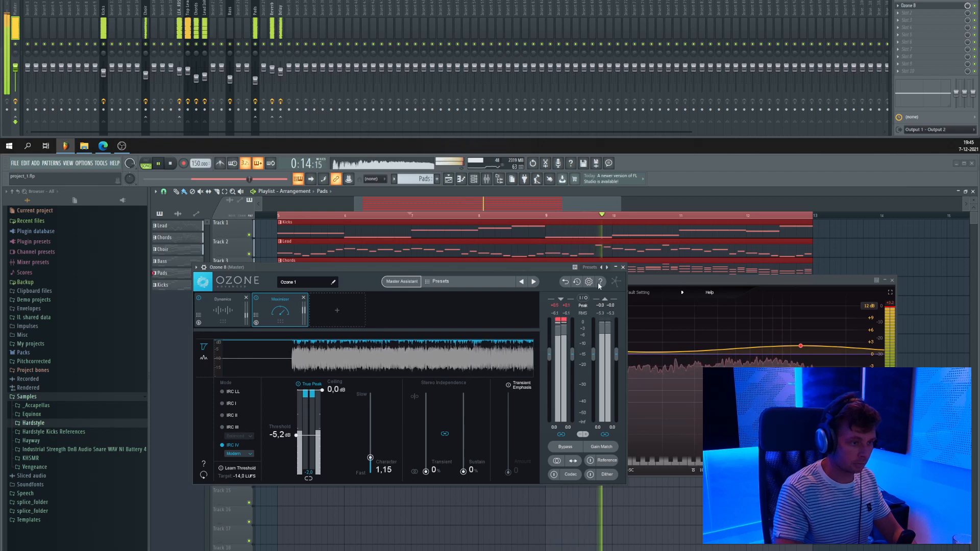
key(space)
click(623, 267)
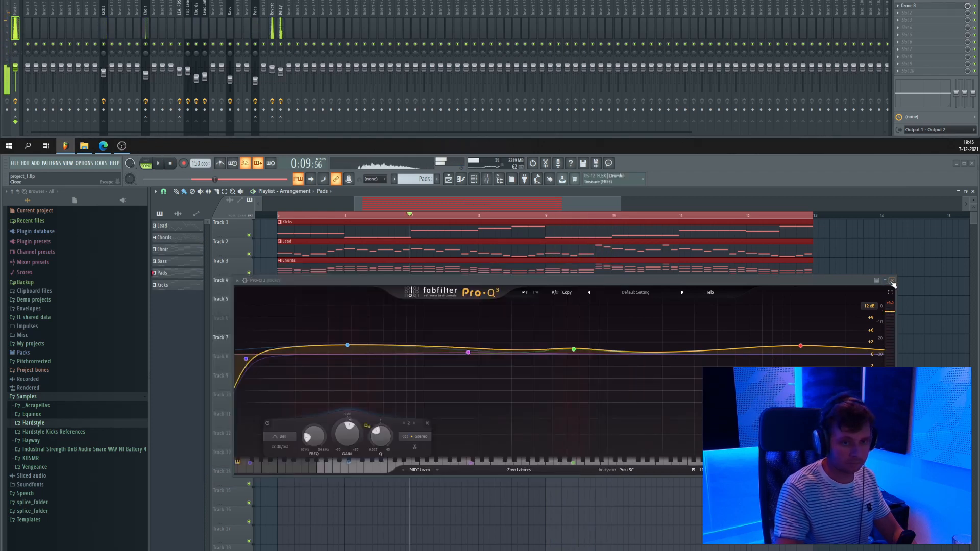
Close the Kicks Pro-Q 3 and Oxford Inflator windows to clear the full arrangement in the playlist.
click(892, 282)
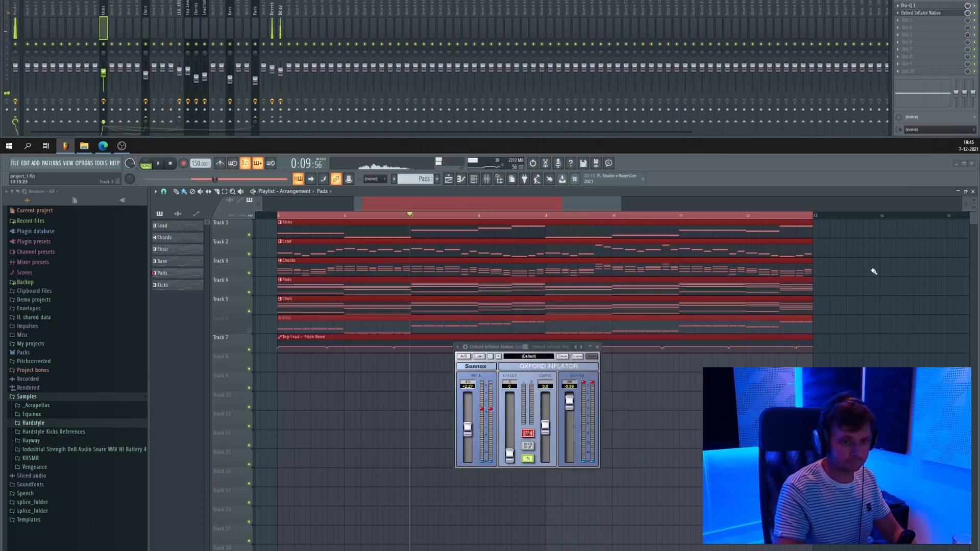
click(15, 13)
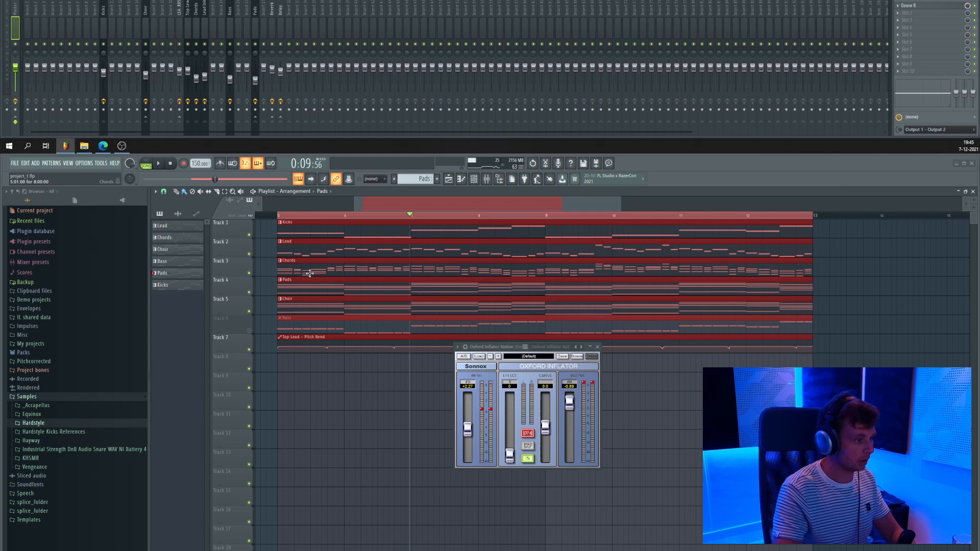
scroll(414, 275, down, 4)
scroll(420, 274, down, 3)
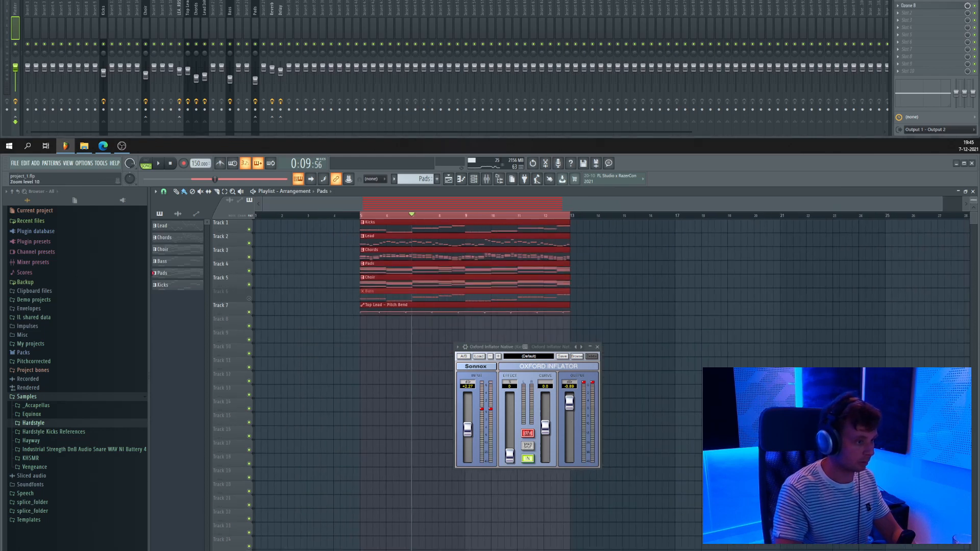
click(597, 347)
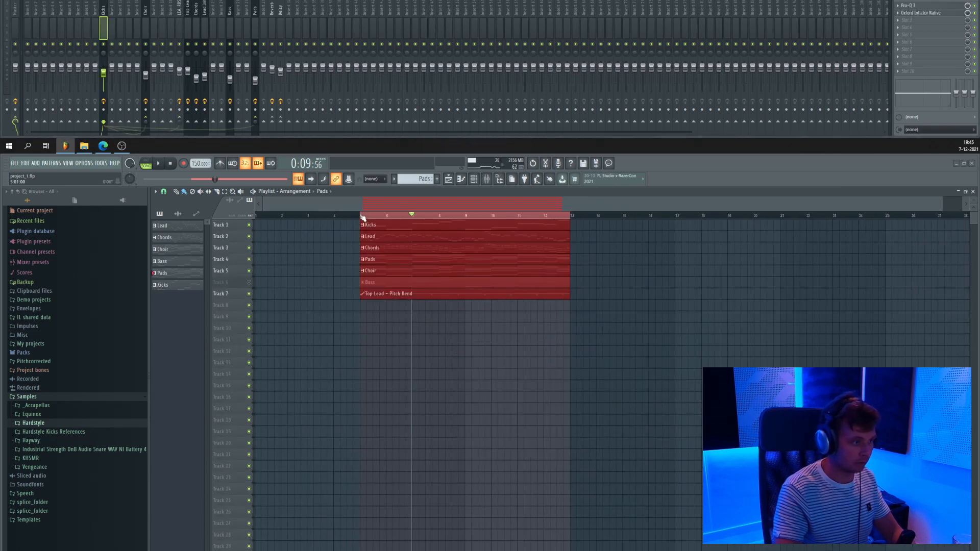
Play the looped section at an adjusted main volume and check the Choir and Reverb tracks in the mixer.
key(space)
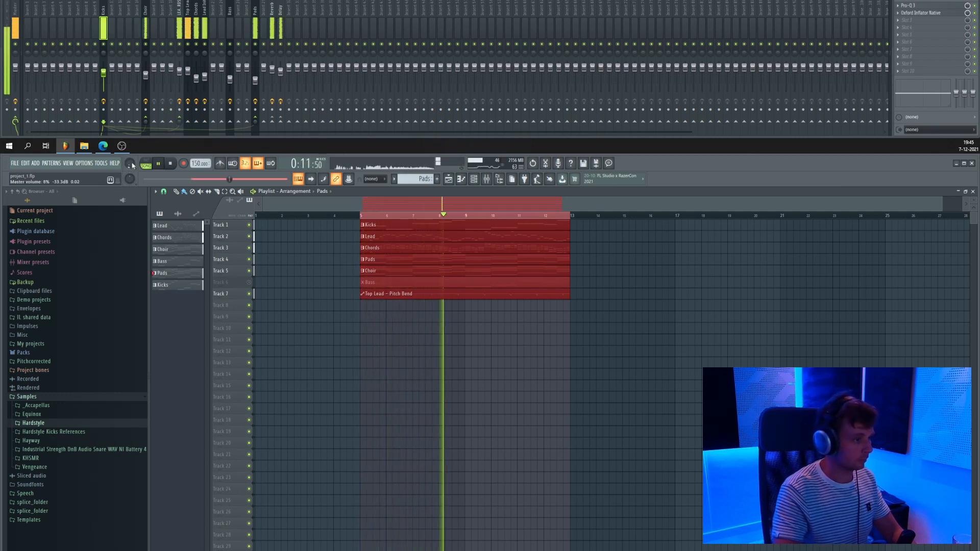
key(space)
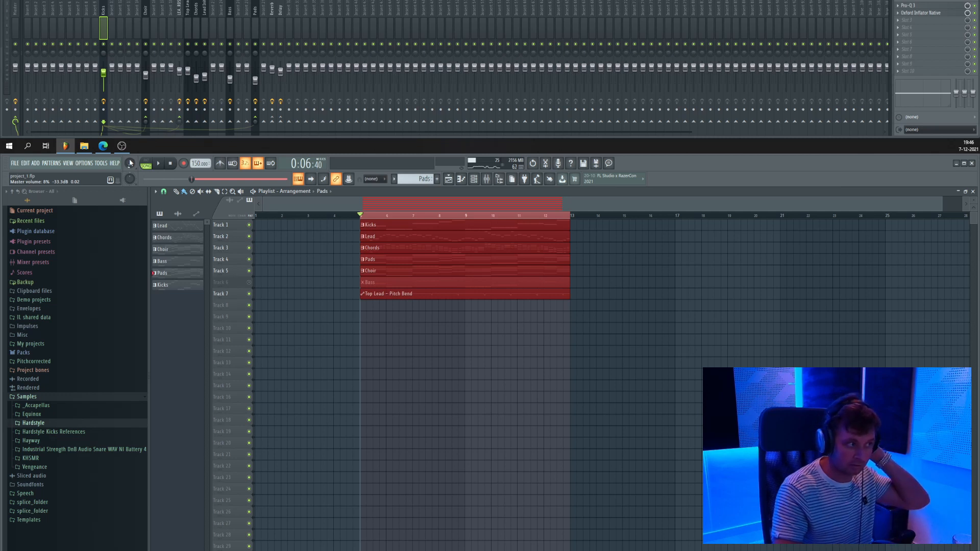
mouse_move(129, 165)
mouse_down()
mouse_move(129, 127)
mouse_move(130, 161)
mouse_up()
key(space)
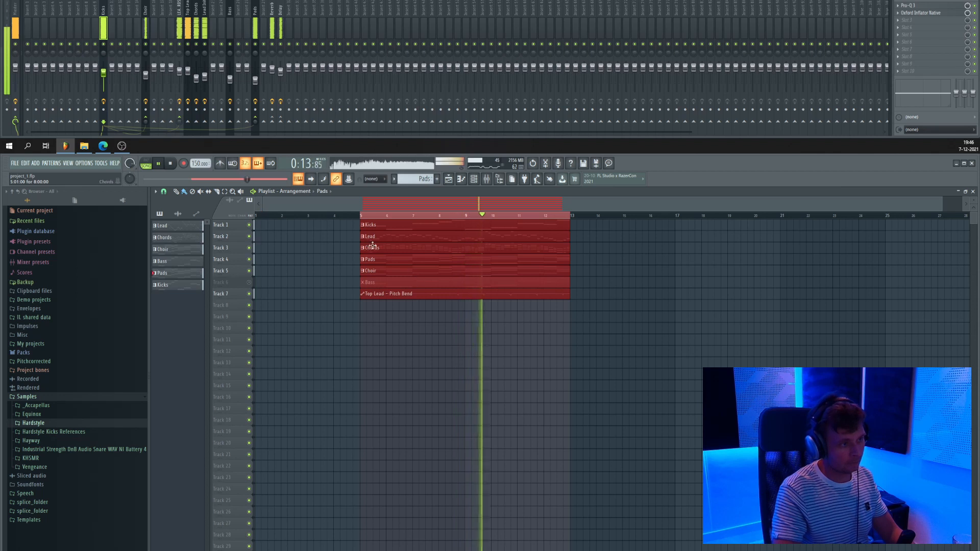
click(146, 22)
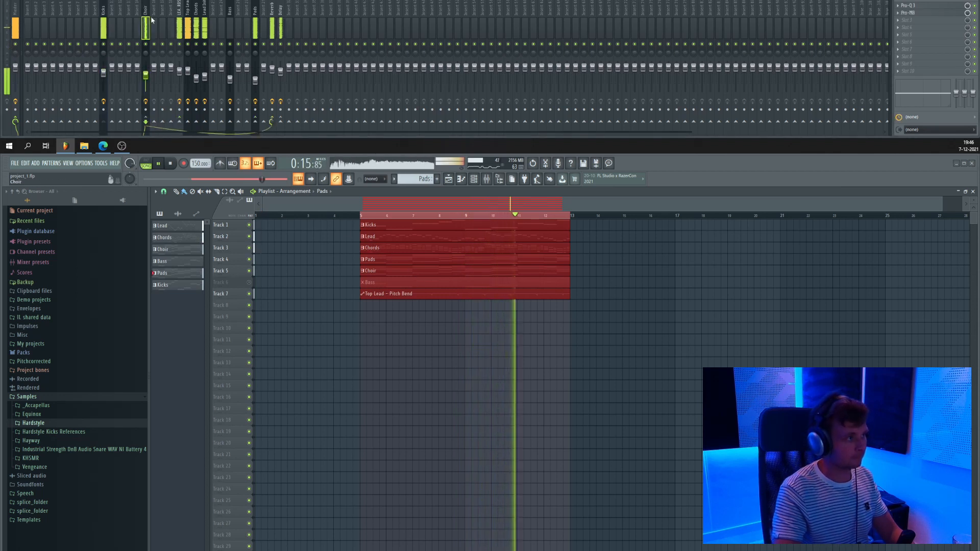
click(272, 69)
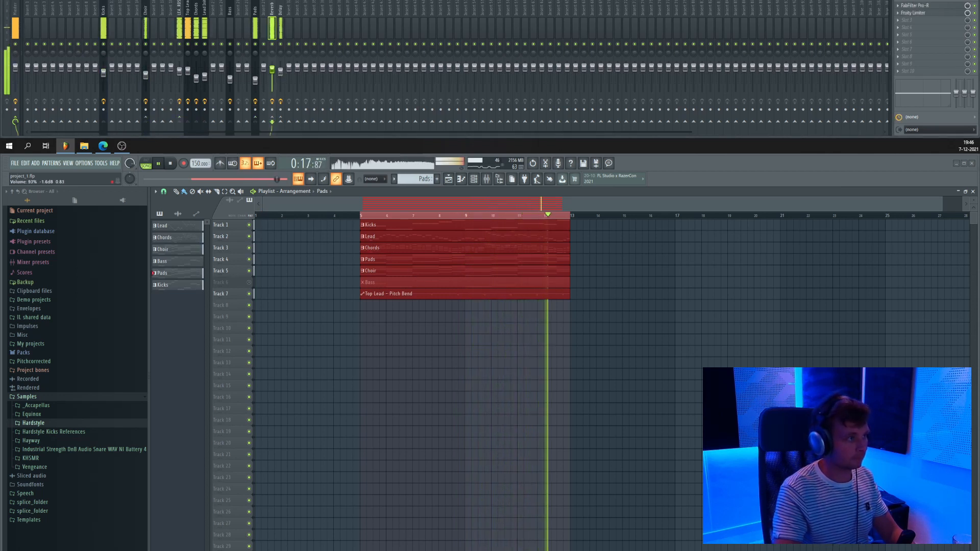
key(space)
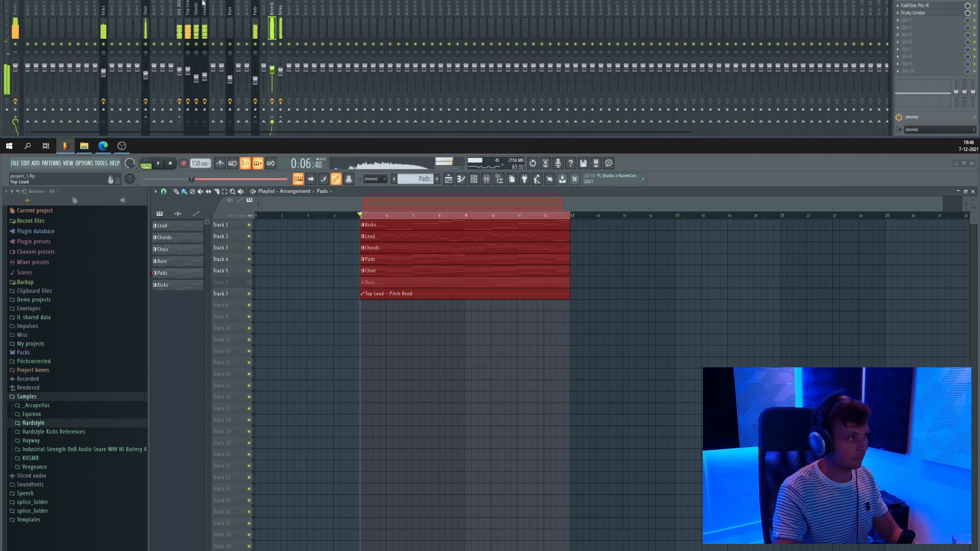
Load Oxford Inflator Native into the Master track's first effect slot, ahead of Ozone 8, and place its window below the clips.
ctrl+scroll(432, 273, up, 3)
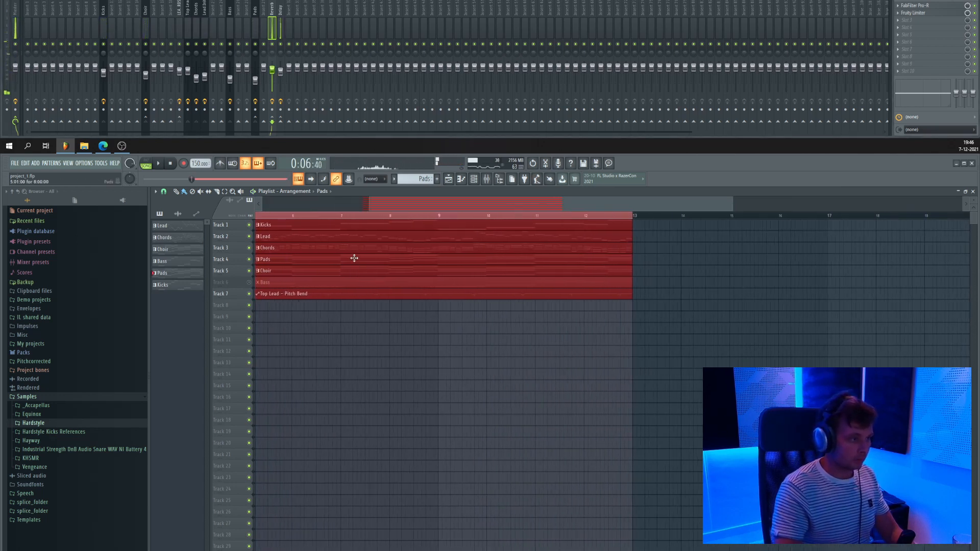
click(17, 15)
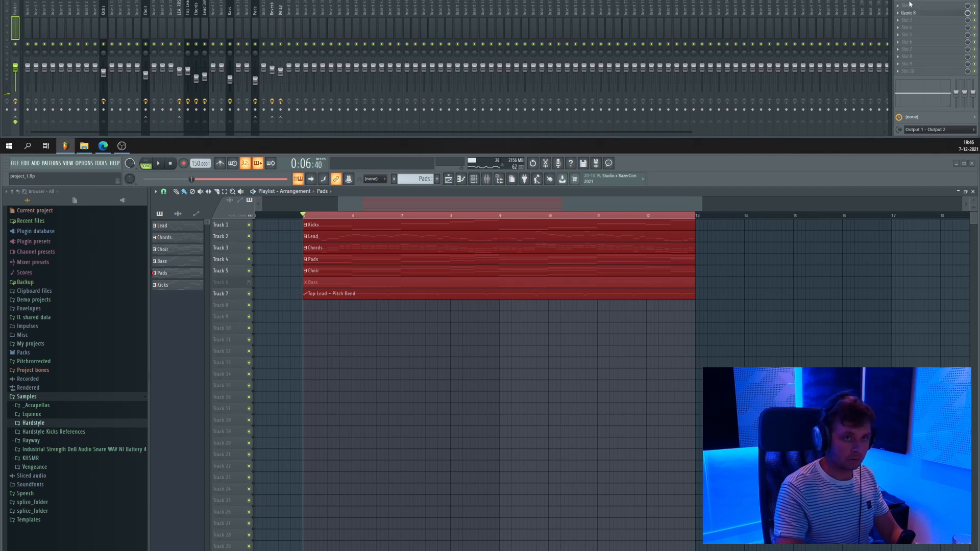
click(909, 5)
click(740, 2)
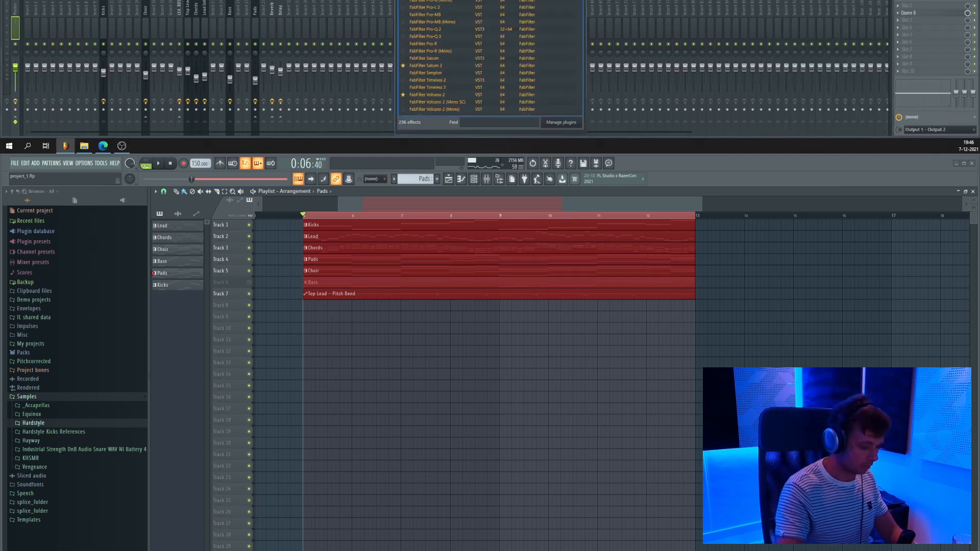
text(ox)
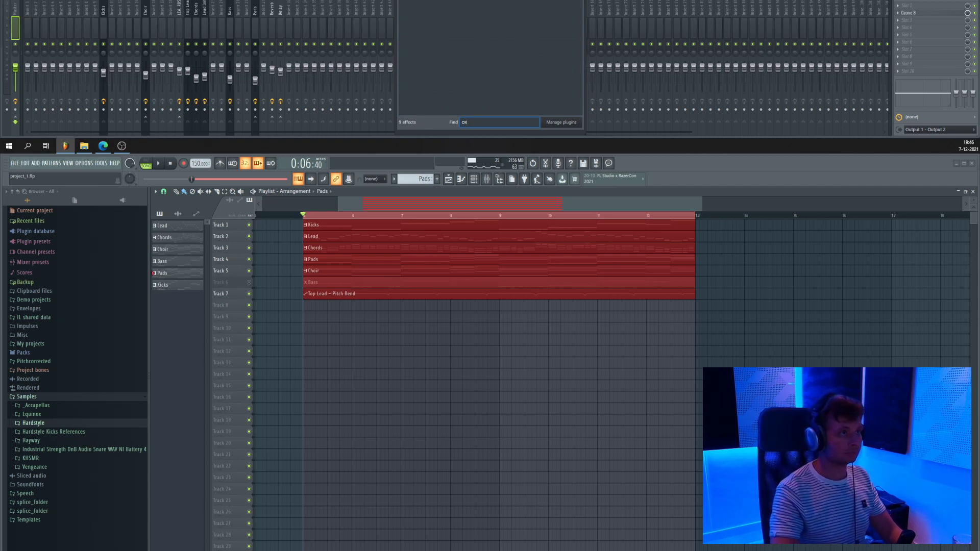
key(Return)
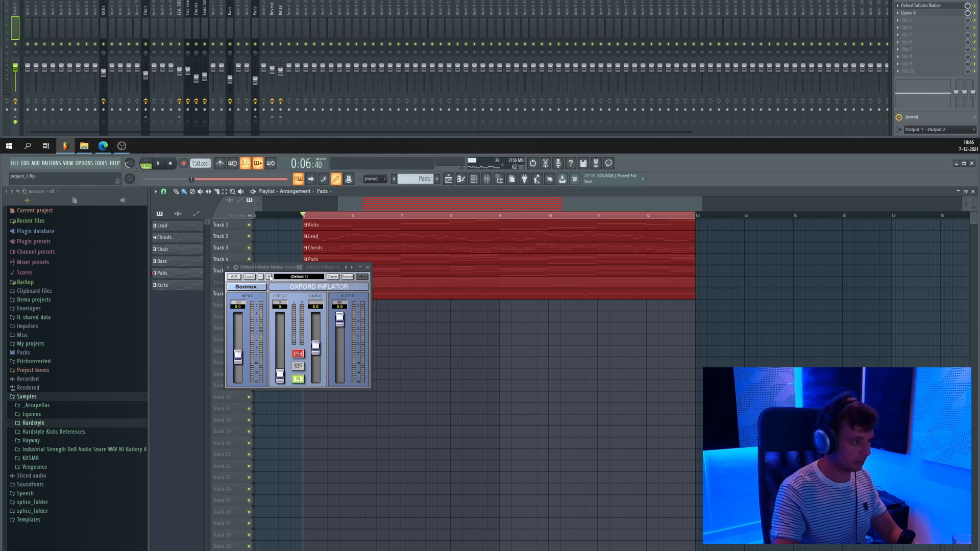
drag(275, 267, 572, 319)
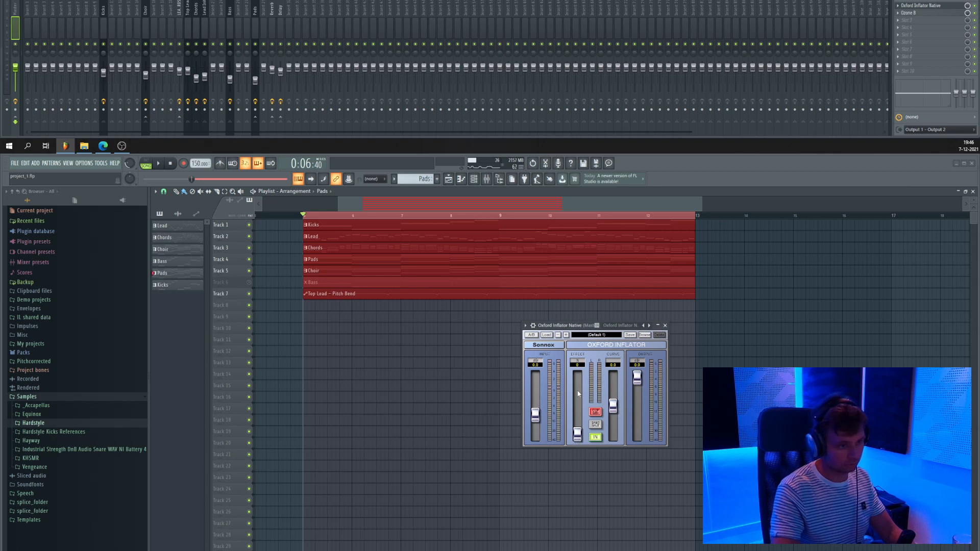
drag(579, 327, 519, 315)
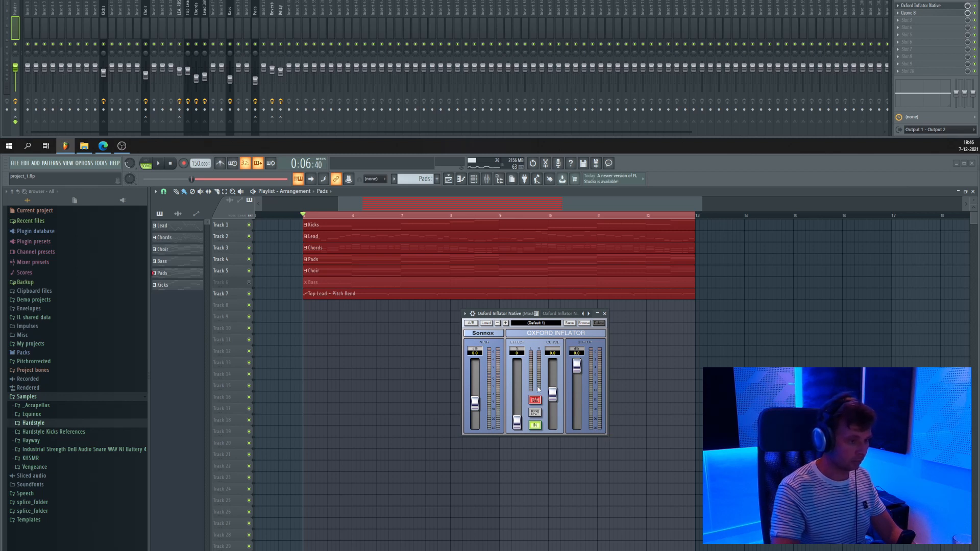
drag(521, 316, 490, 307)
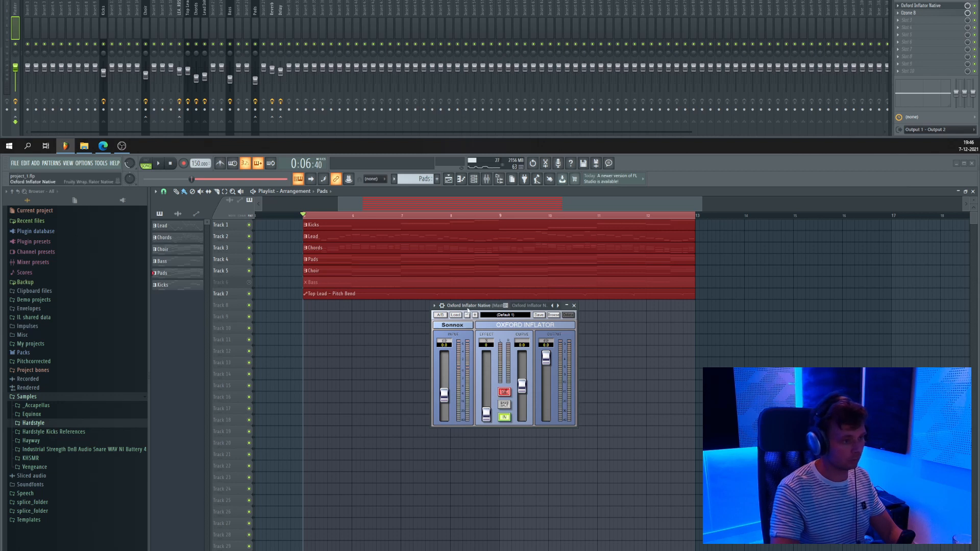
drag(467, 309, 370, 309)
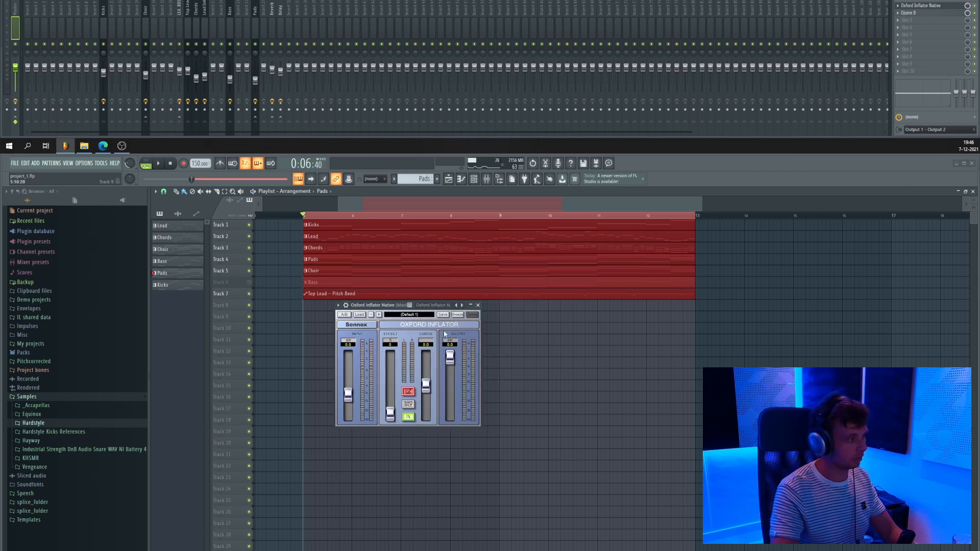
drag(385, 310, 421, 335)
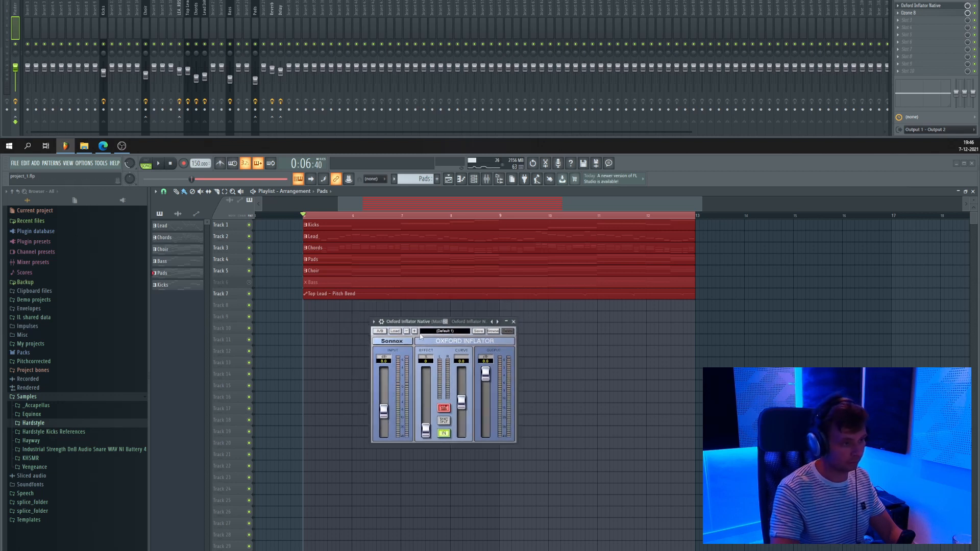
During playback, raise the Master Inflator's effect to about 28% and its input gain to about +1 dB.
key(space)
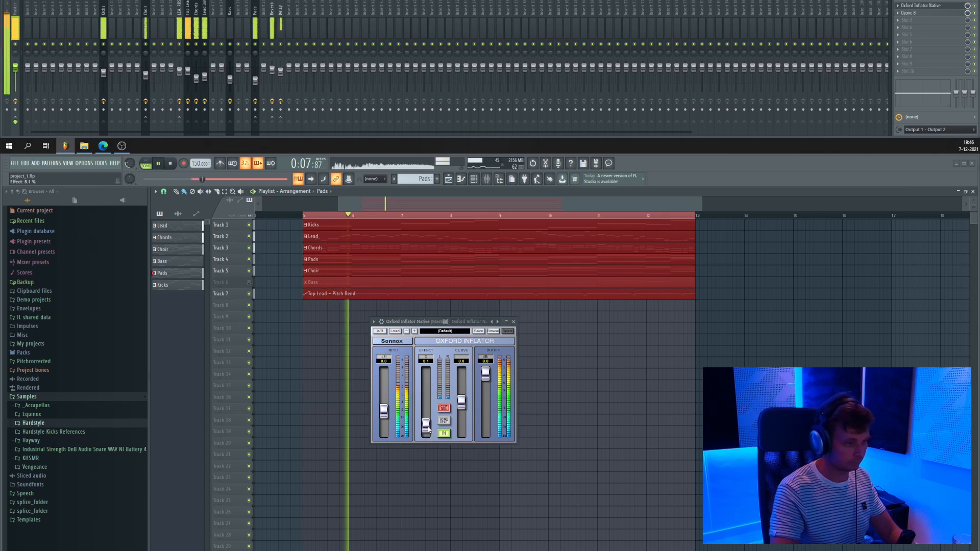
drag(426, 430, 387, 414)
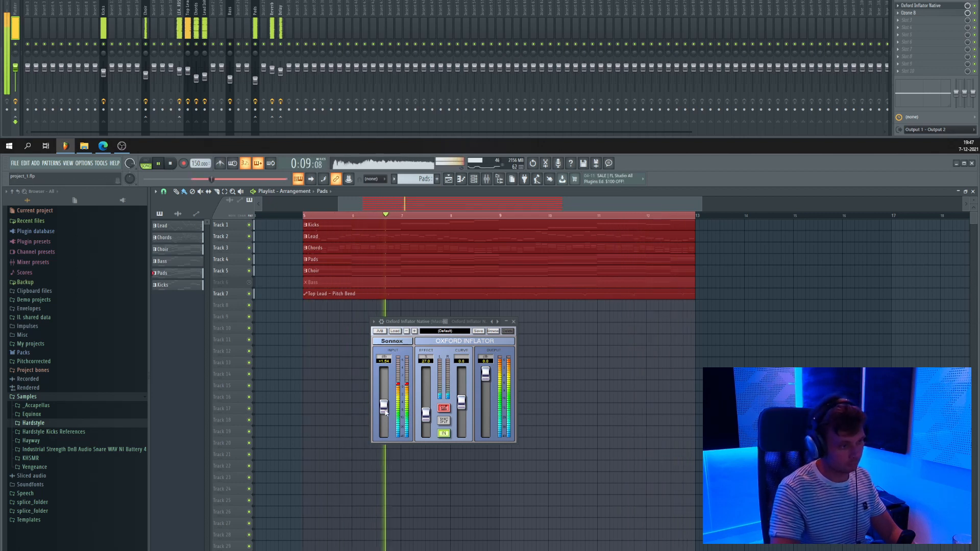
drag(385, 413, 427, 418)
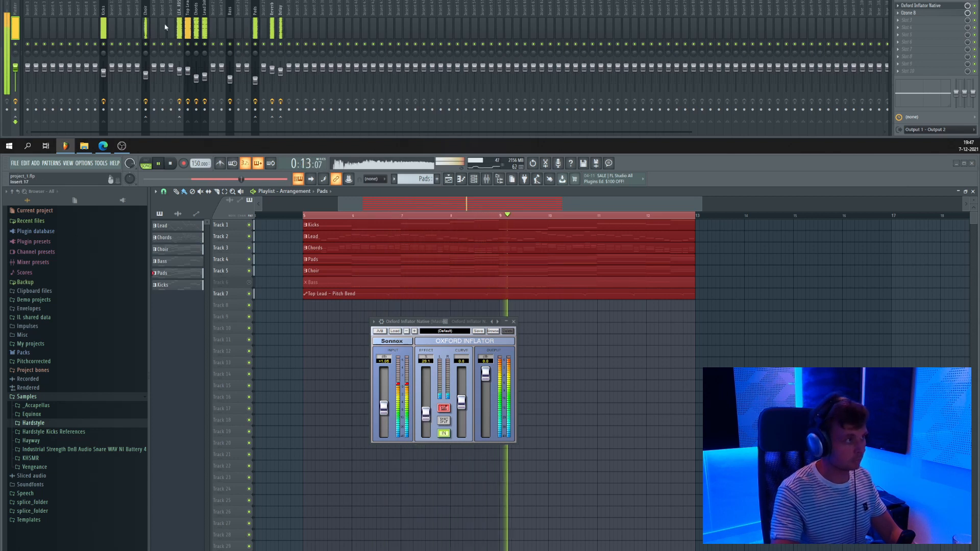
click(183, 22)
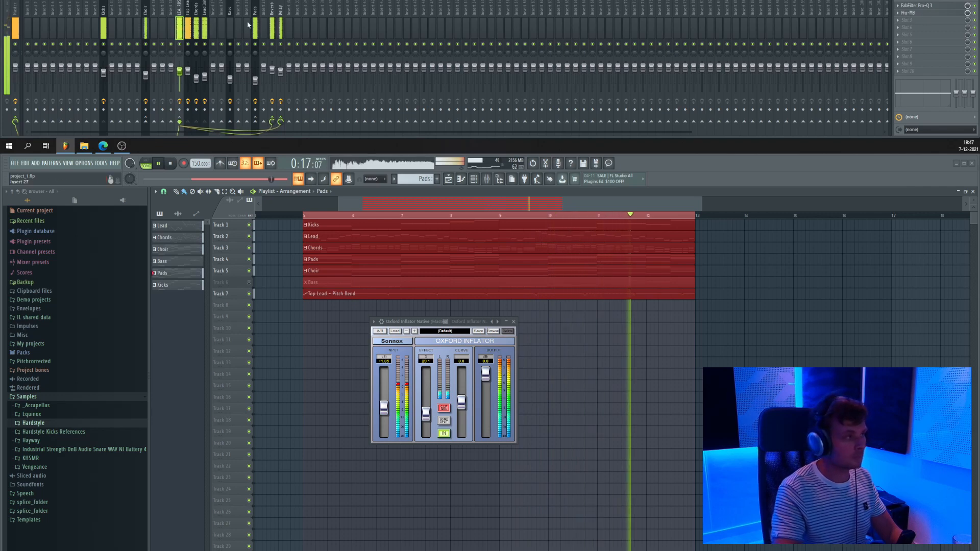
In the Dynamics module of Ozone 8 on the Master, set the low band's compressor threshold to -16.4 dB.
click(16, 28)
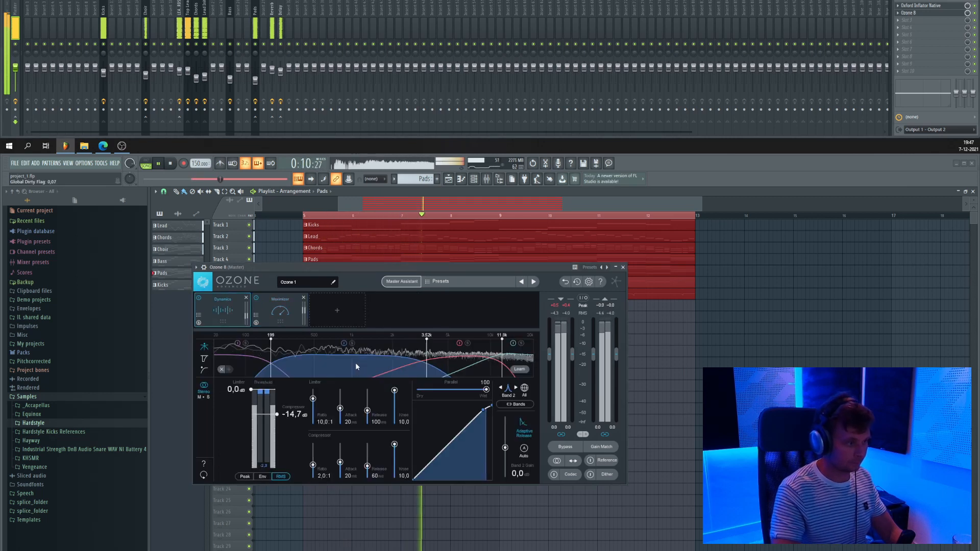
click(258, 367)
drag(265, 420, 265, 417)
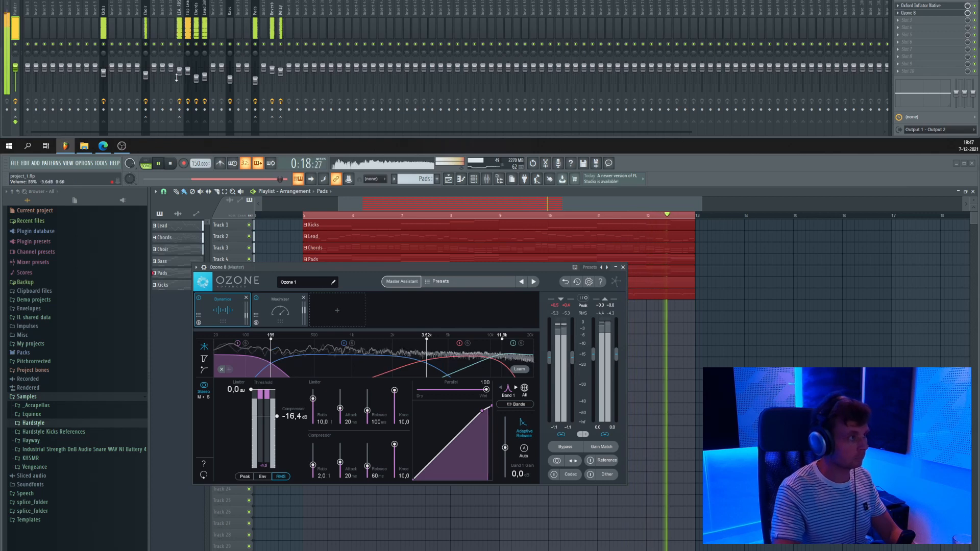
Set the Kicks fader to 72% and move its Pro-Q 3 high band to about 5.8 kHz at +2.9 dB.
click(104, 74)
drag(104, 75, 104, 74)
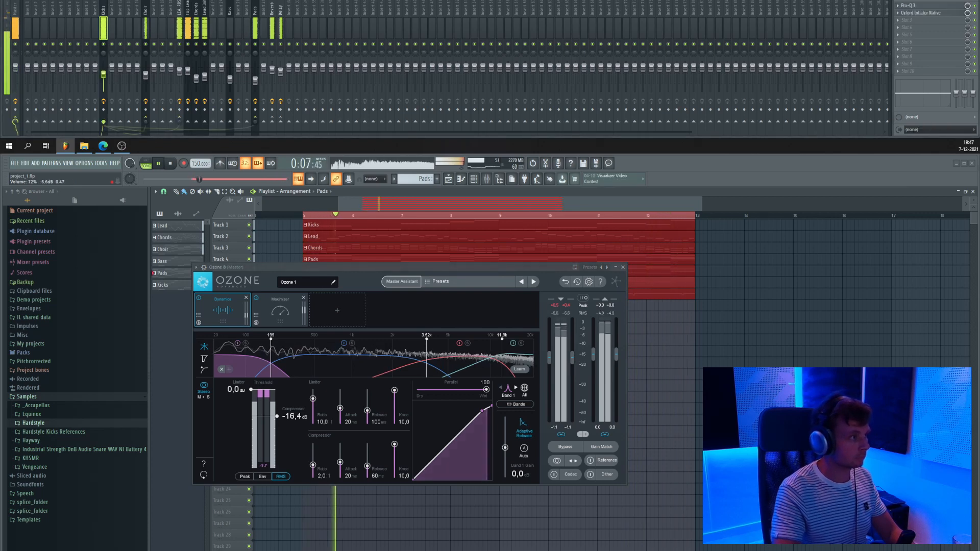
click(937, 6)
drag(800, 346, 746, 341)
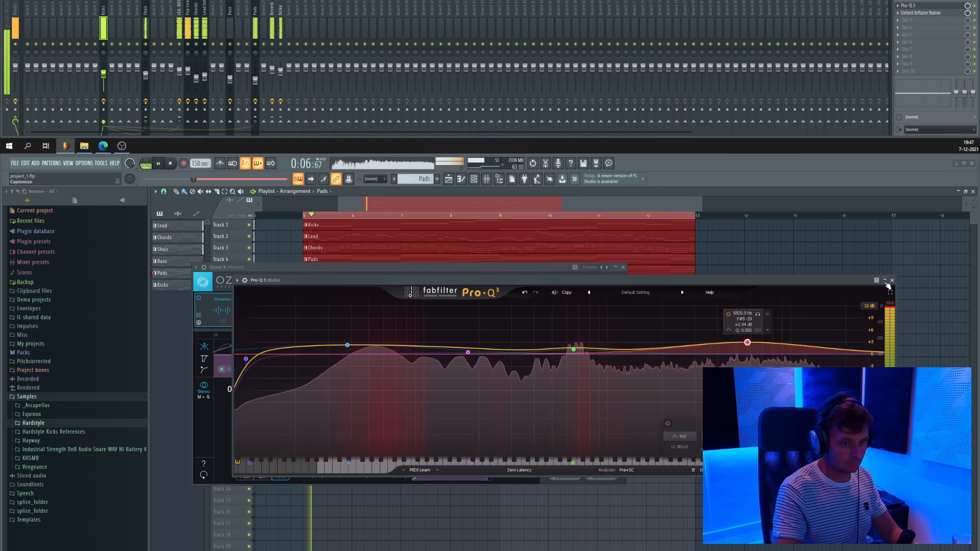
click(892, 281)
Close the Master plugin windows, open the Kicks channel's Nimble Kick and enable Reverse polarity for the sample.
key(space)
key(F6)
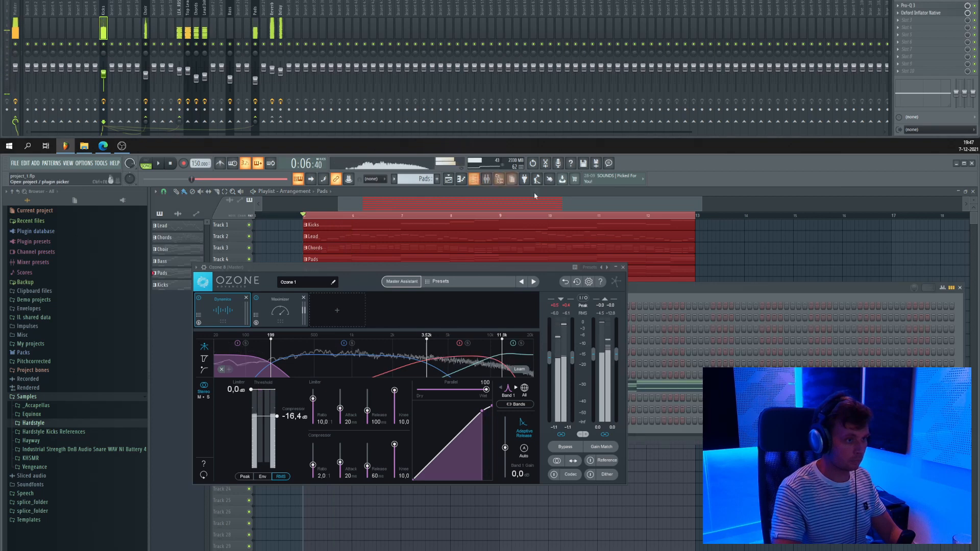
click(622, 267)
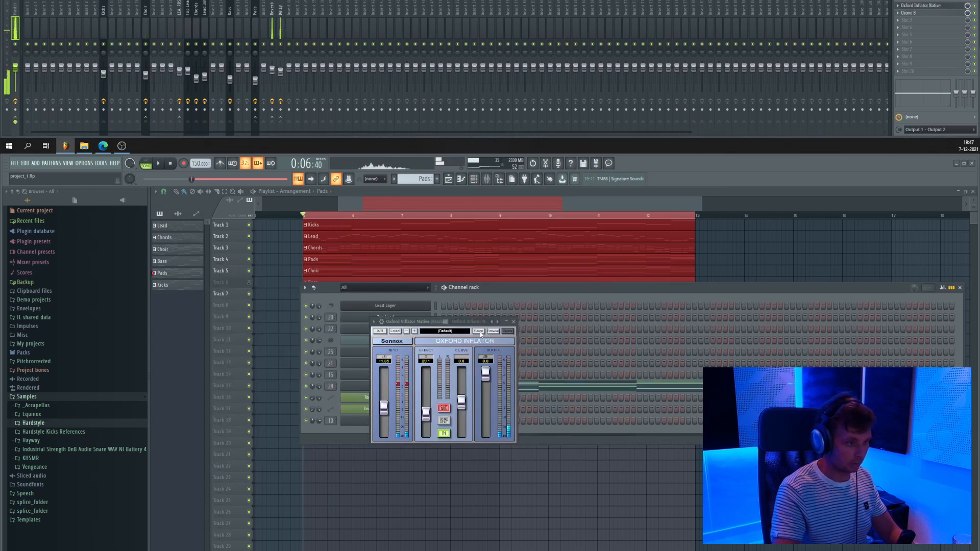
click(513, 322)
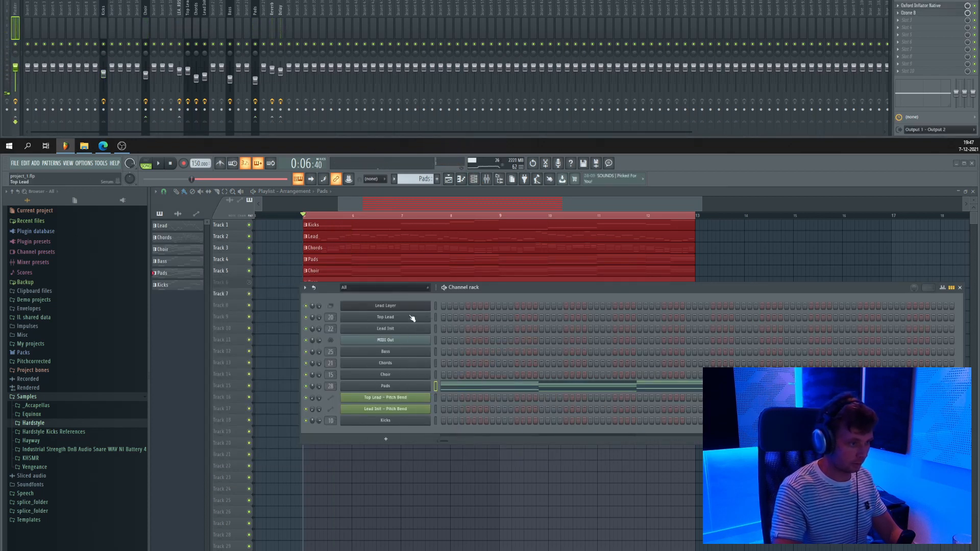
click(382, 420)
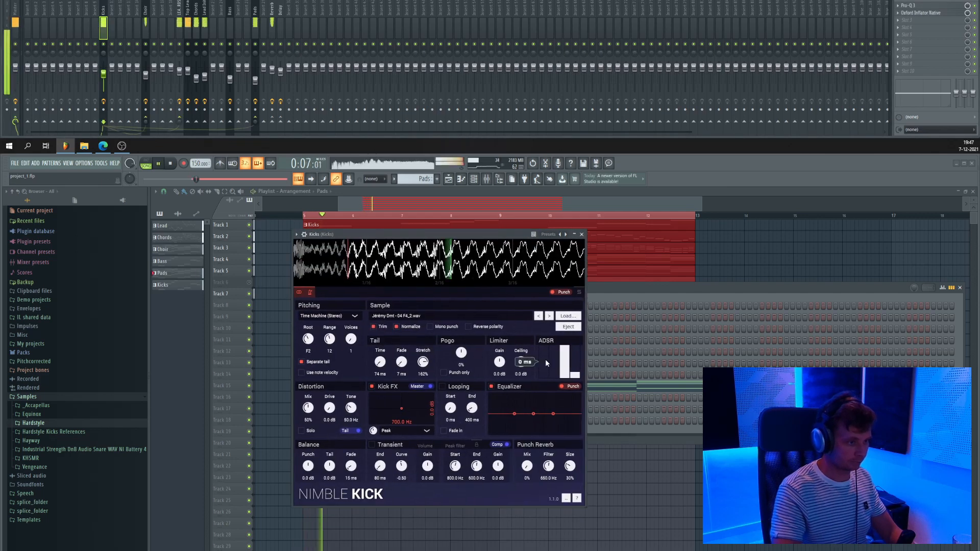
click(468, 326)
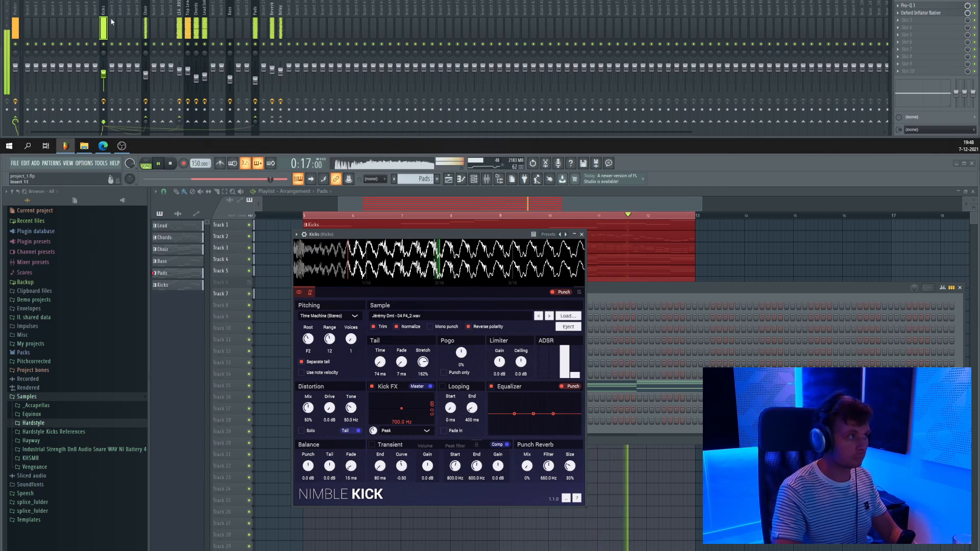
Shift the low cut in the Kicks Pro-Q 3 to a higher frequency during playback.
click(923, 7)
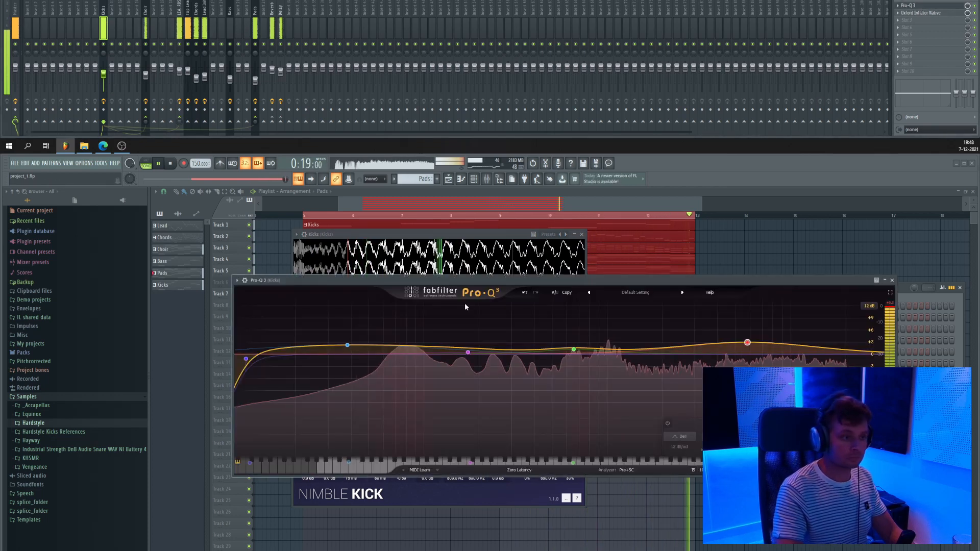
drag(274, 361, 305, 363)
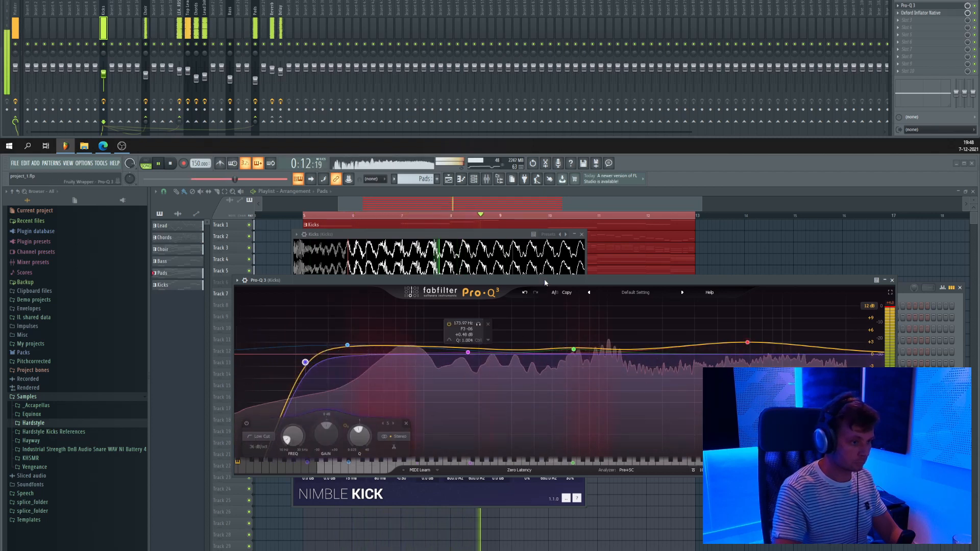
Reposition the Kicks Pro-Q 3 and Nimble Kick windows, and raise the master volume during playback.
key(space)
drag(548, 280, 594, 429)
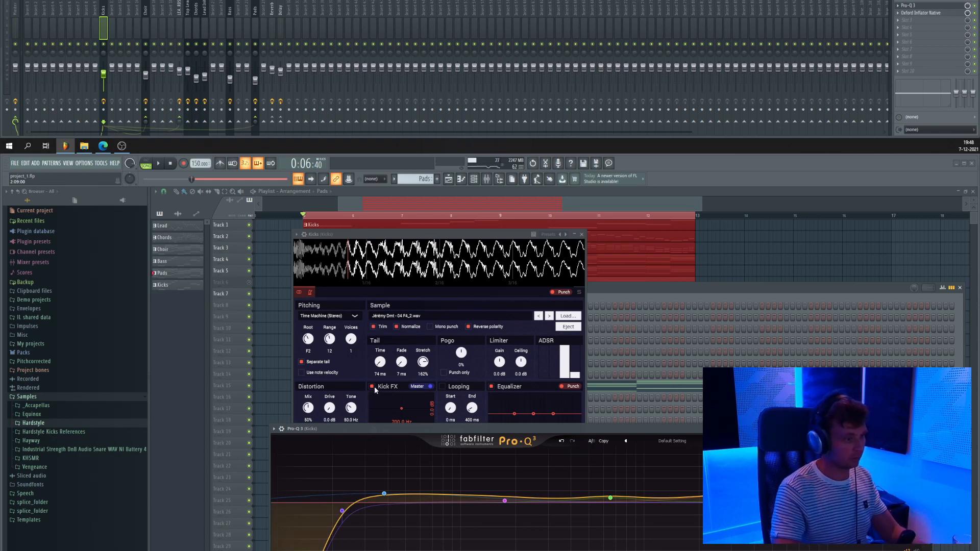
drag(432, 431, 565, 317)
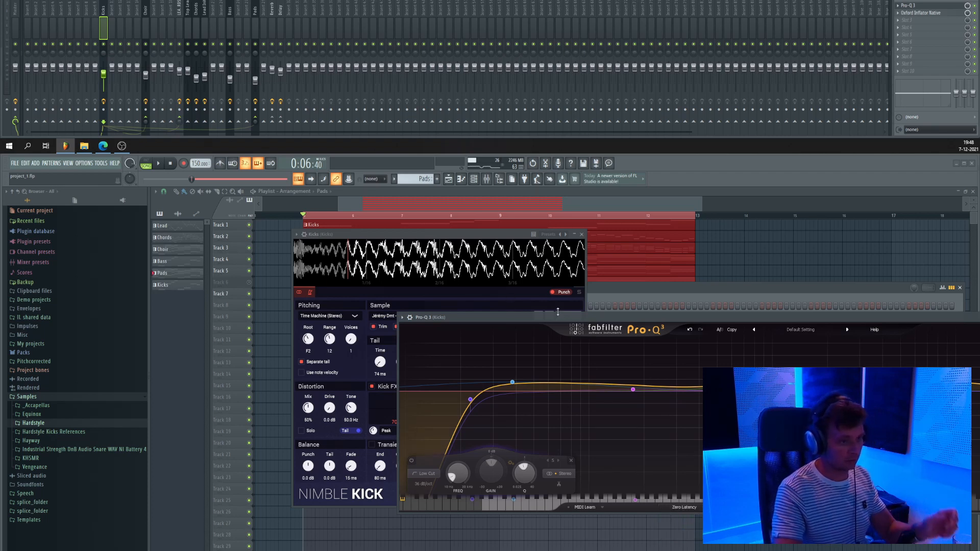
drag(549, 317, 389, 387)
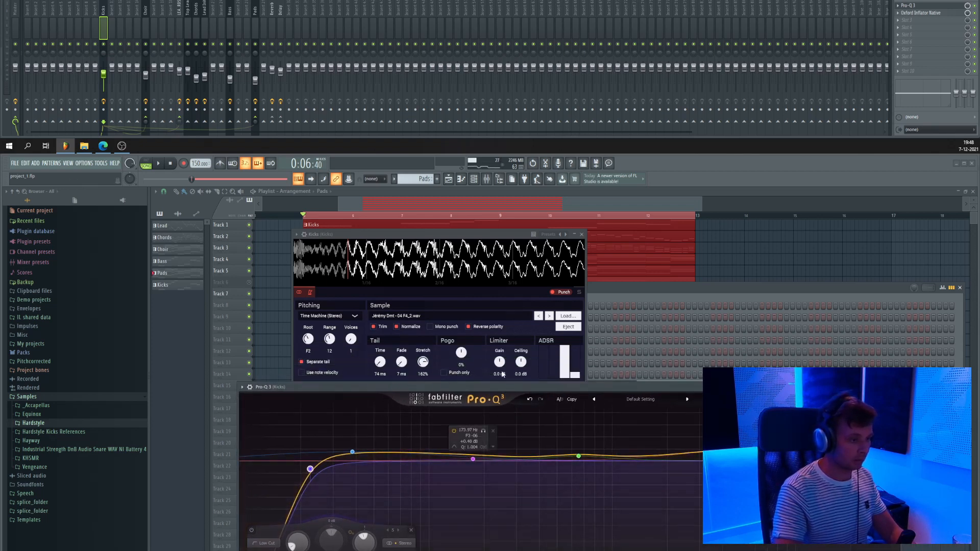
drag(508, 237, 550, 228)
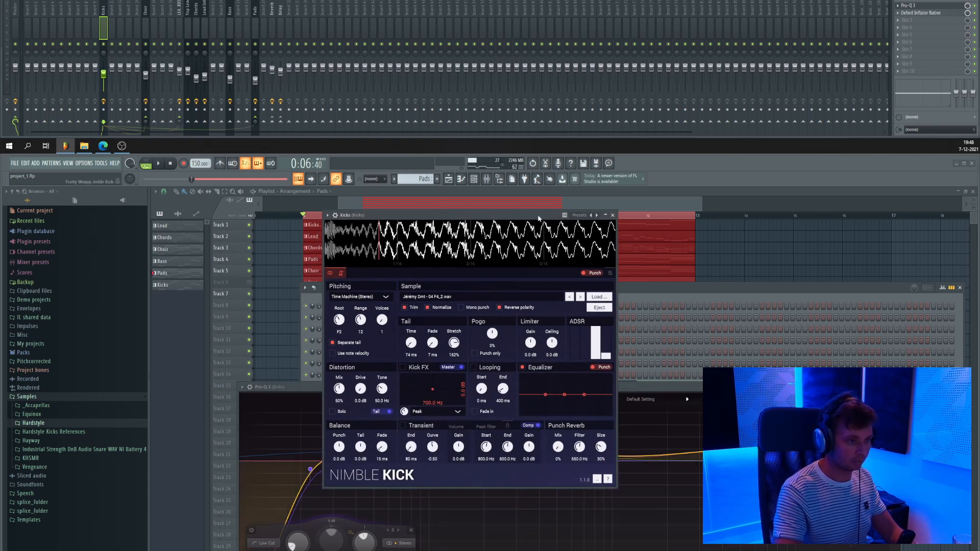
key(space)
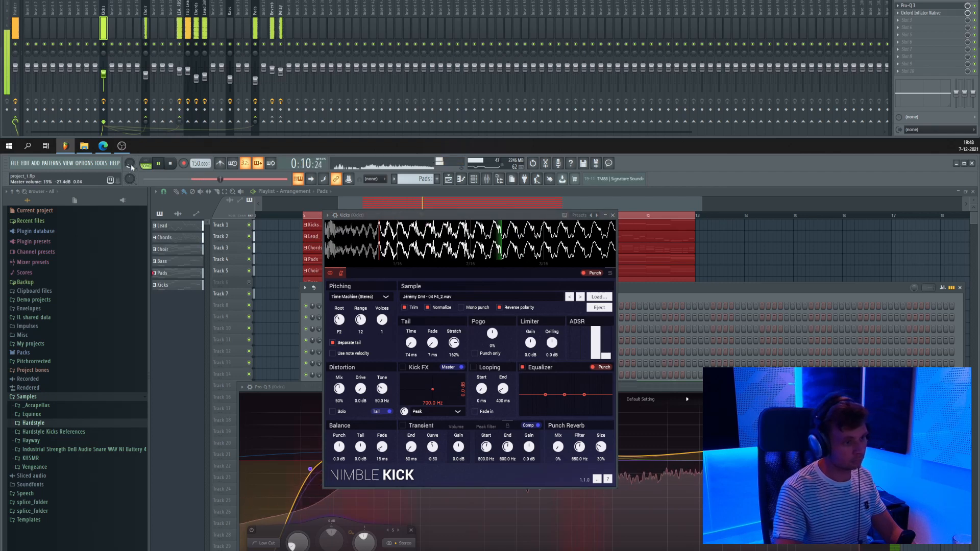
drag(131, 167, 132, 122)
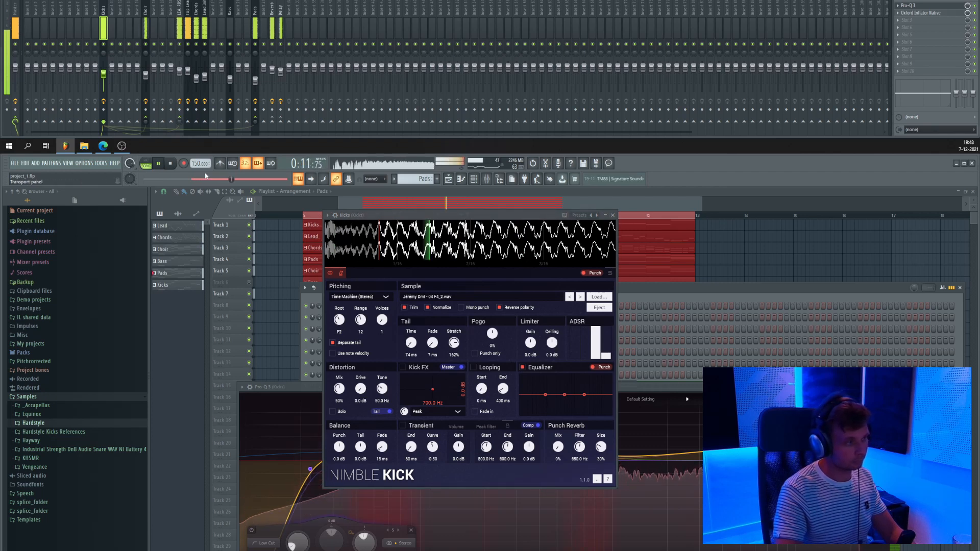
Close the Kicks channel's Nimble Kick and Pro-Q 3 windows and move the Channel rack clear of the playlist clips.
click(613, 215)
drag(848, 387, 745, 300)
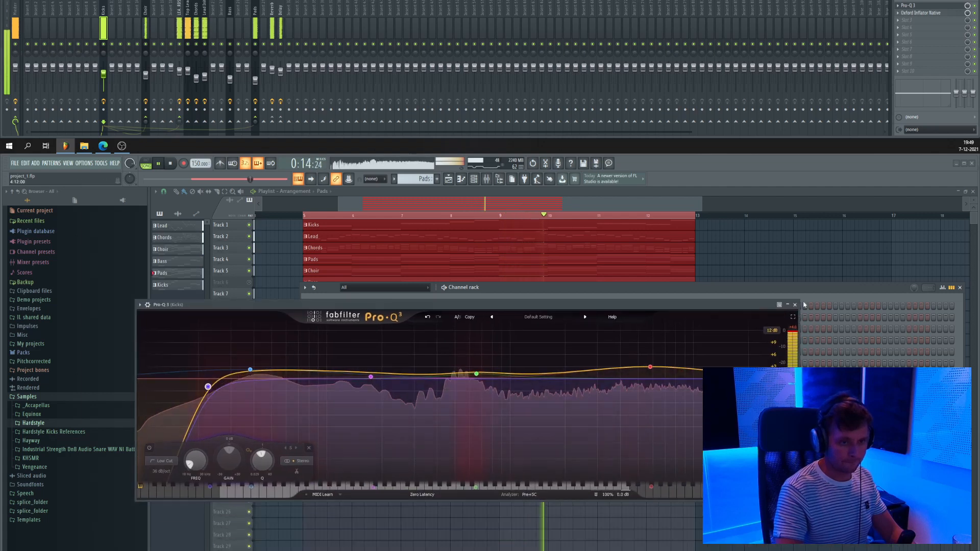
click(787, 306)
click(787, 305)
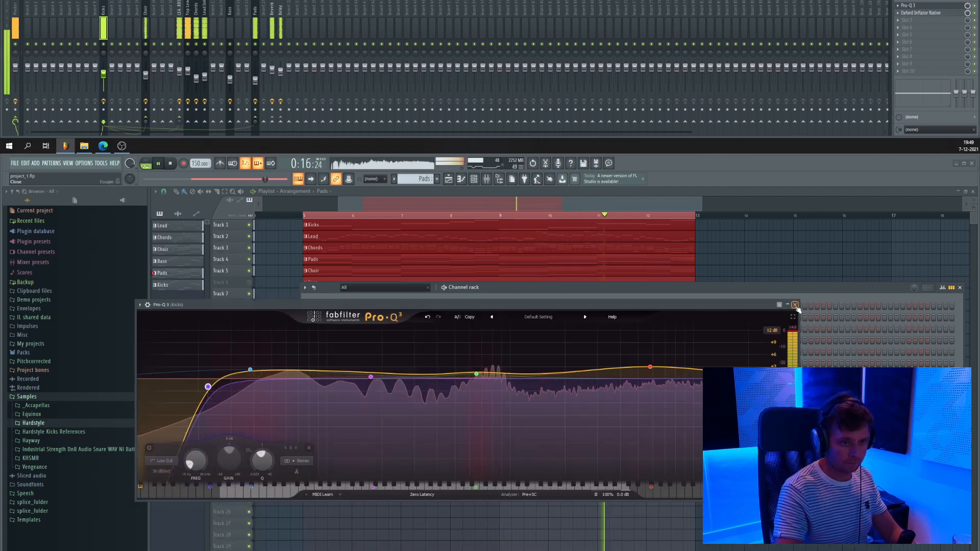
click(796, 305)
drag(870, 290, 832, 305)
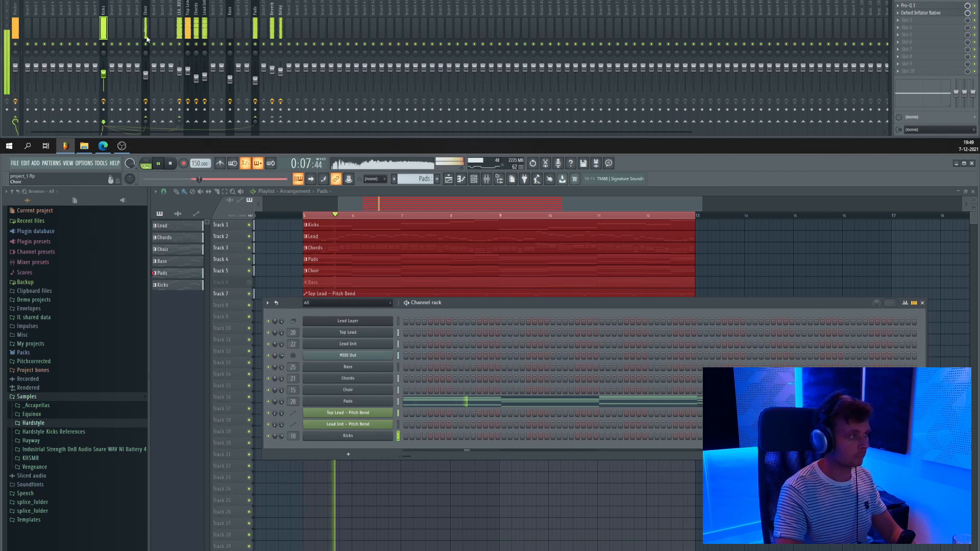
Open Pro-MB on the LEAD AND CHORDS track and set band 2's threshold to about -22.2 dB.
click(177, 28)
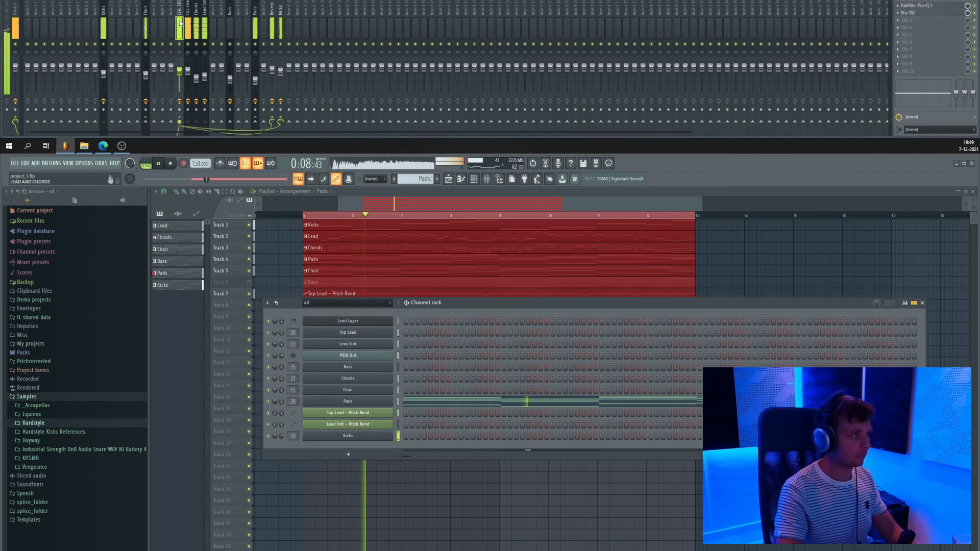
click(918, 13)
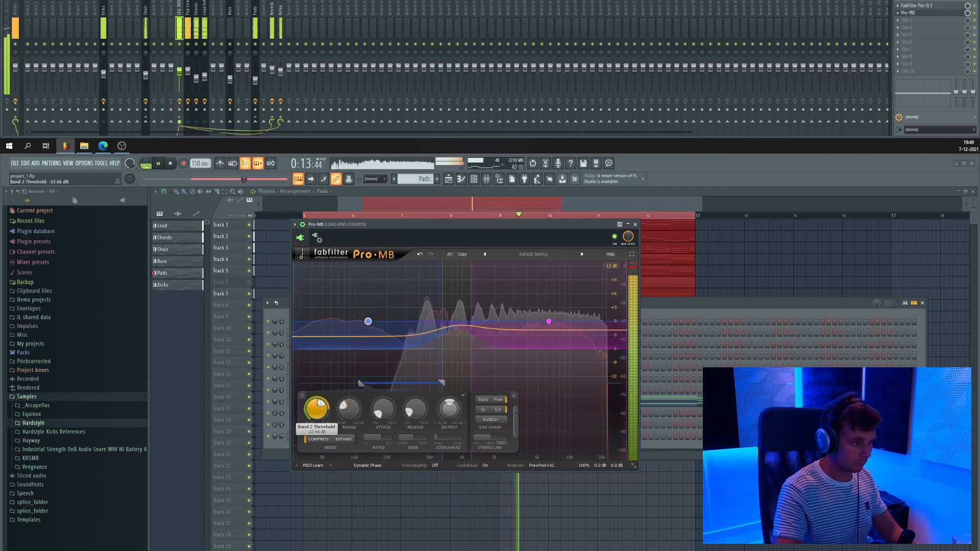
scroll(319, 403, up, 3)
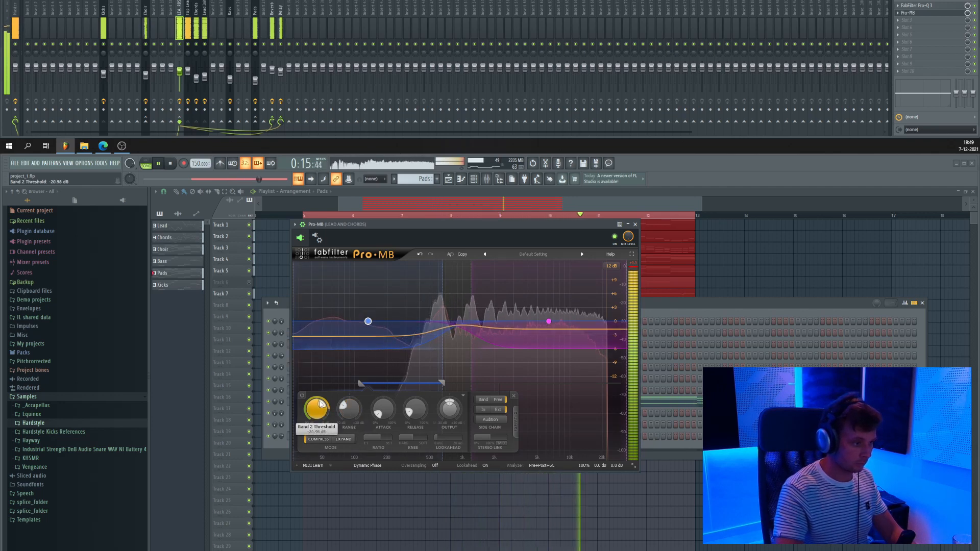
scroll(320, 404, down, 2)
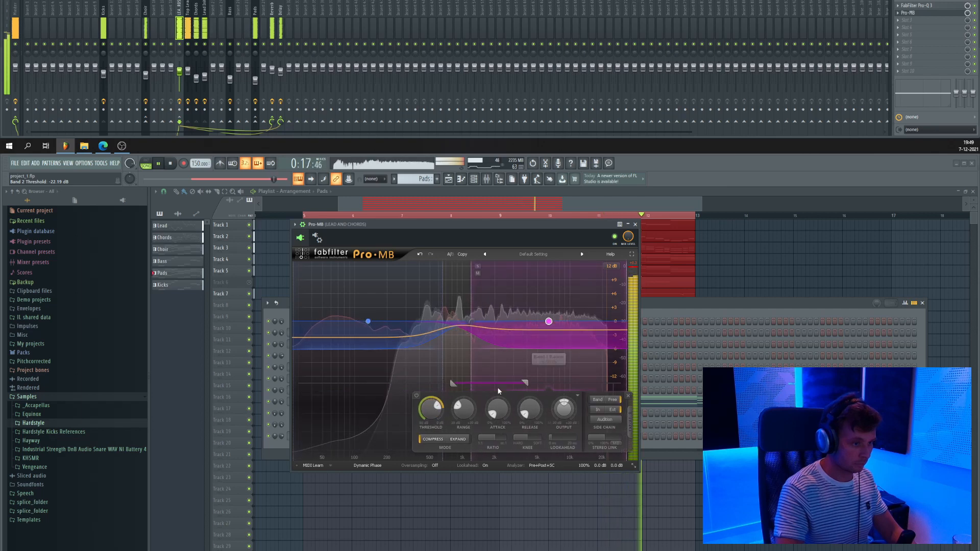
Shift Pro-MB band 1's side-chain range up to about 12 kHz at its high end and set its release to 15.1%.
drag(499, 382, 552, 384)
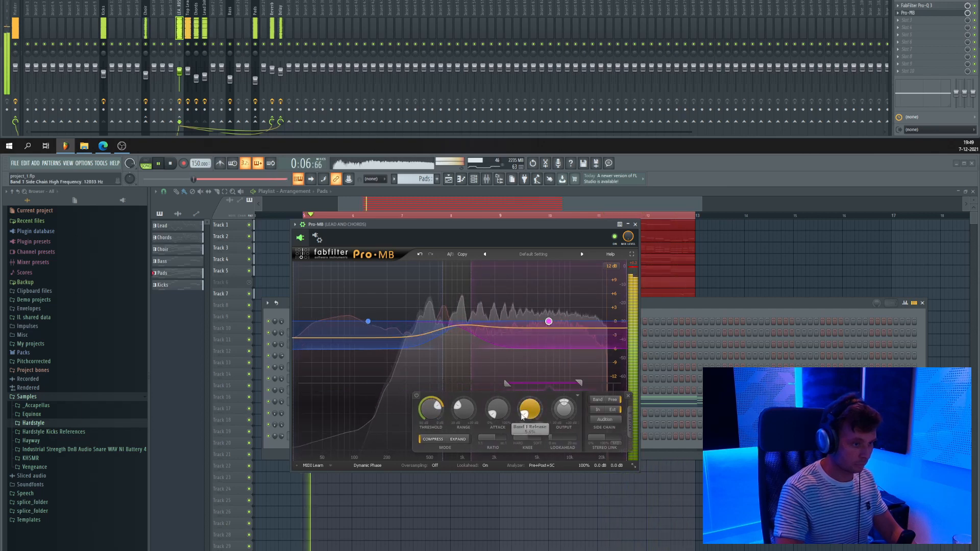
scroll(523, 412, up, 5)
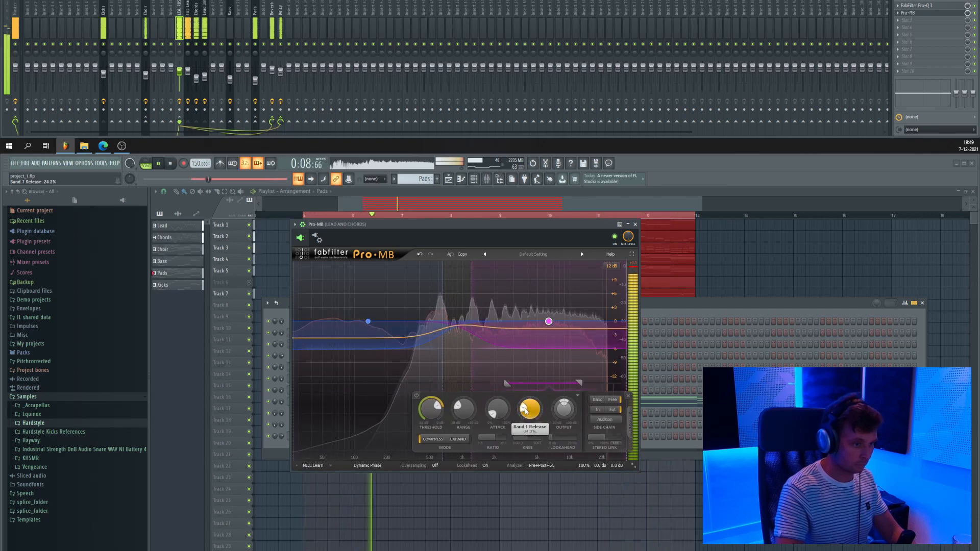
scroll(524, 409, down, 3)
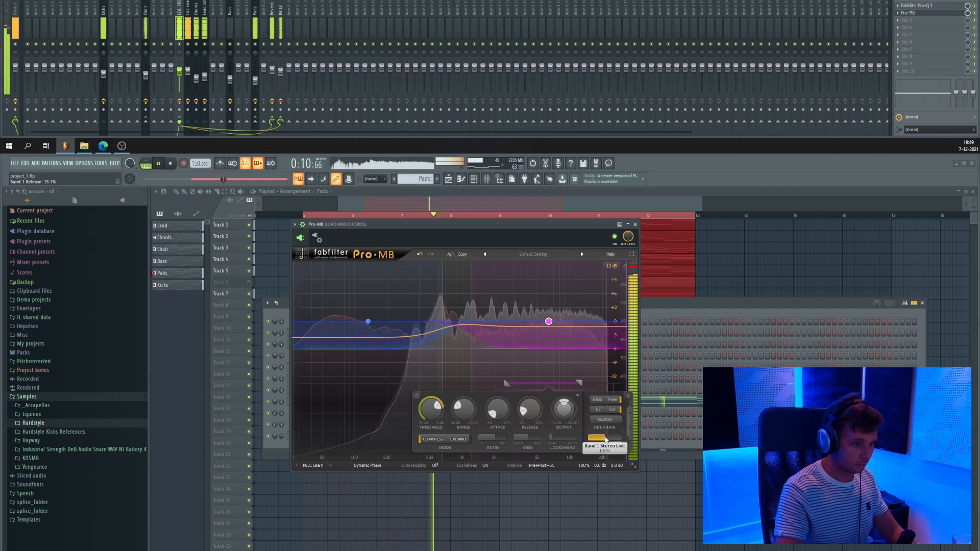
Set Pro-MB band 1's stereo link to 100% with 32% Mid-only and its low crossover to about 1.1 kHz.
drag(606, 440, 631, 441)
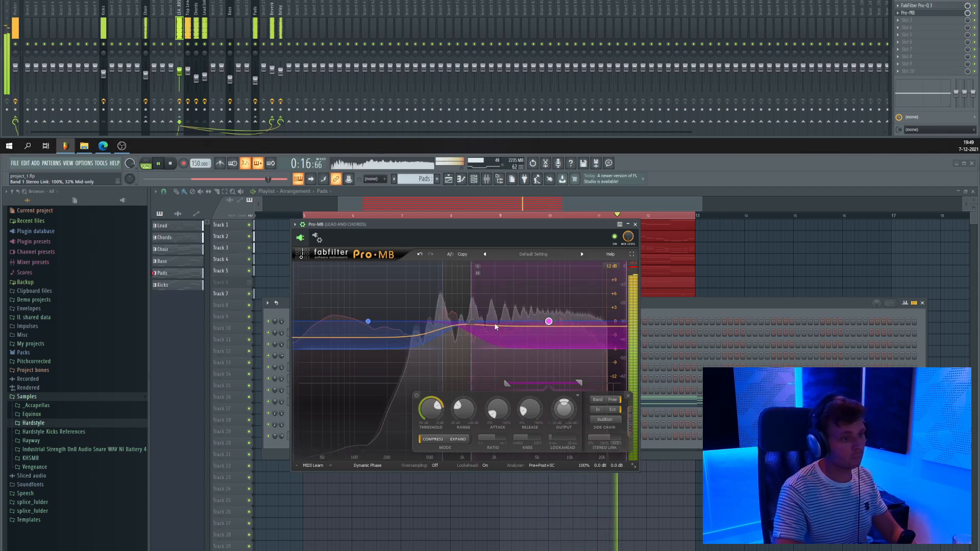
drag(471, 341, 468, 332)
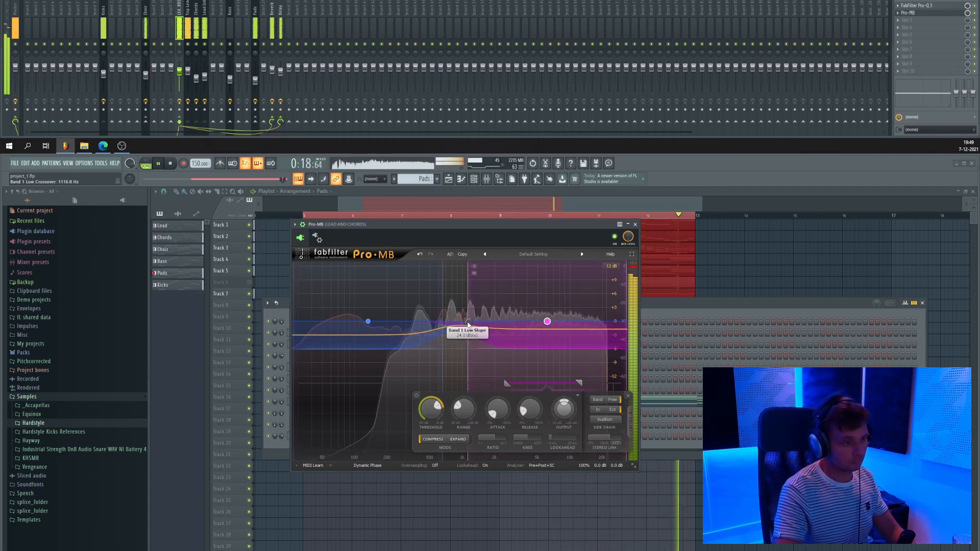
key(space)
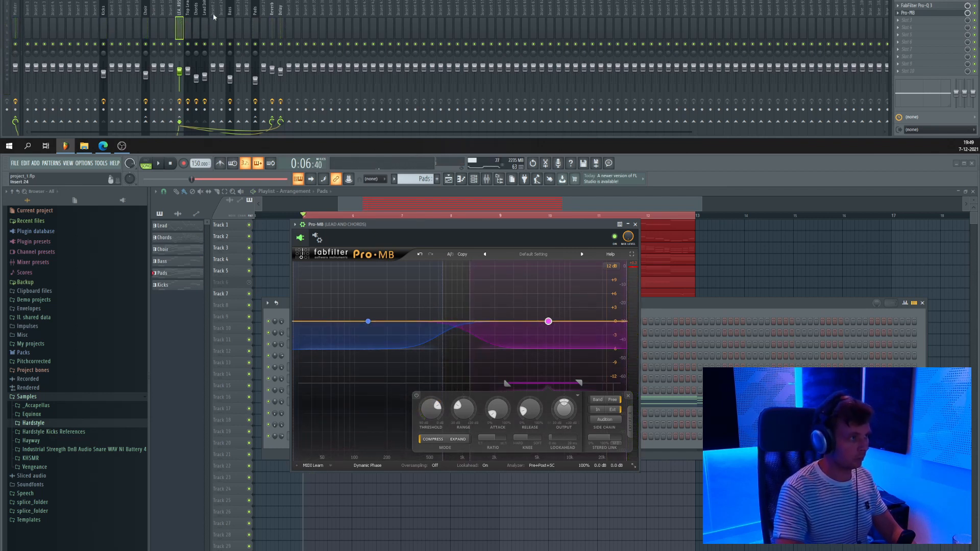
In the LEAD AND CHORDS Pro-Q 3, set the low cut to about 197 Hz, lower the mid band's frequency, and set the high band to 17677 Hz at +2.48 dB.
click(917, 6)
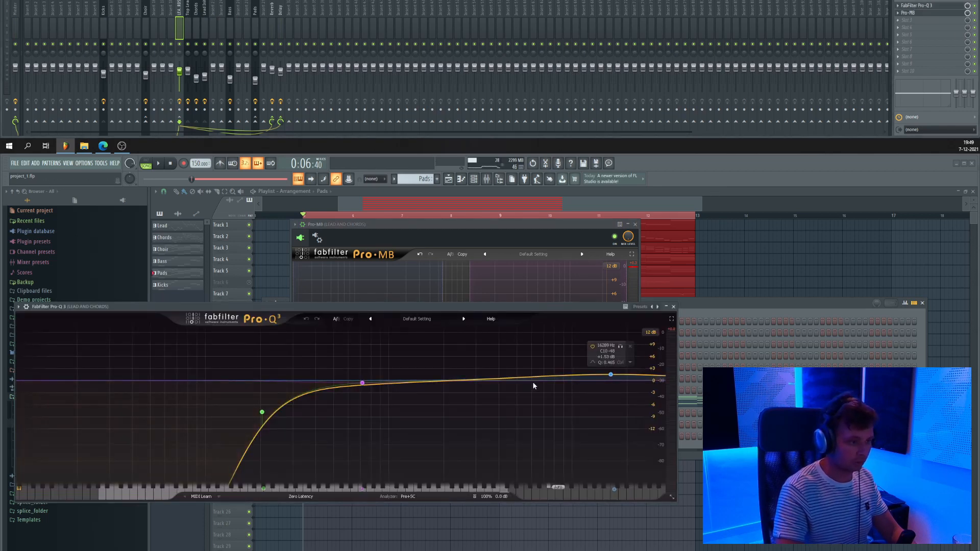
key(space)
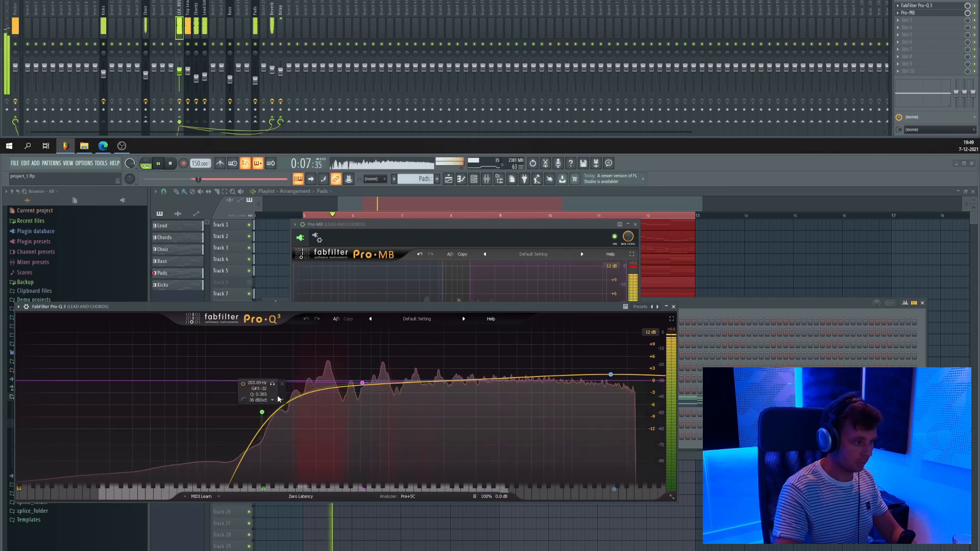
drag(264, 411, 259, 412)
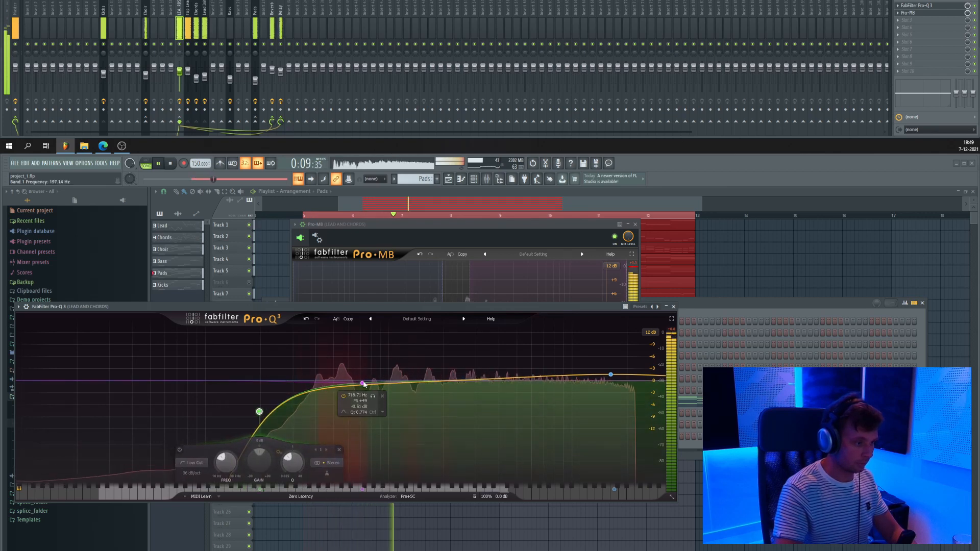
mouse_move(363, 384)
mouse_down()
mouse_move(332, 391)
mouse_move(354, 385)
mouse_up()
drag(612, 375, 617, 371)
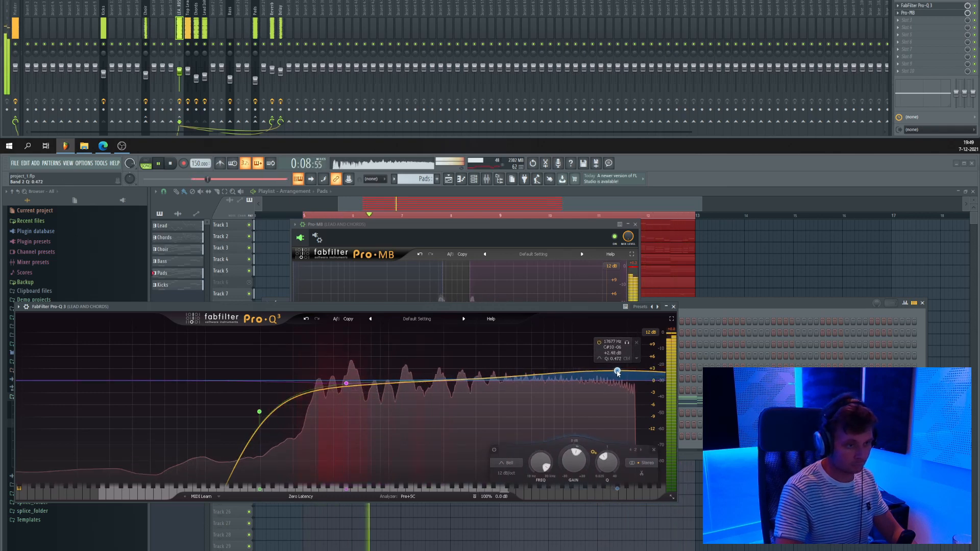
click(673, 306)
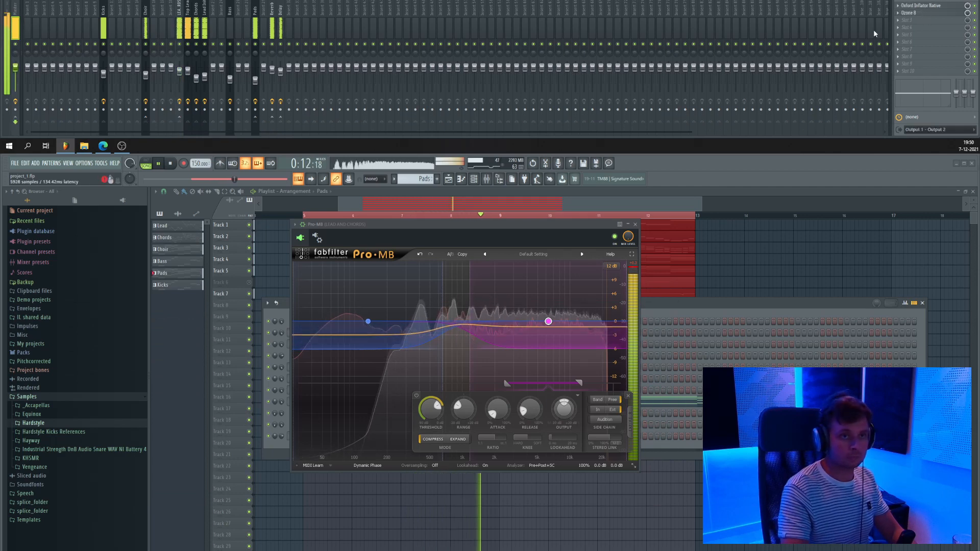
Add an Equalizer module to the signal chain of Ozone 8 on the Master.
click(335, 312)
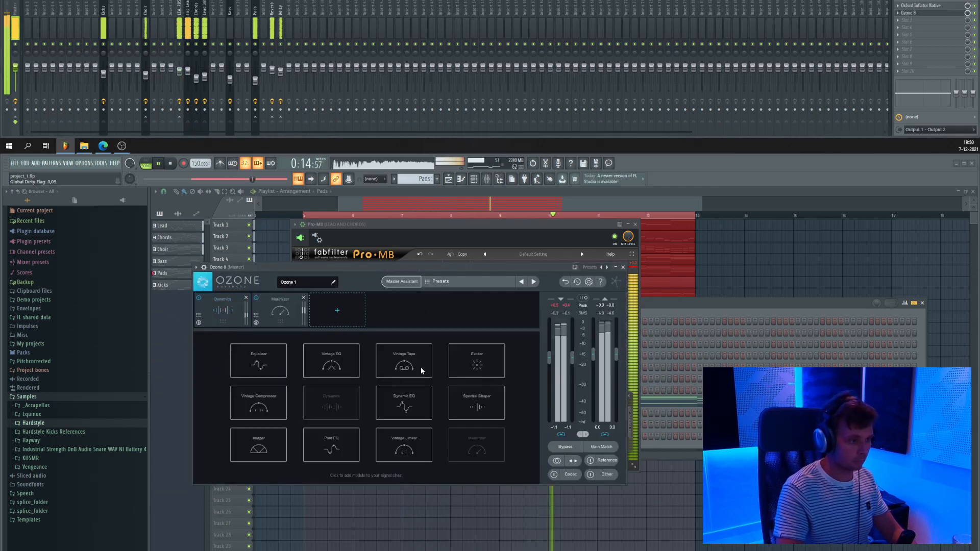
drag(417, 270, 433, 273)
key(space)
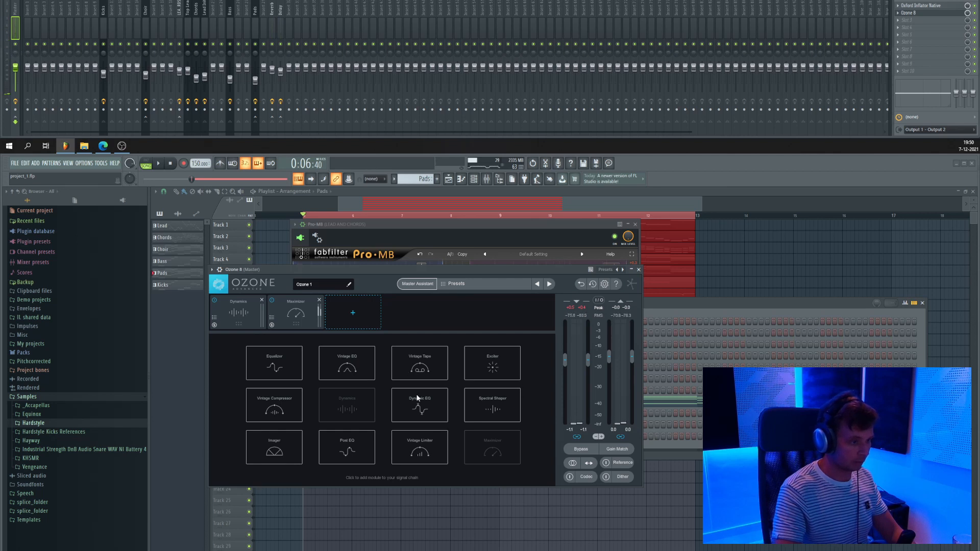
click(280, 353)
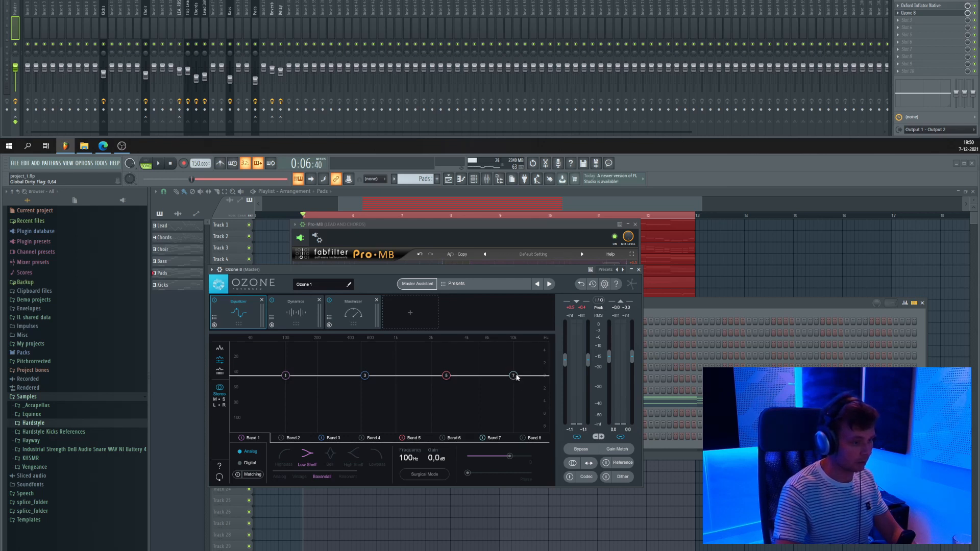
Set the Ozone Equalizer's band 7 high shelf to 1.32 kHz at 1.2 dB, and close the Ozone 8 and Pro-MB windows.
key(space)
drag(515, 378, 412, 370)
drag(436, 270, 481, 277)
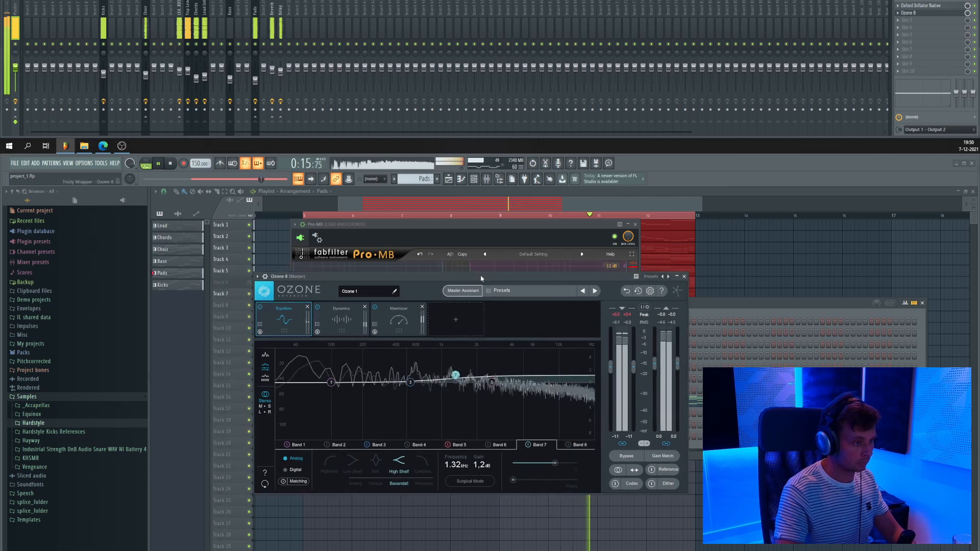
key(space)
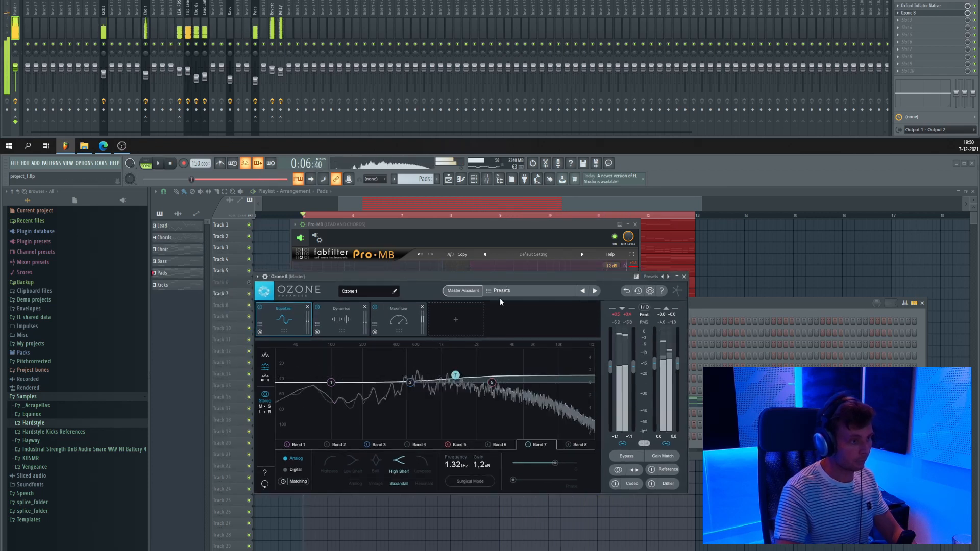
click(684, 276)
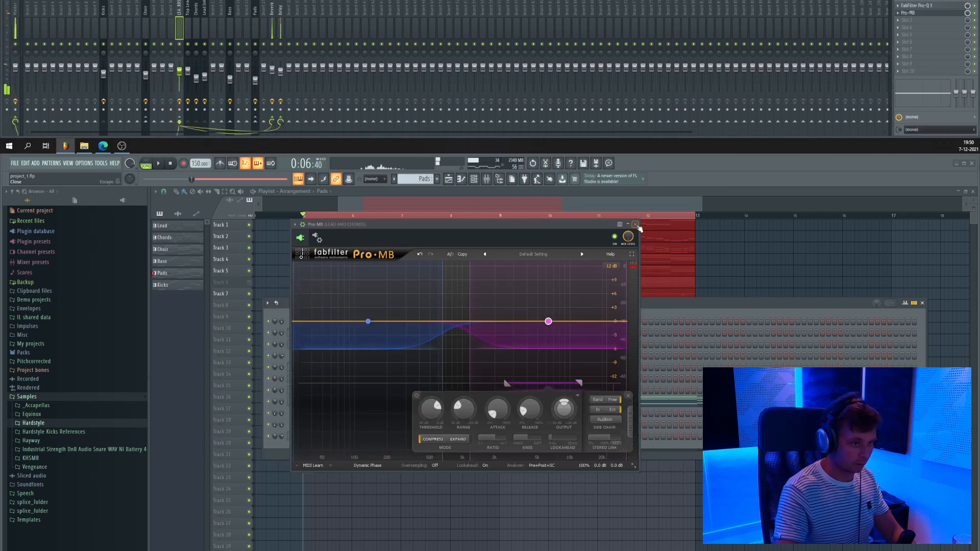
click(636, 225)
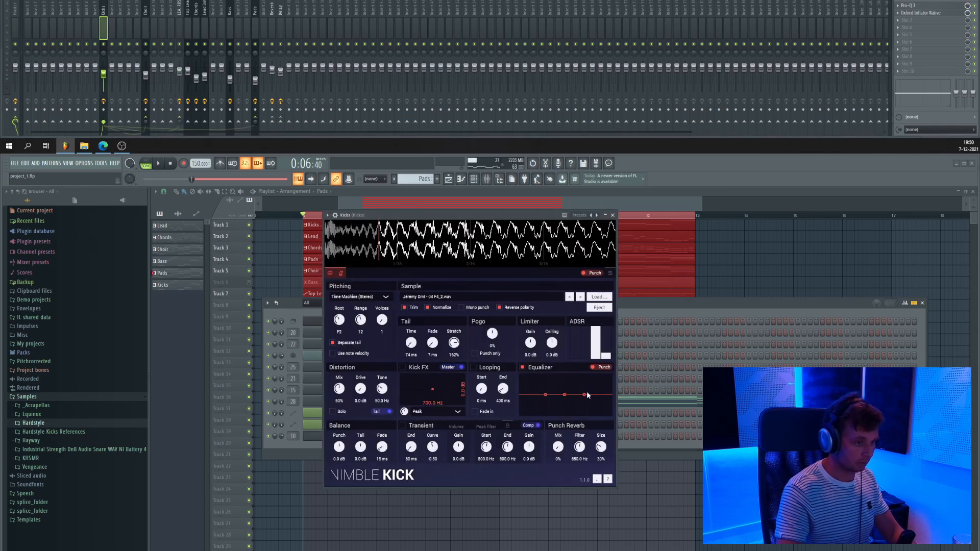
Boost the high shelf of Nimble Kick's Punch equalizer and shift it to a lower frequency during playback.
mouse_move(585, 395)
key(space)
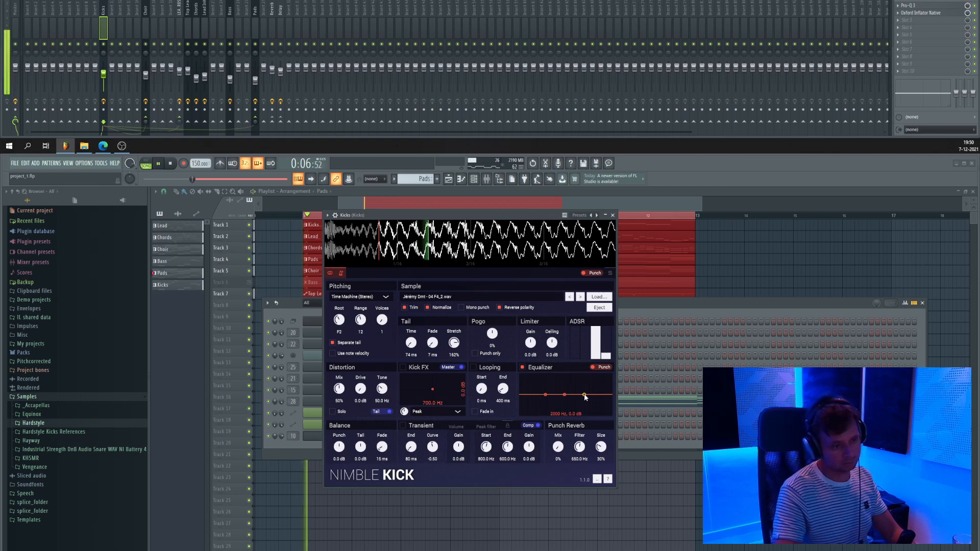
drag(581, 393, 580, 393)
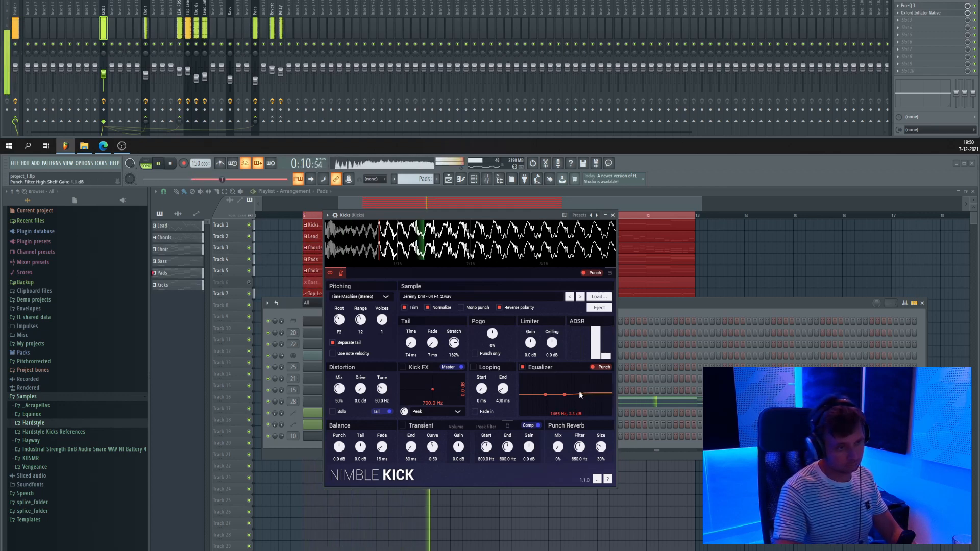
drag(580, 393, 562, 392)
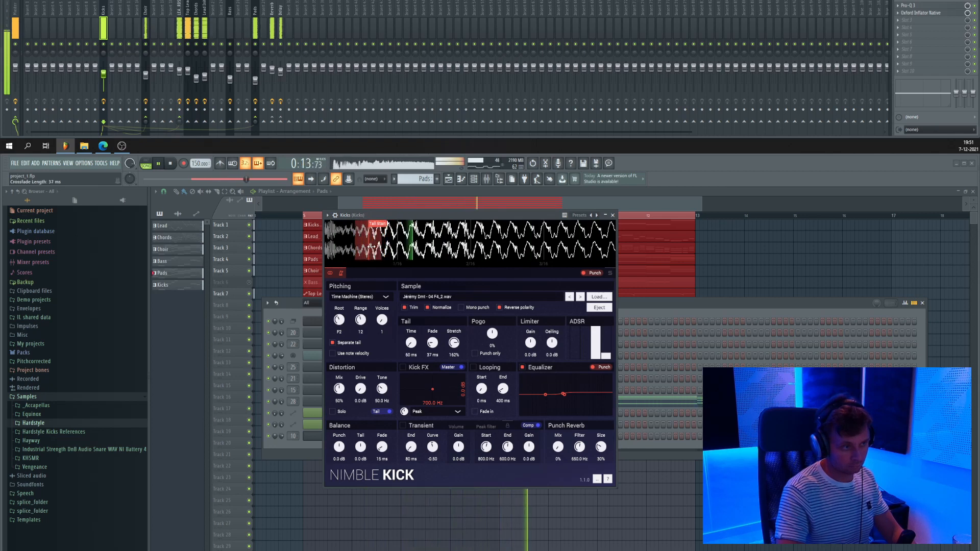
Set the kick's tail time to 68 ms and its crossfade to 25 ms in Nimble Kick, and close its window.
drag(371, 246, 376, 247)
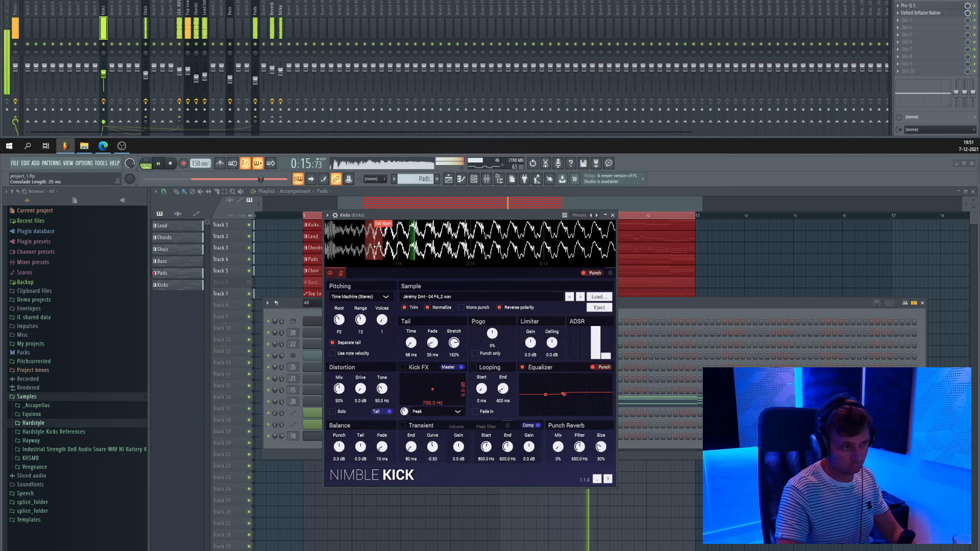
click(612, 215)
key(space)
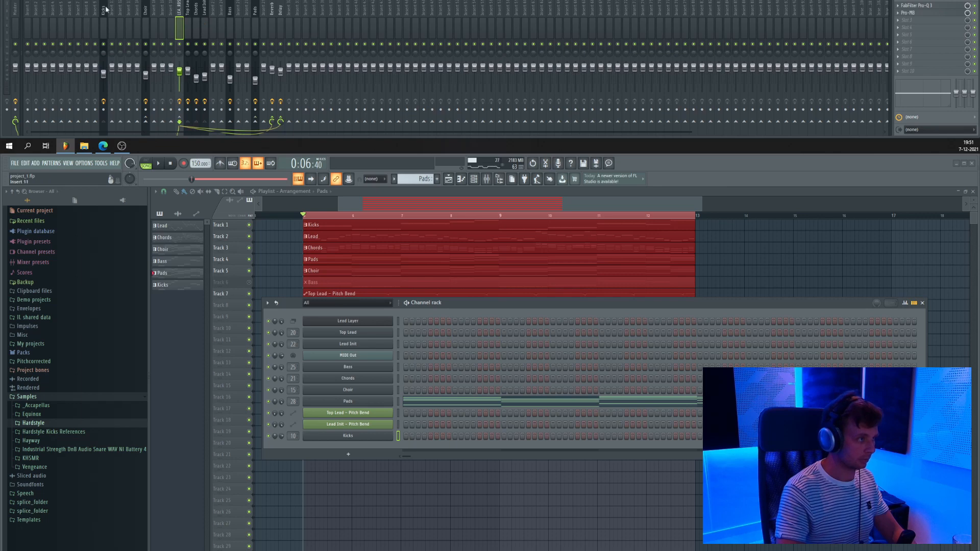
In the LEAD AND CHORDS Pro-MB, shift band 1's side-chain frequency range down to an upper limit of about 1257 Hz while auditioning it.
click(911, 13)
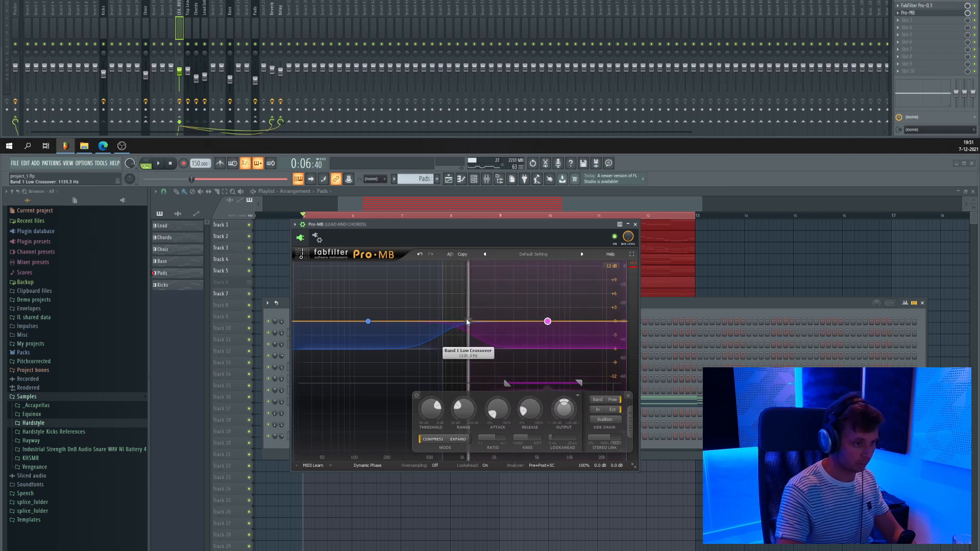
drag(504, 224, 475, 223)
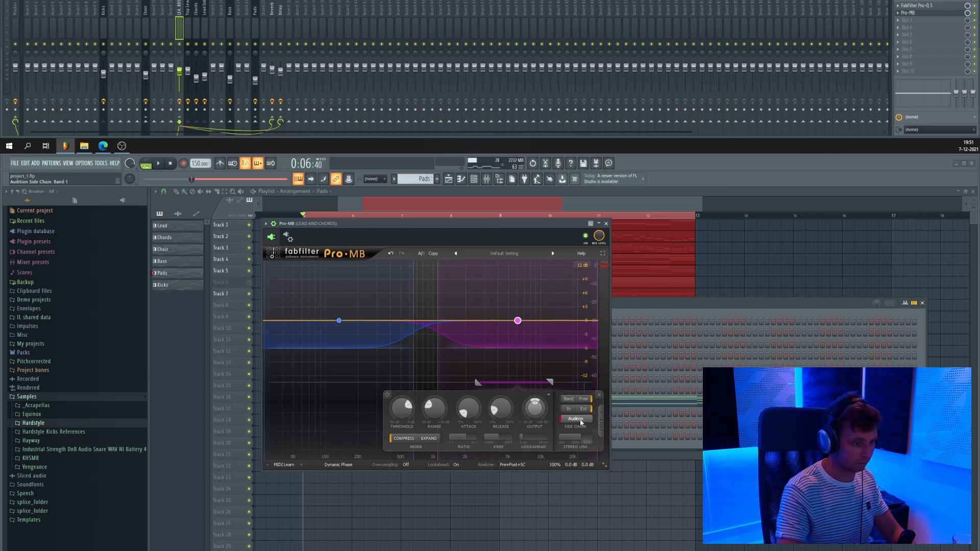
drag(492, 385, 431, 383)
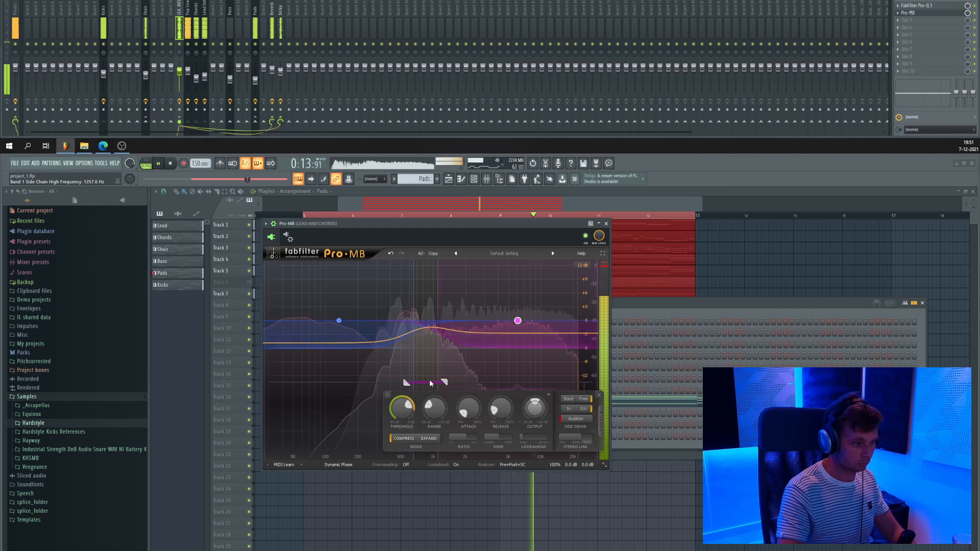
click(575, 419)
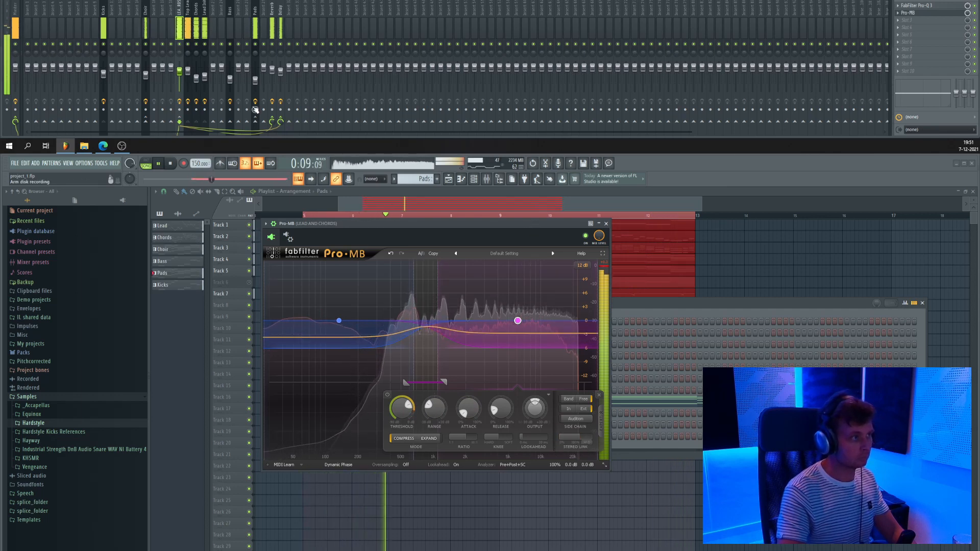
key(space)
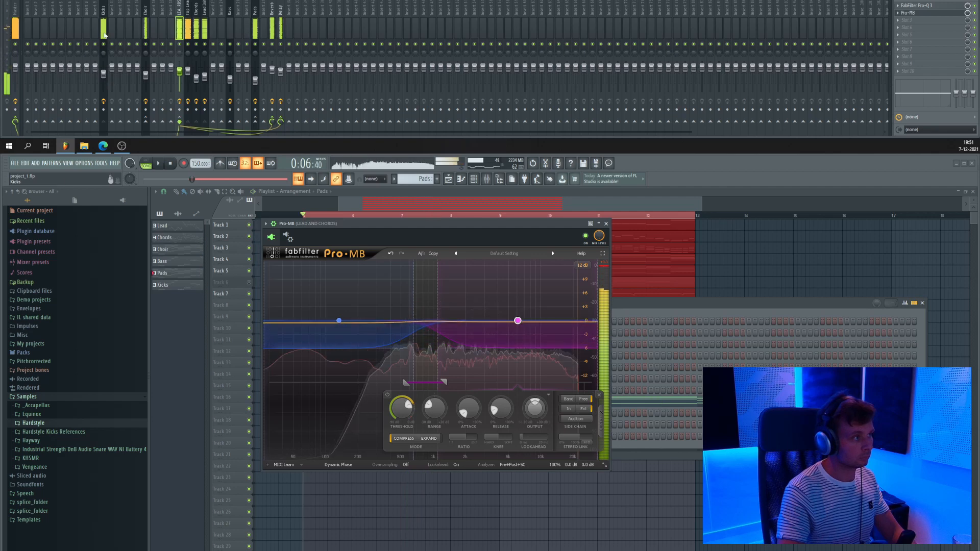
In the Kicks Pro-Q 3, lower the low cut to about 12 Hz and set the low bell to about +1.65 dB with Q 0.384.
click(106, 77)
click(930, 6)
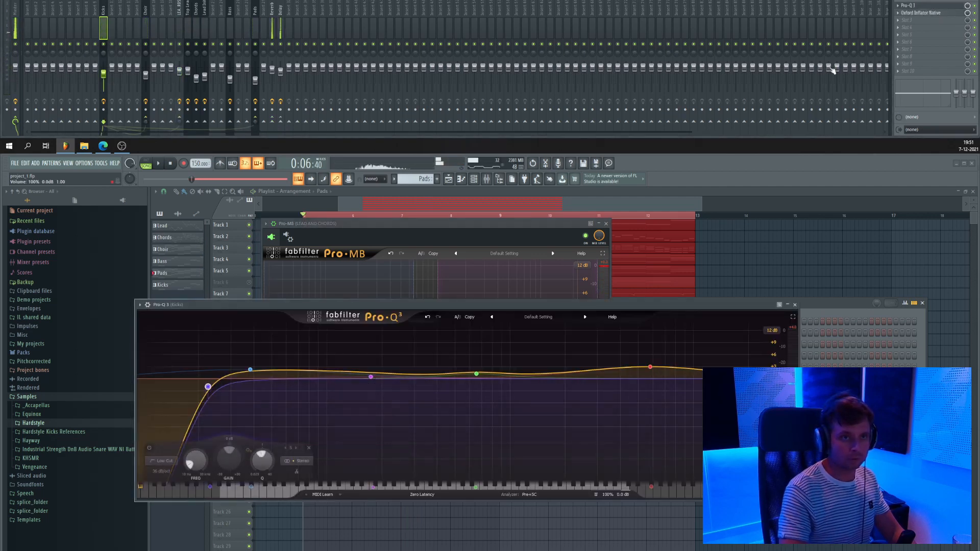
drag(359, 309, 566, 289)
key(space)
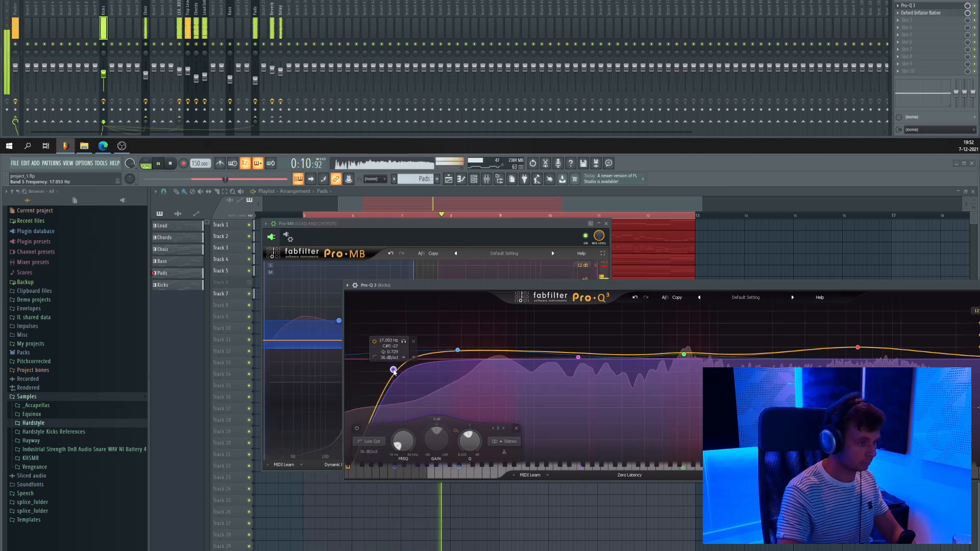
mouse_move(394, 371)
mouse_down()
mouse_move(455, 368)
mouse_move(388, 371)
mouse_up()
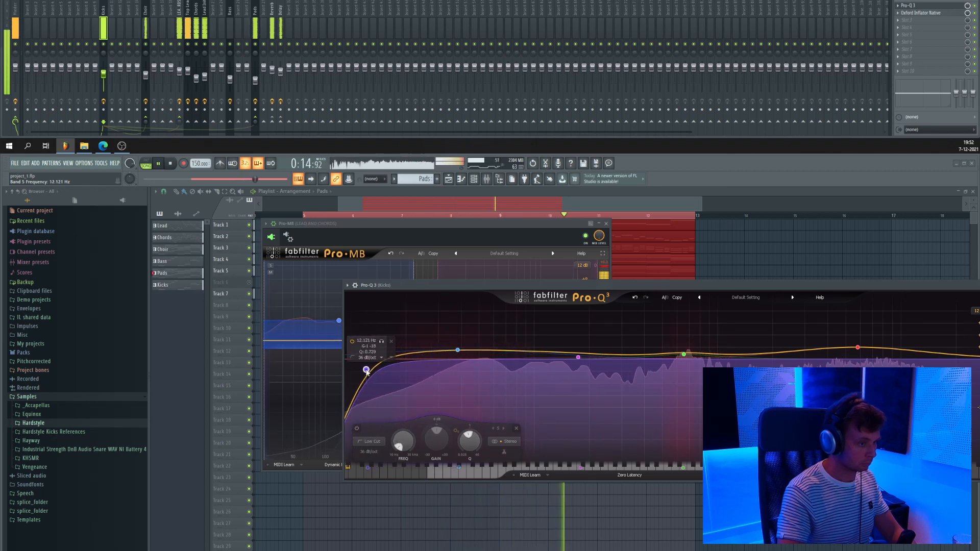
drag(458, 351, 456, 348)
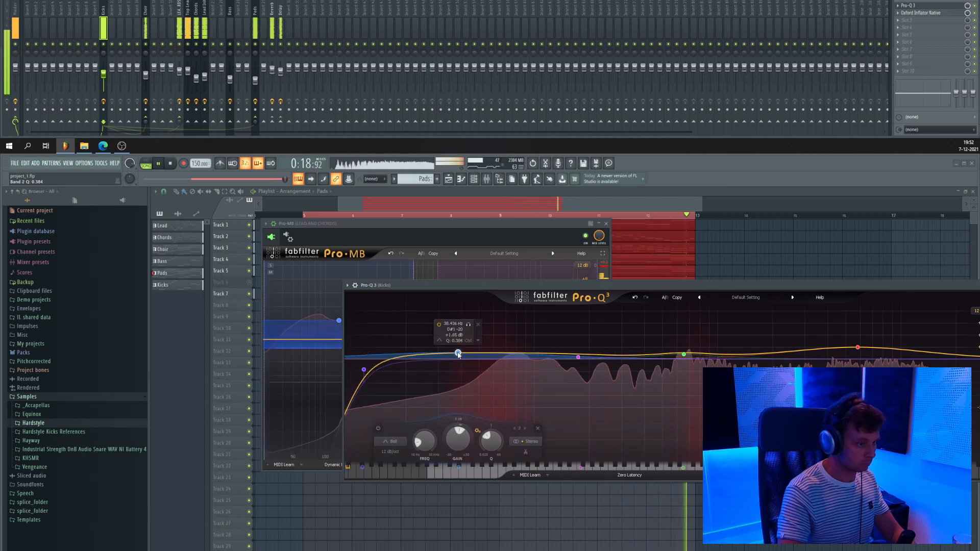
Boost the Kicks equalizer's low-mid bell and shift it to a higher frequency, and close the plug-in windows and channel rack.
drag(579, 358, 608, 352)
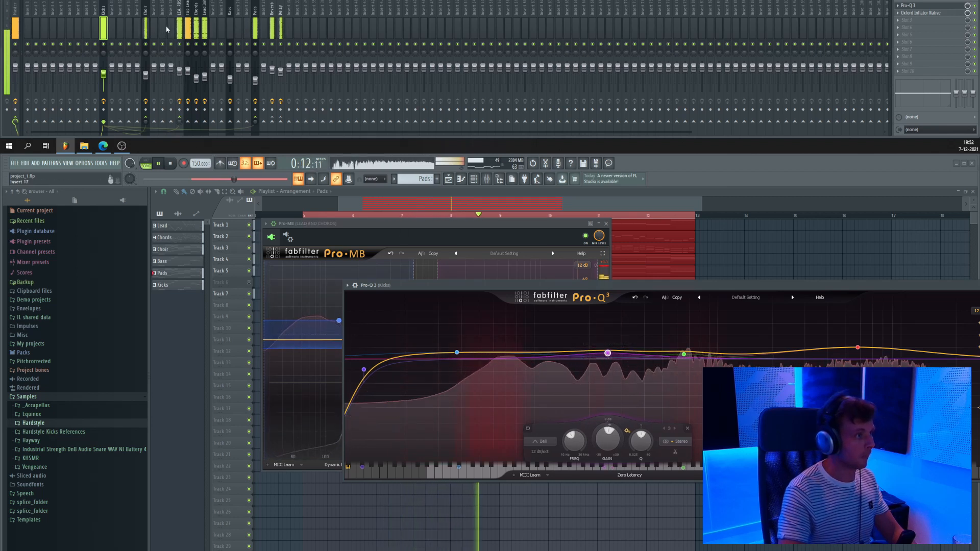
click(180, 24)
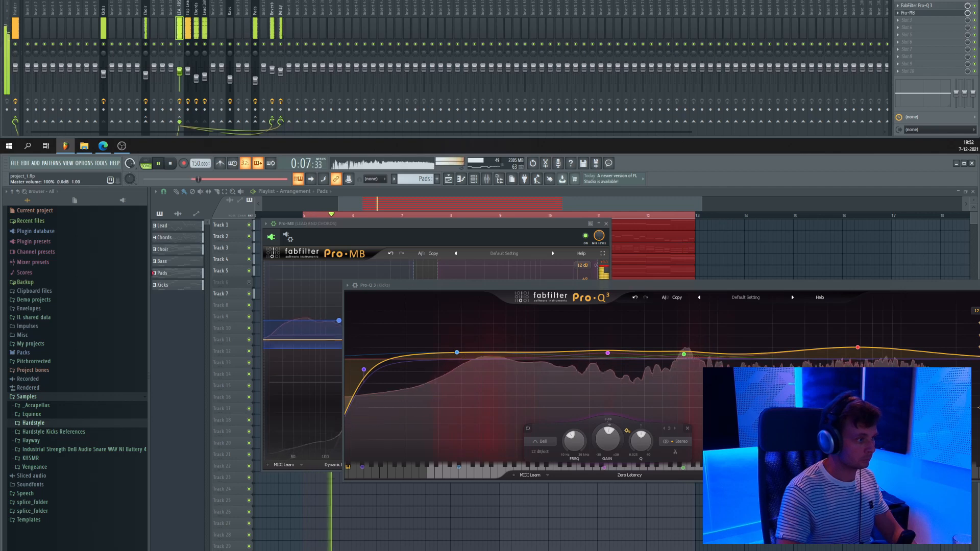
drag(888, 286, 583, 271)
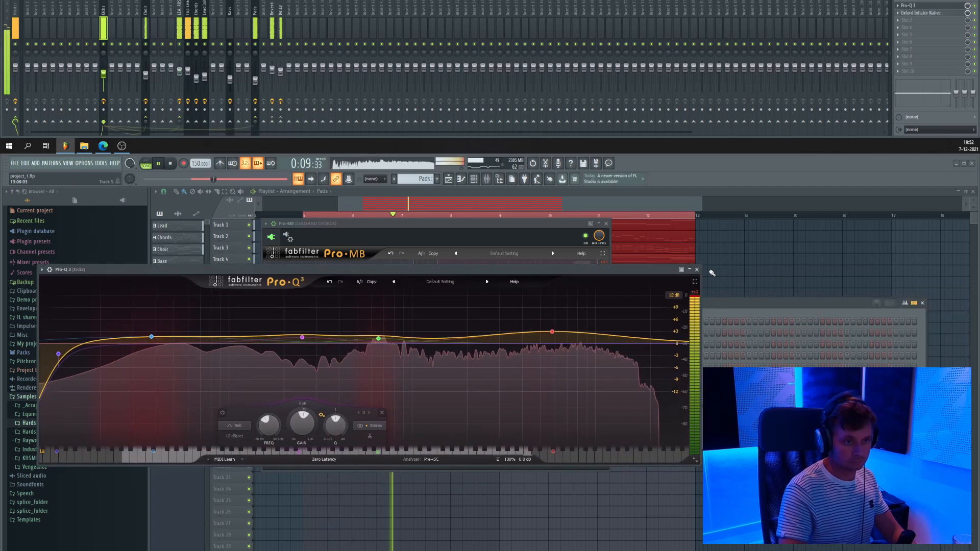
key(space)
click(697, 269)
key(Escape)
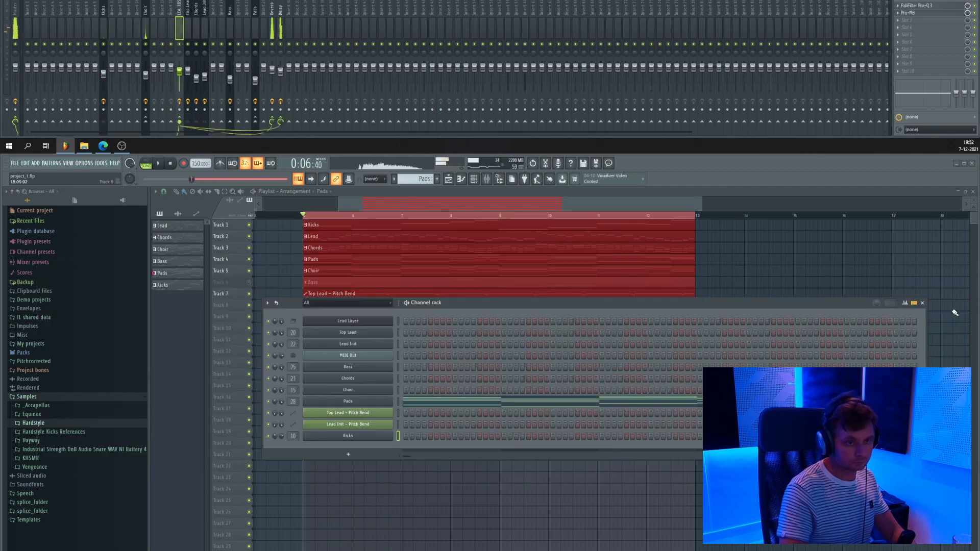
click(923, 304)
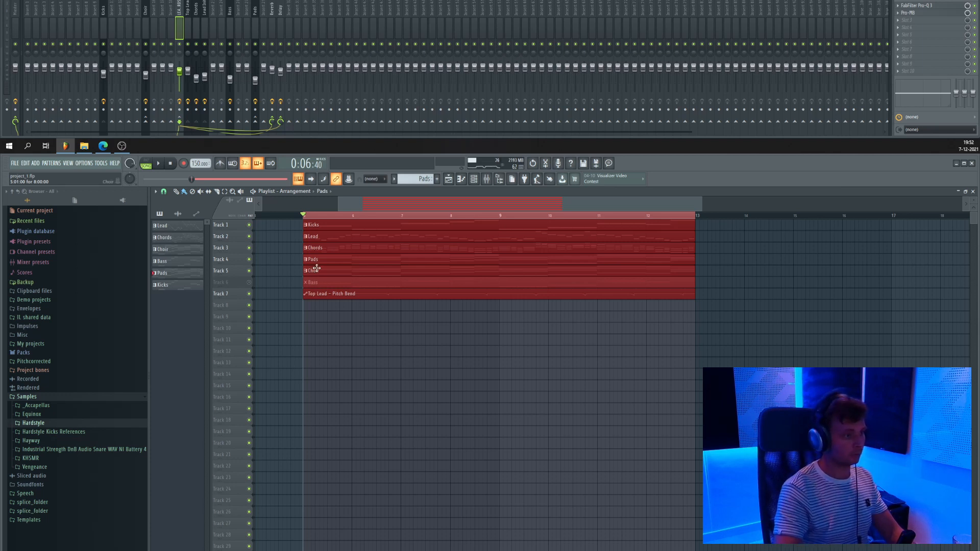
Mute the Kicks playlist track, enable the Bass track, and listen to the looped section without kicks.
scroll(338, 273, up, 2)
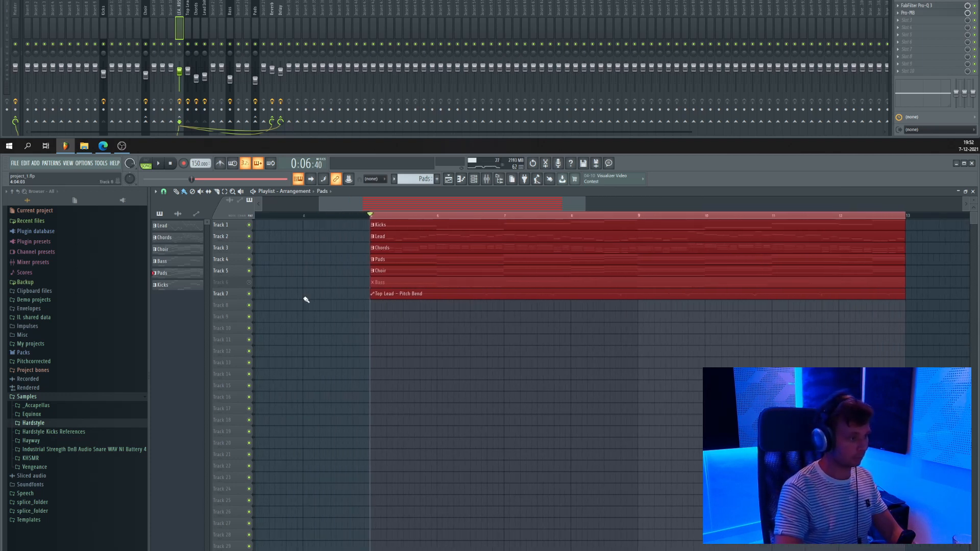
click(249, 225)
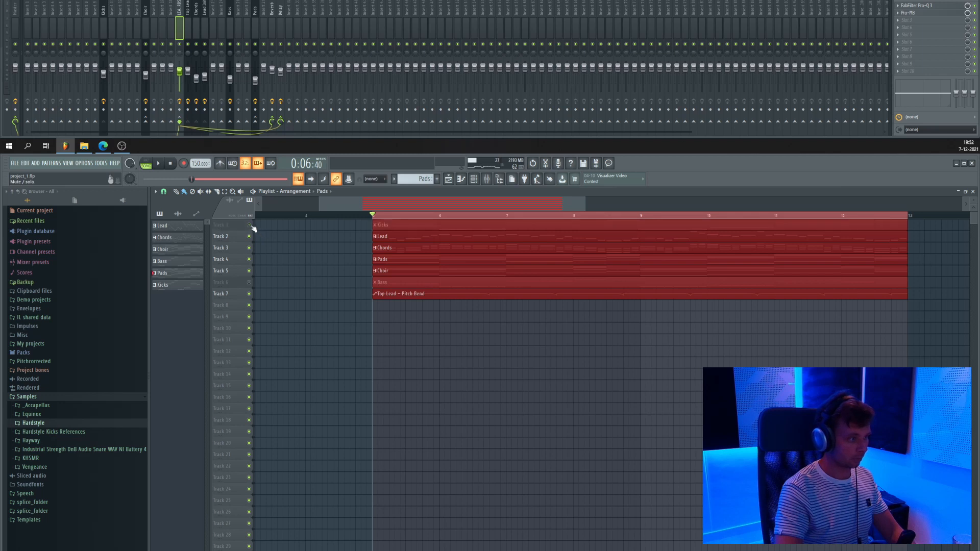
click(250, 282)
key(space)
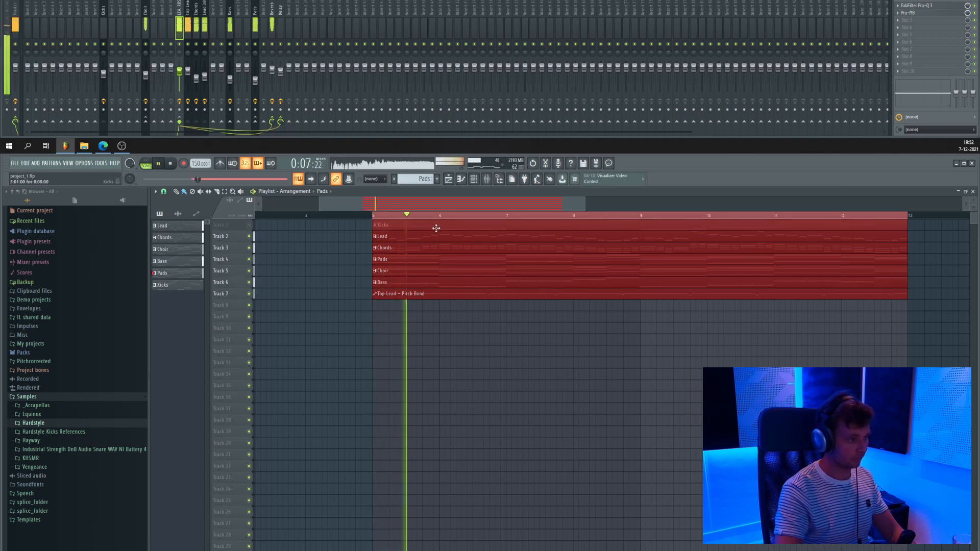
scroll(415, 237, down, 2)
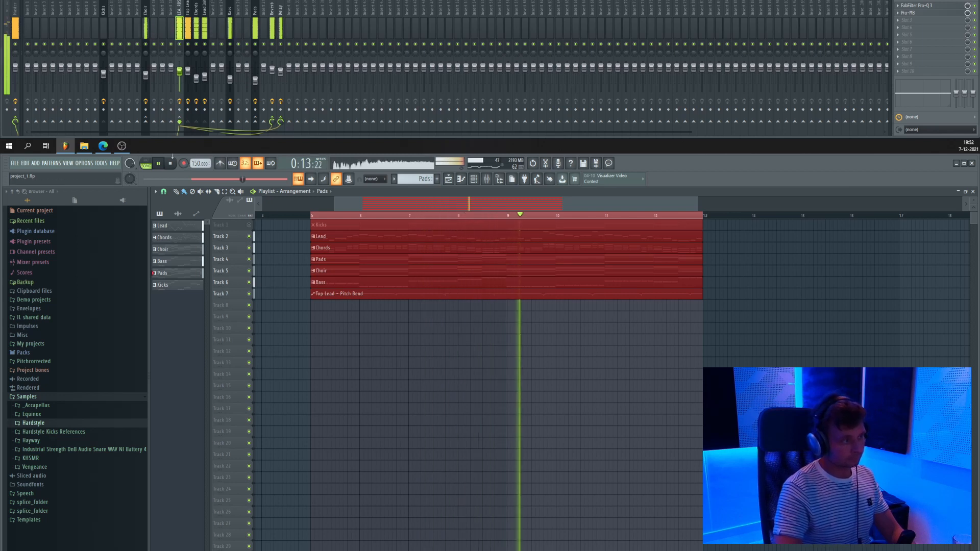
drag(130, 163, 130, 202)
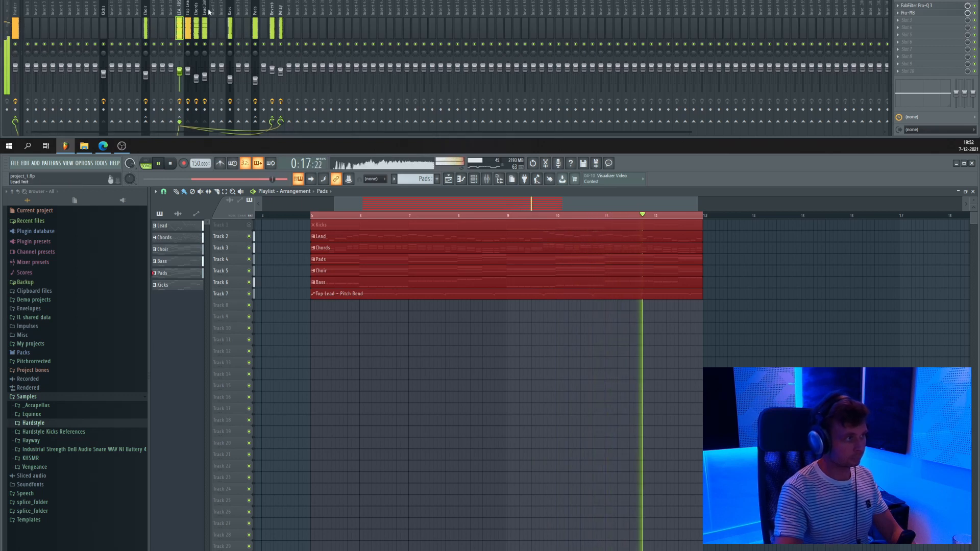
Compare the loop with kicks and with bass by toggling both tracks, and lower the Bass mixer fader slightly.
click(250, 283)
click(249, 225)
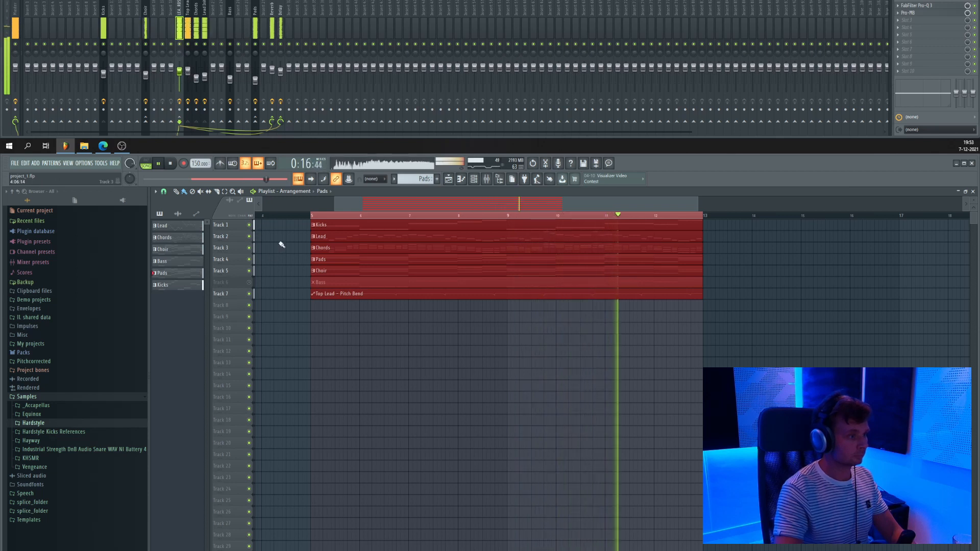
click(249, 225)
click(249, 282)
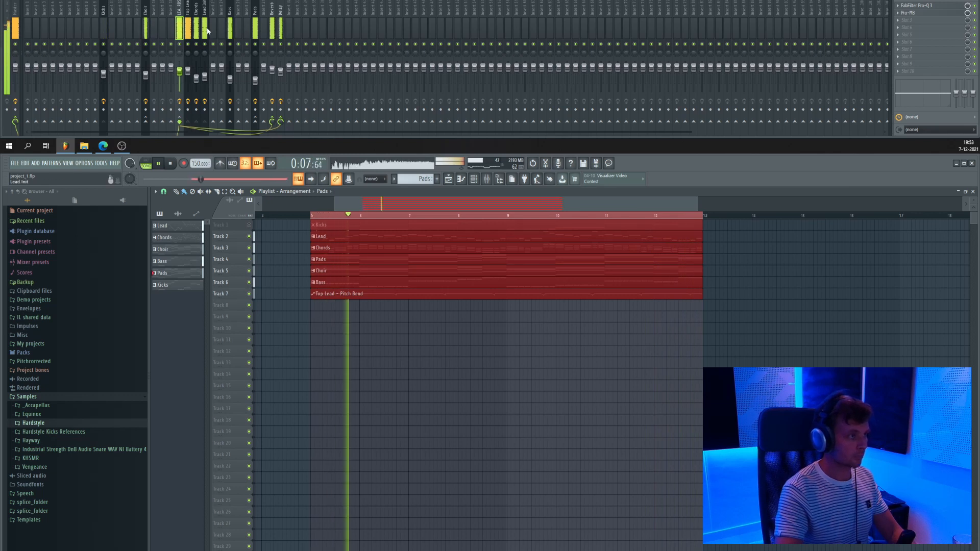
drag(230, 79, 230, 80)
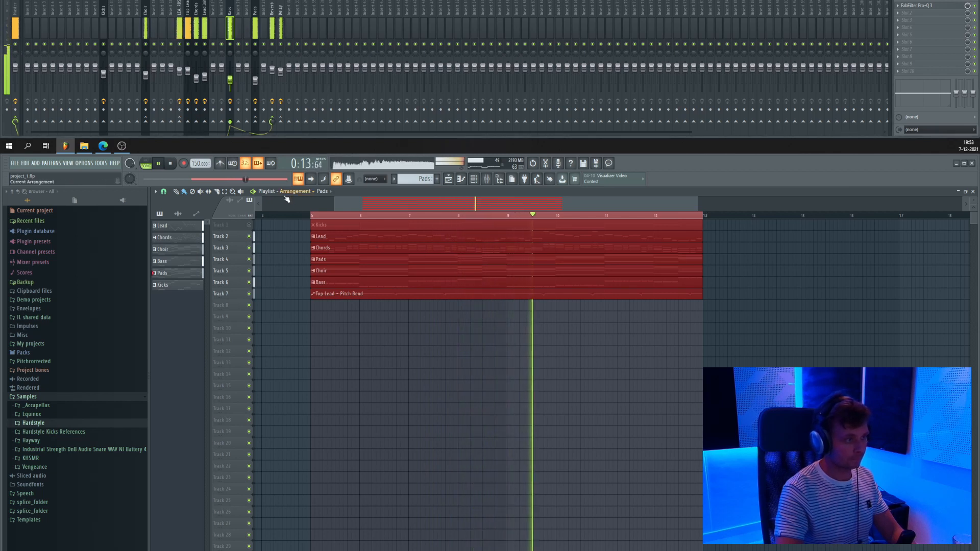
Check the Maximizer of Ozone 8 on the Master with the bass playing, and restore the Kicks track with Bass muted.
click(15, 28)
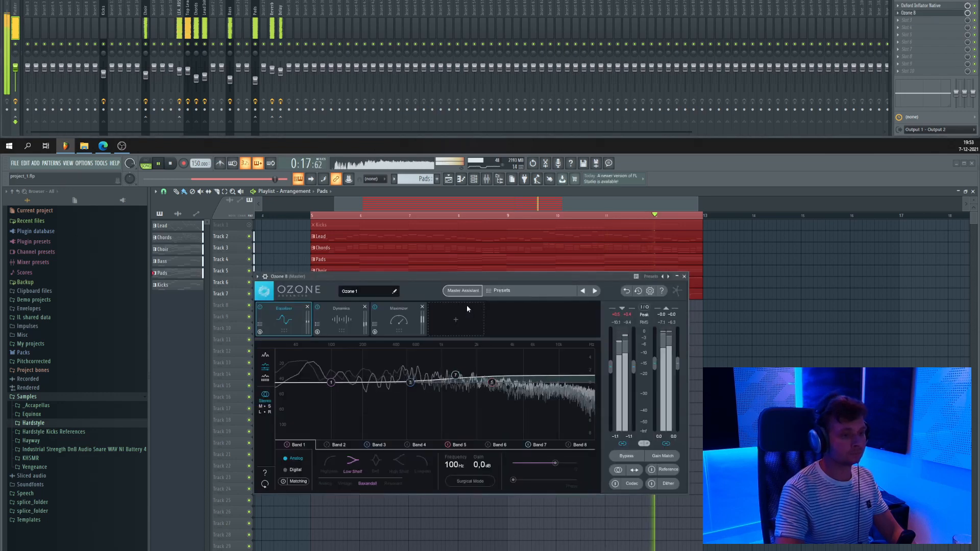
click(400, 321)
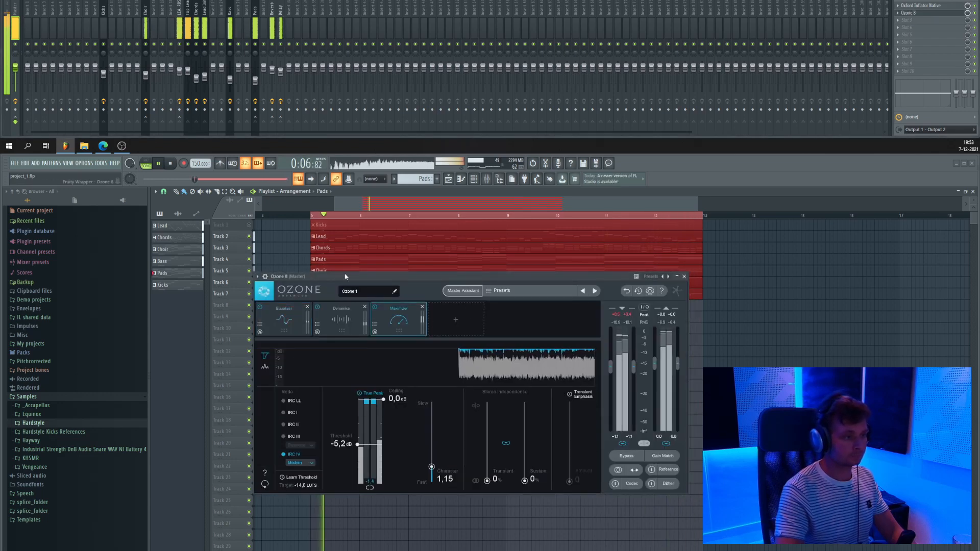
drag(332, 276, 339, 322)
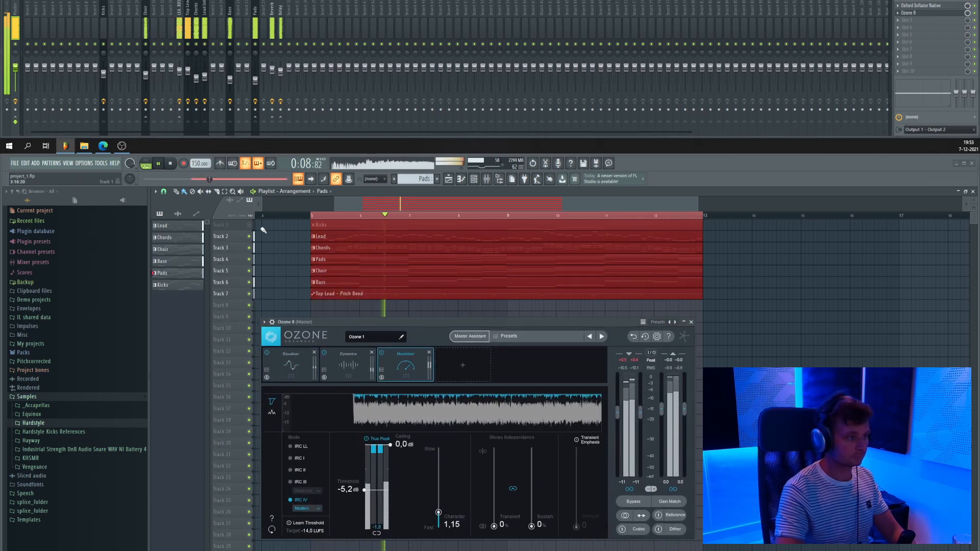
click(249, 283)
click(249, 225)
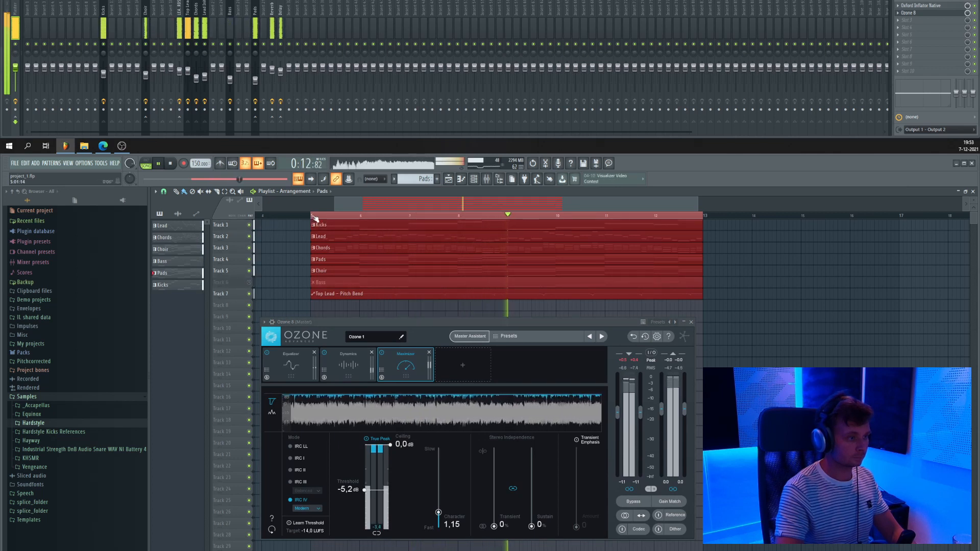
Reduce band 2's range to -4.17 dB in the Pro-MB on LEAD AND CHORDS.
click(179, 31)
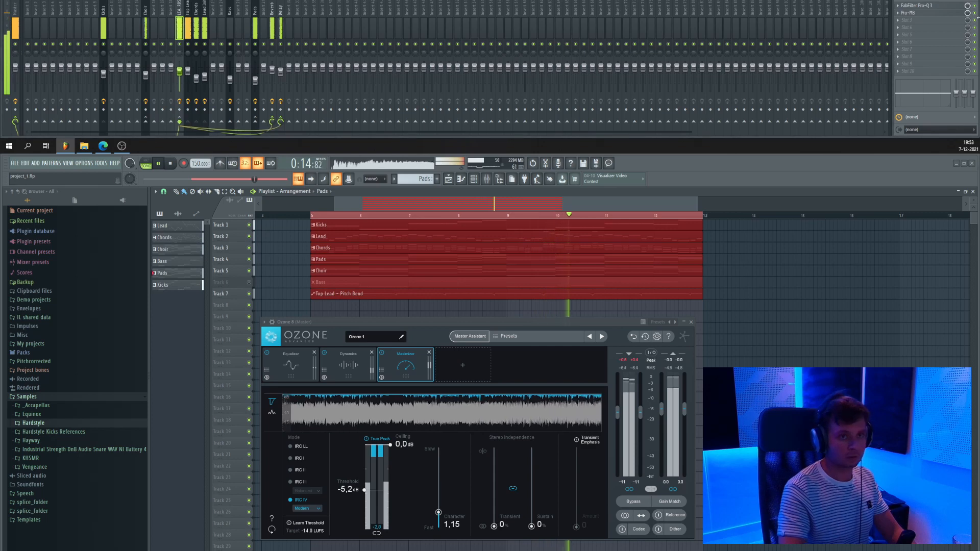
click(910, 13)
drag(522, 223, 542, 222)
key(space)
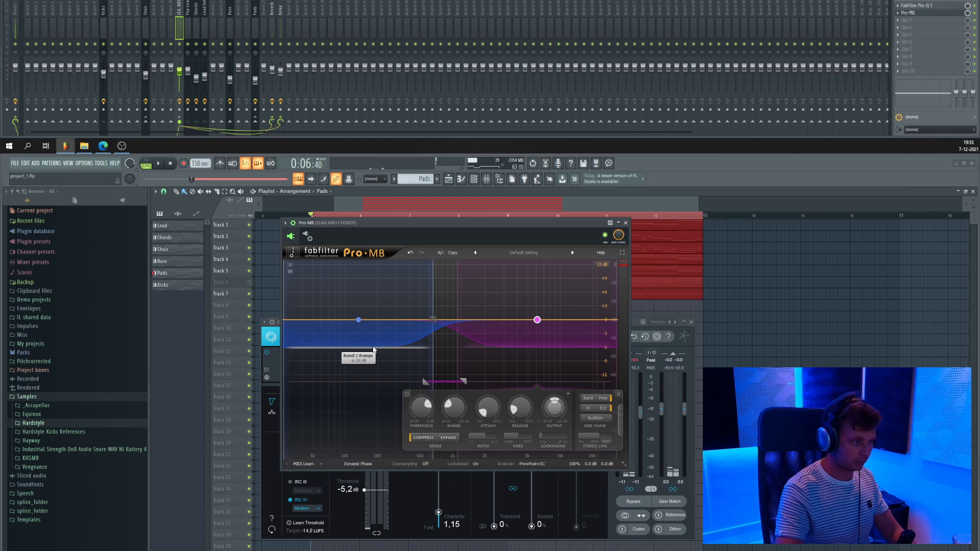
drag(373, 351, 372, 346)
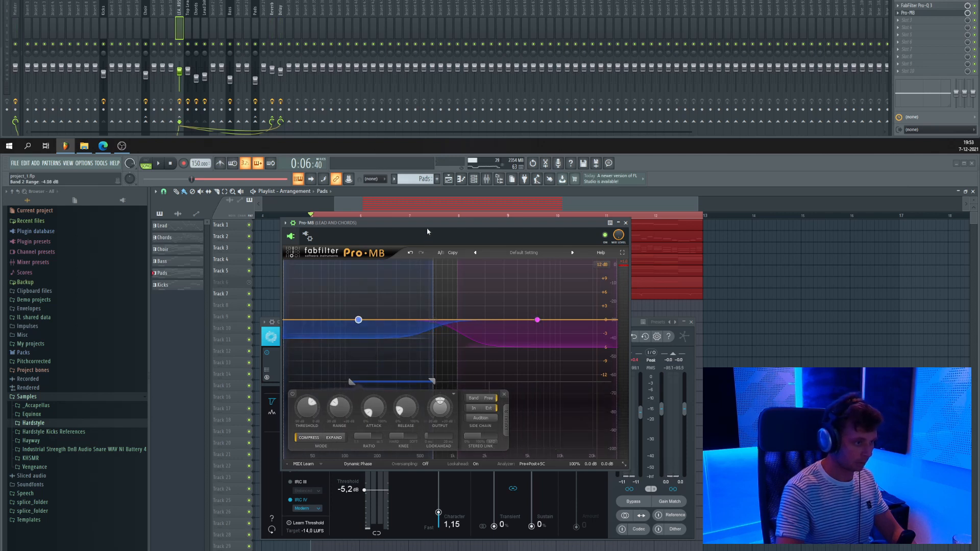
key(space)
mouse_move(366, 339)
mouse_down()
mouse_move(368, 354)
mouse_move(368, 329)
mouse_move(367, 341)
mouse_up()
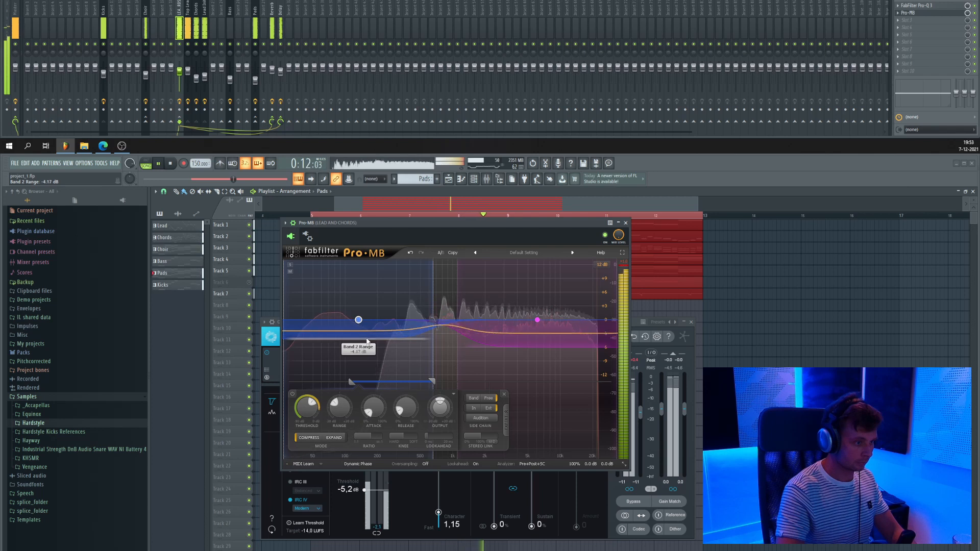
Raise the crossover between the Pro-MB bands, set band 2's stereo link to 100%, 35% Mid-only, and adjust band 1's stereo link.
drag(433, 328, 457, 326)
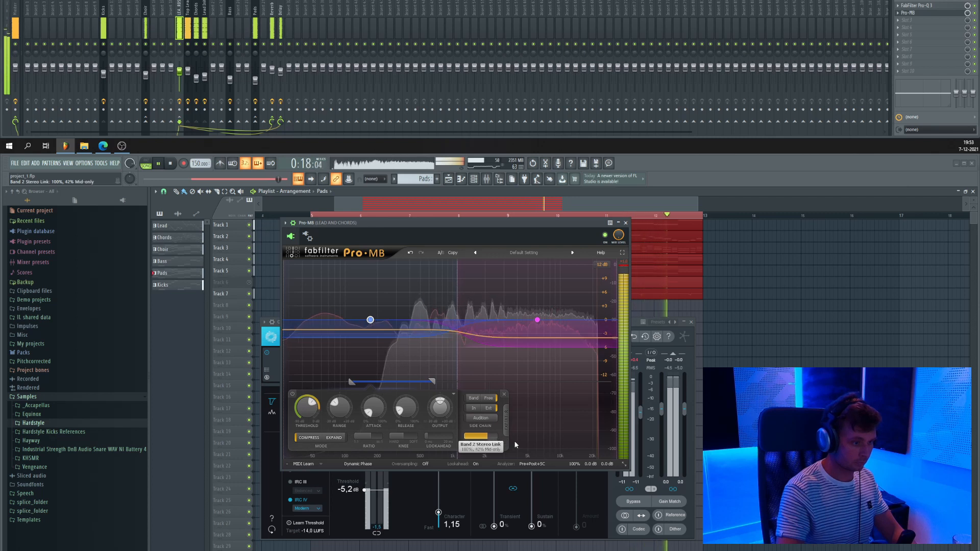
drag(515, 442, 510, 441)
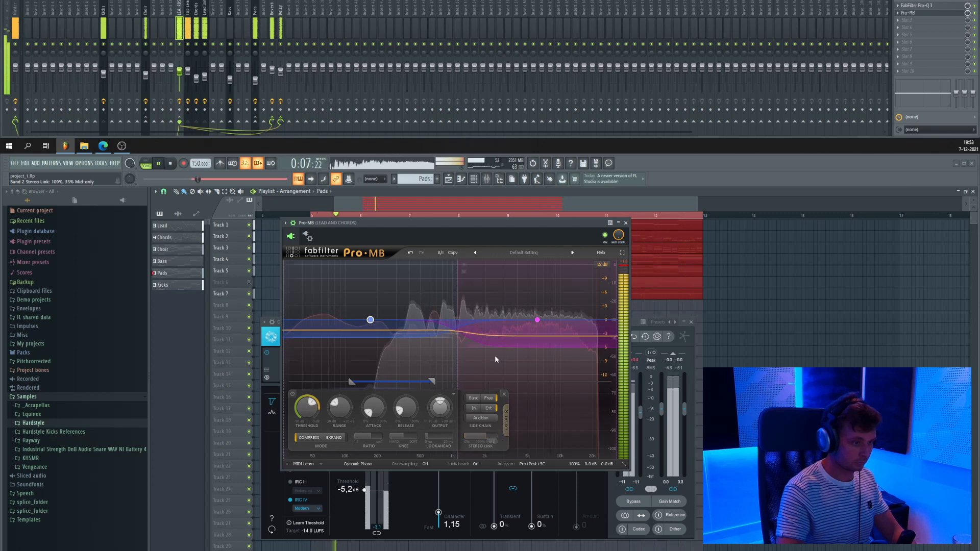
click(534, 331)
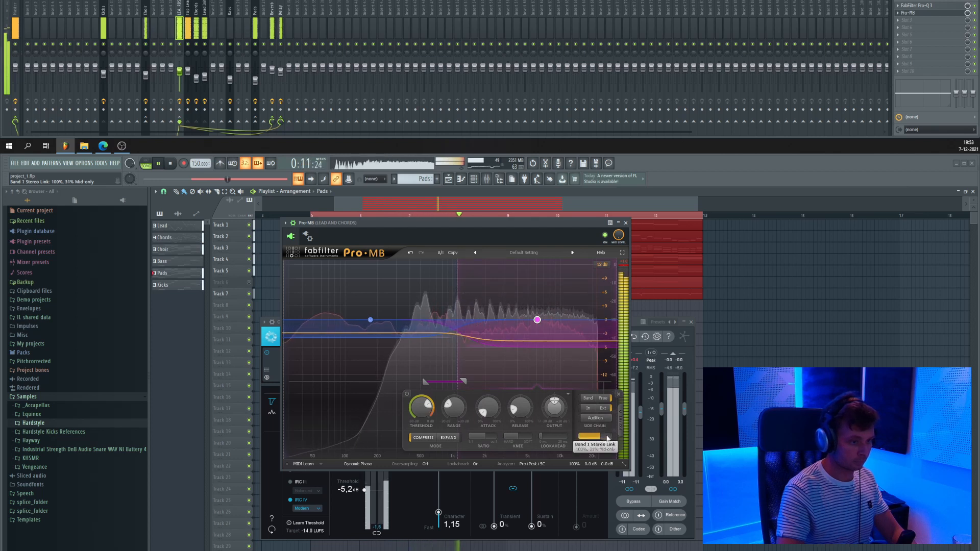
drag(607, 437, 645, 431)
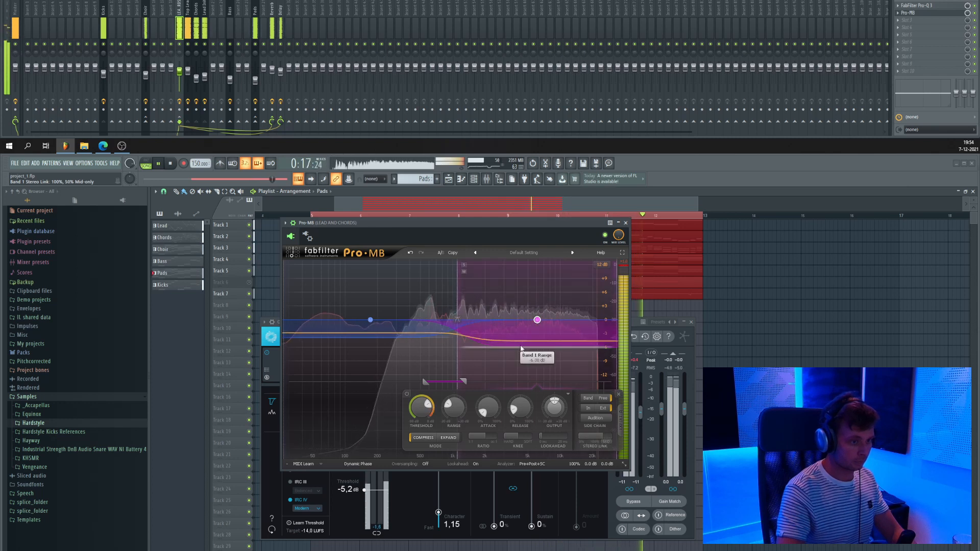
Reduce Pro-MB band 1's range to about -2.08 dB, and close the Pro-MB and Ozone 8 windows.
drag(521, 349, 521, 335)
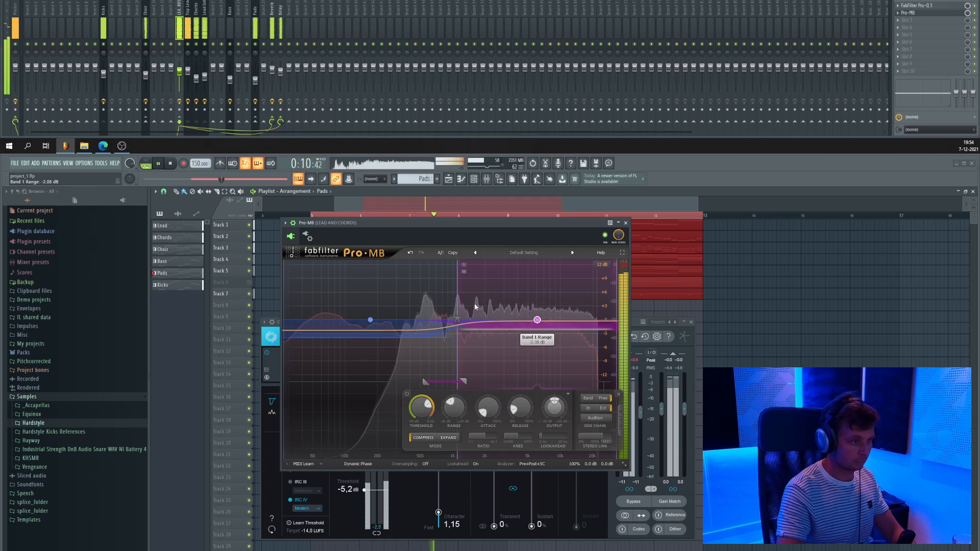
click(106, 75)
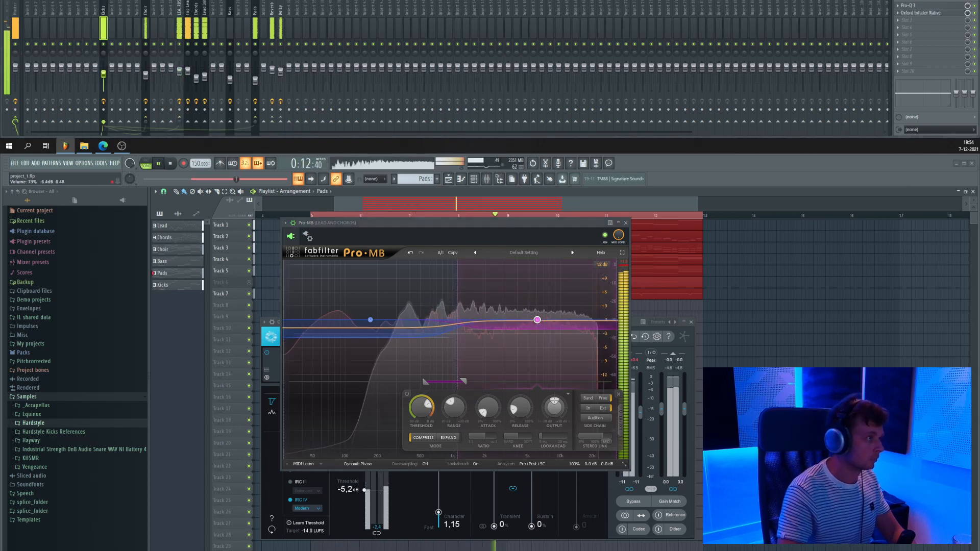
click(626, 223)
key(space)
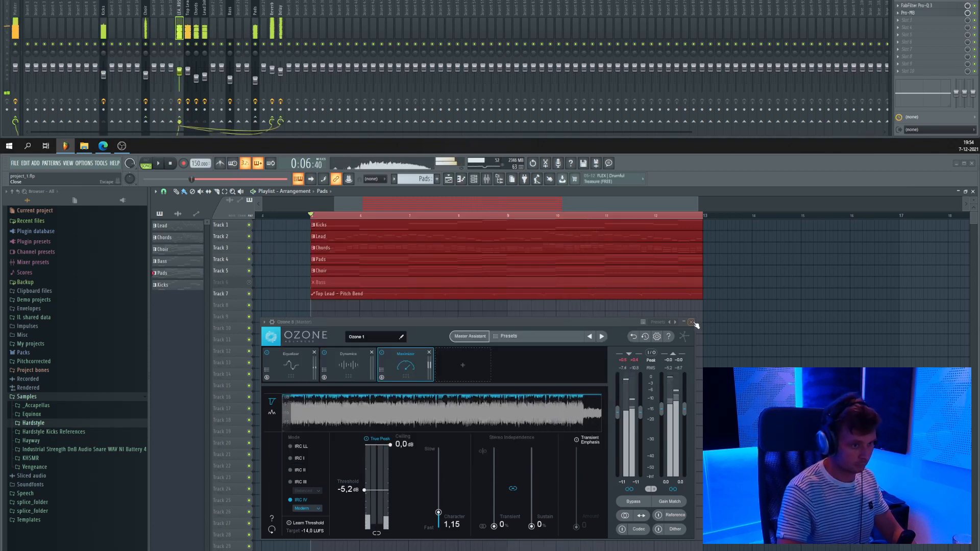
click(691, 322)
drag(487, 268, 493, 268)
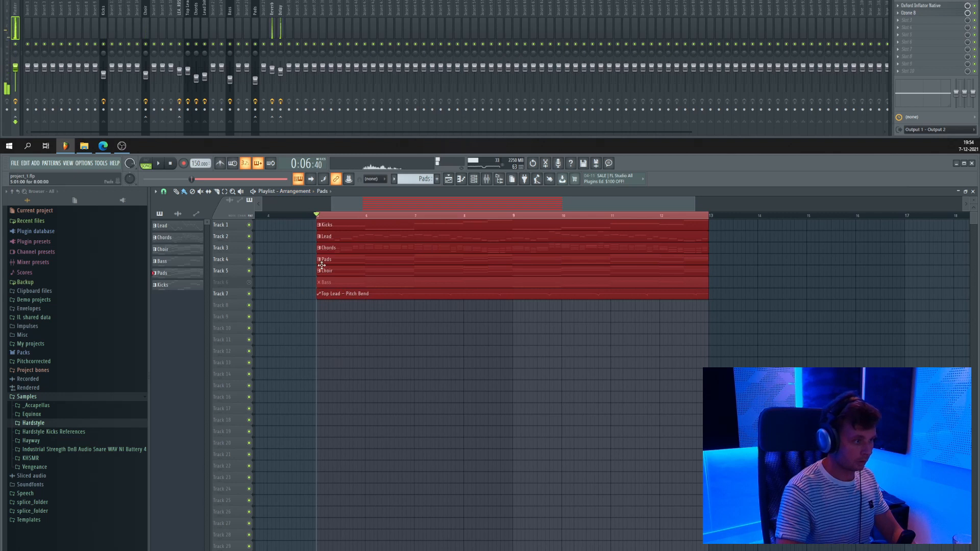